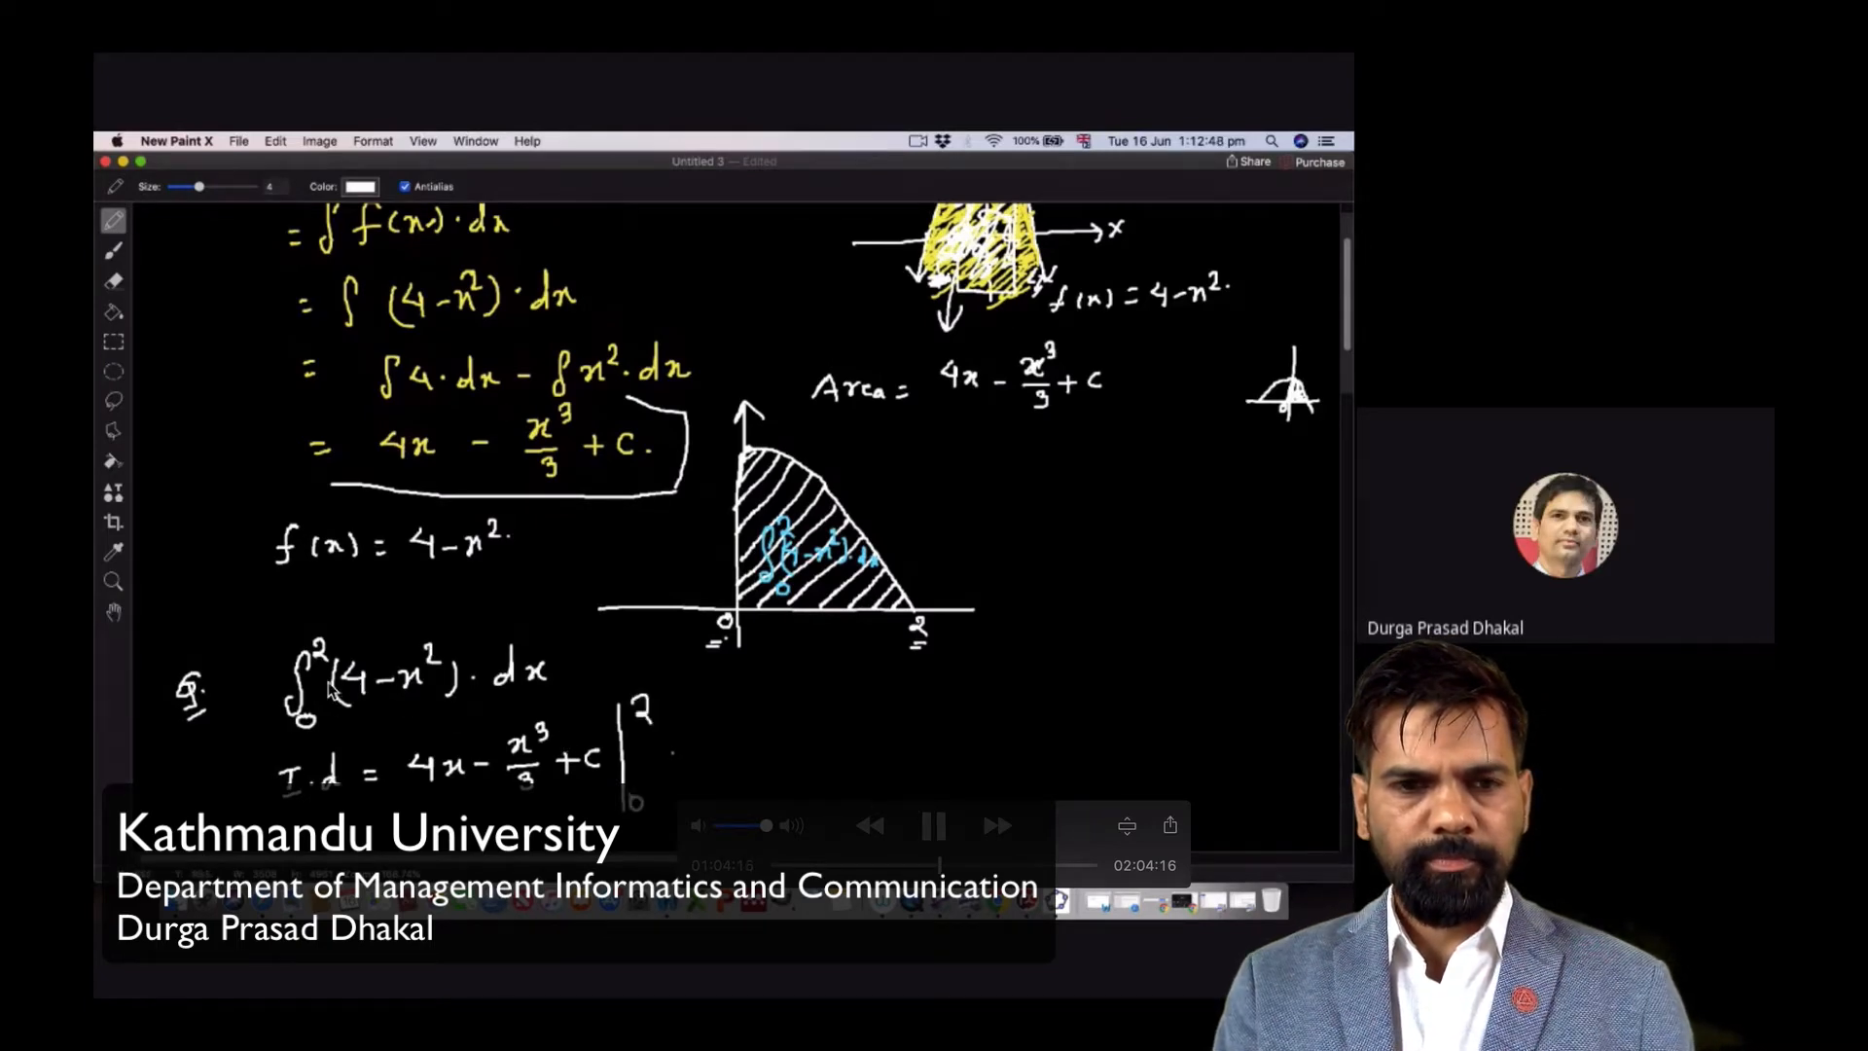
# Play the recorded worked example of the definite integral of 4 − x² from 0 to 2, skipping ahead to its F(b) − F(a) solution
pyautogui.click(931, 824)
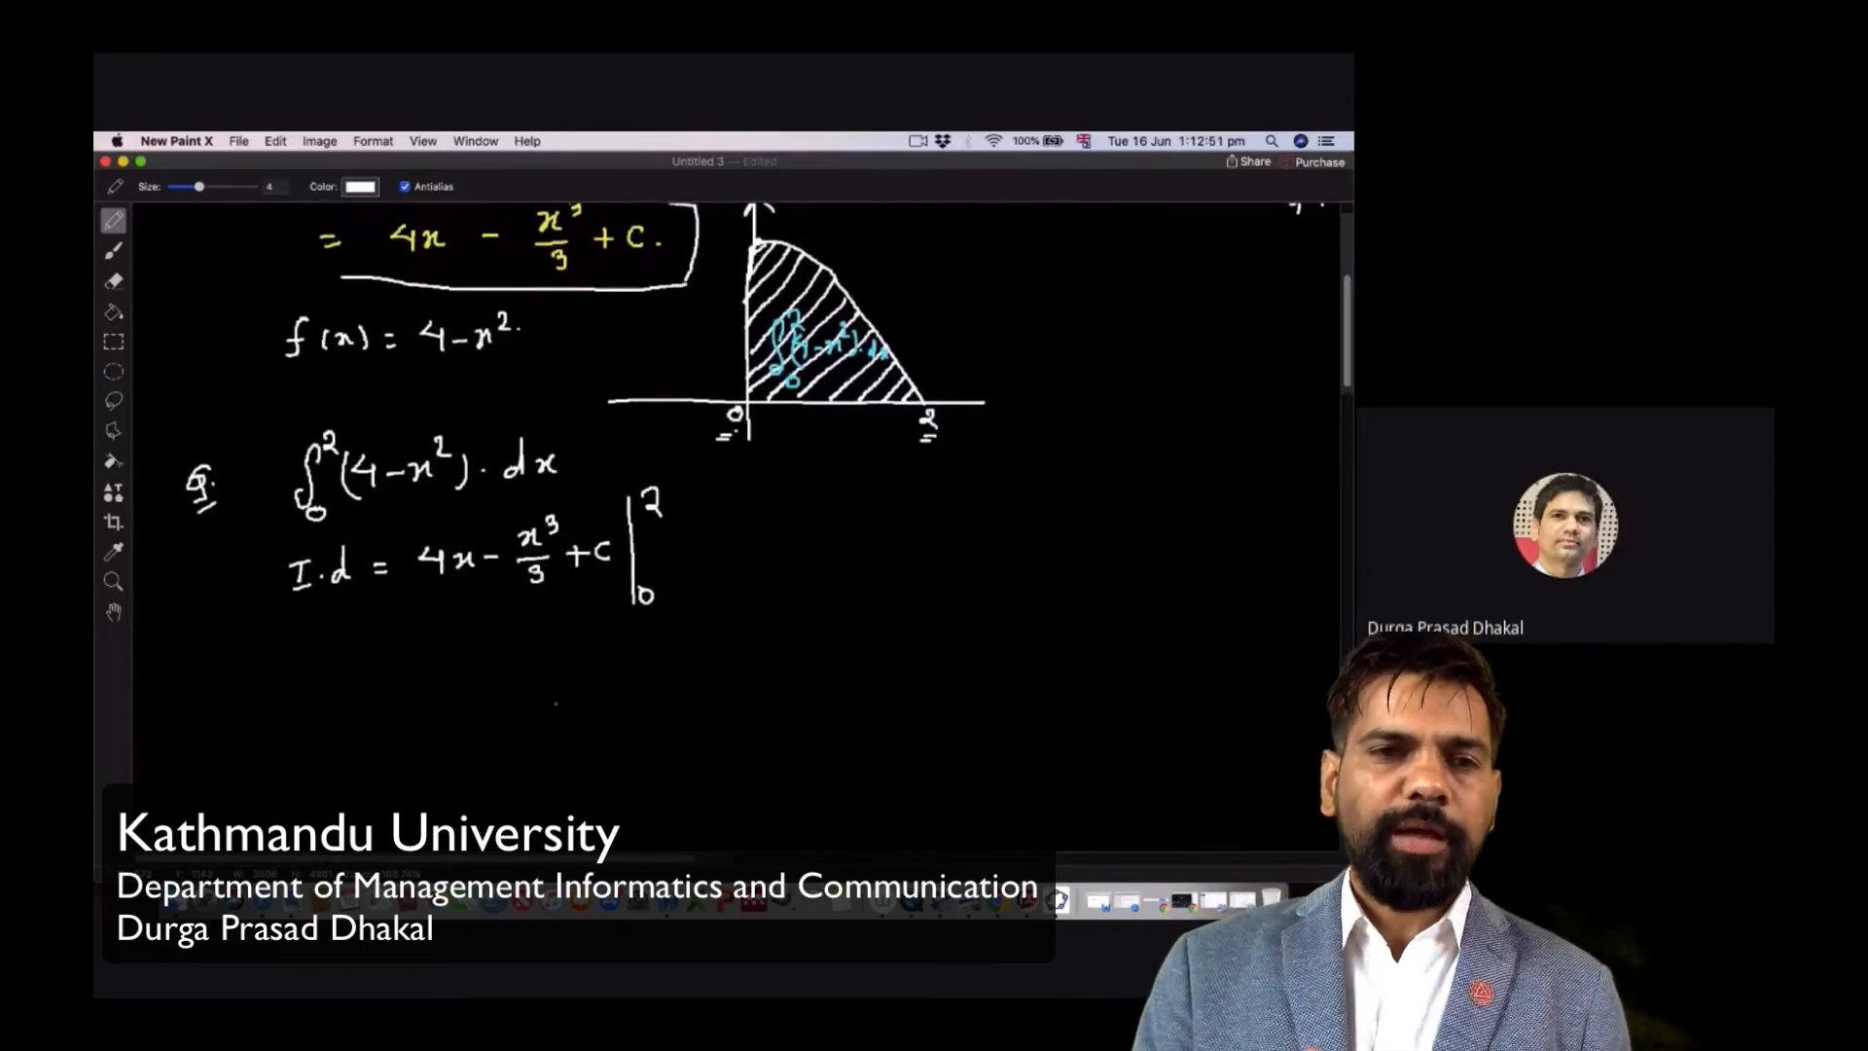
pyautogui.moveTo(792, 429)
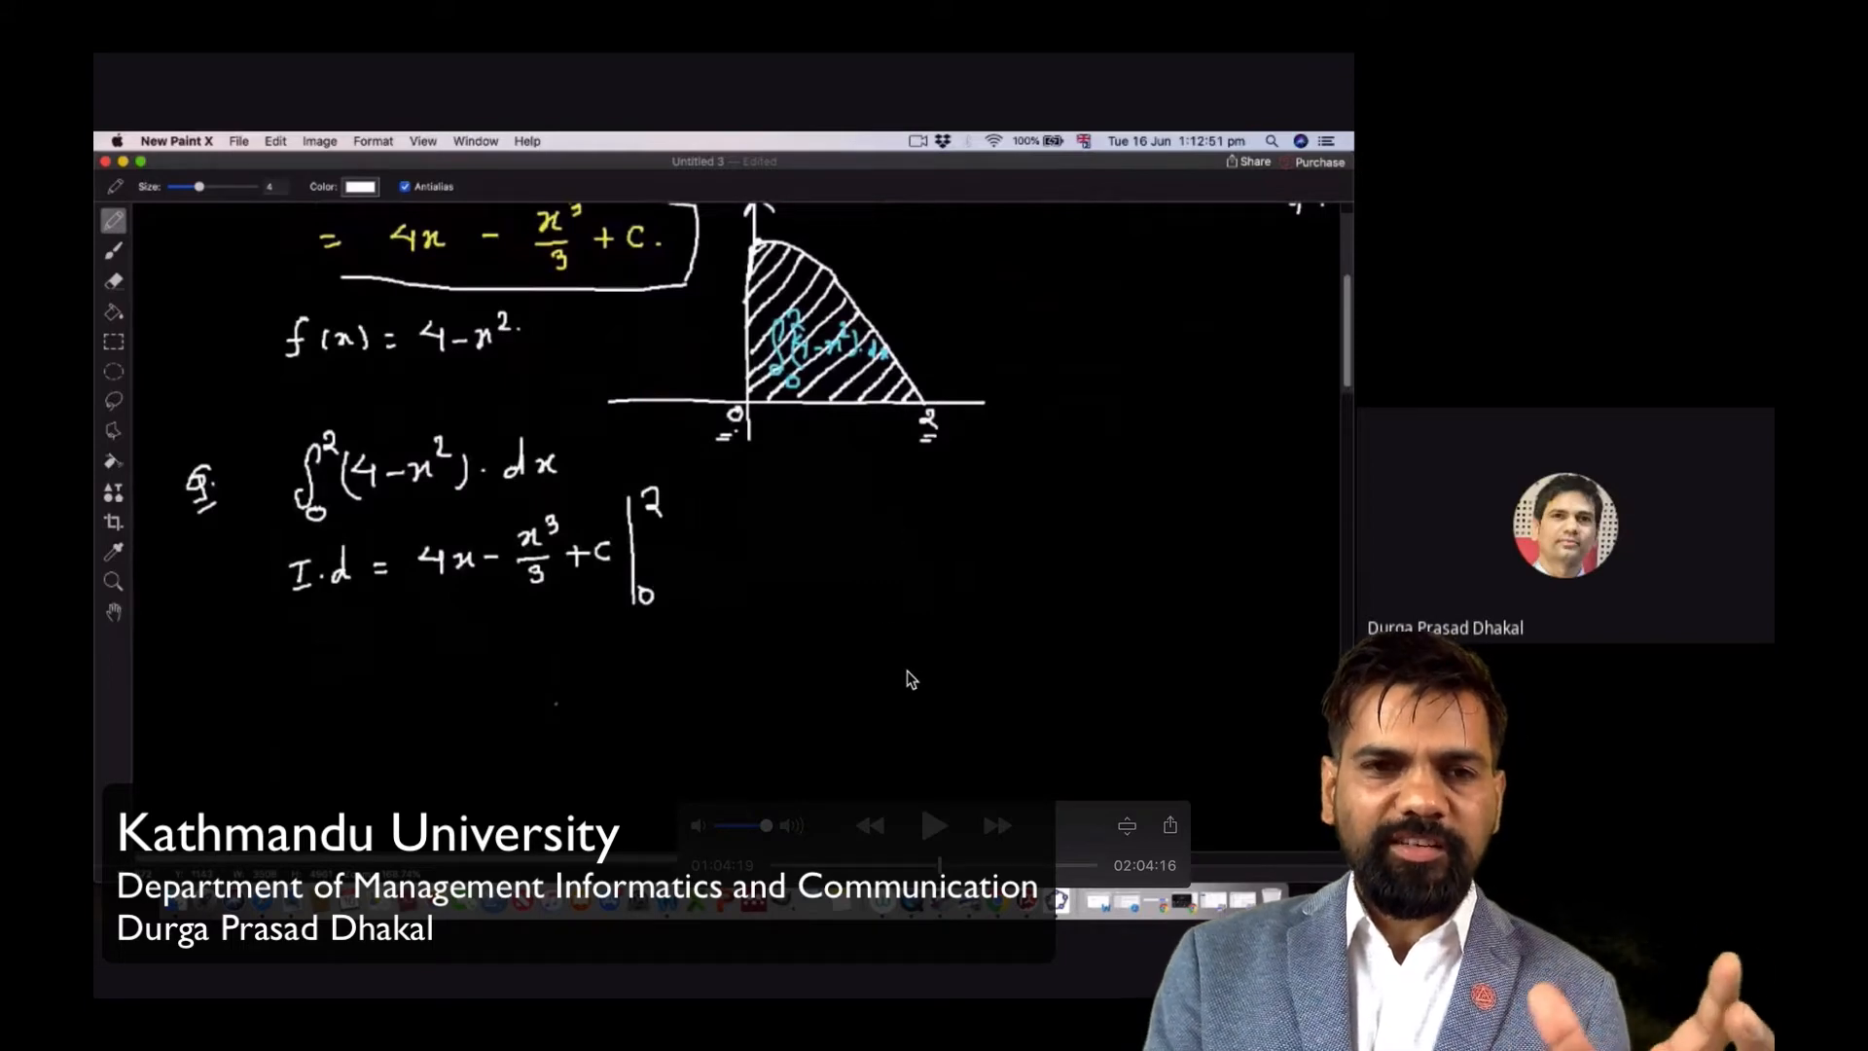
pyautogui.click(937, 829)
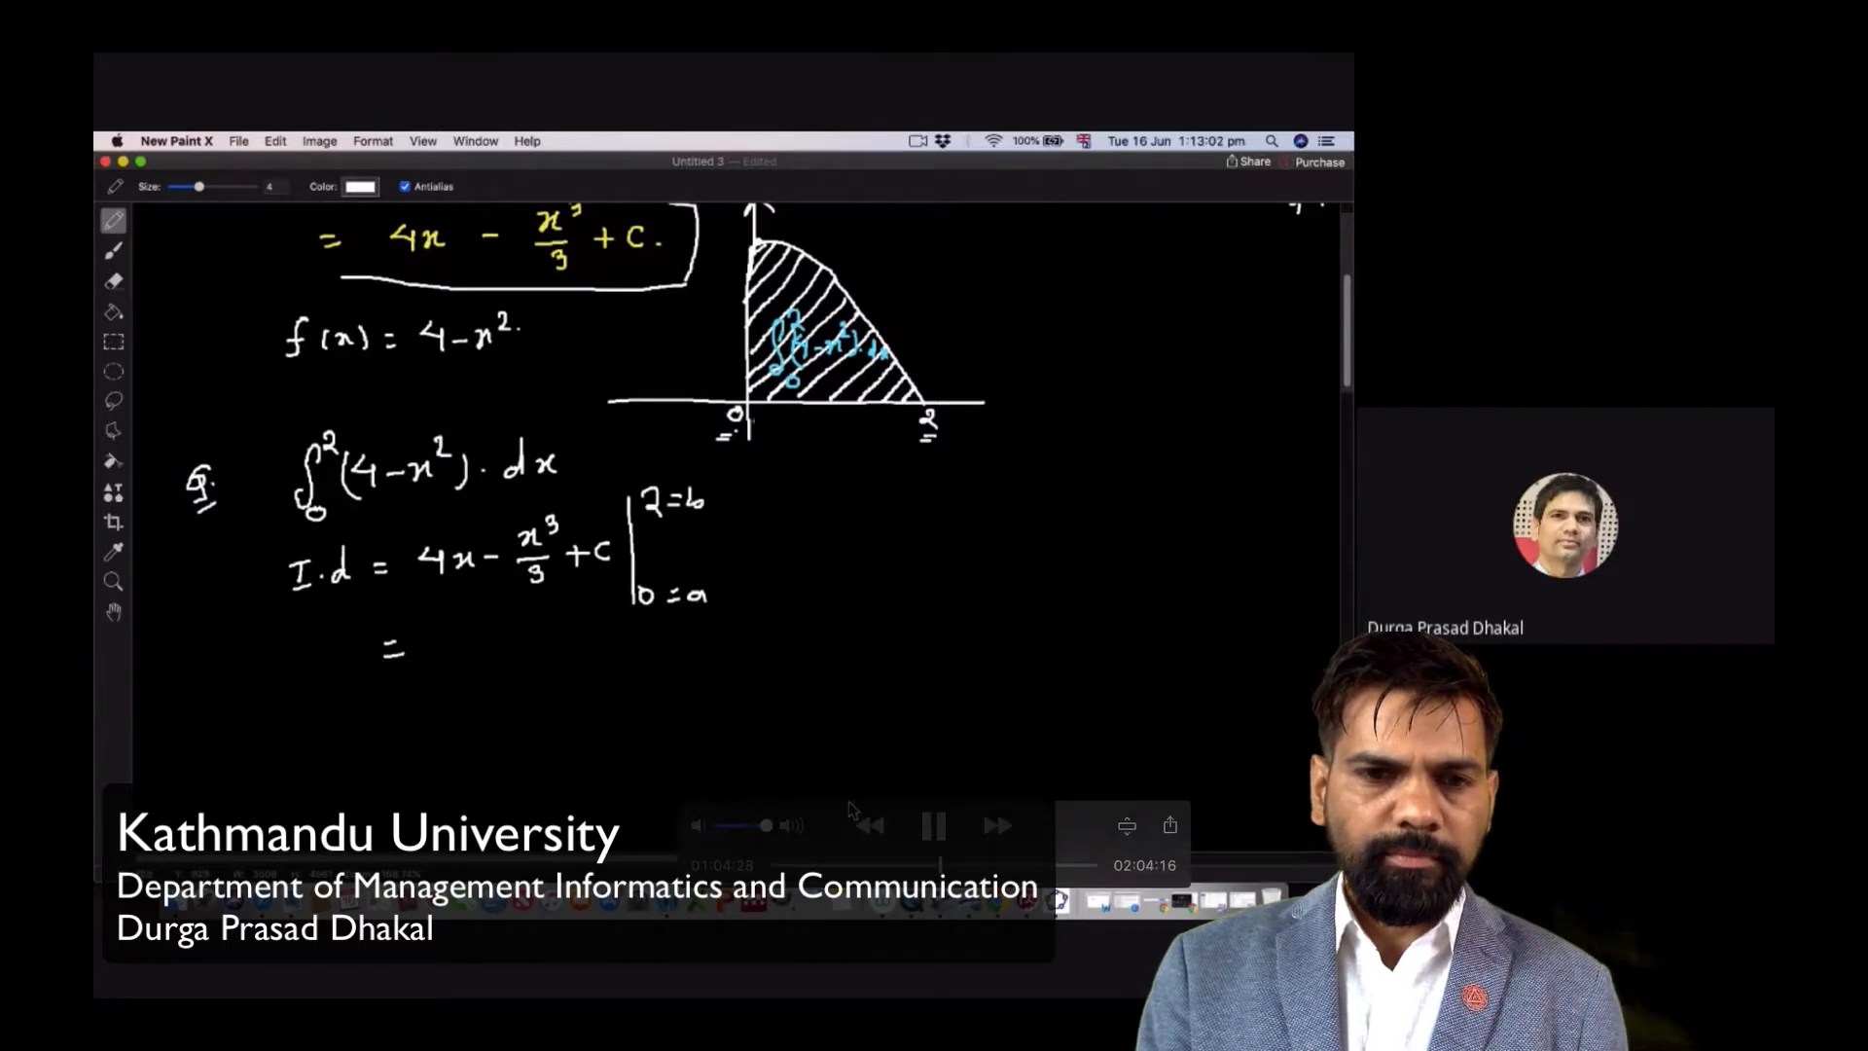
pyautogui.click(947, 863)
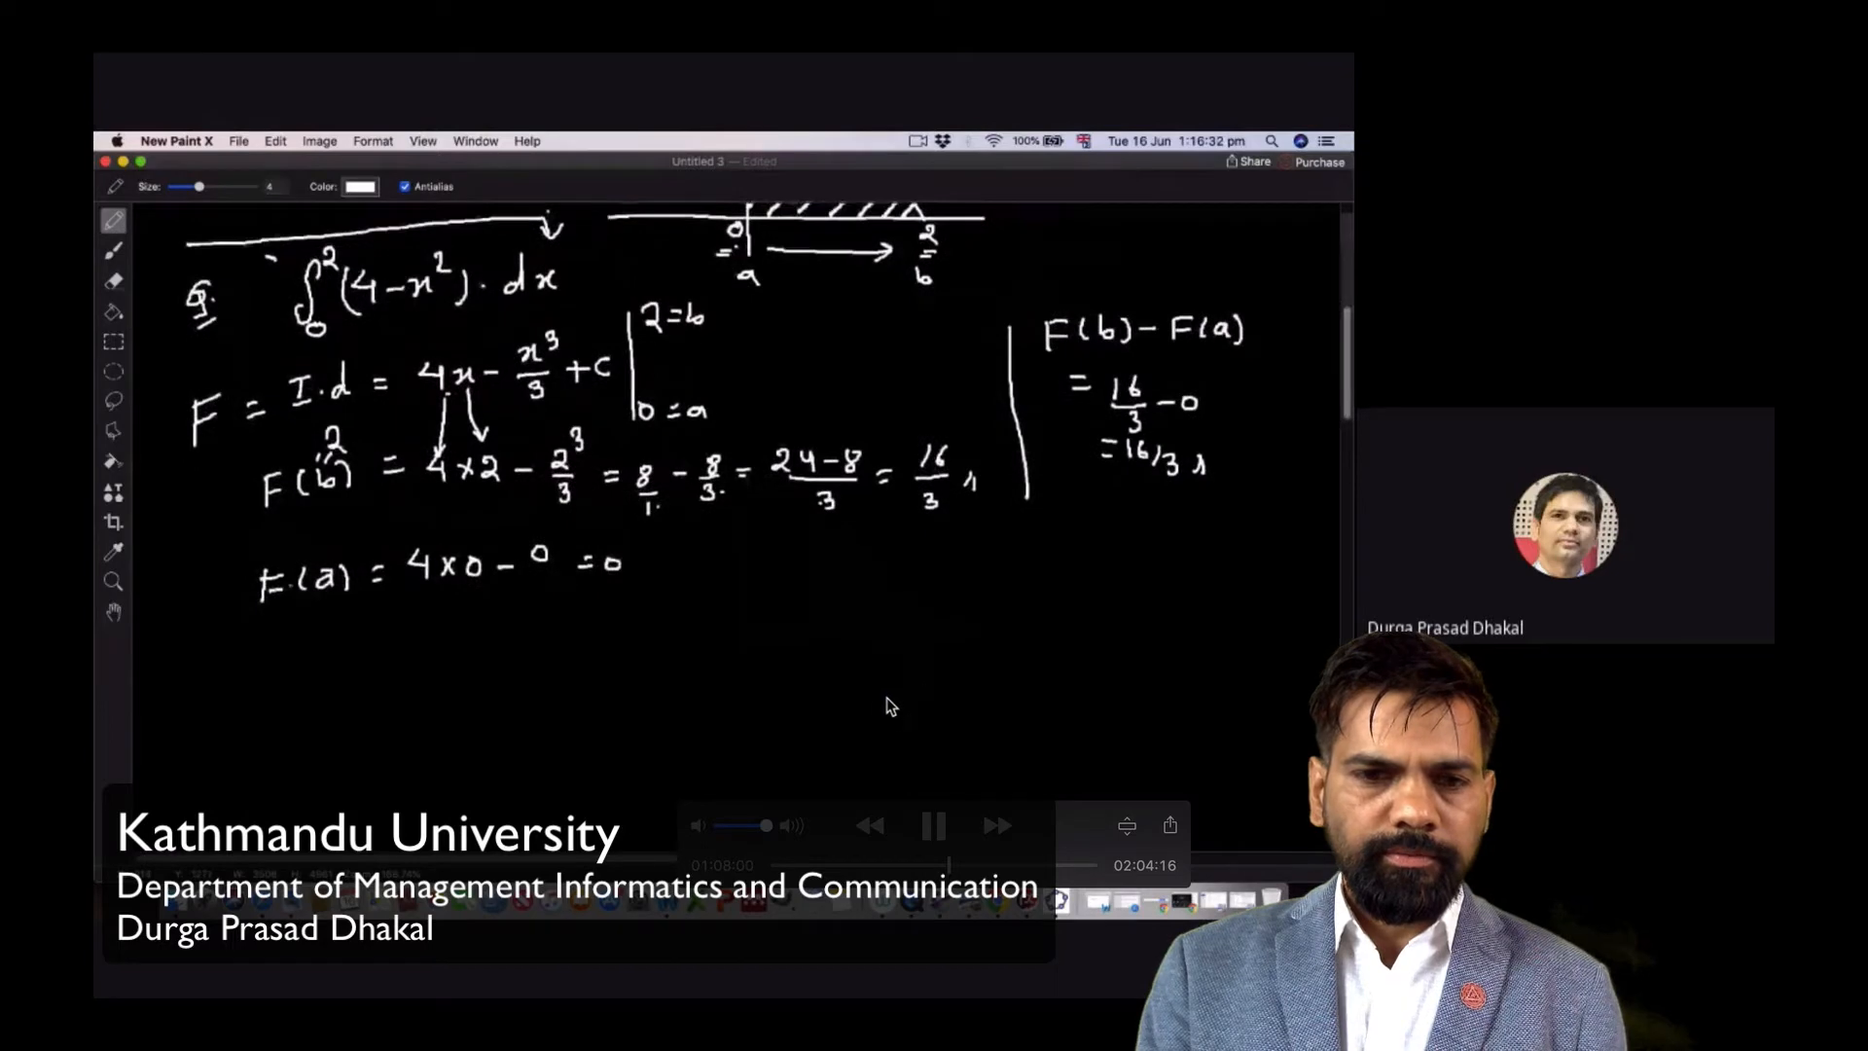
pyautogui.click(935, 822)
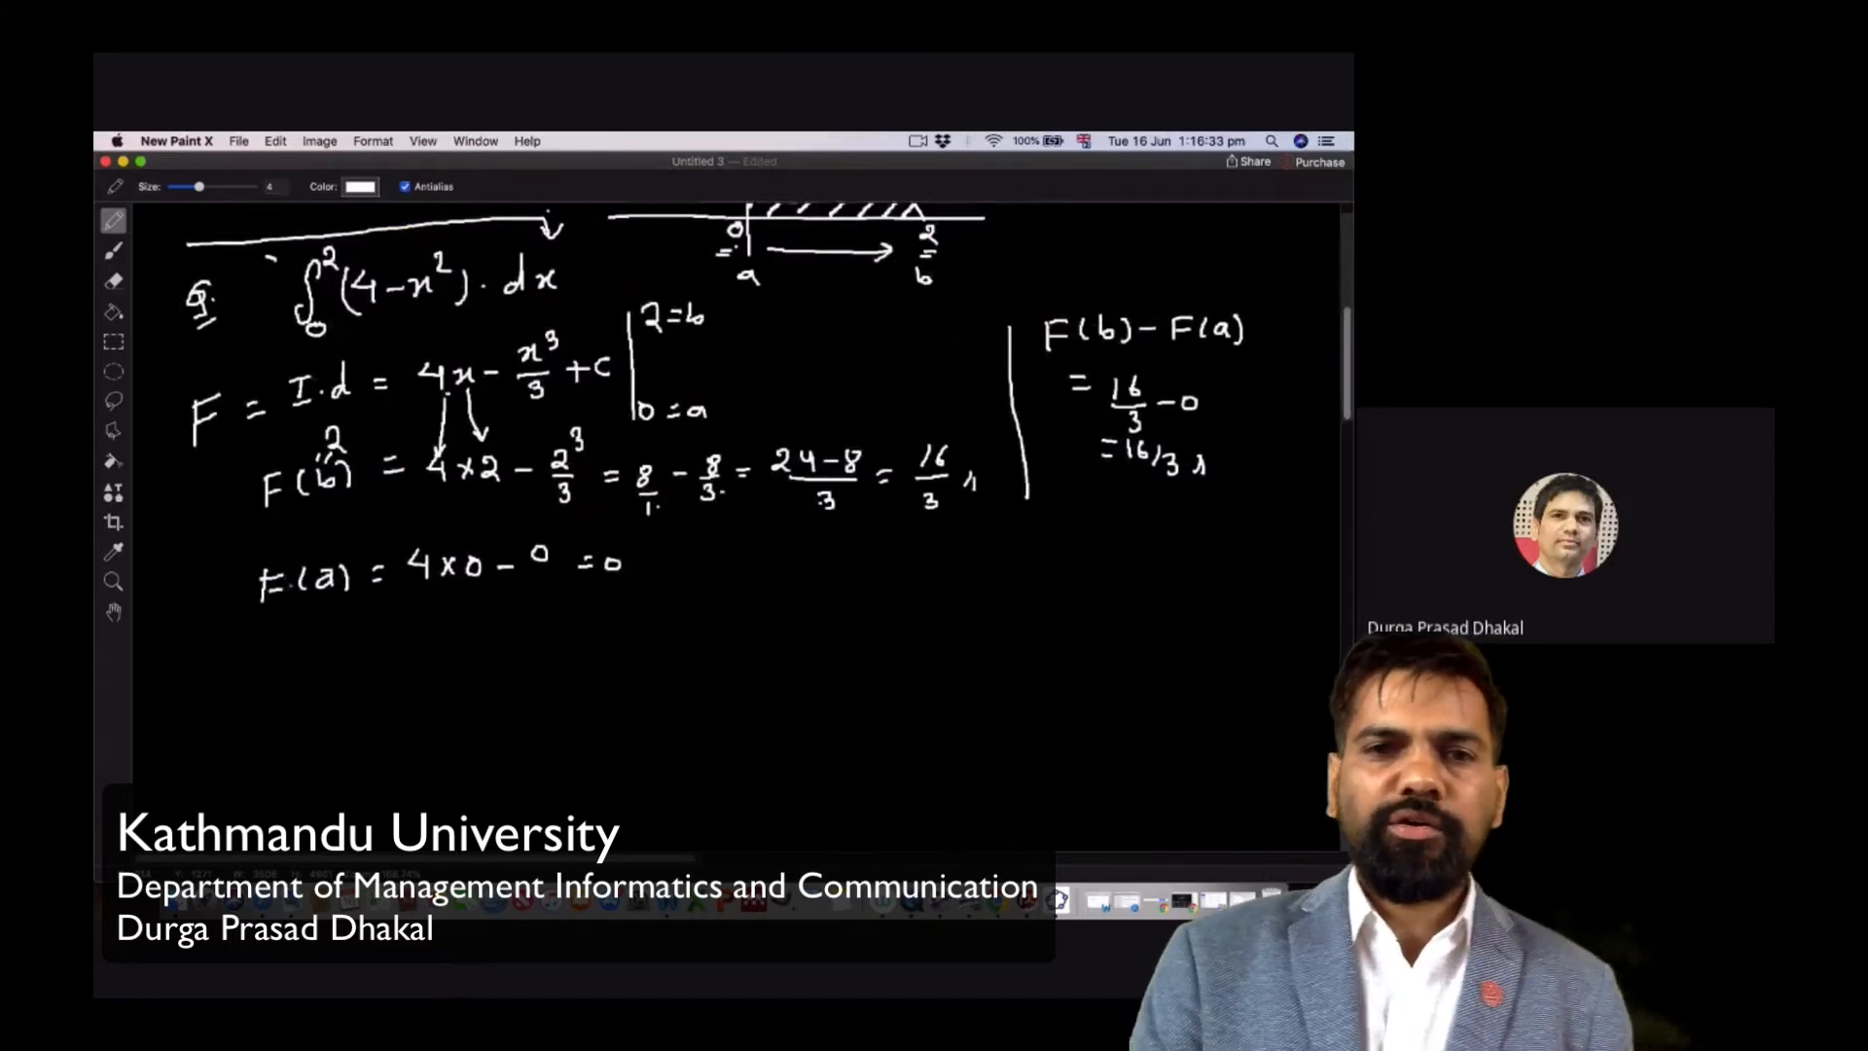
pyautogui.moveTo(1278, 394)
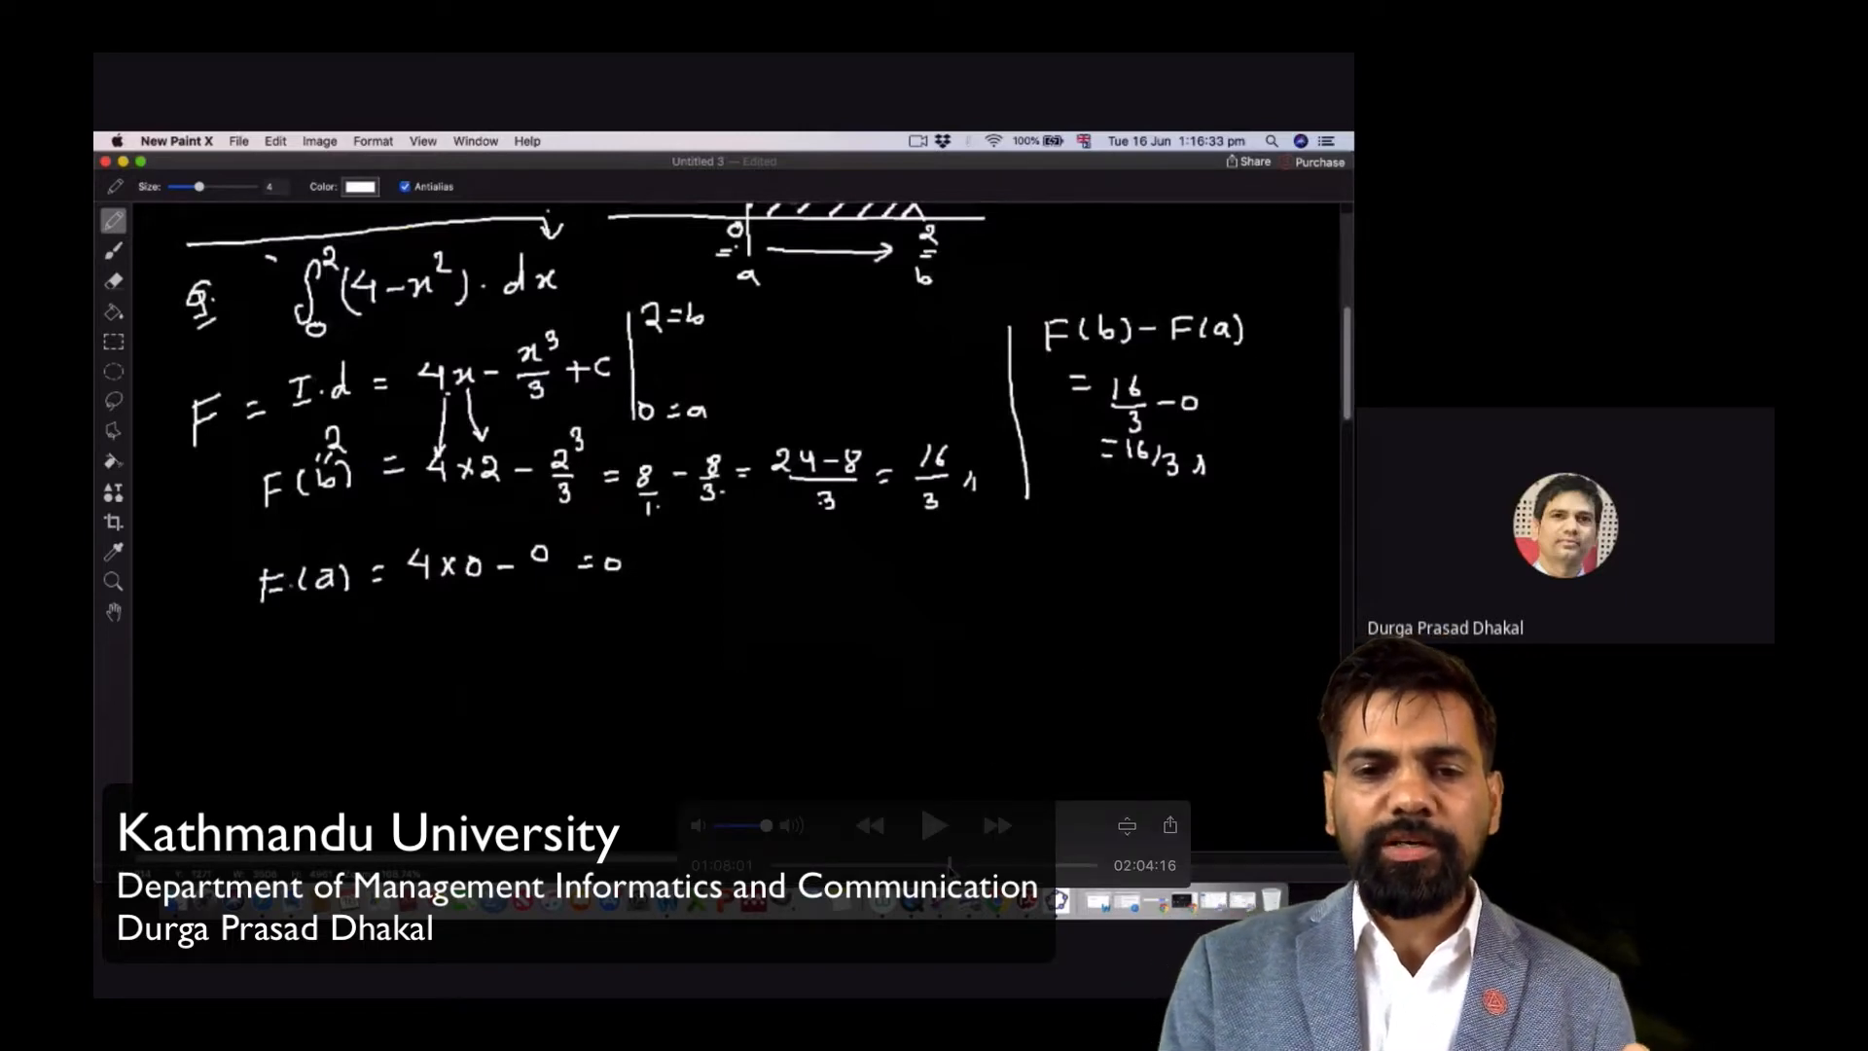
# Rewind the class recording to the section with the three integration questions and close the video
pyautogui.moveTo(950, 863)
pyautogui.mouseDown()
pyautogui.moveTo(966, 863)
pyautogui.moveTo(833, 854)
pyautogui.mouseUp()
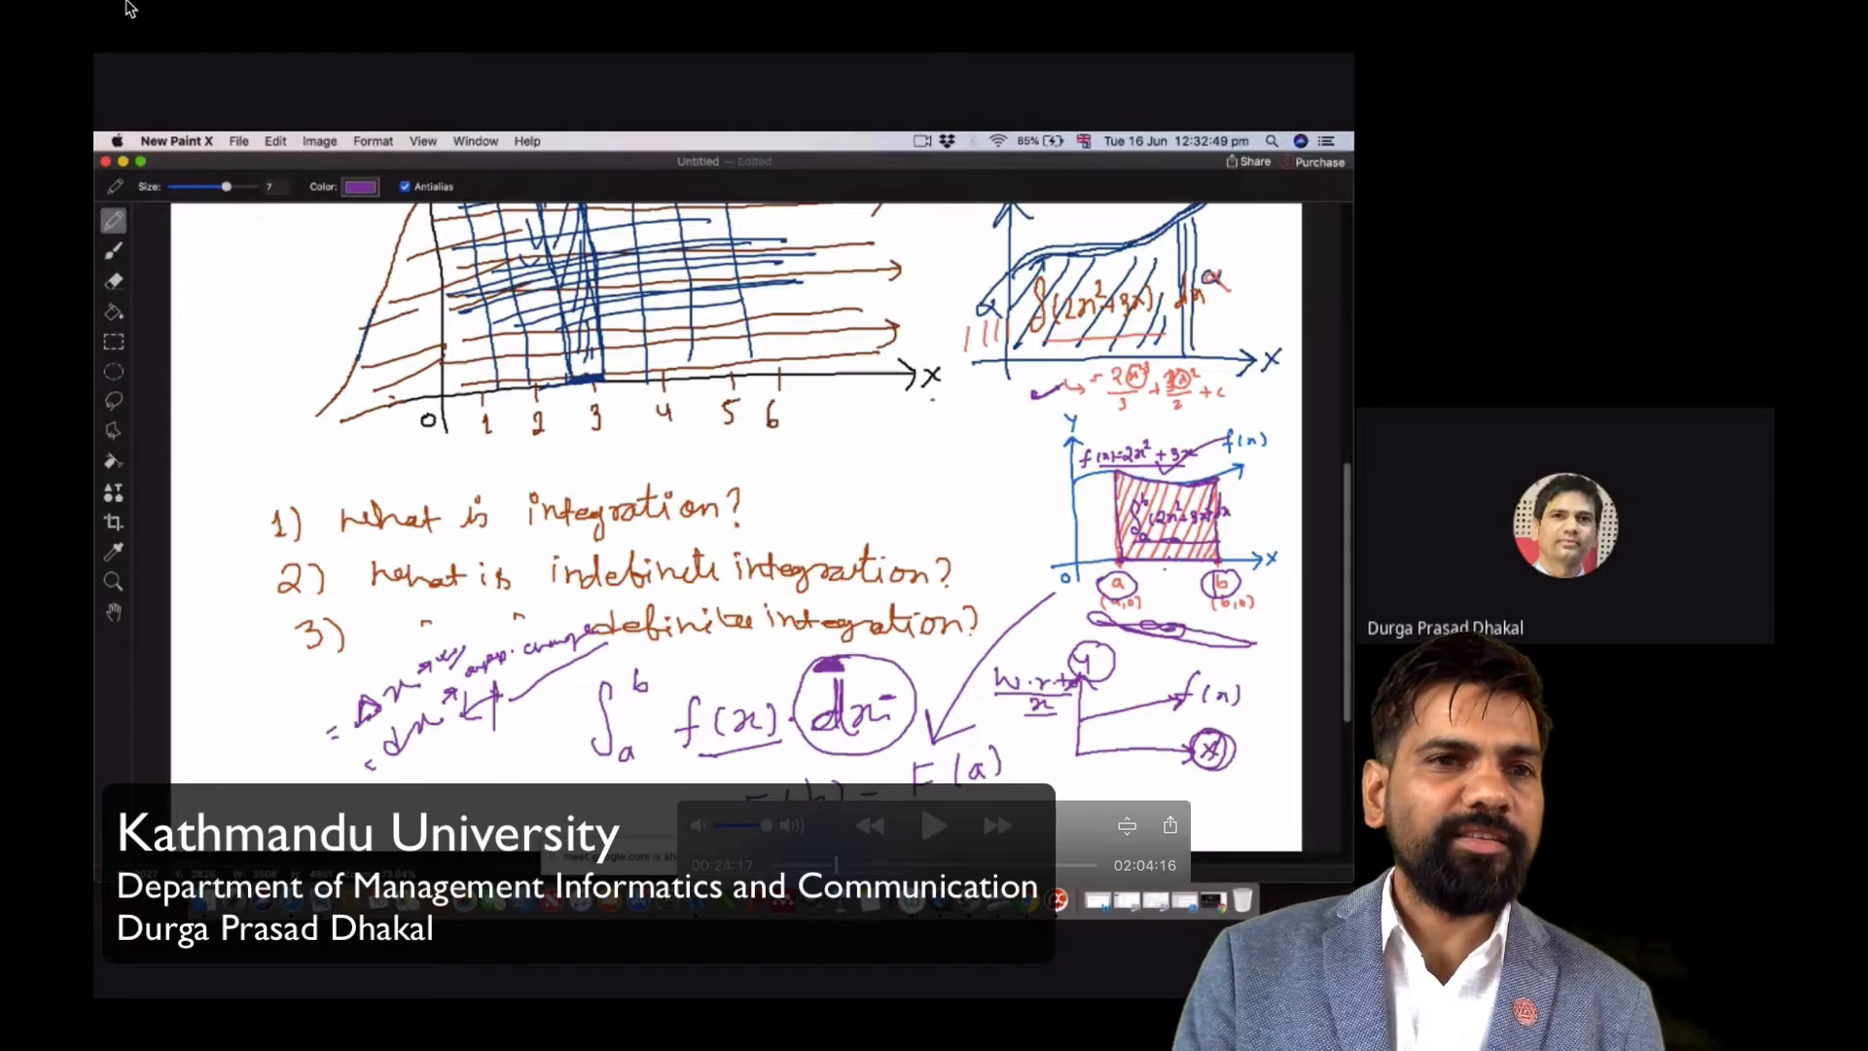
pyautogui.moveTo(125, 10)
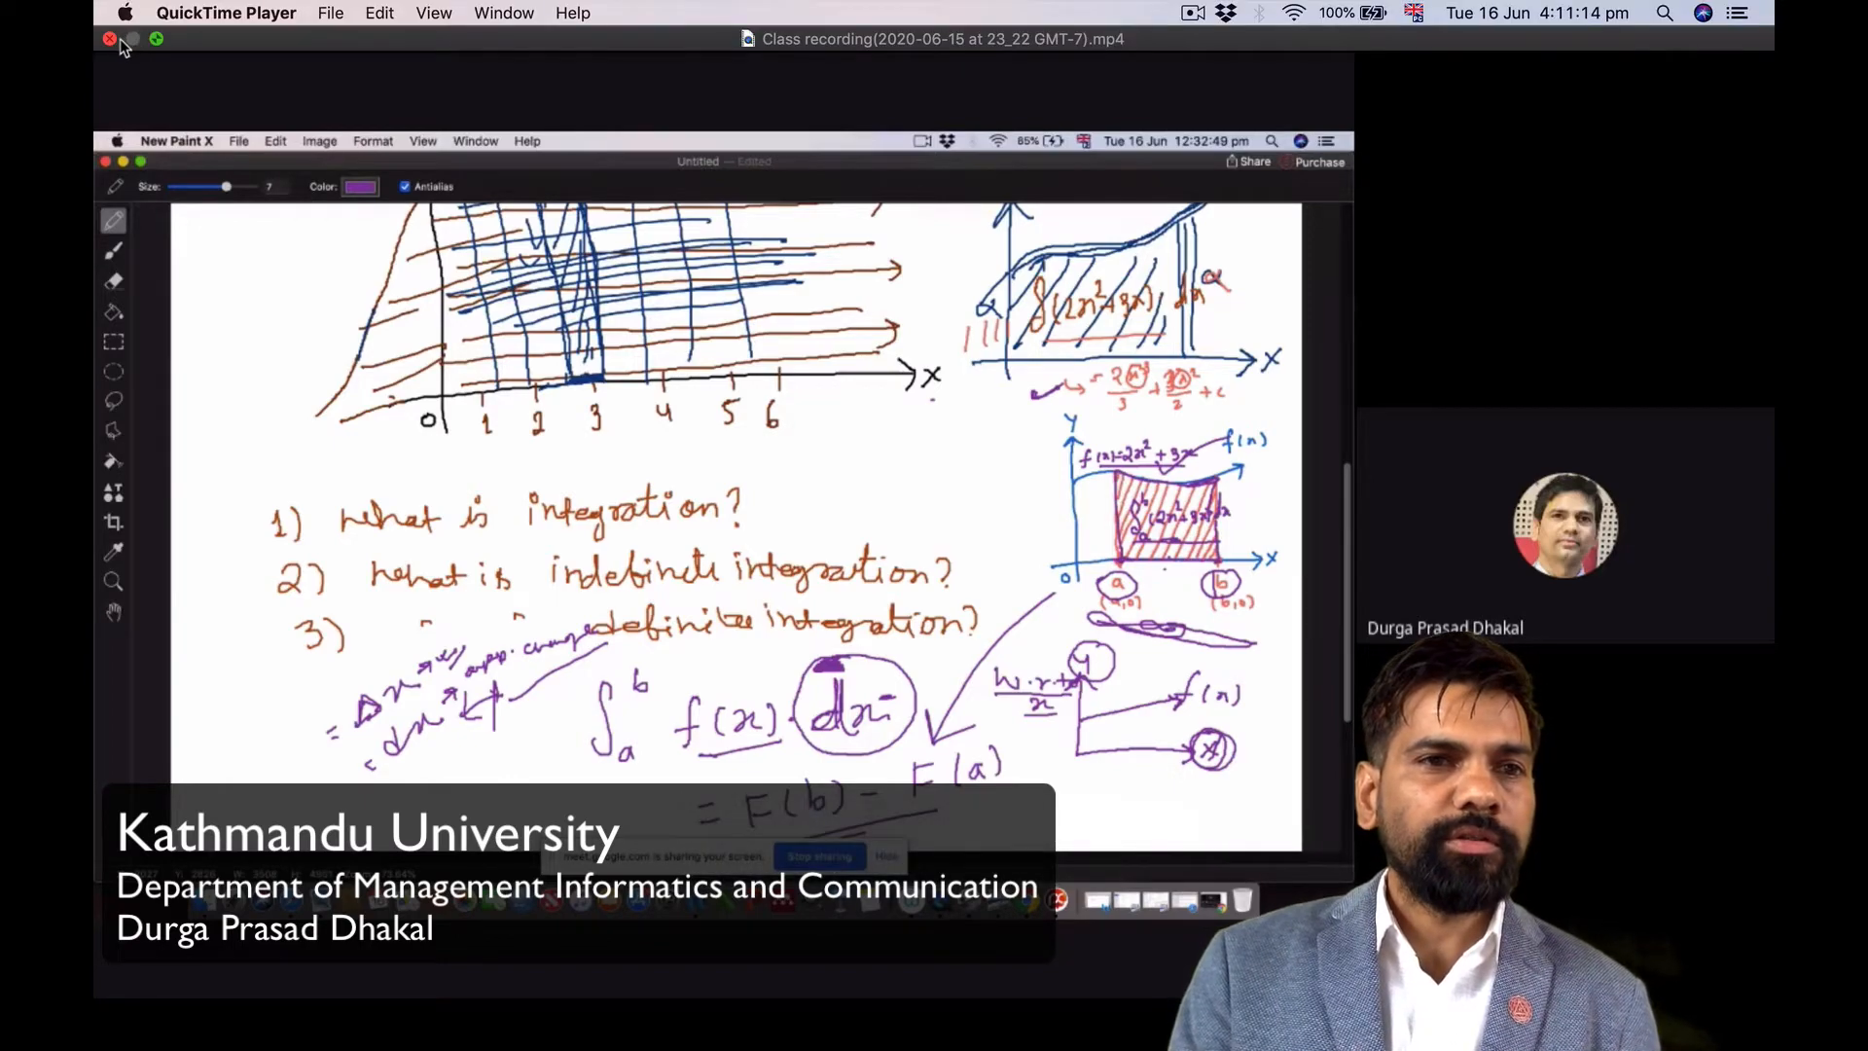
pyautogui.click(111, 43)
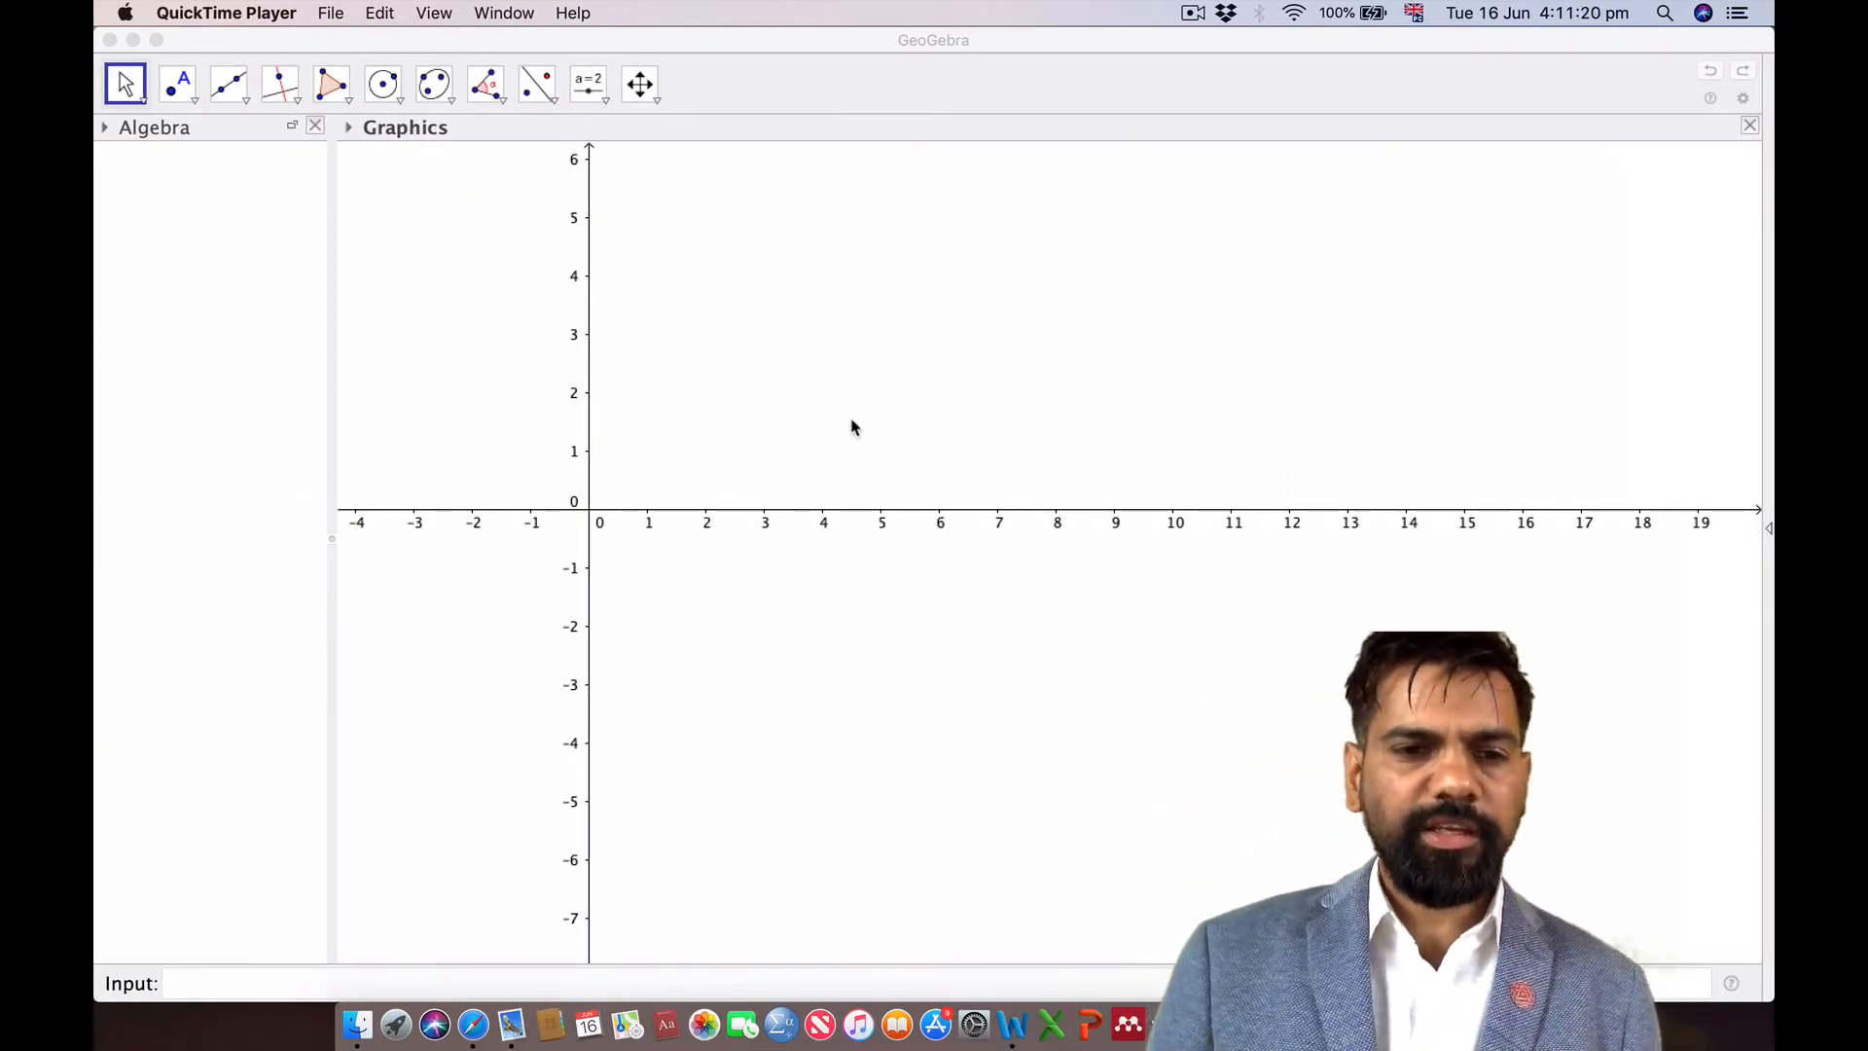
# Switch to GeoGebra and plot the function f(x) = 4 − x^2
pyautogui.click(304, 986)
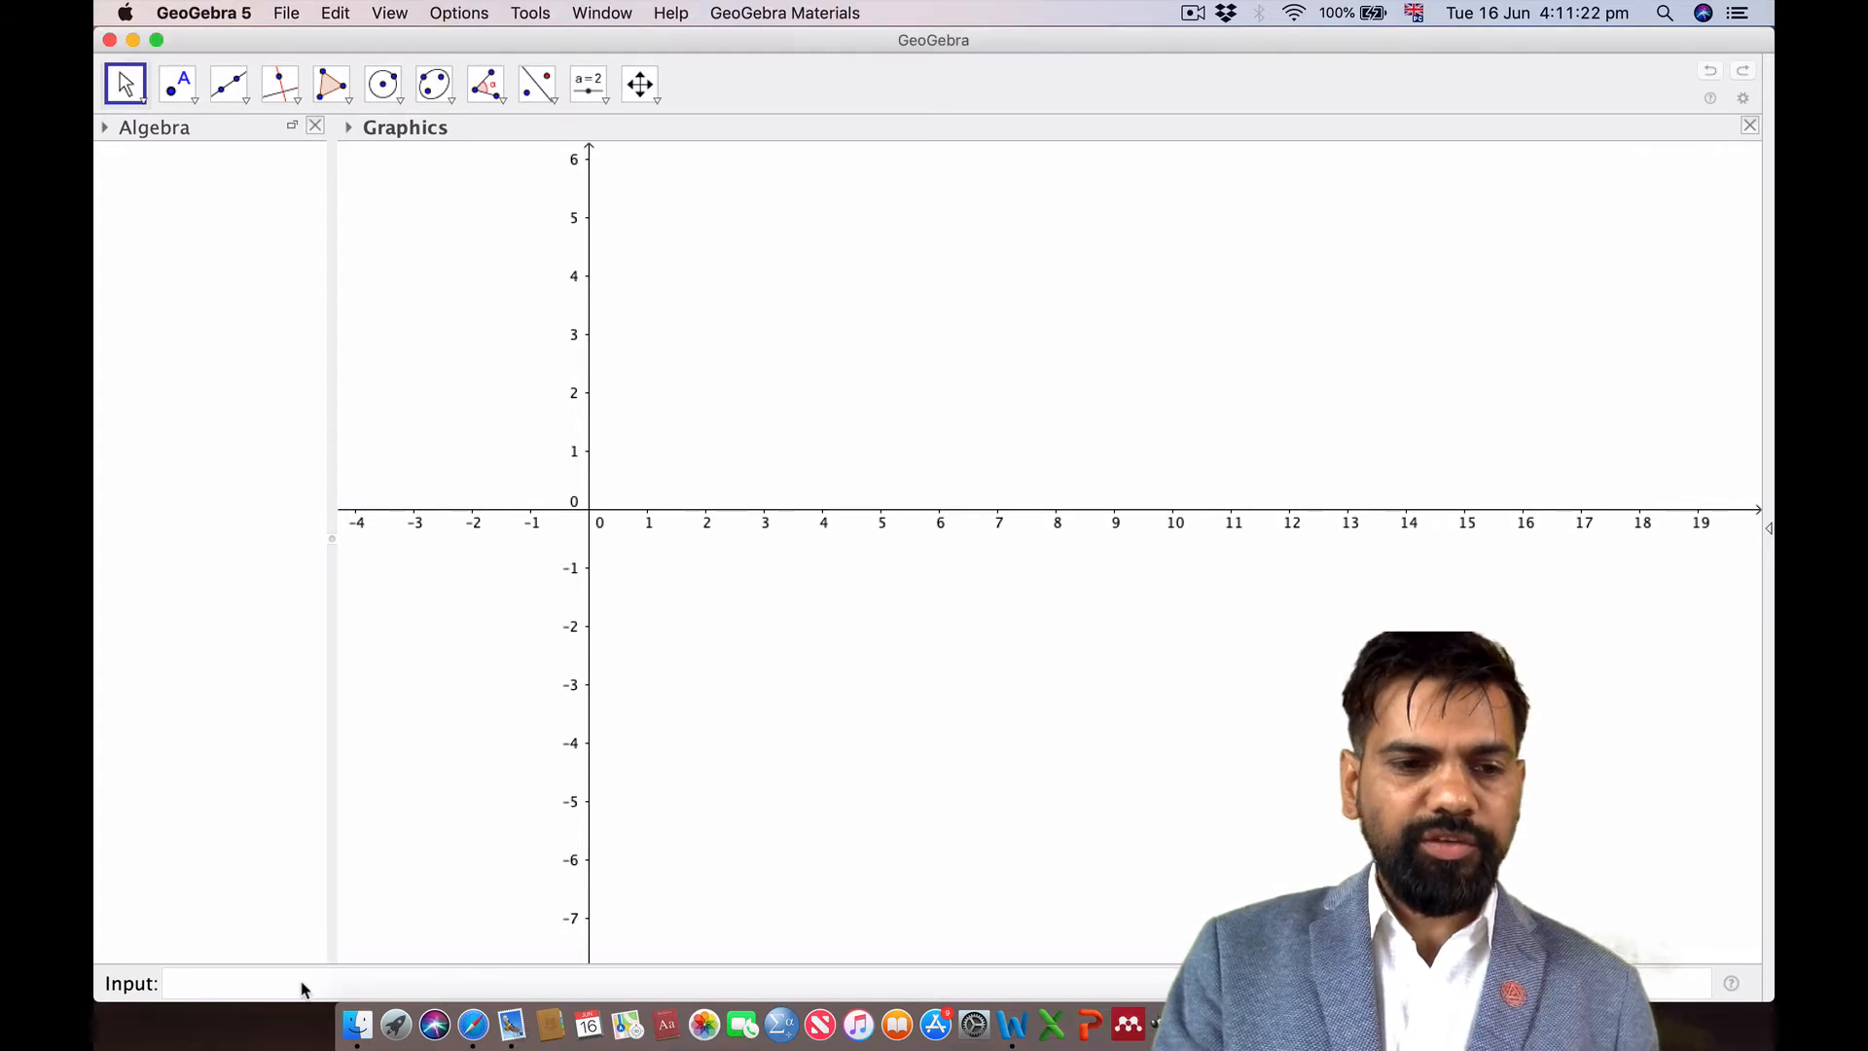
pyautogui.click(303, 986)
pyautogui.write('f')
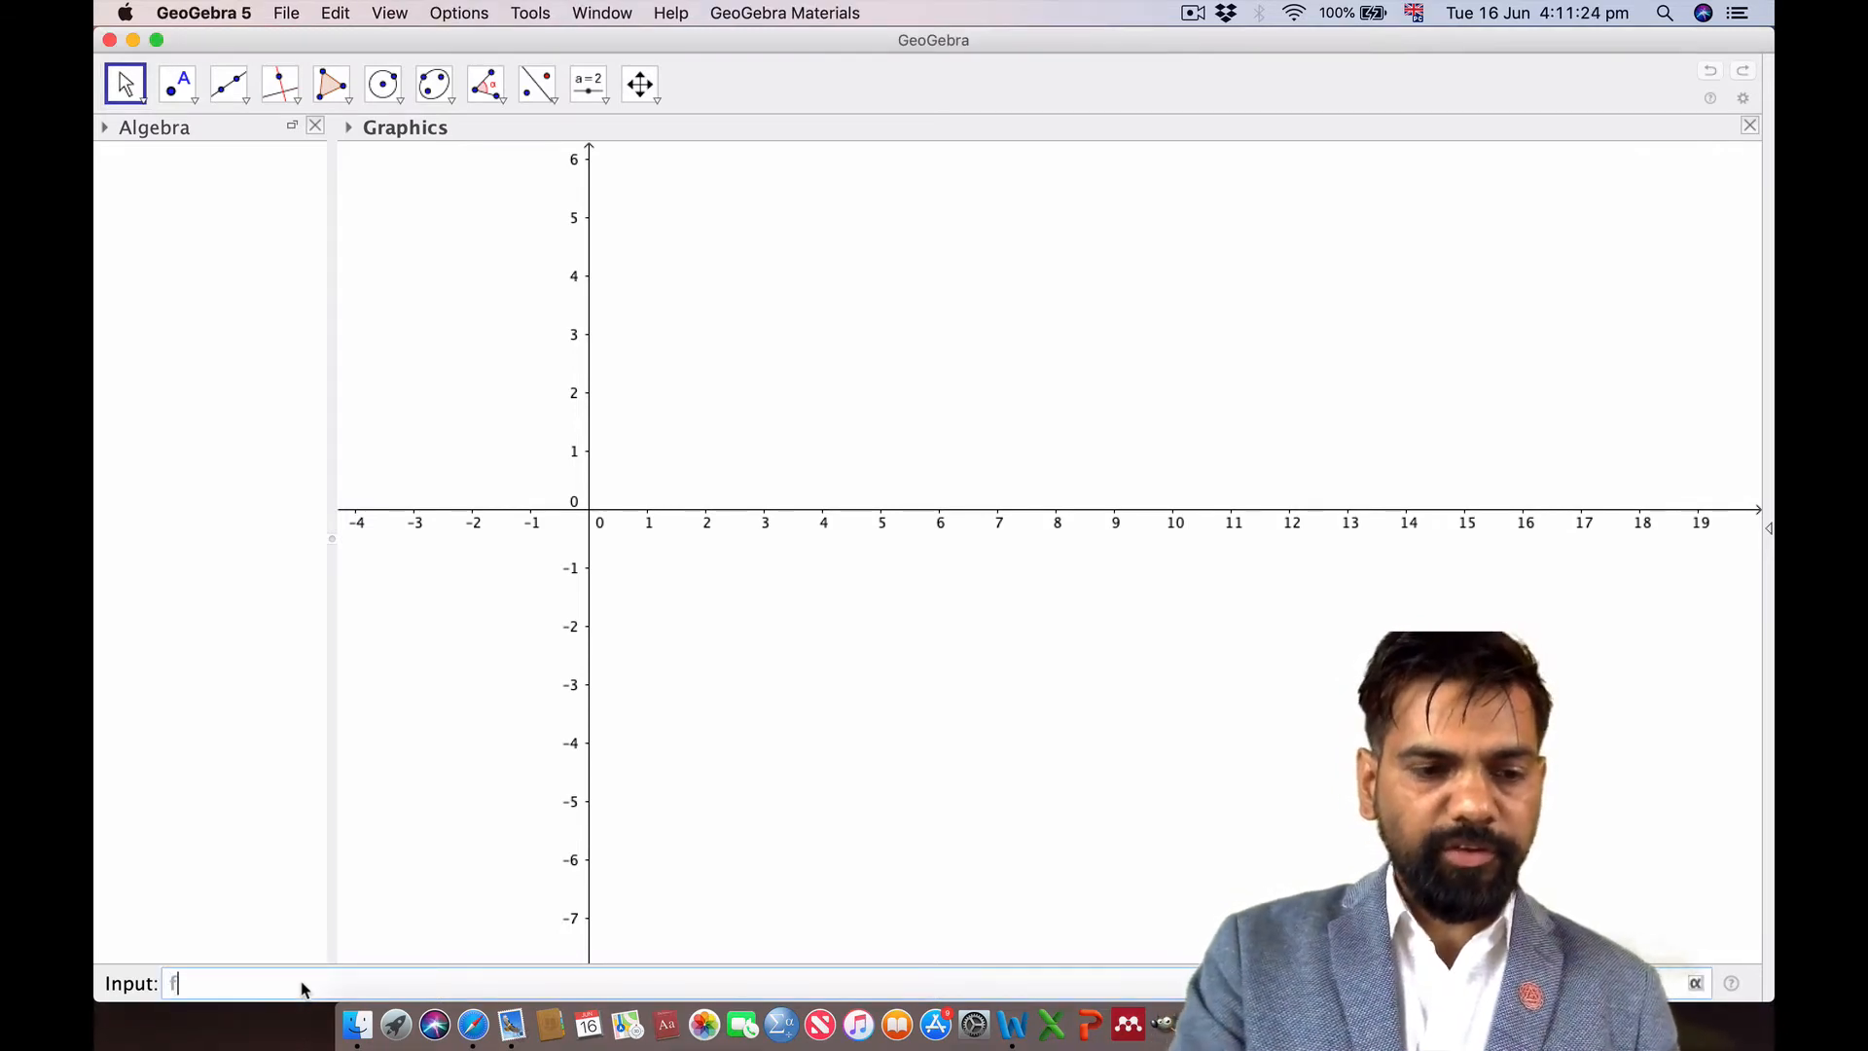
pyautogui.write('9')
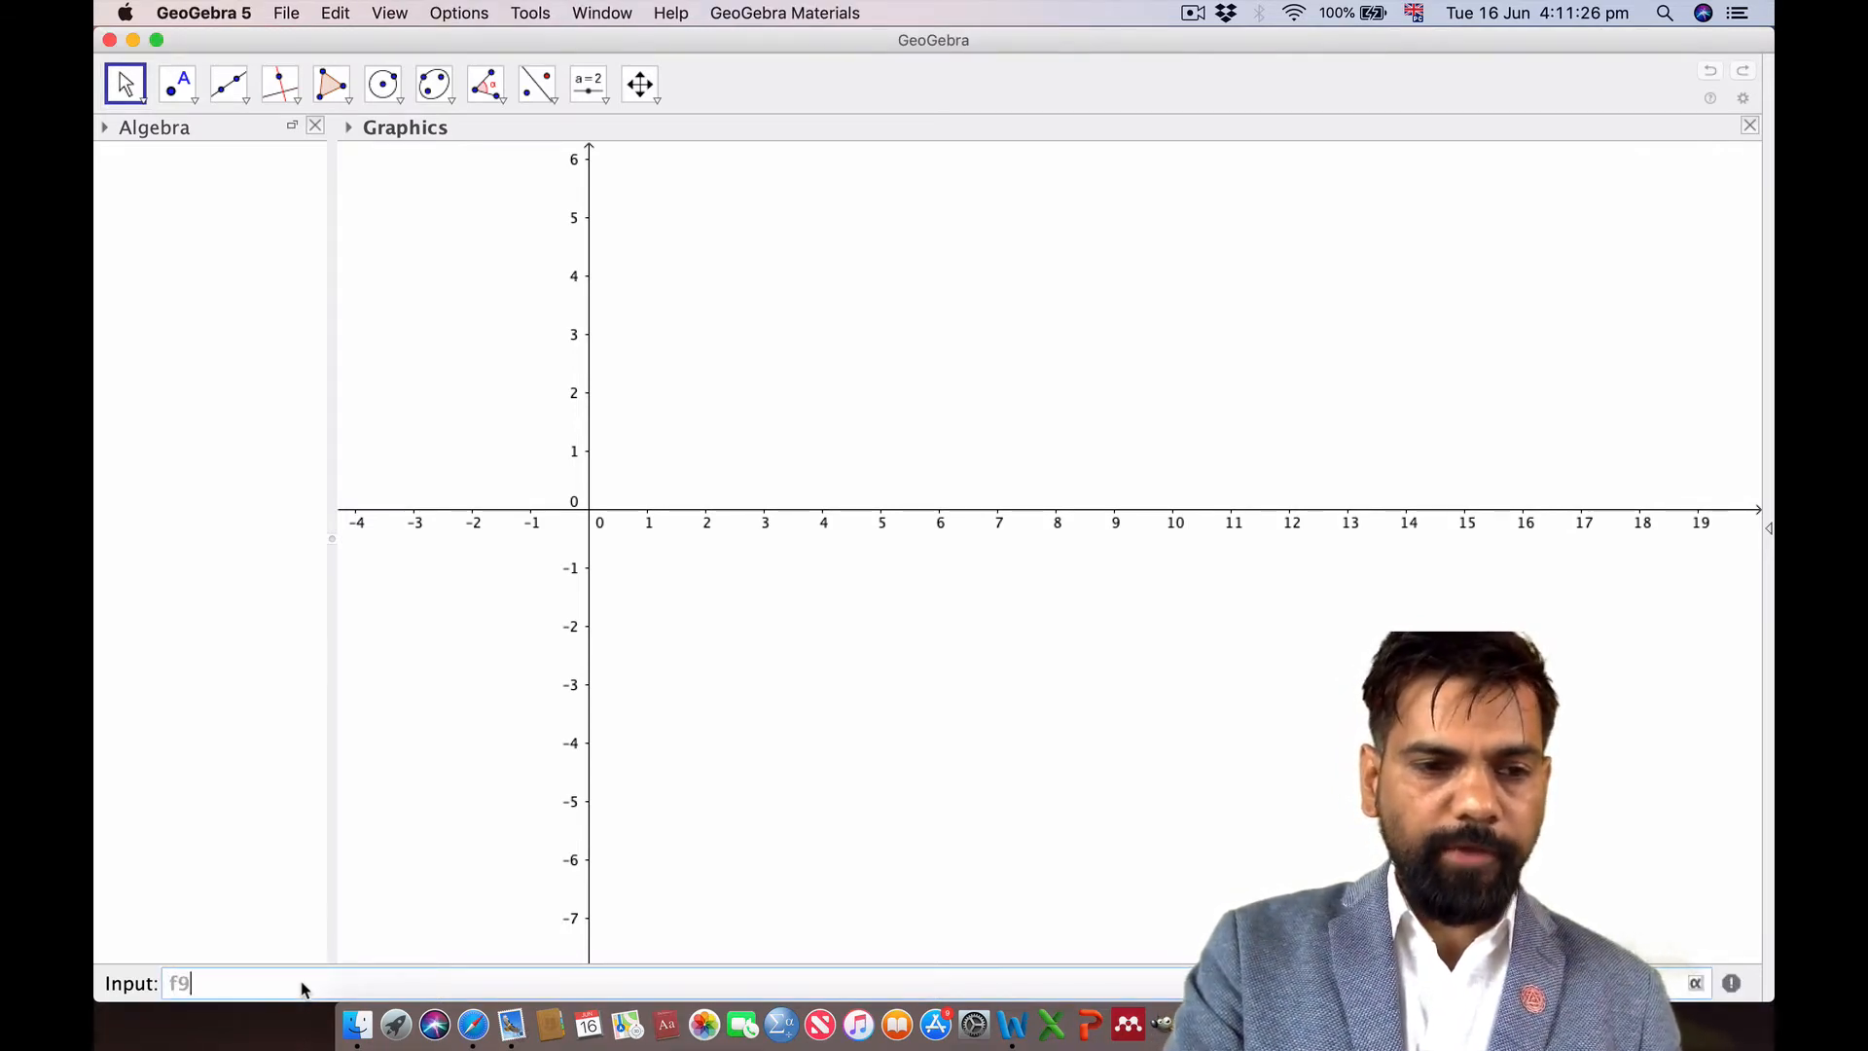
pyautogui.press('BackSpace')
pyautogui.write('(')
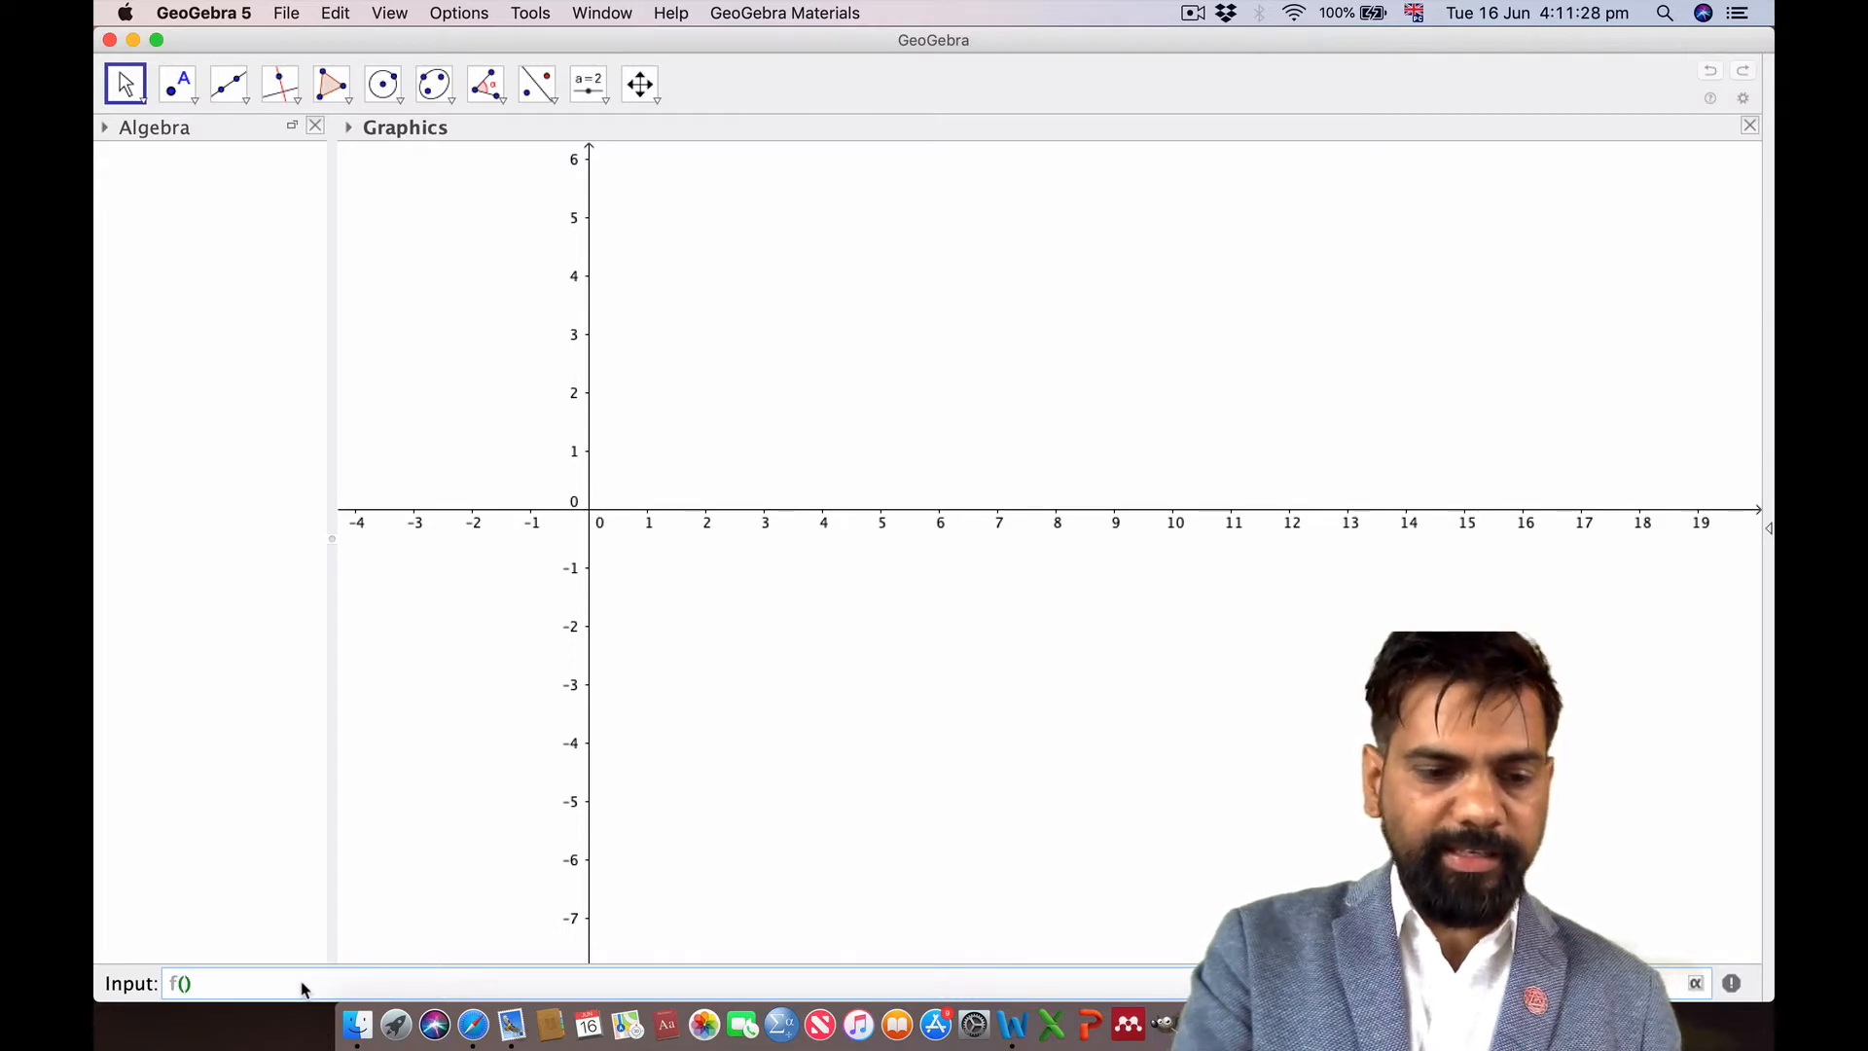
pyautogui.write('x)')
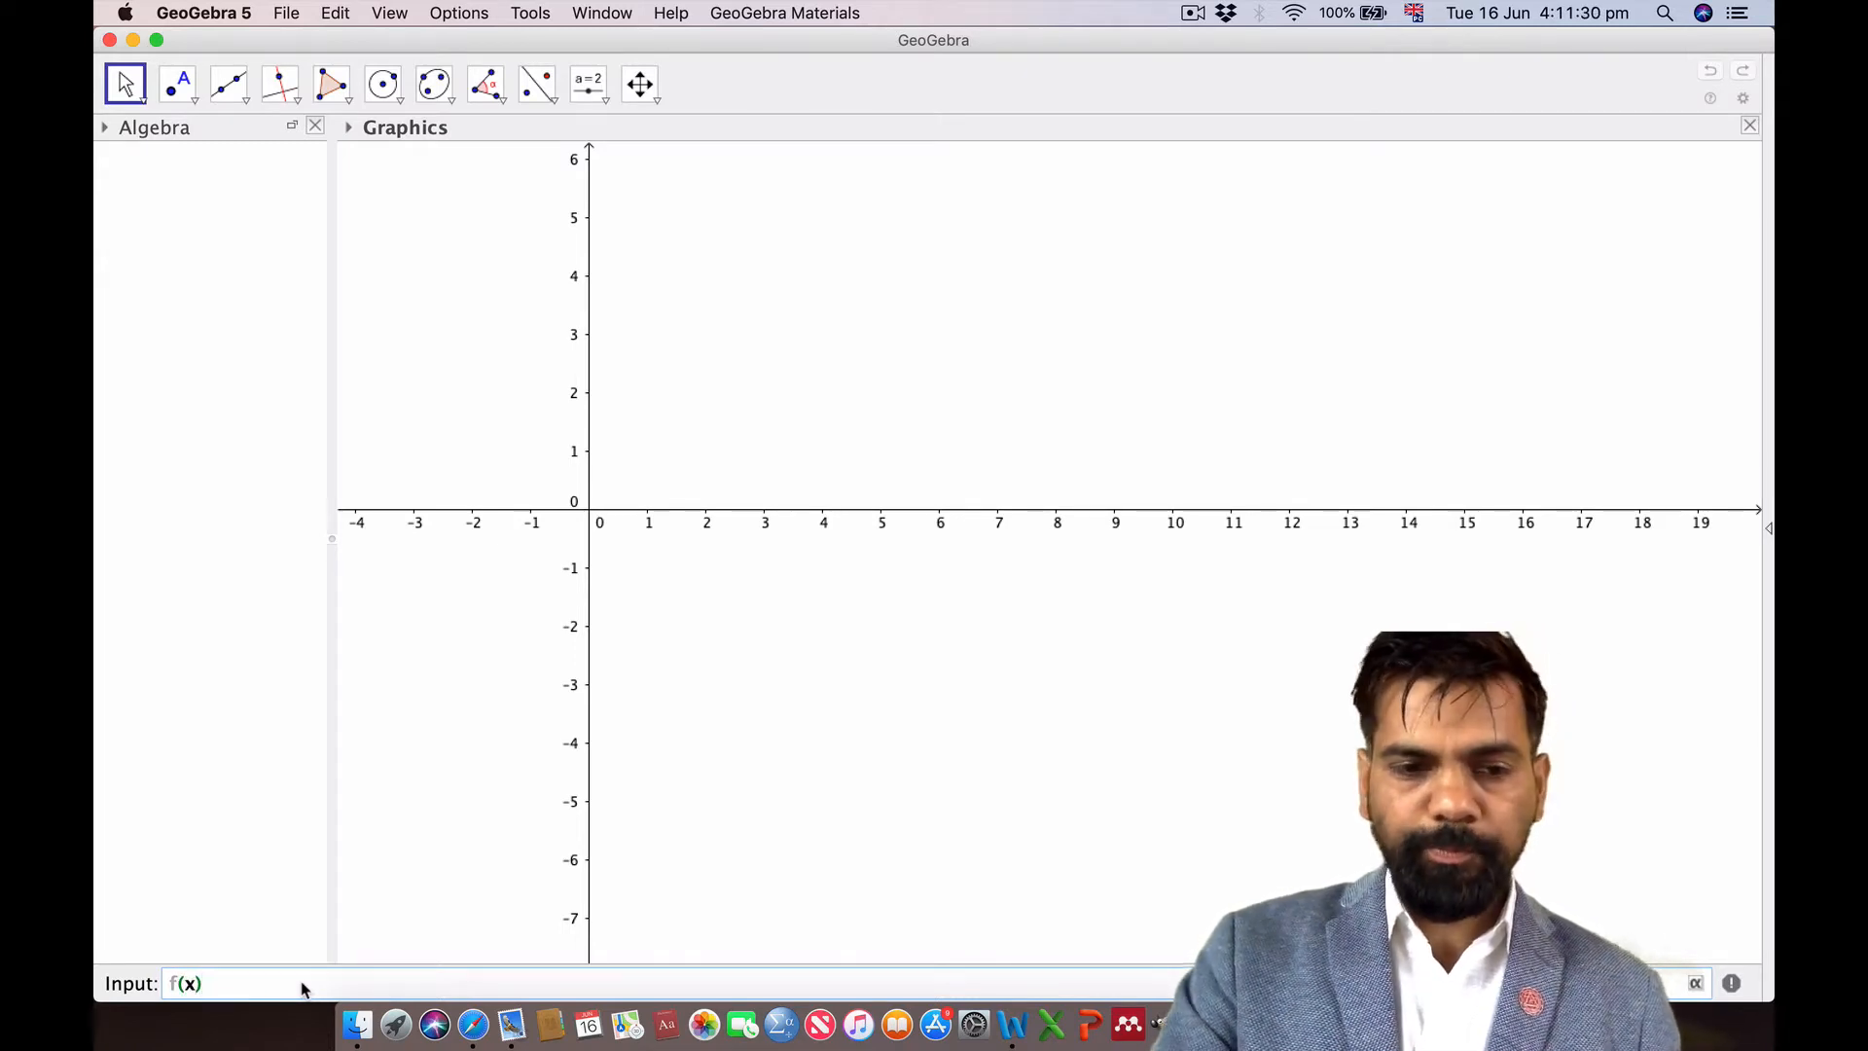
pyautogui.write('=')
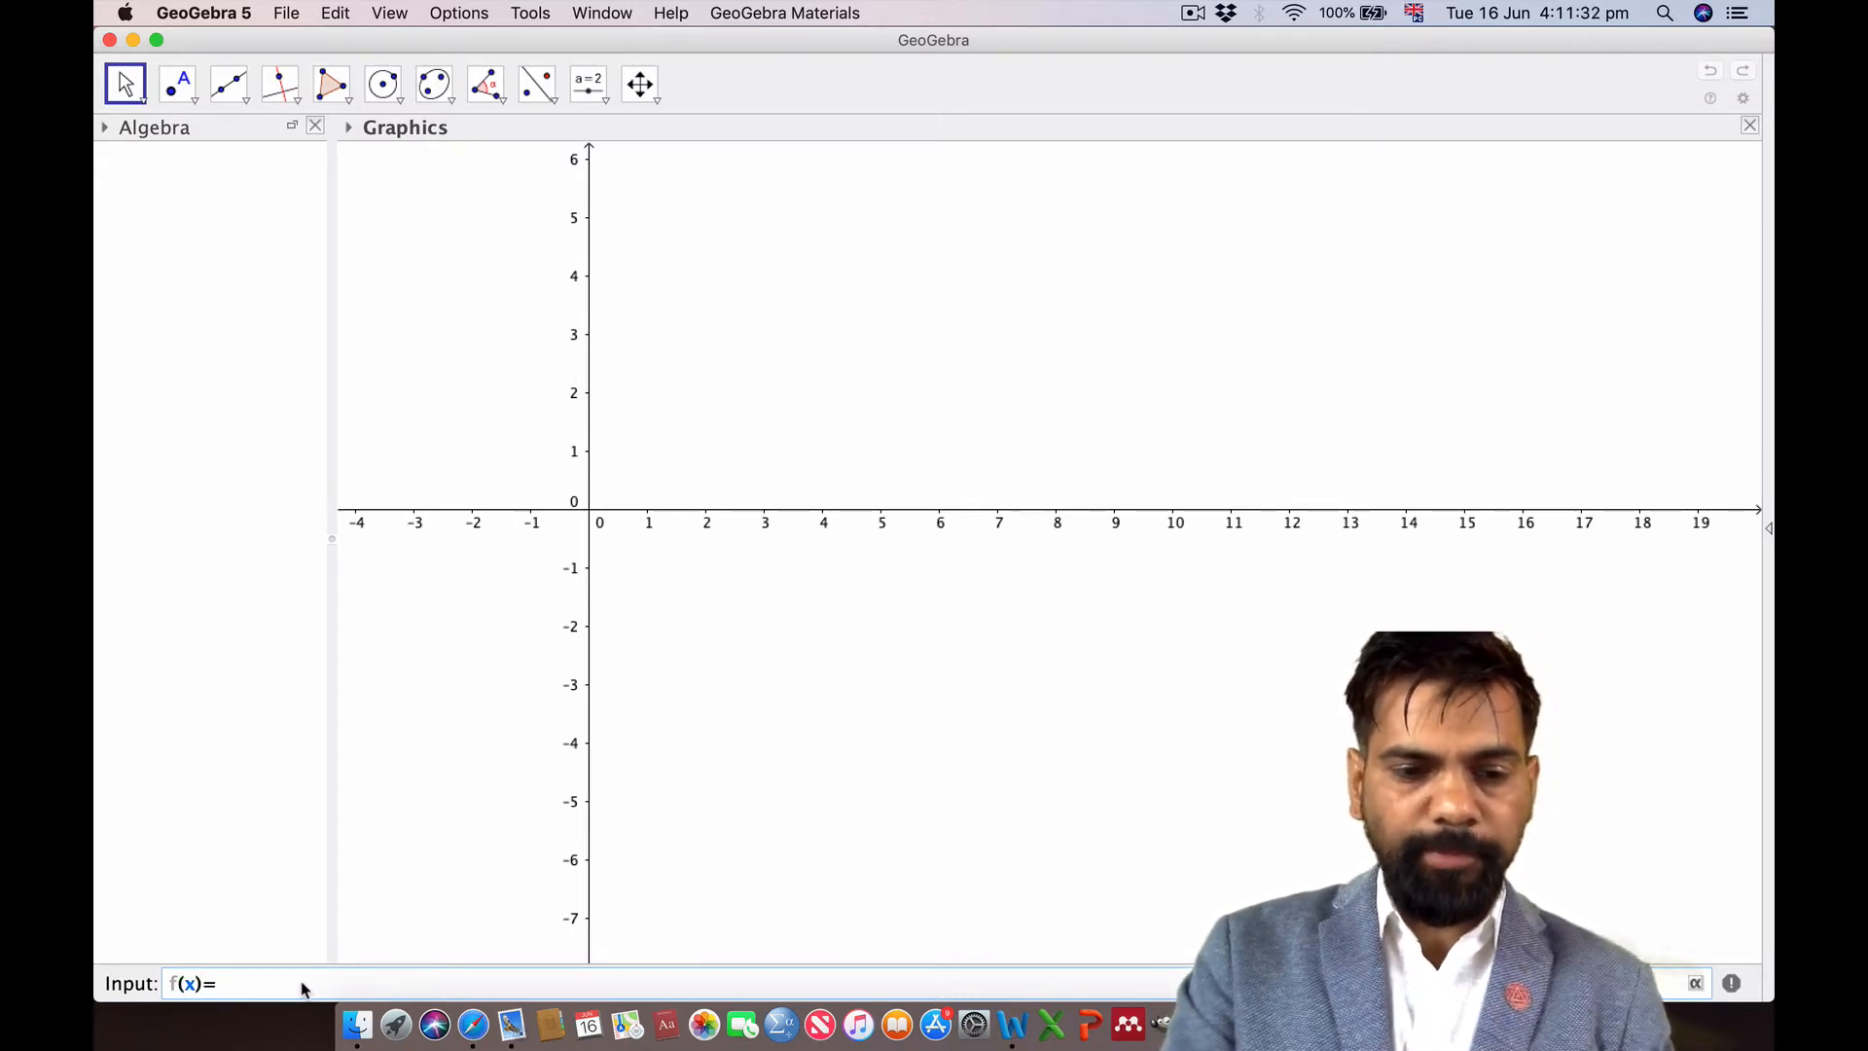
pyautogui.write('4-')
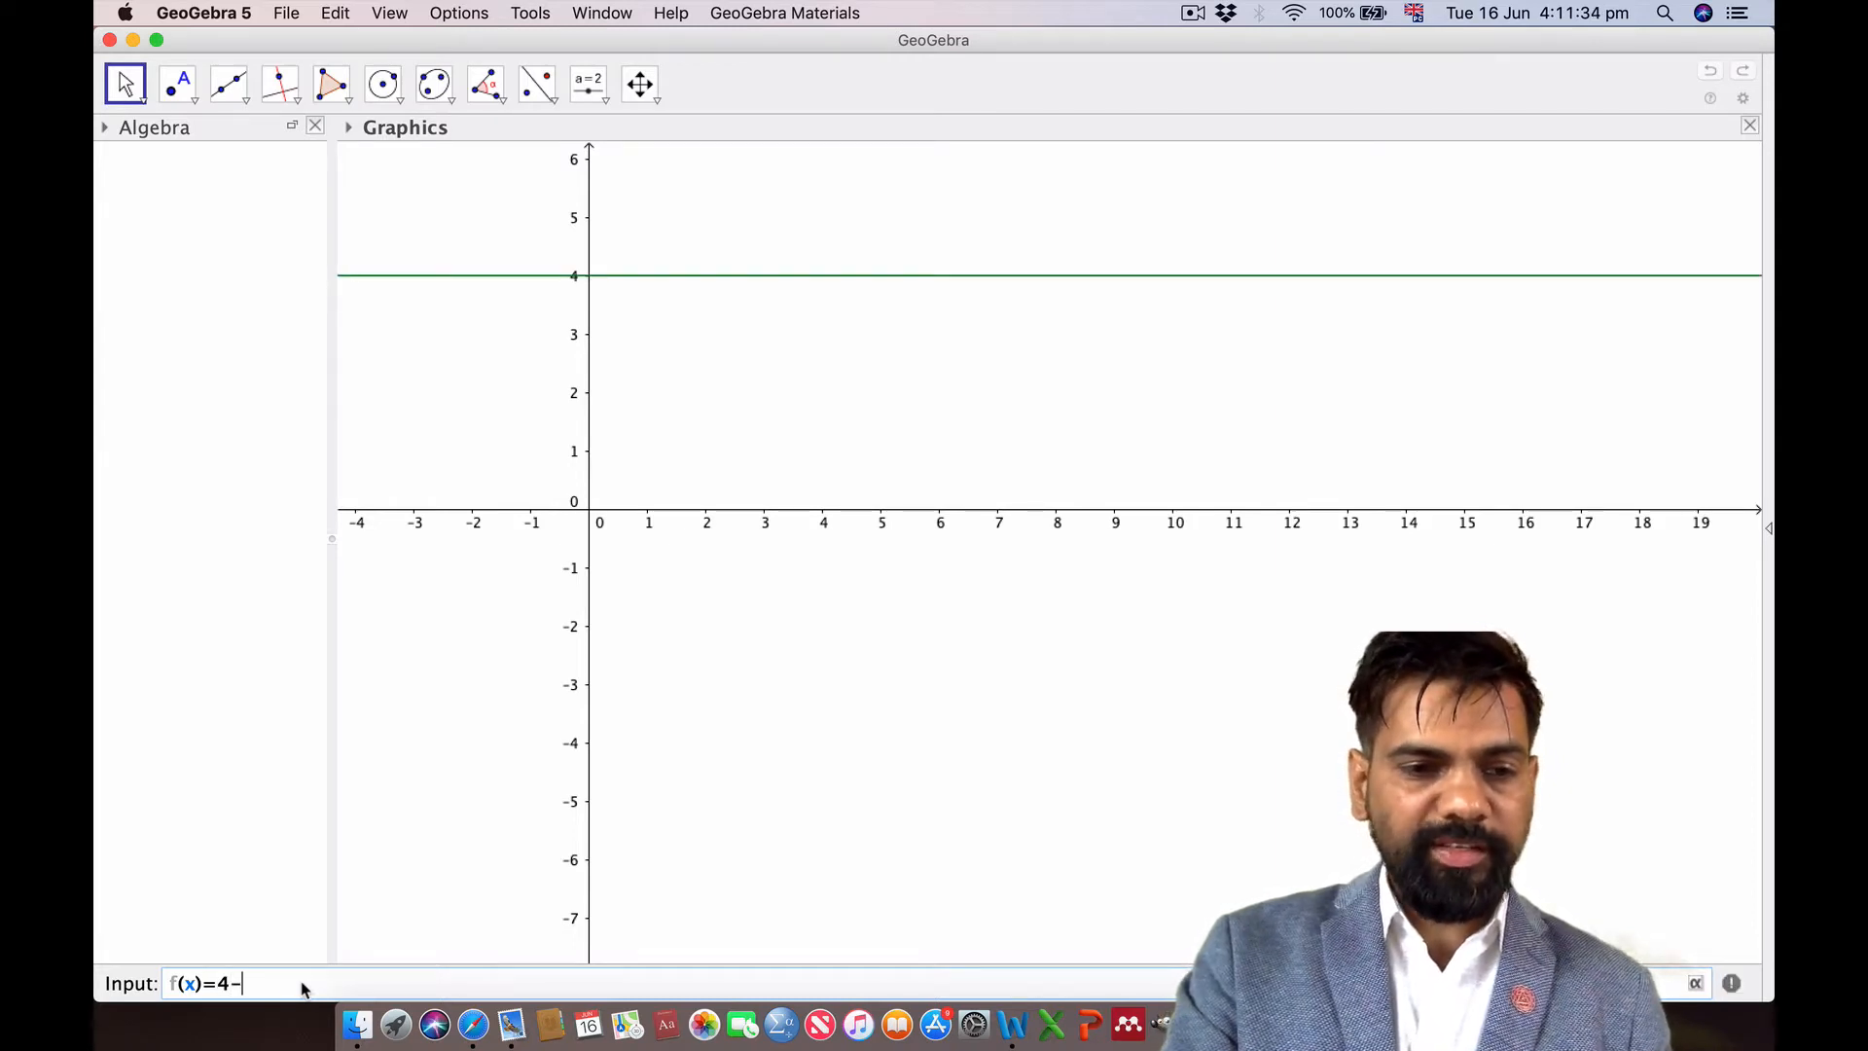
pyautogui.write('x')
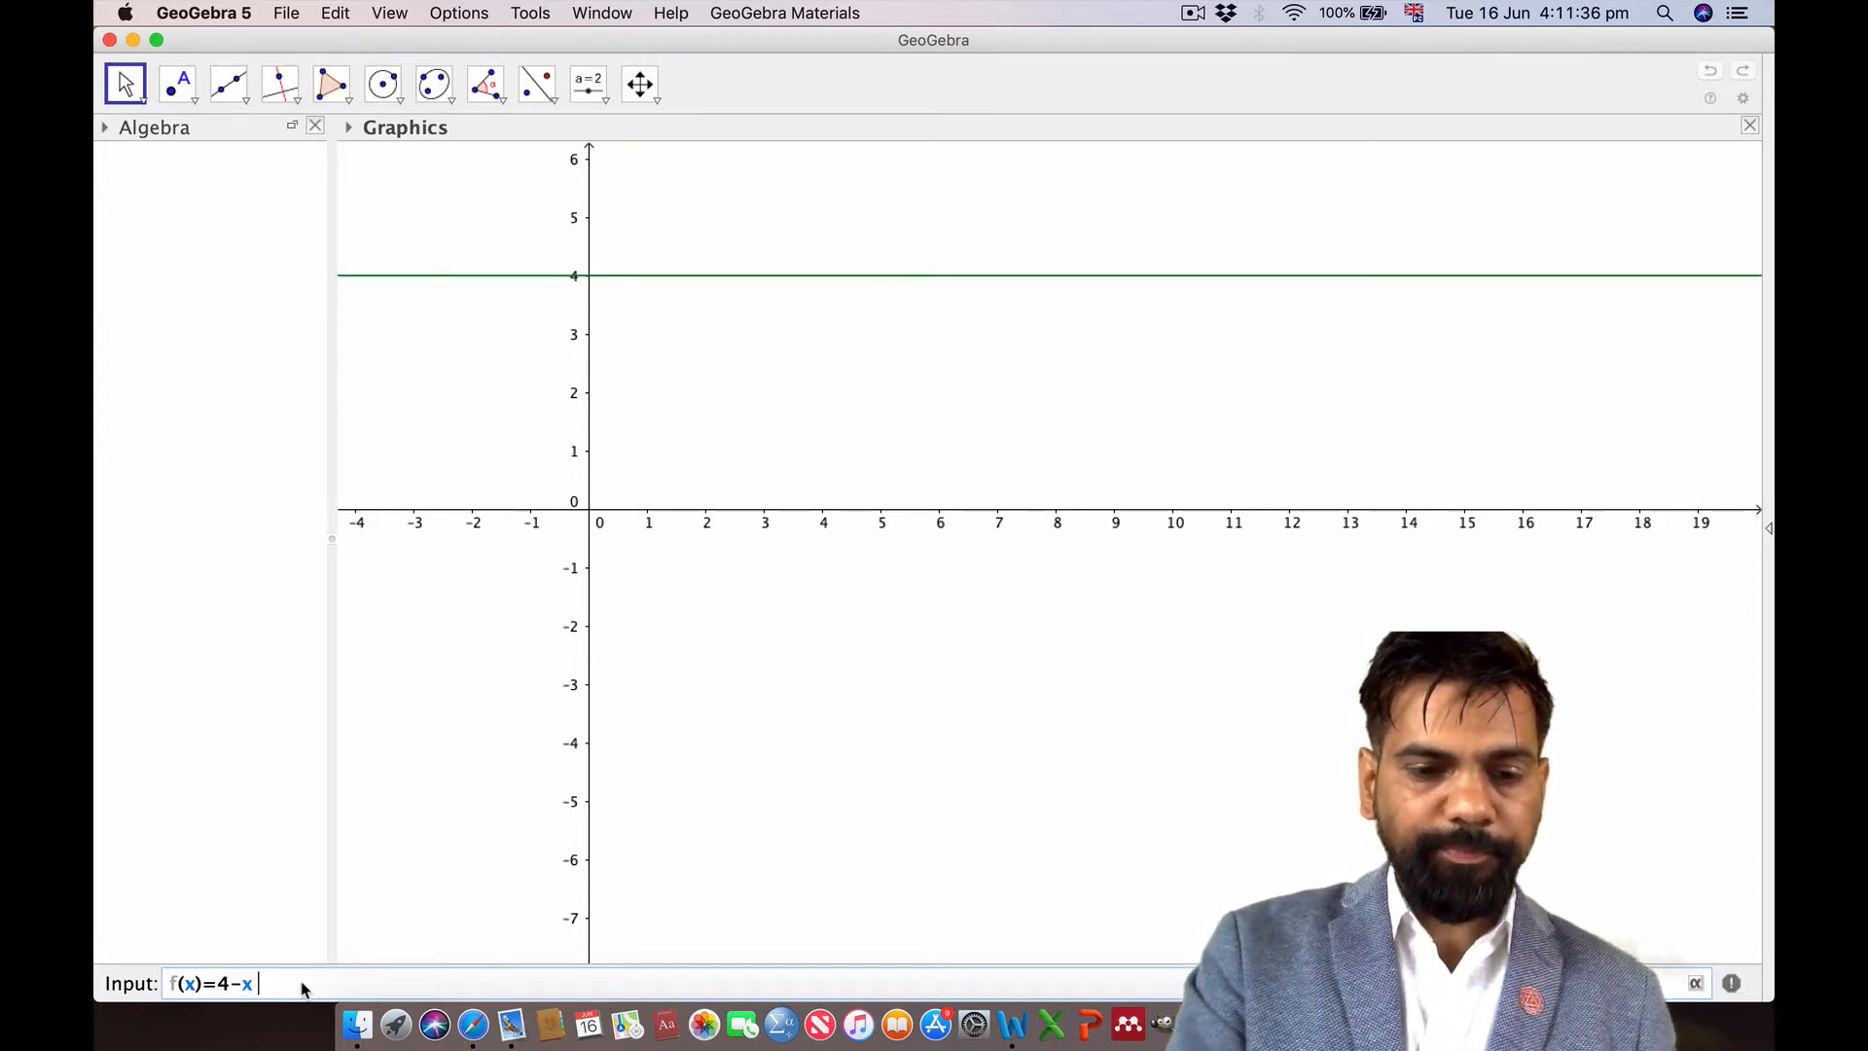
pyautogui.write(' ^2')
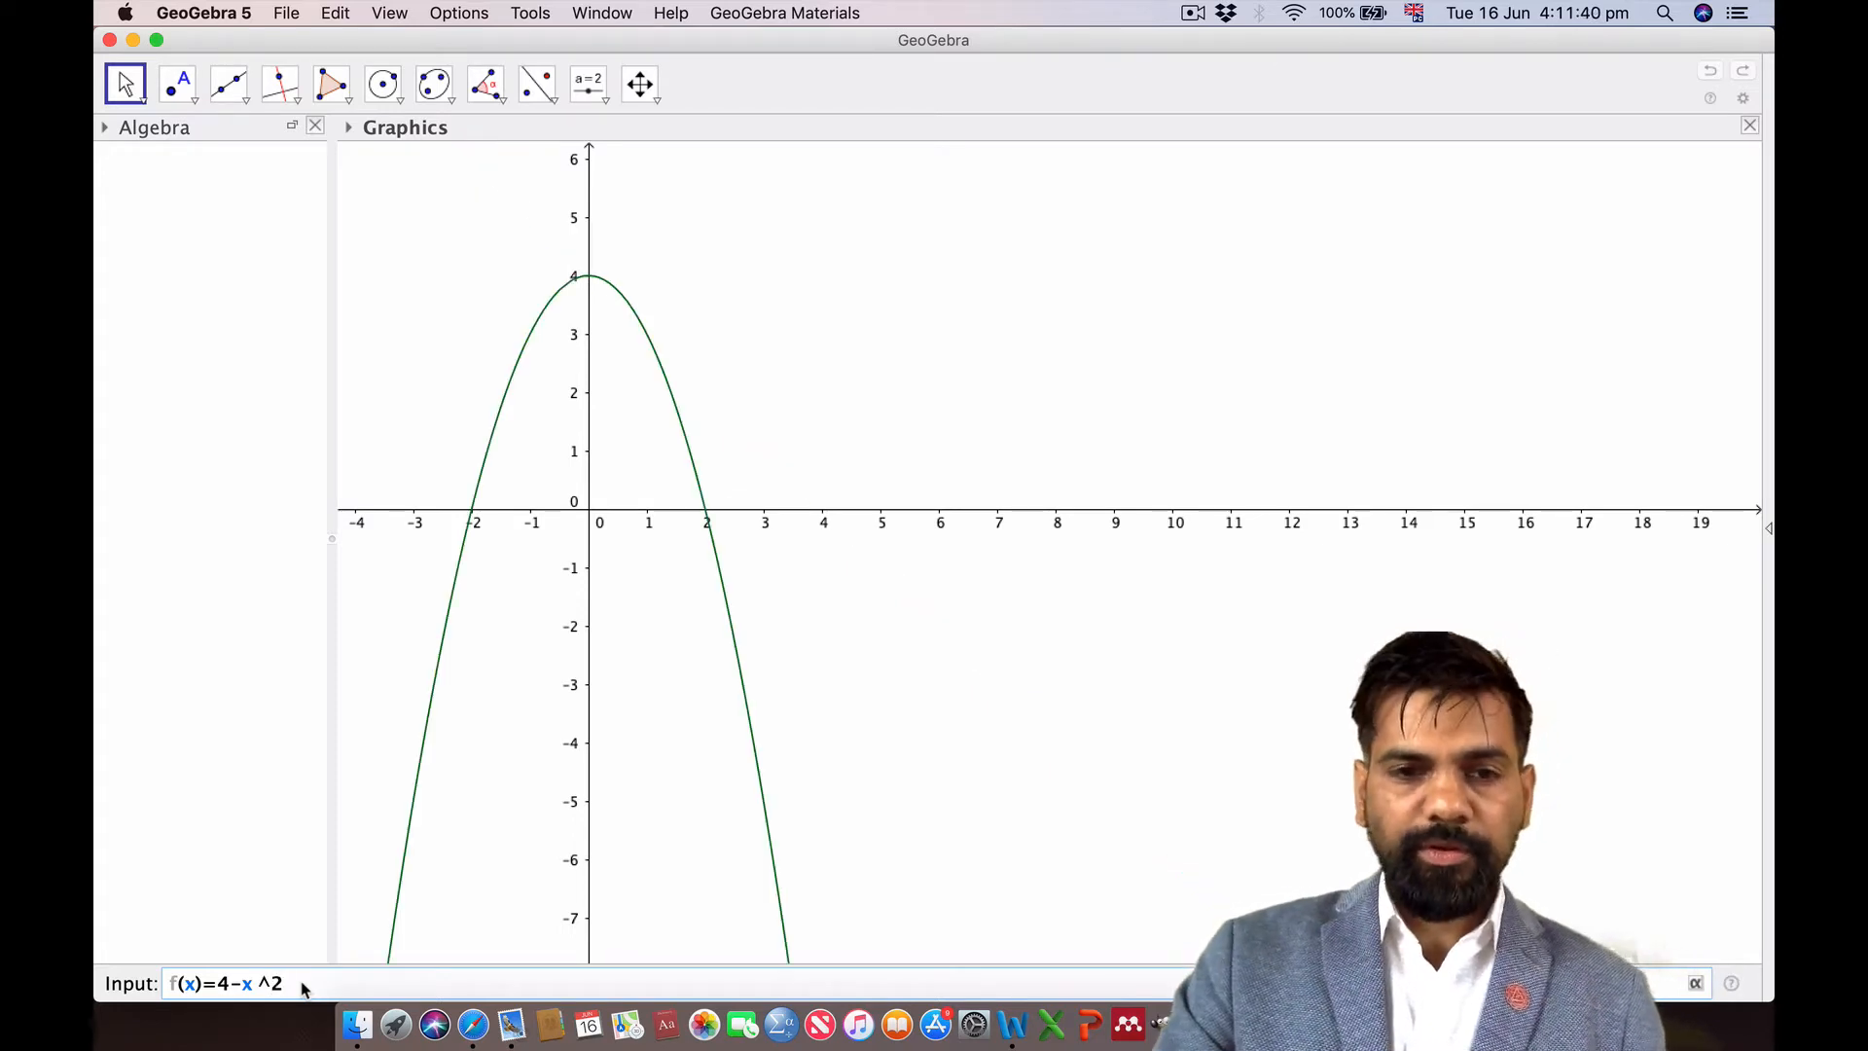
pyautogui.press('Return')
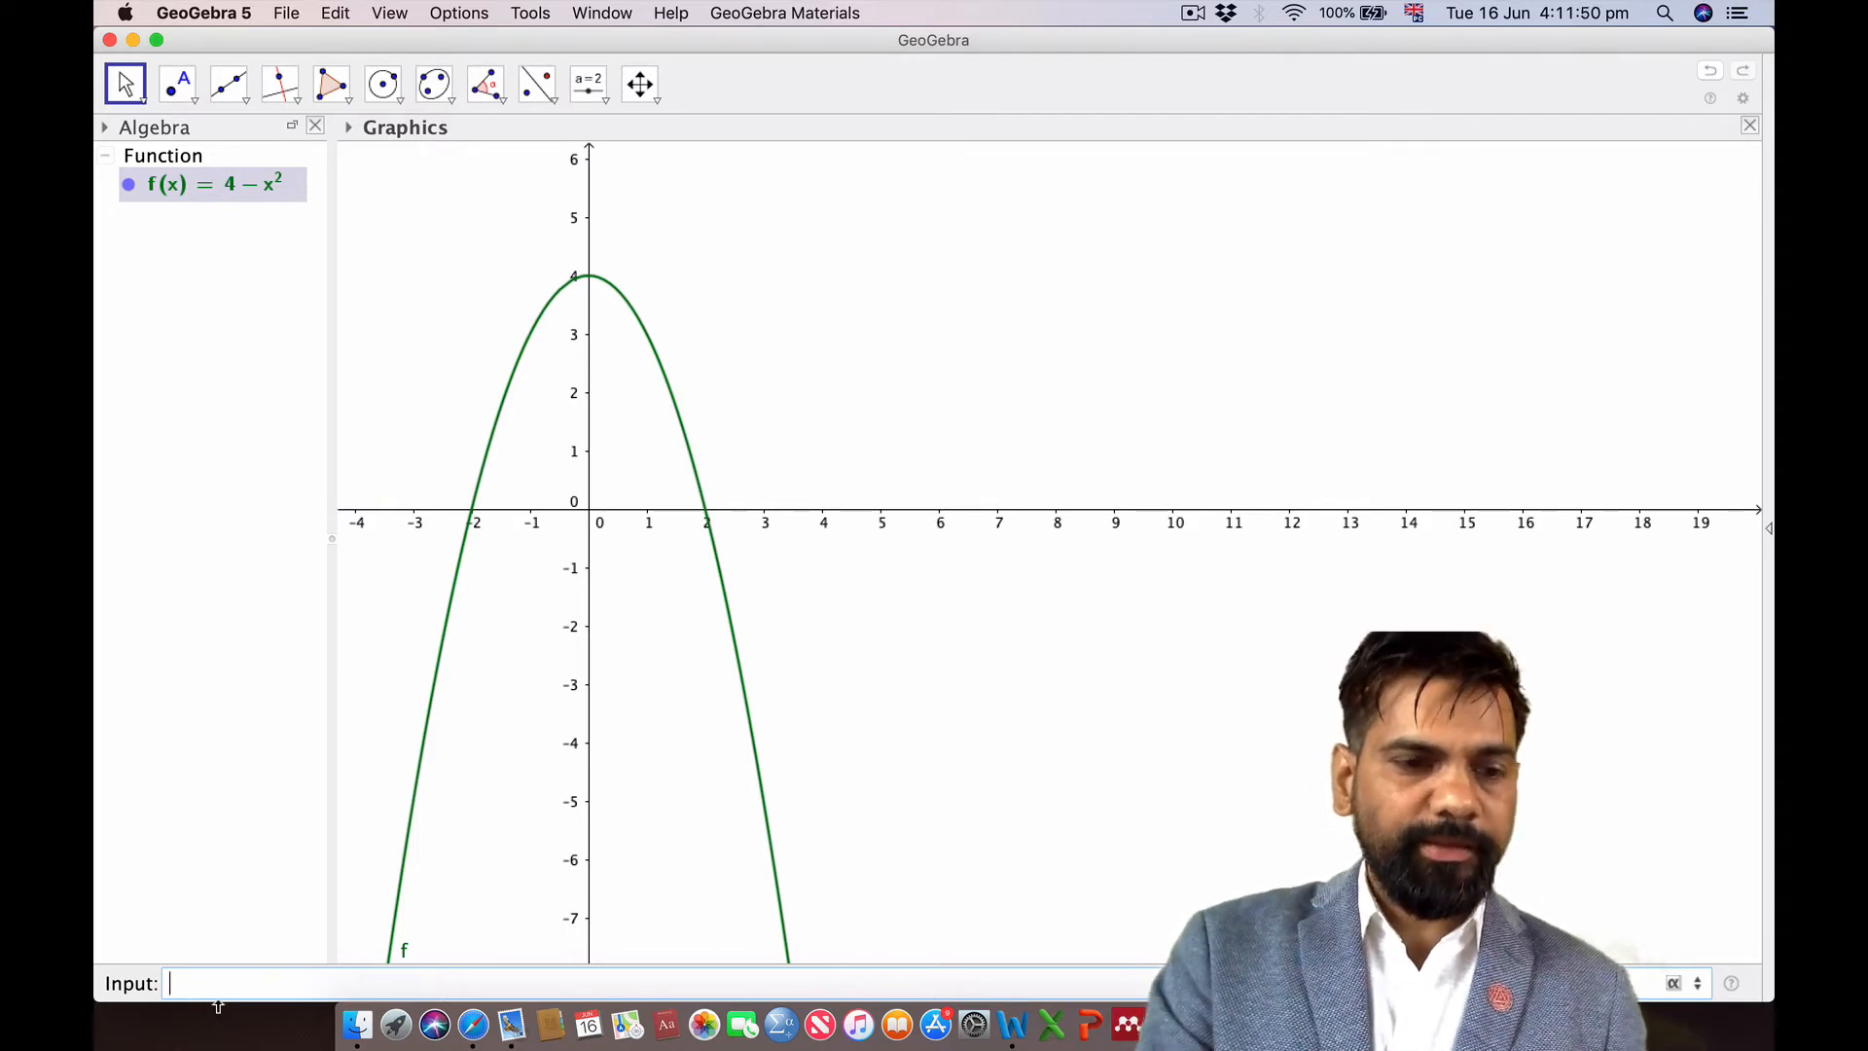
# Create the points A = (0,0) and B = (2,0) on the x-axis as the integration limits
pyautogui.write('A=')
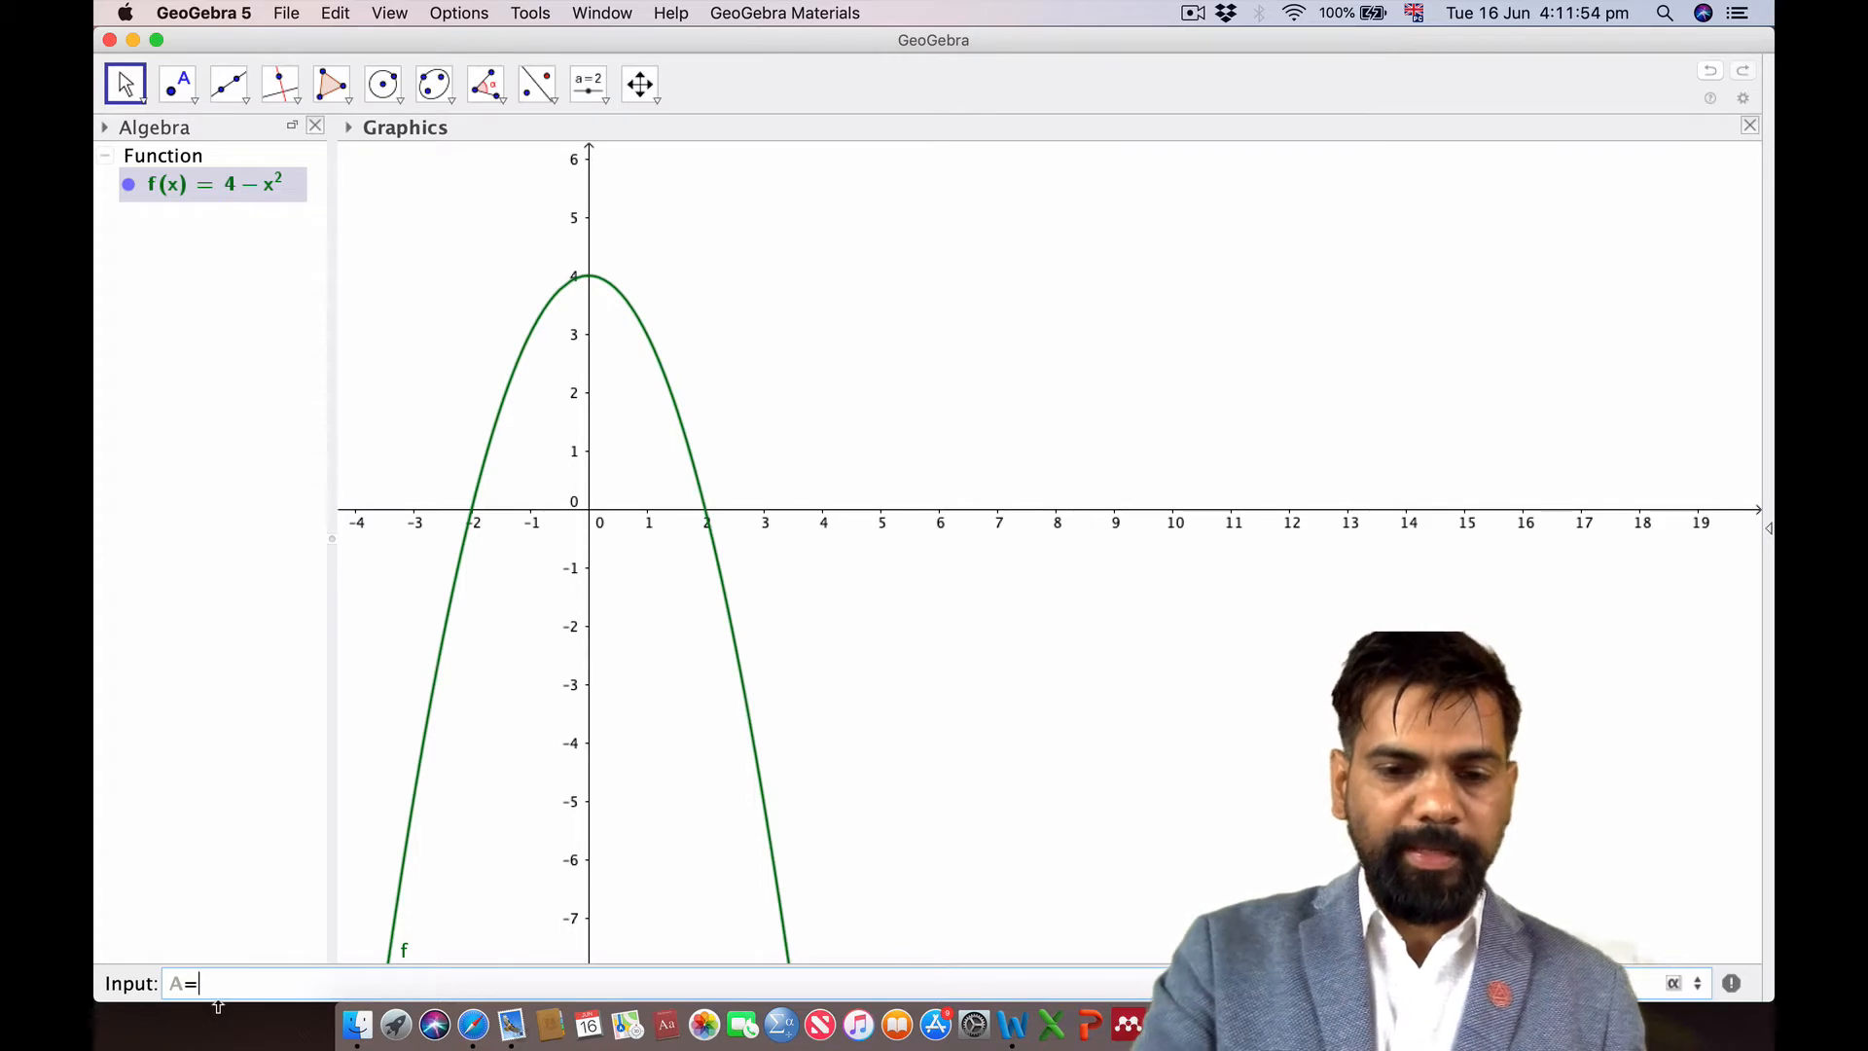
pyautogui.write('(')
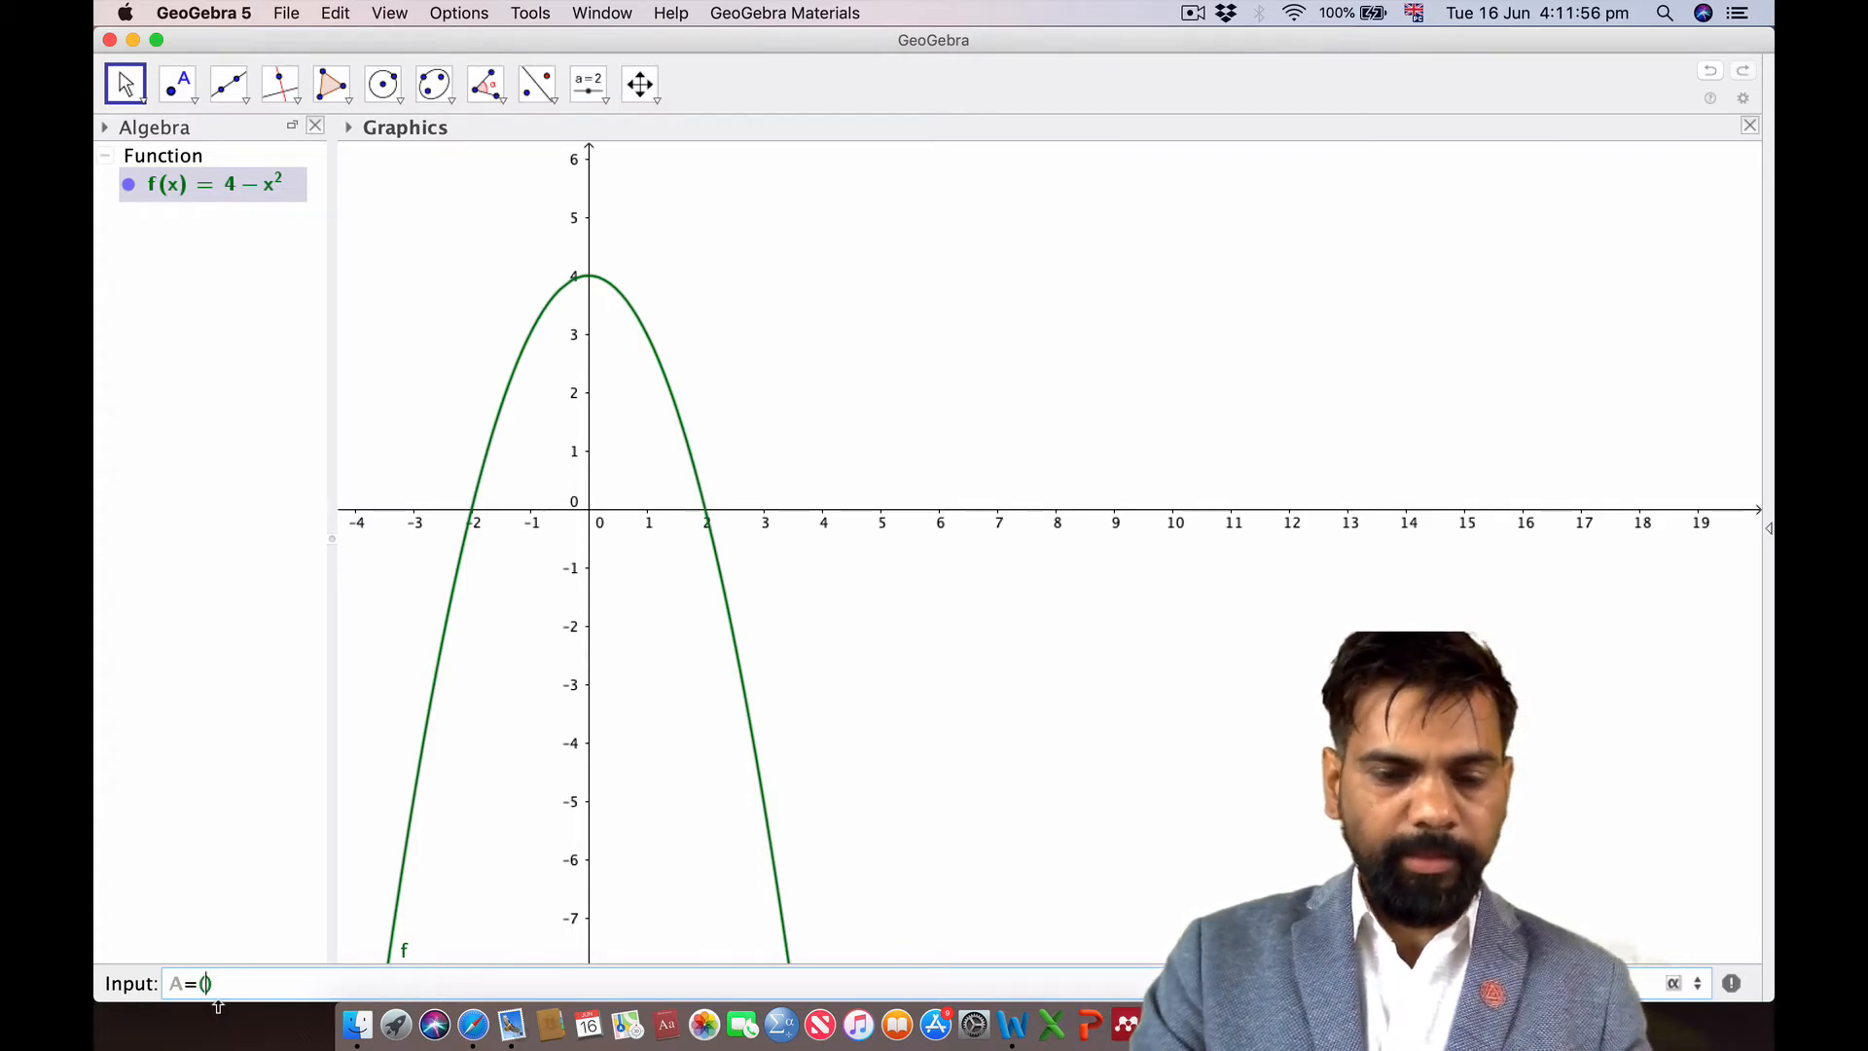
pyautogui.write('0,0')
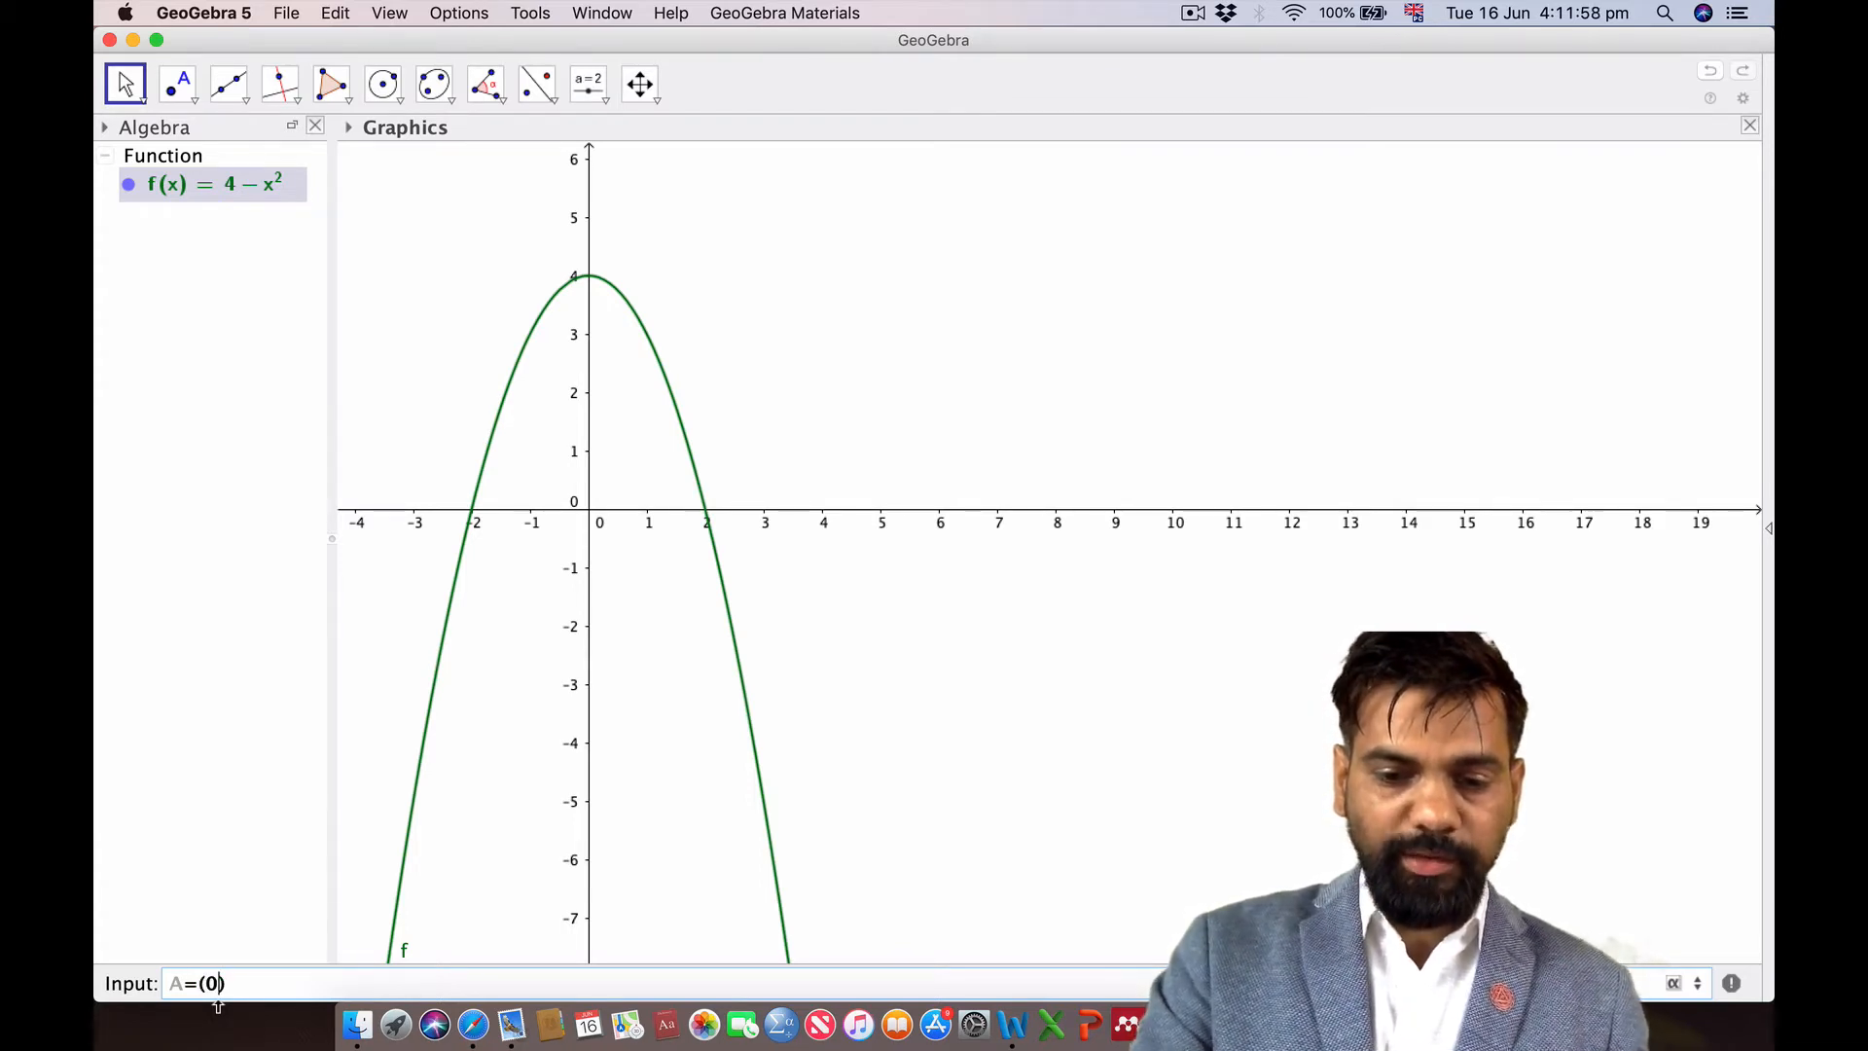
pyautogui.press('Return')
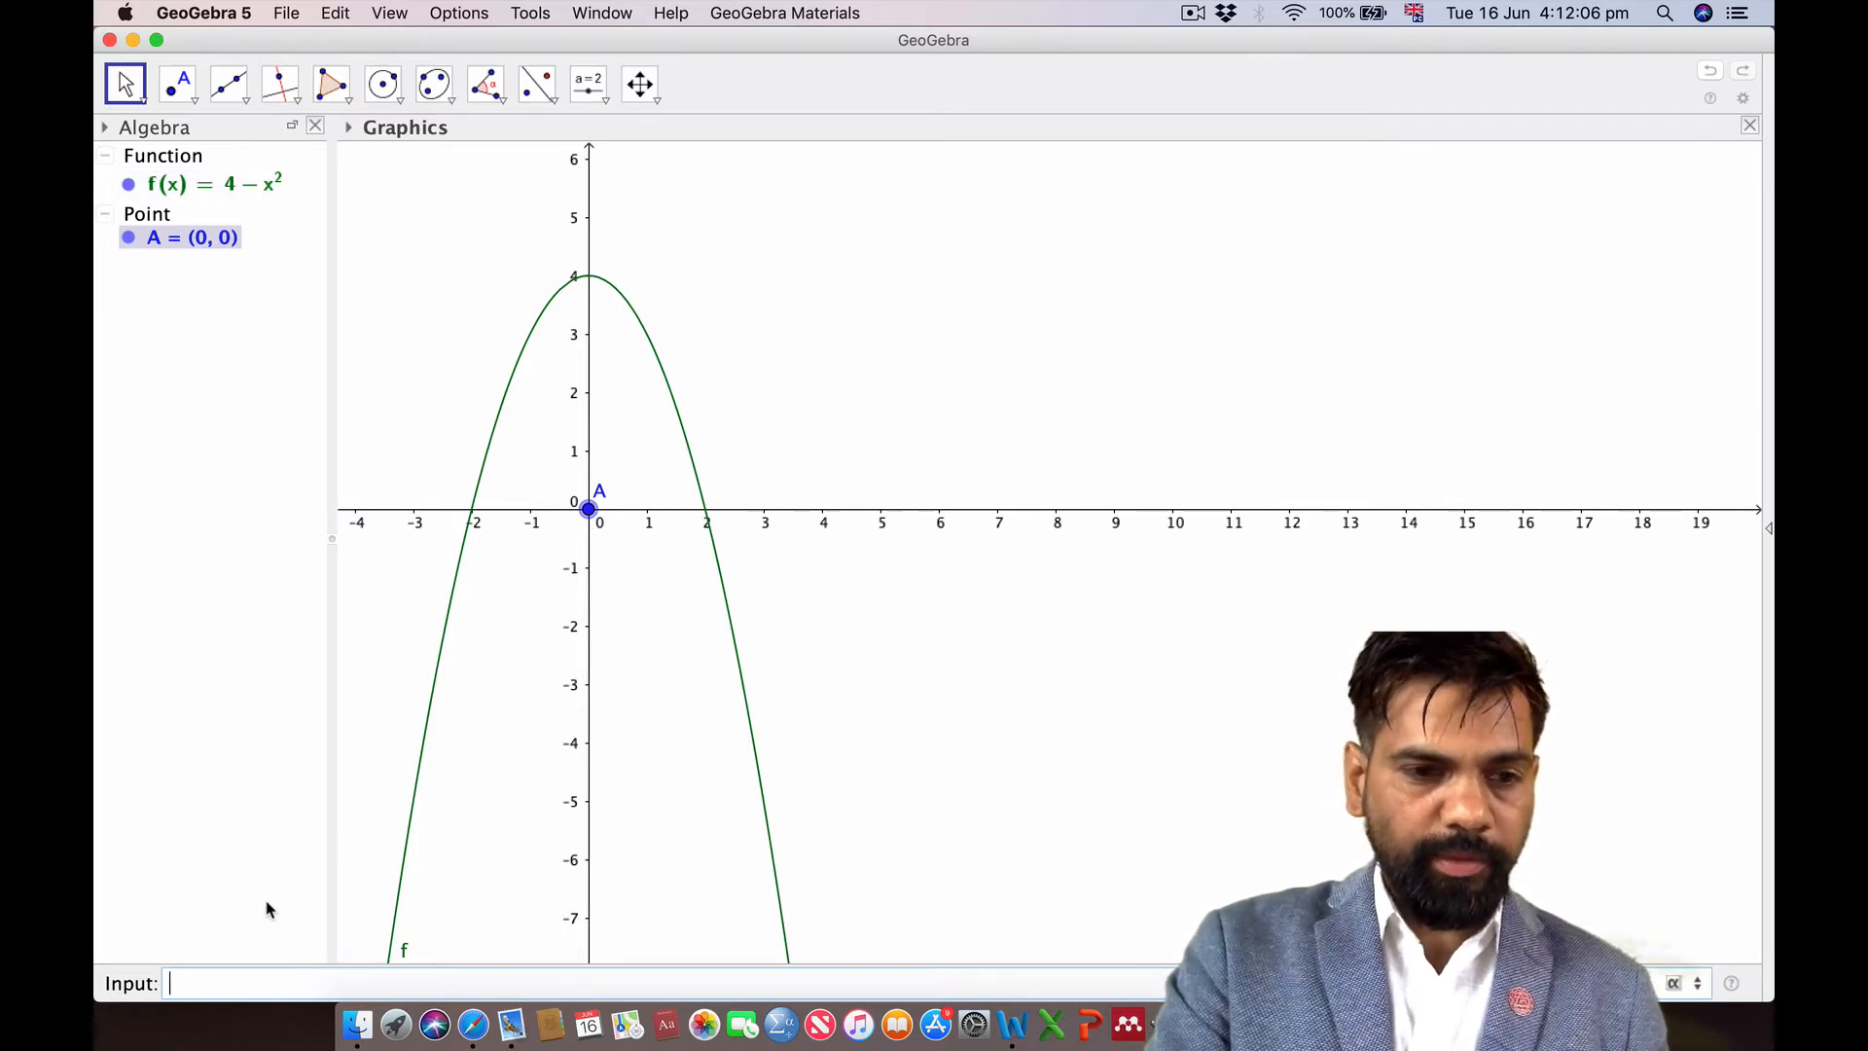
pyautogui.write('B=')
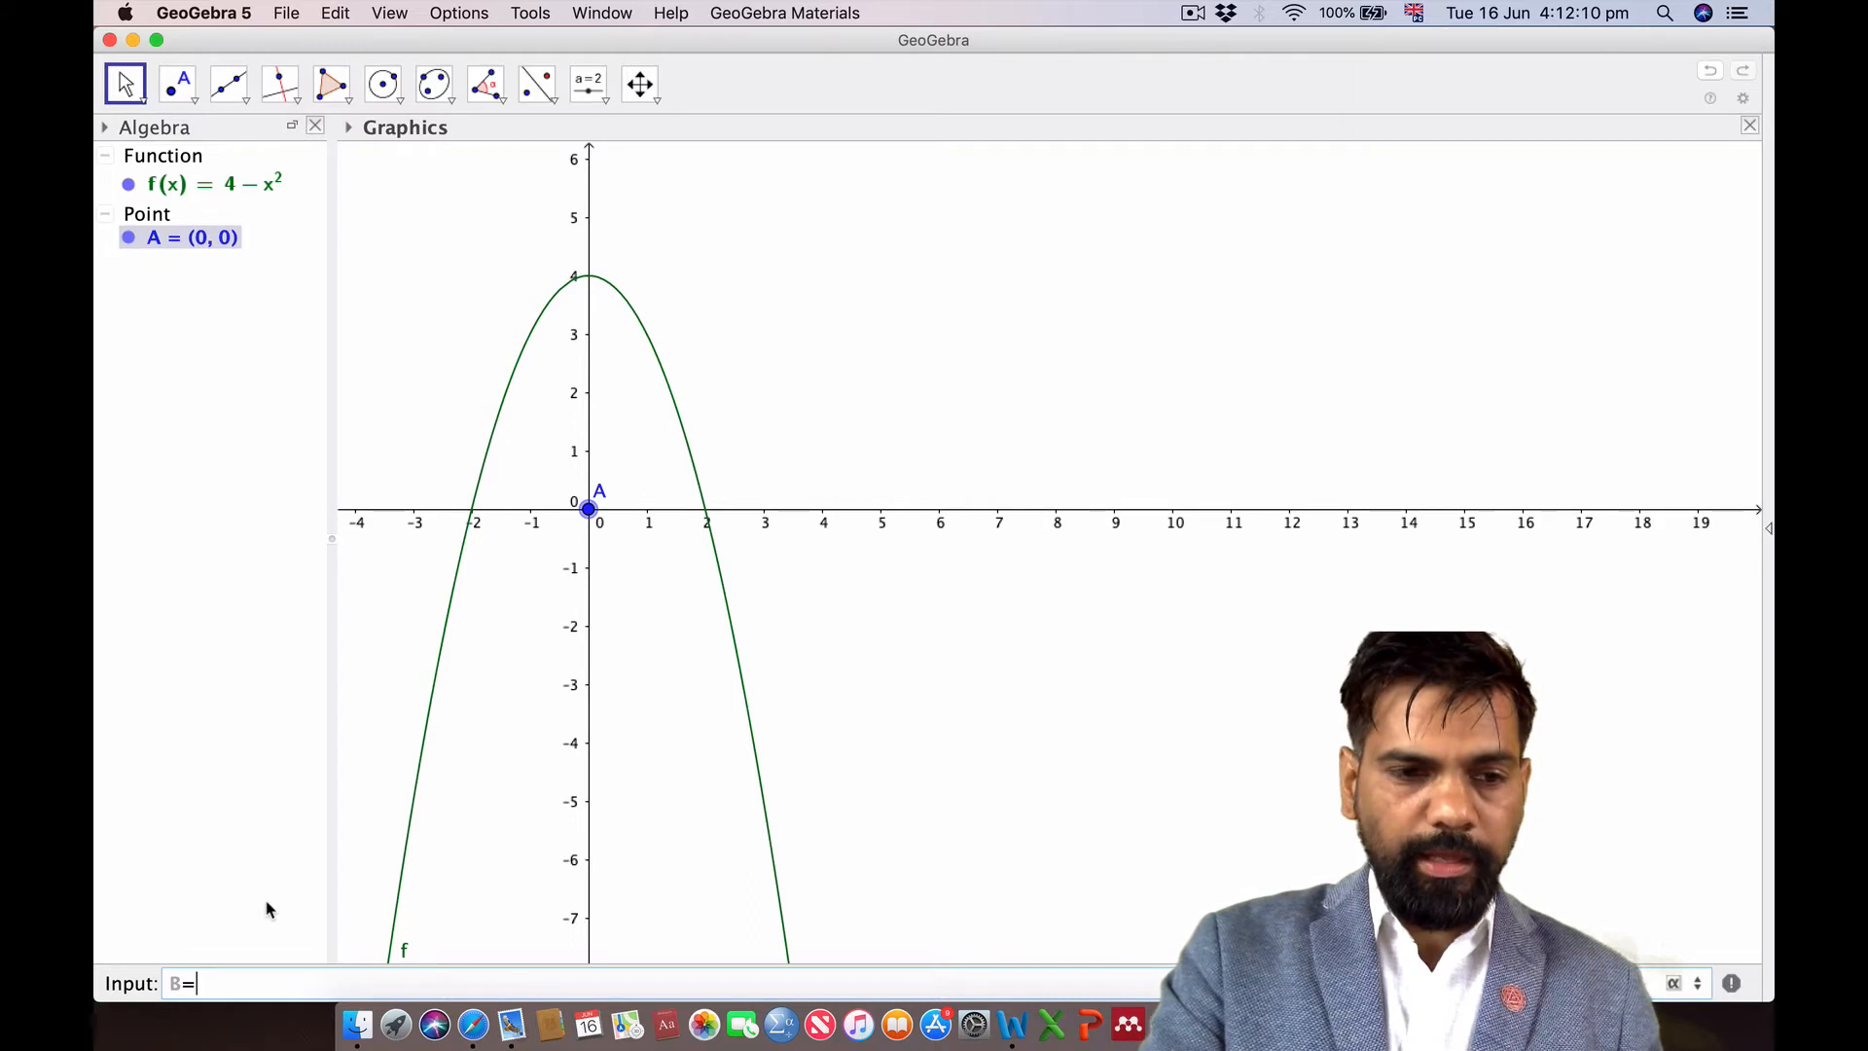
pyautogui.write('(')
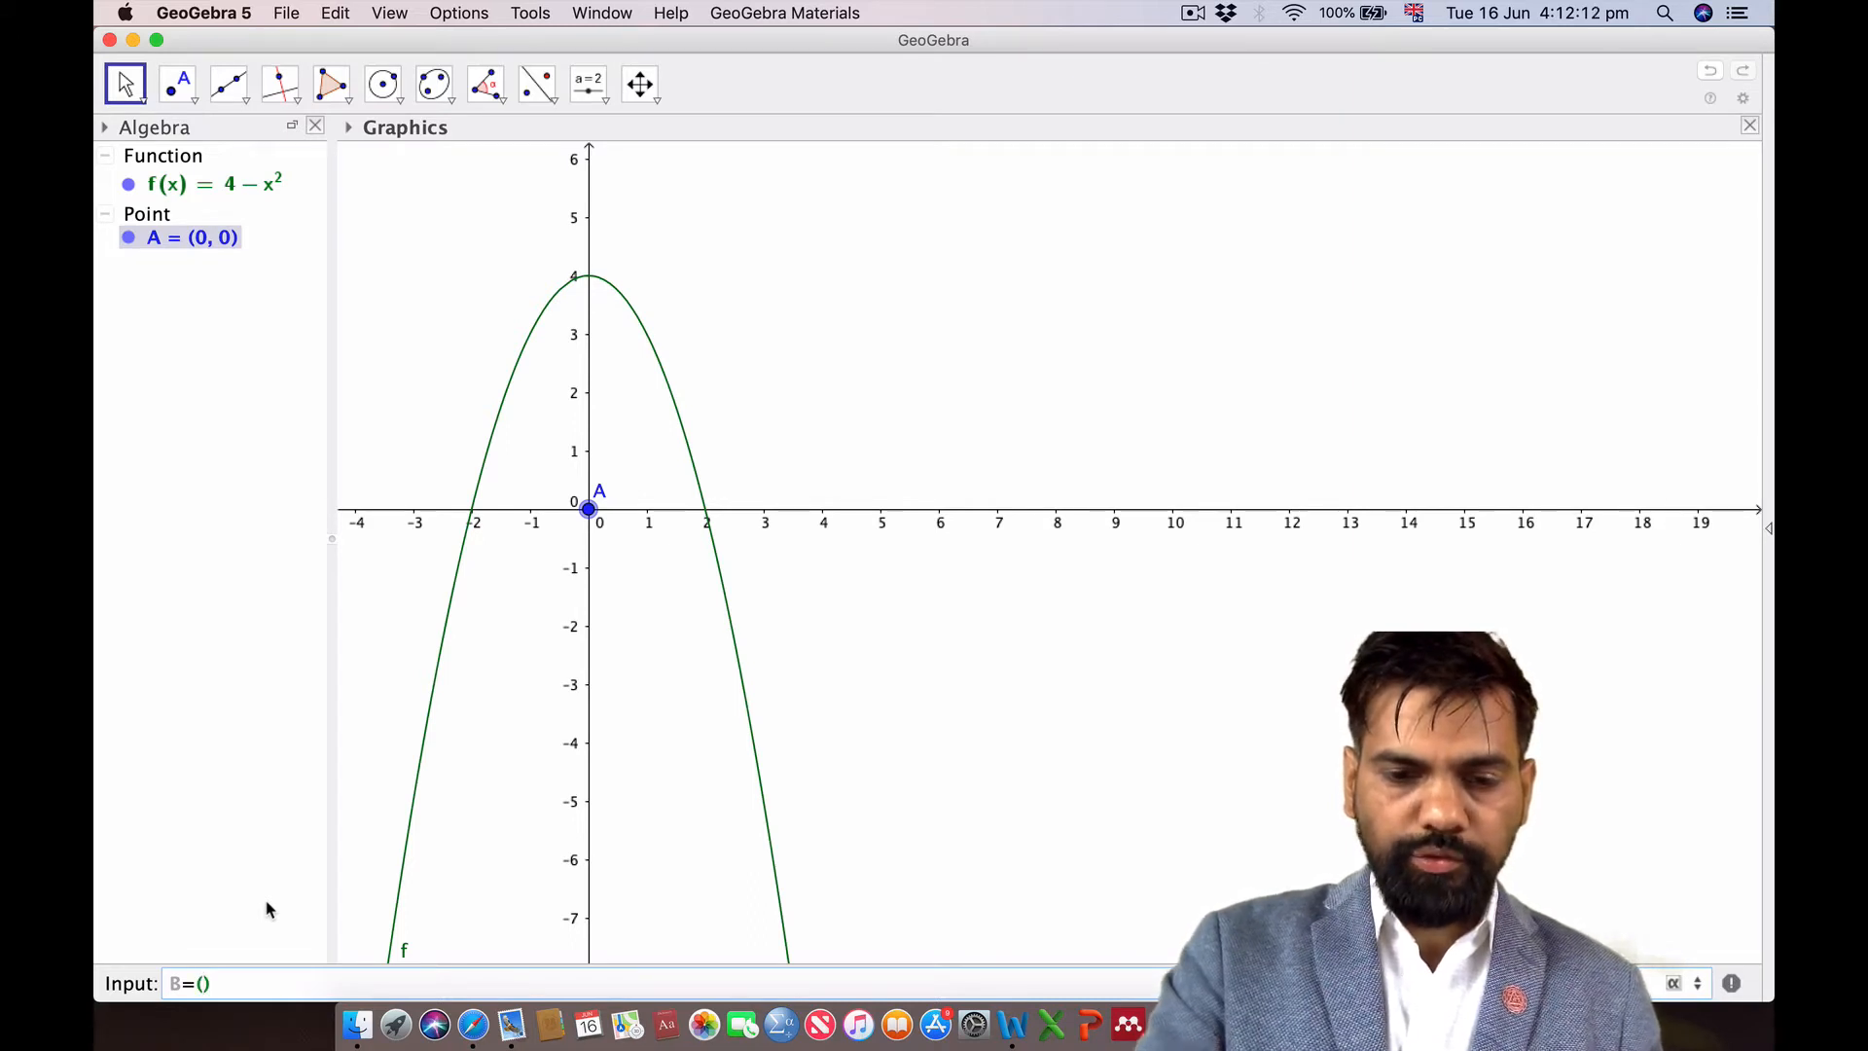
pyautogui.write('2,0')
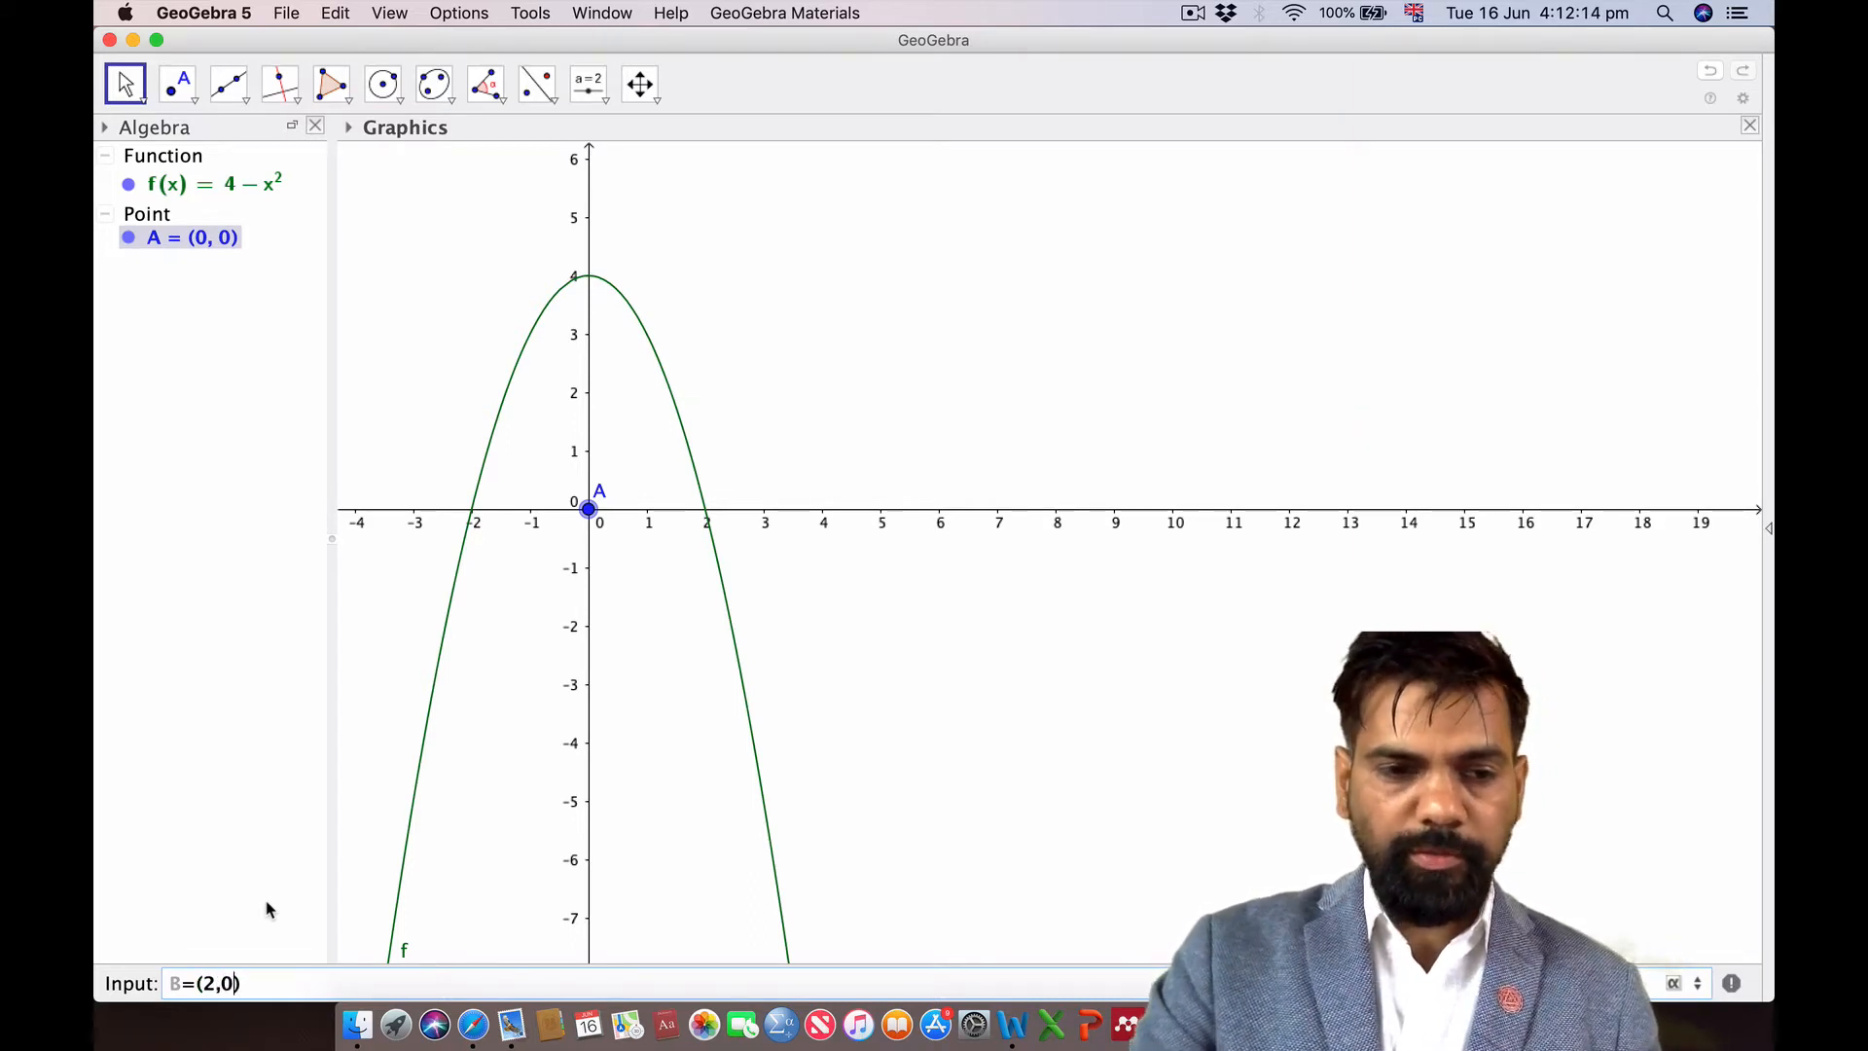
pyautogui.press('Return')
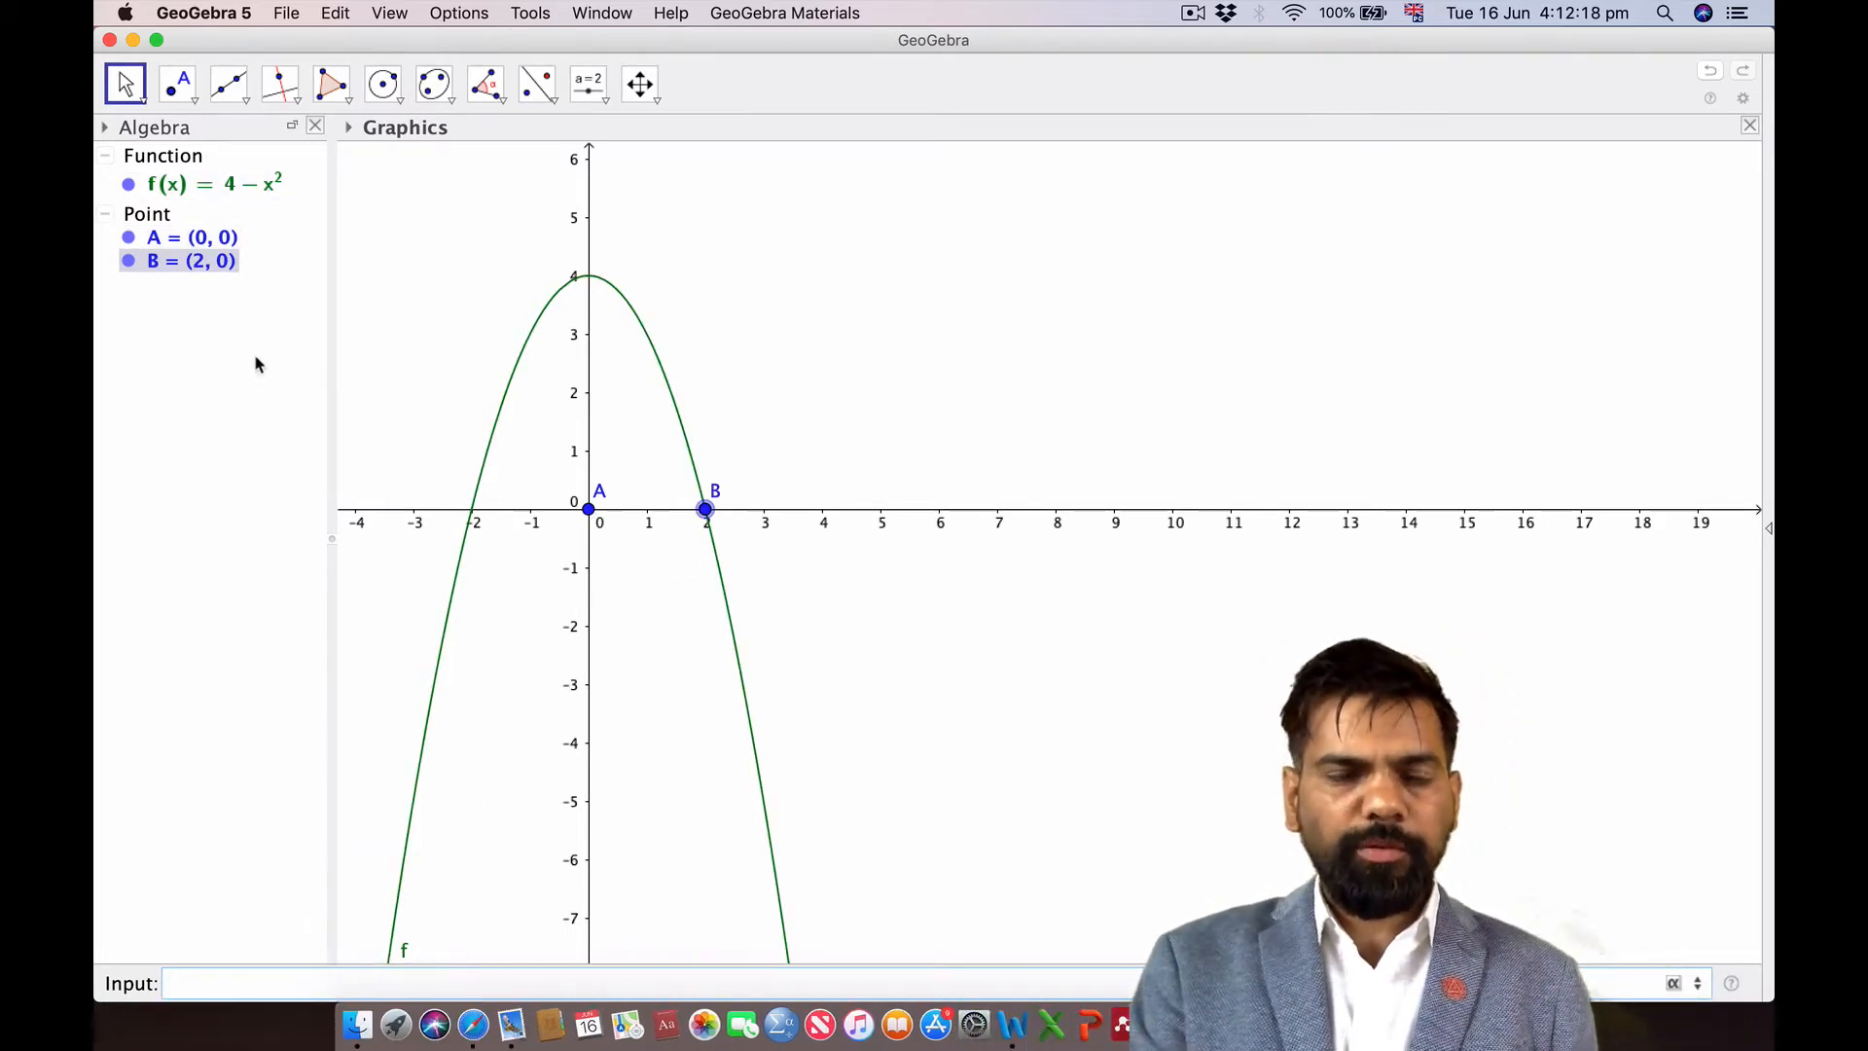
pyautogui.keyDown('super'); pyautogui.click(185, 236); pyautogui.keyUp('super')
pyautogui.keyDown('super'); pyautogui.click(201, 241); pyautogui.keyUp('super')
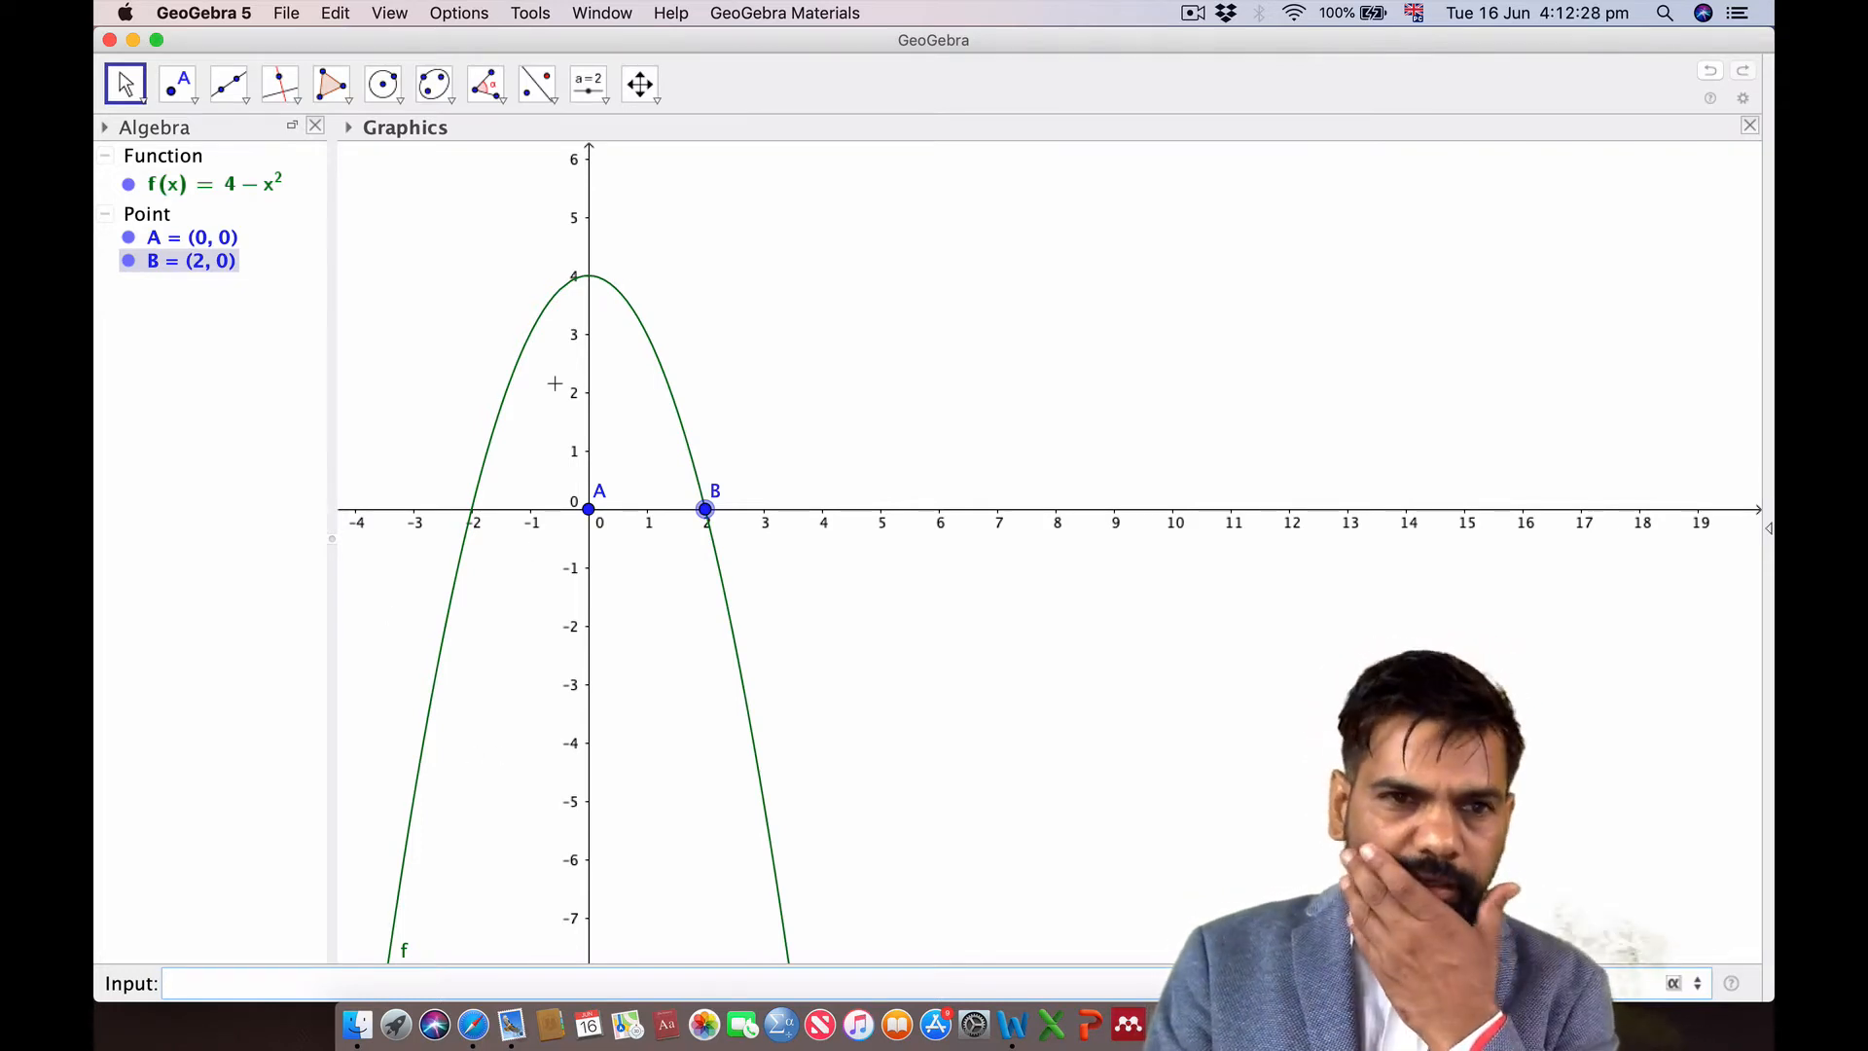
# Create a number slider named n with minimum 1, maximum 100 and increment 1, above the x-axis to the right of the parabola
pyautogui.click(588, 86)
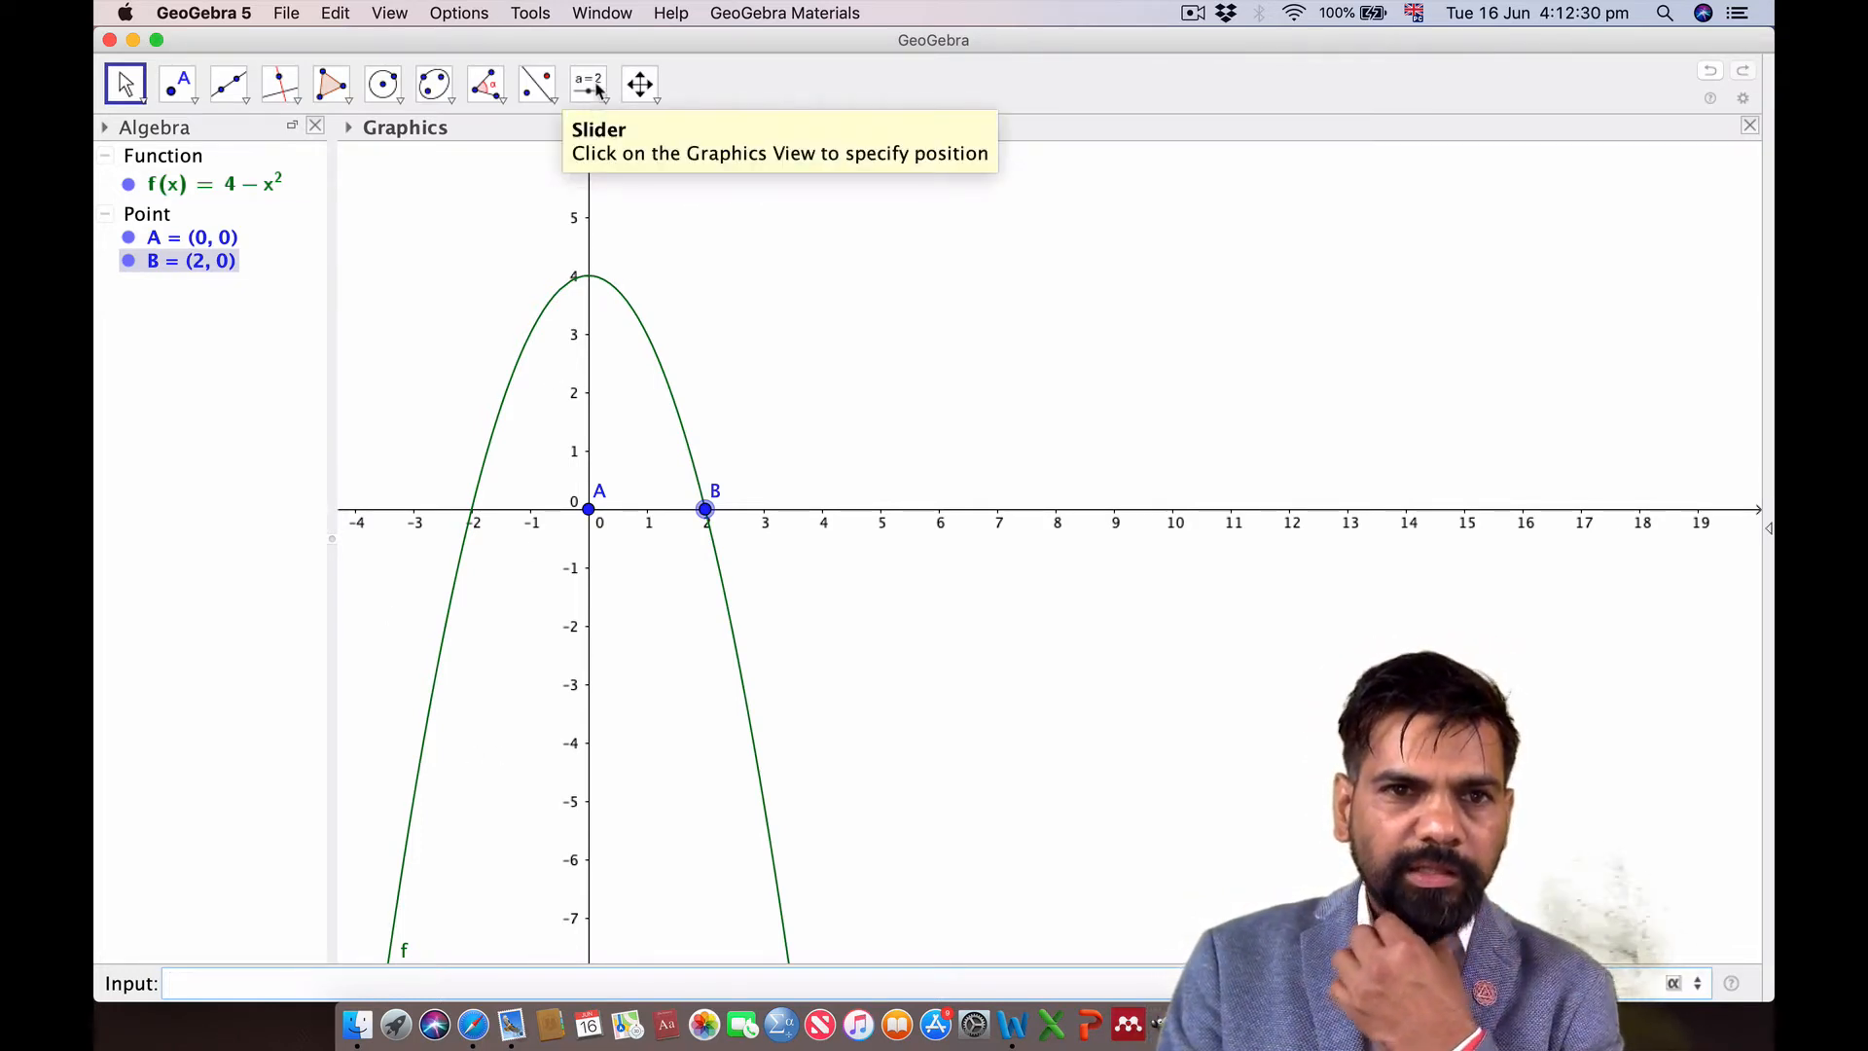
pyautogui.click(838, 192)
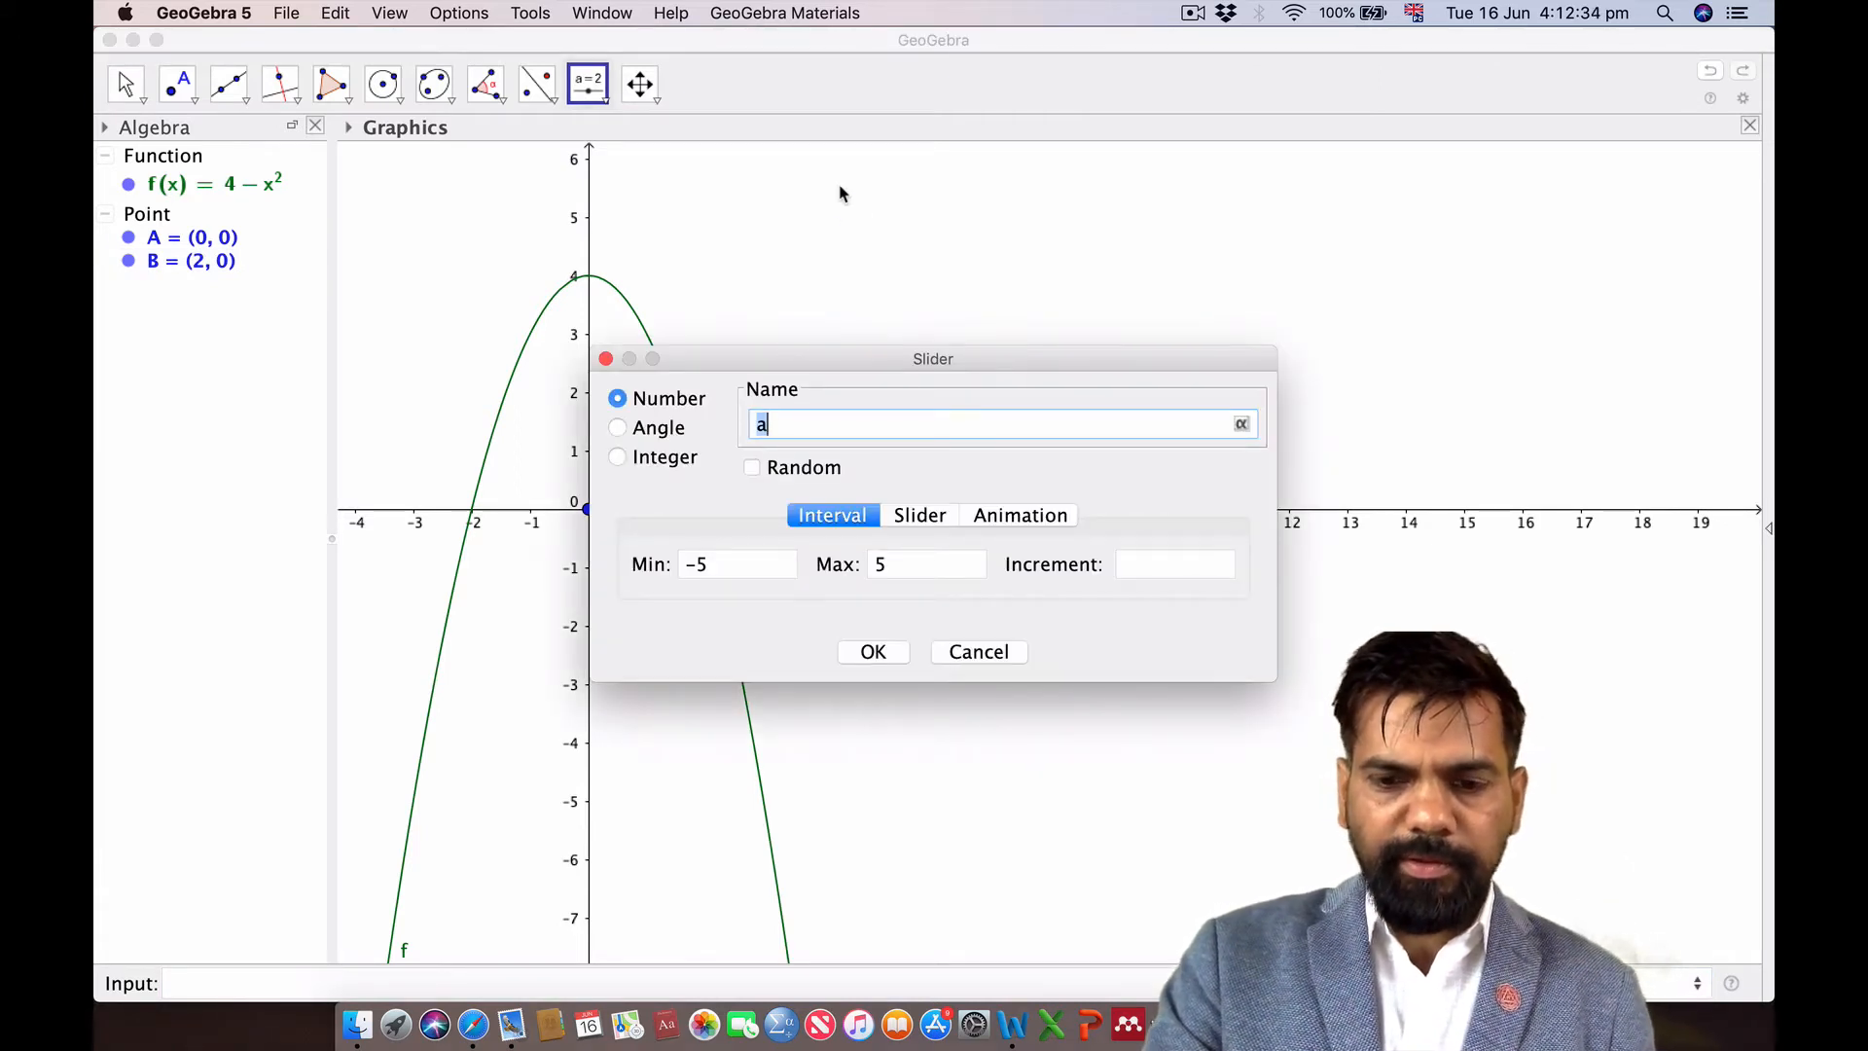
pyautogui.press('BackSpace')
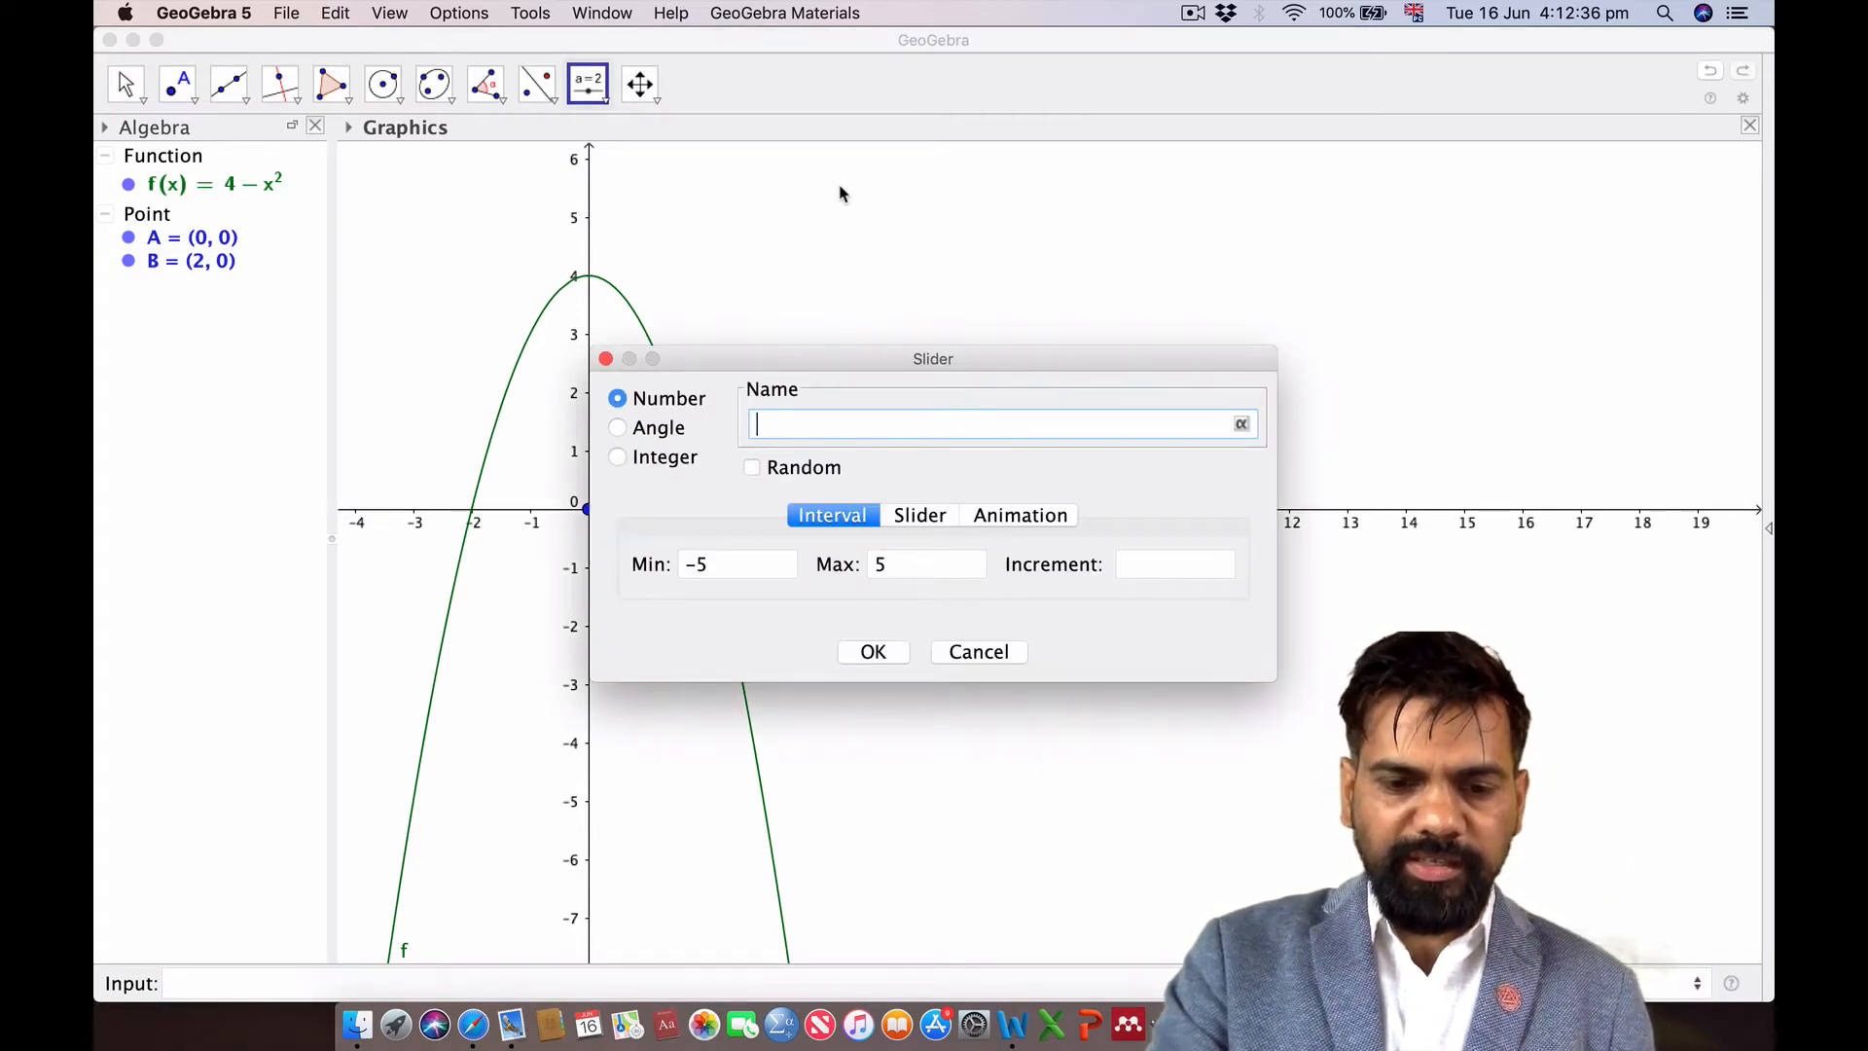
pyautogui.write('n')
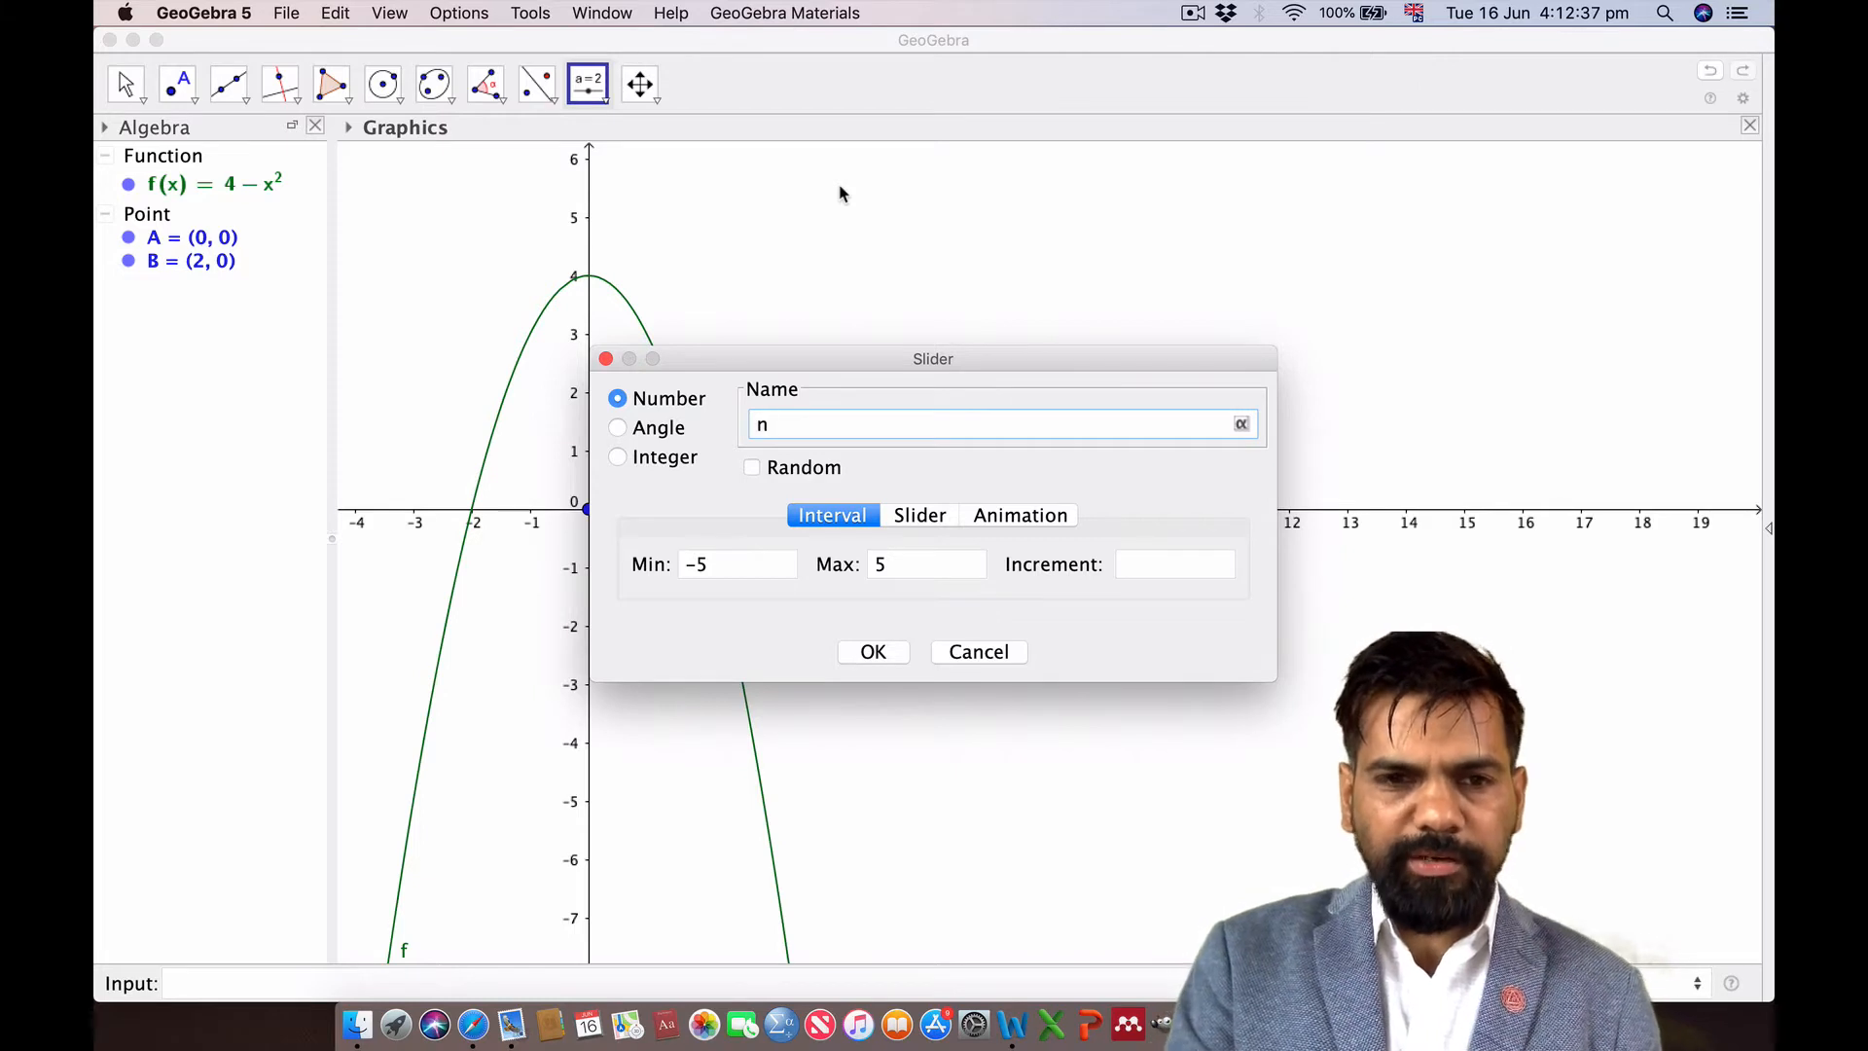
pyautogui.click(725, 568)
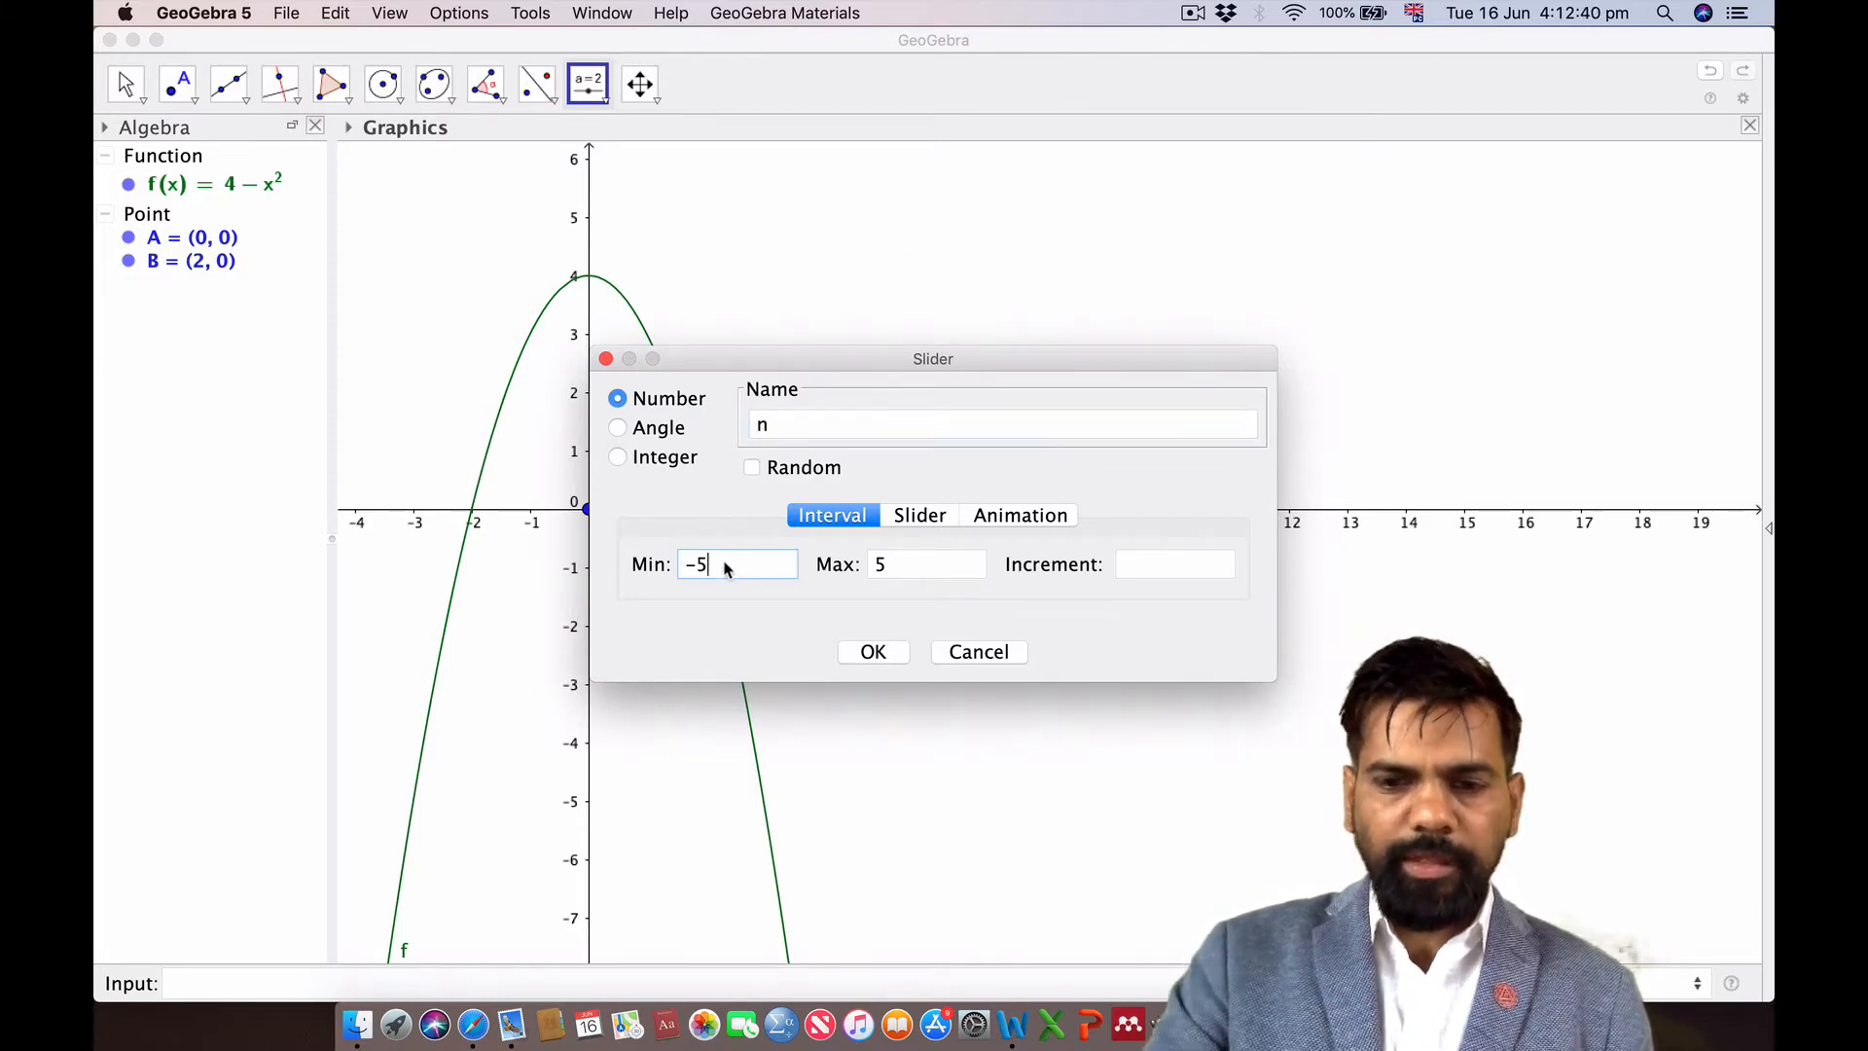
pyautogui.press('BackSpace')
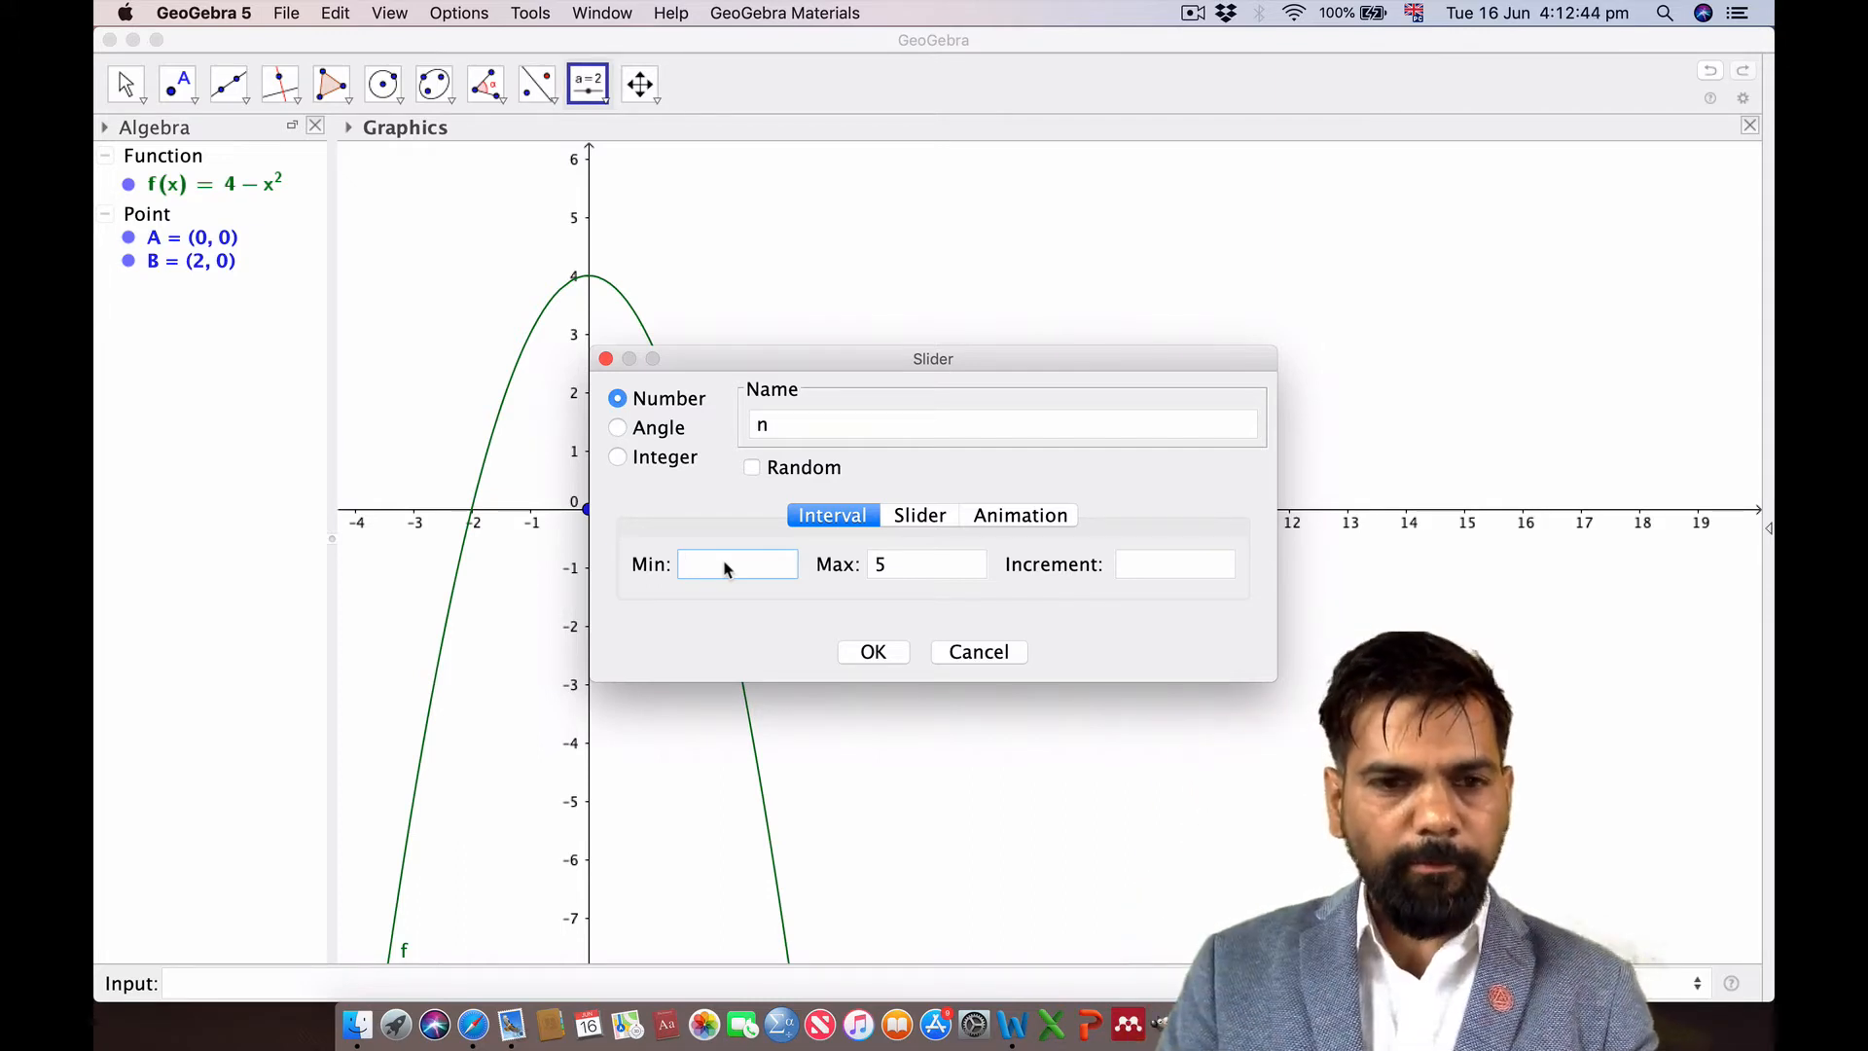
pyautogui.write('1')
pyautogui.click(911, 572)
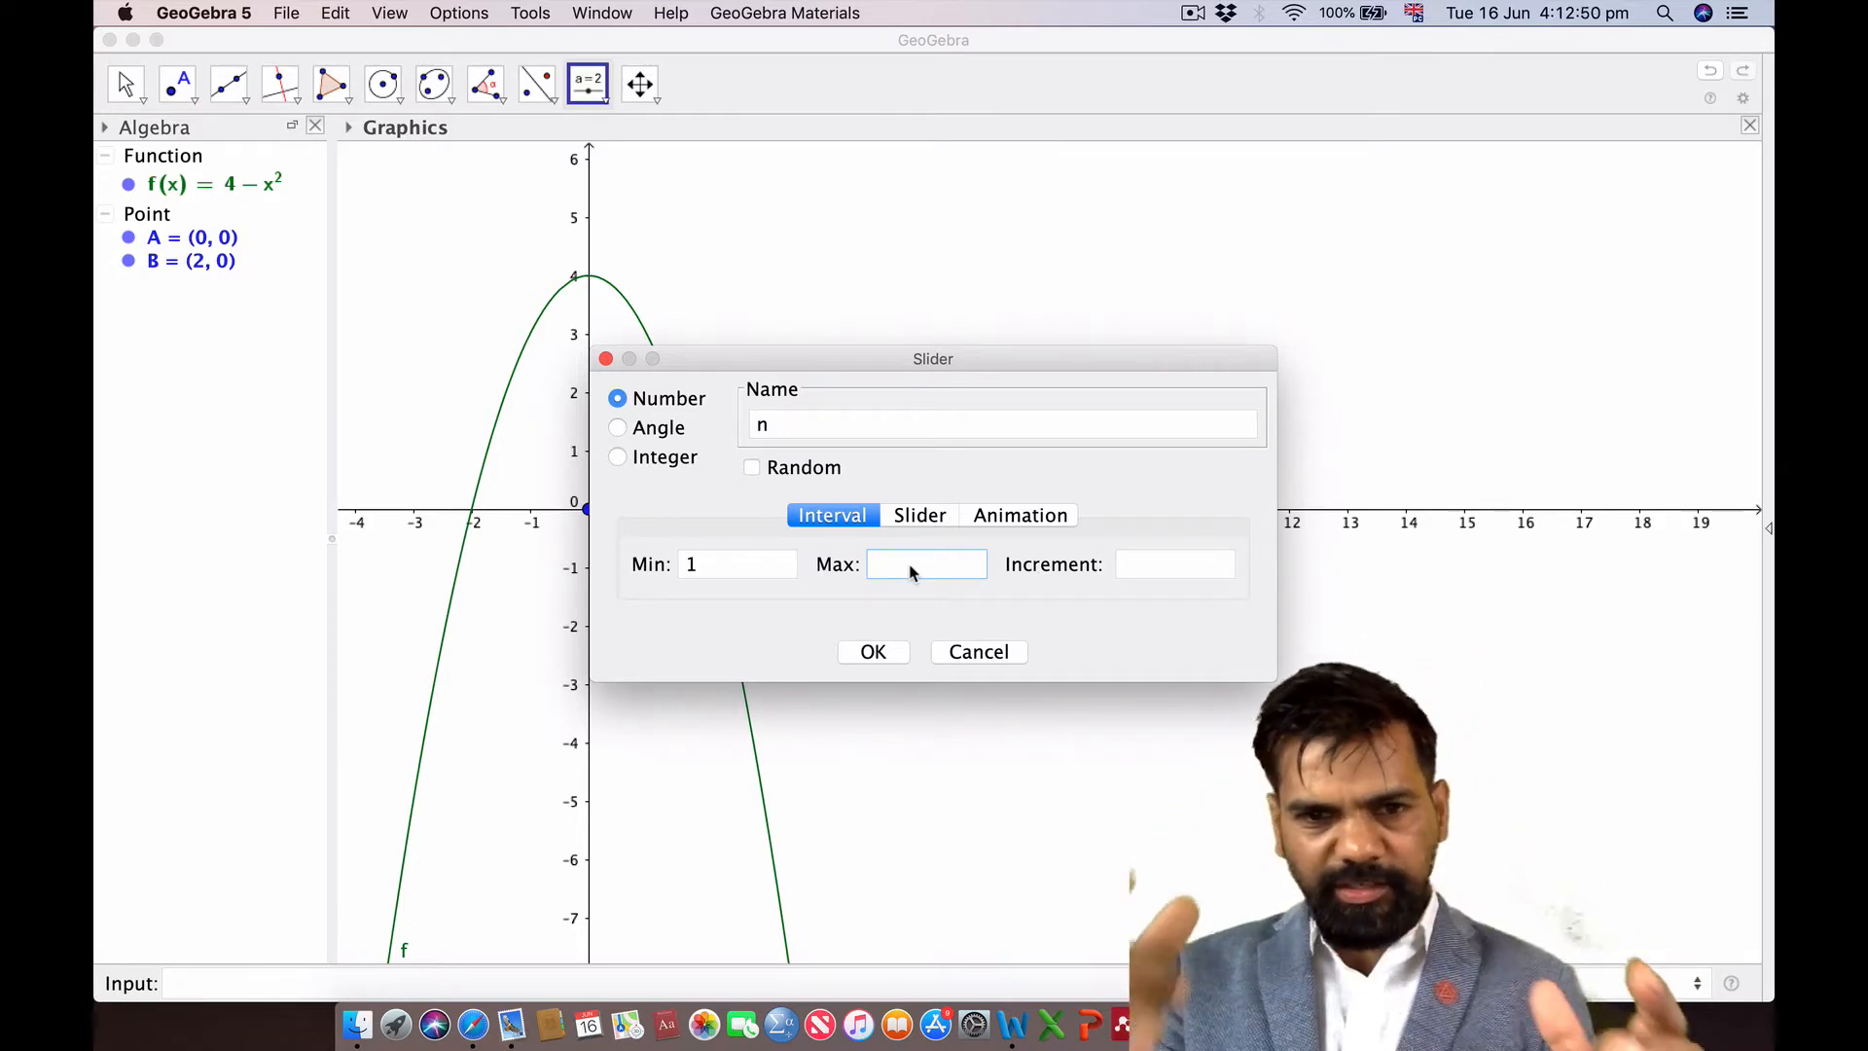
pyautogui.write('100')
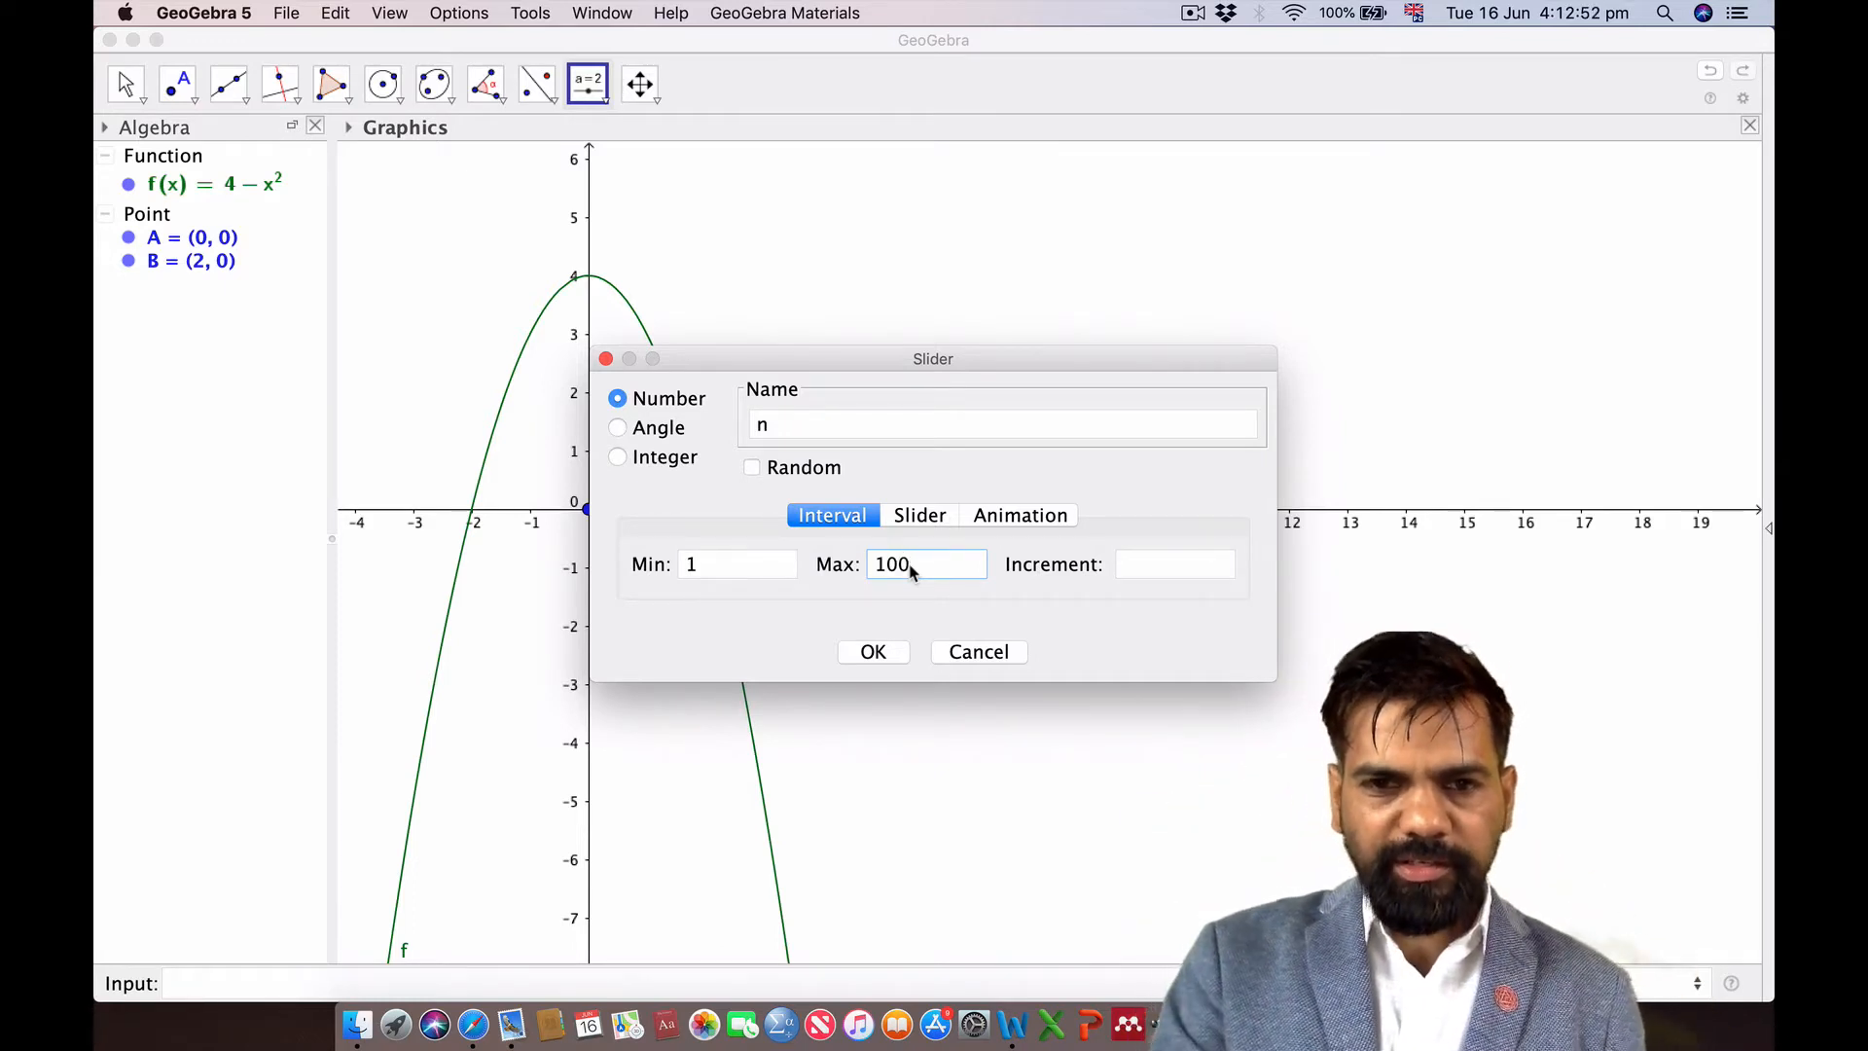
pyautogui.click(1193, 572)
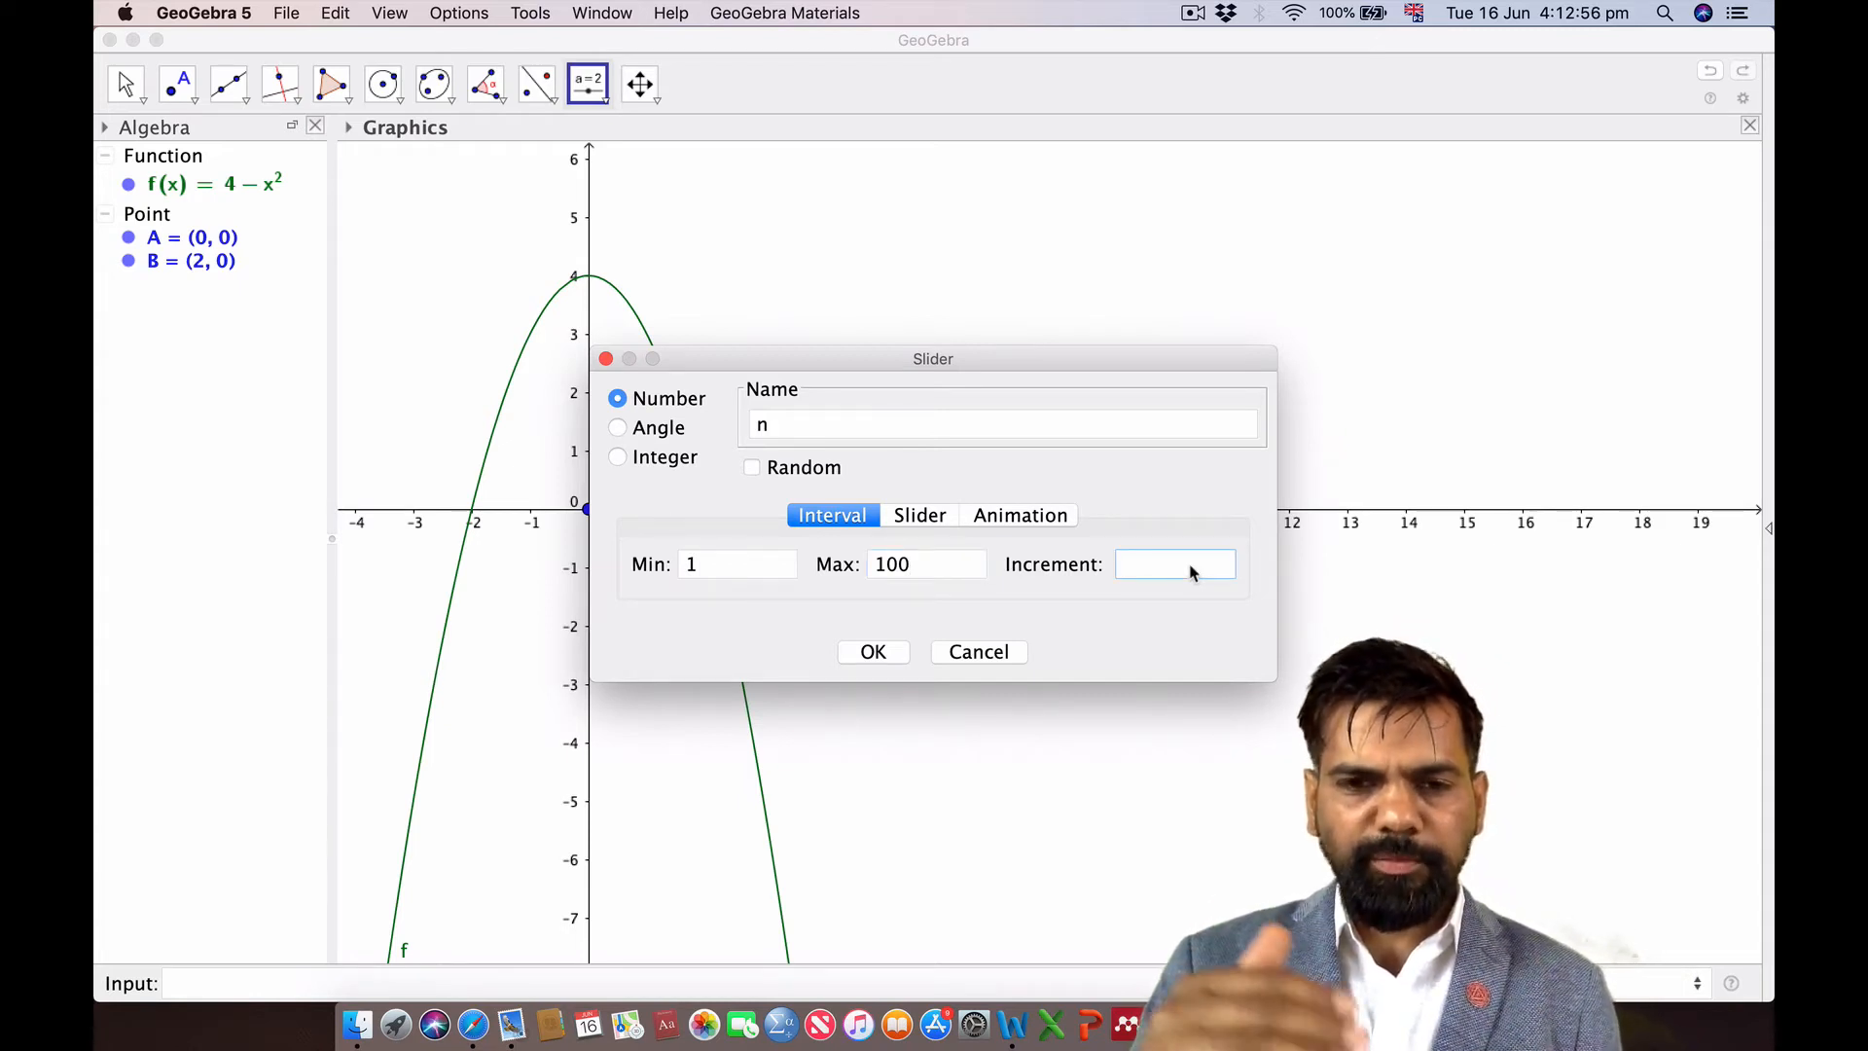
pyautogui.write('1')
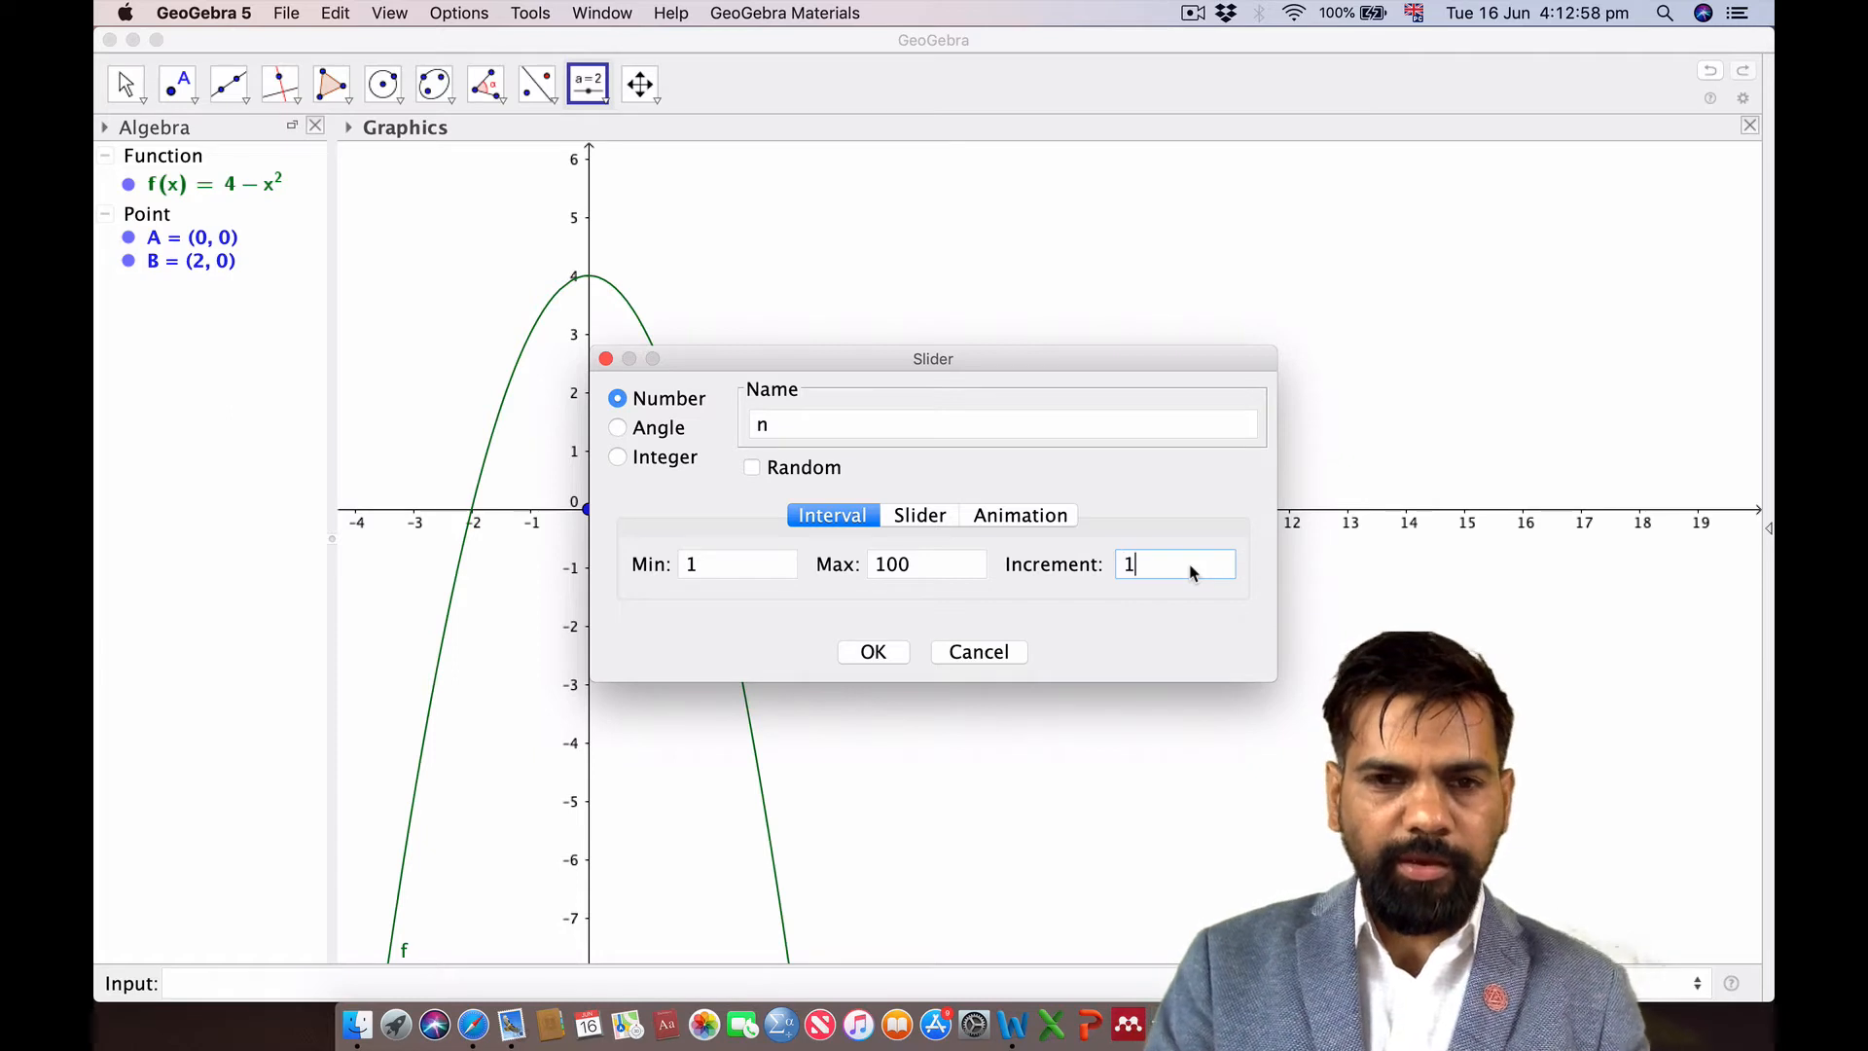
pyautogui.click(873, 652)
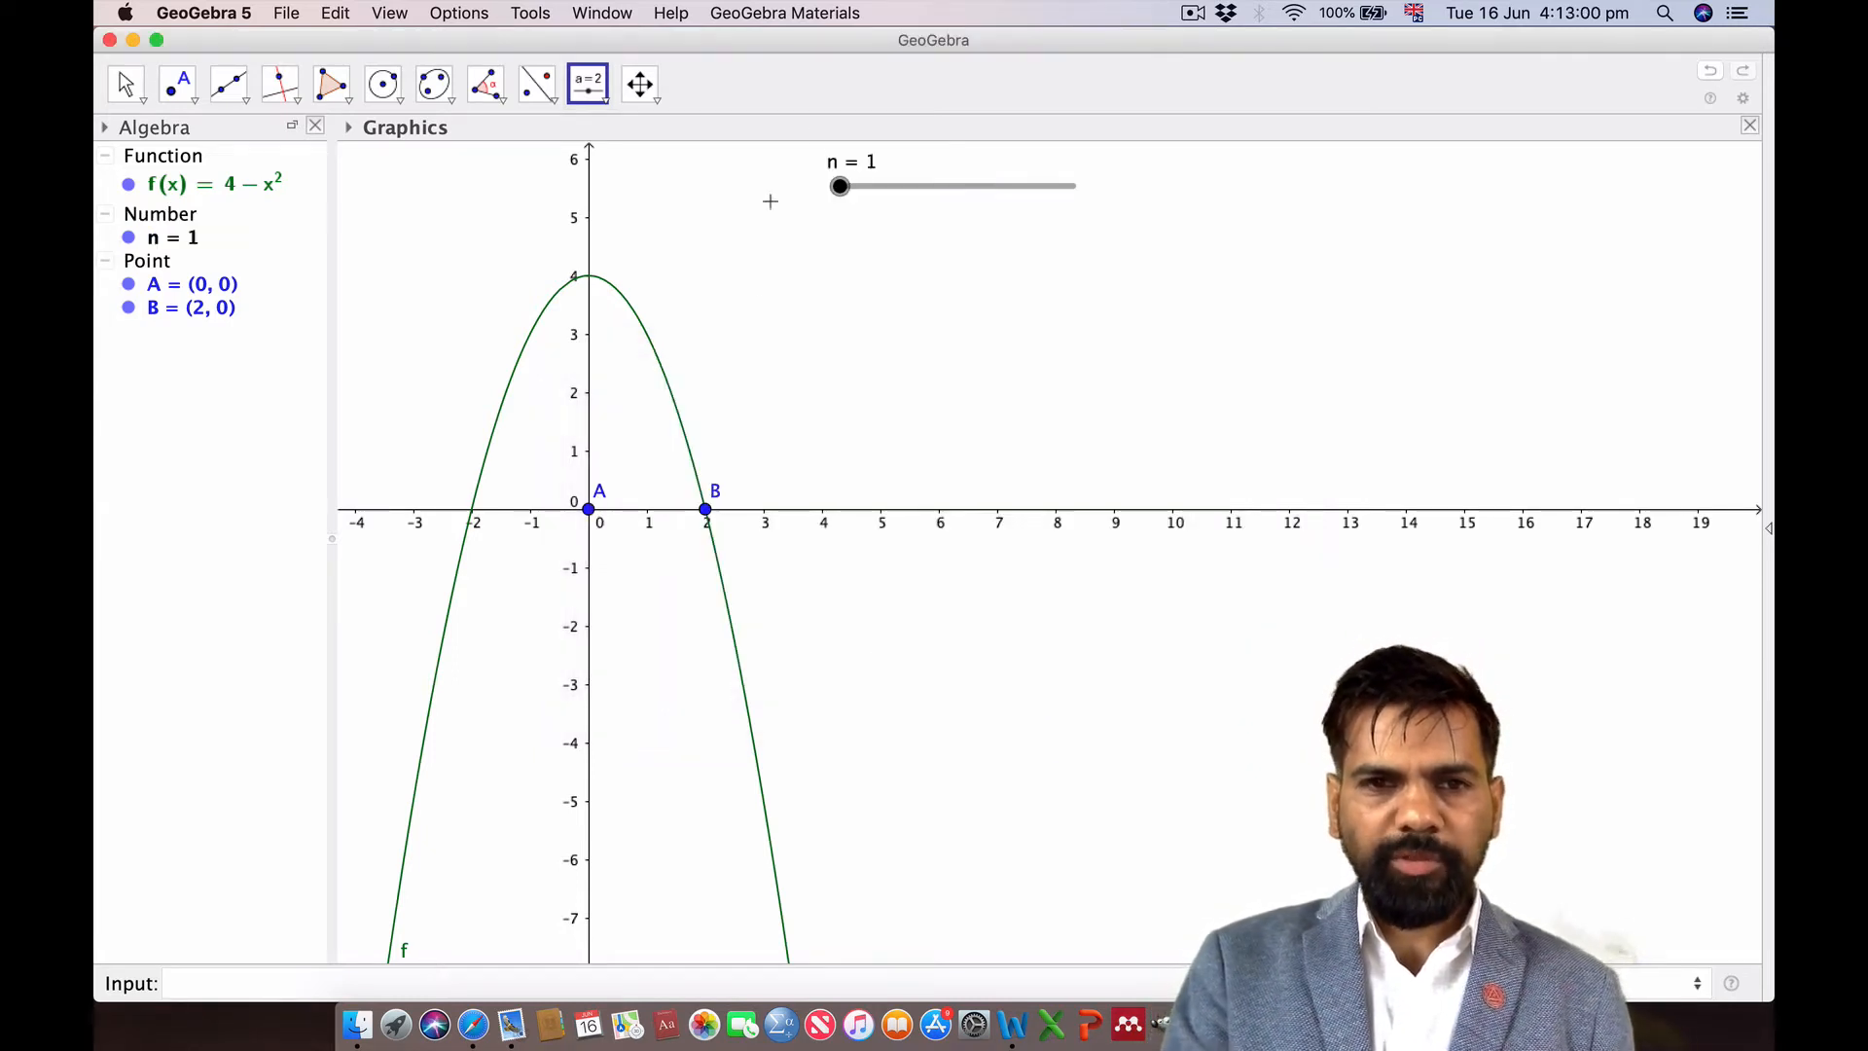
pyautogui.moveTo(840, 188)
pyautogui.mouseDown()
pyautogui.moveTo(915, 188)
pyautogui.moveTo(839, 187)
pyautogui.mouseUp()
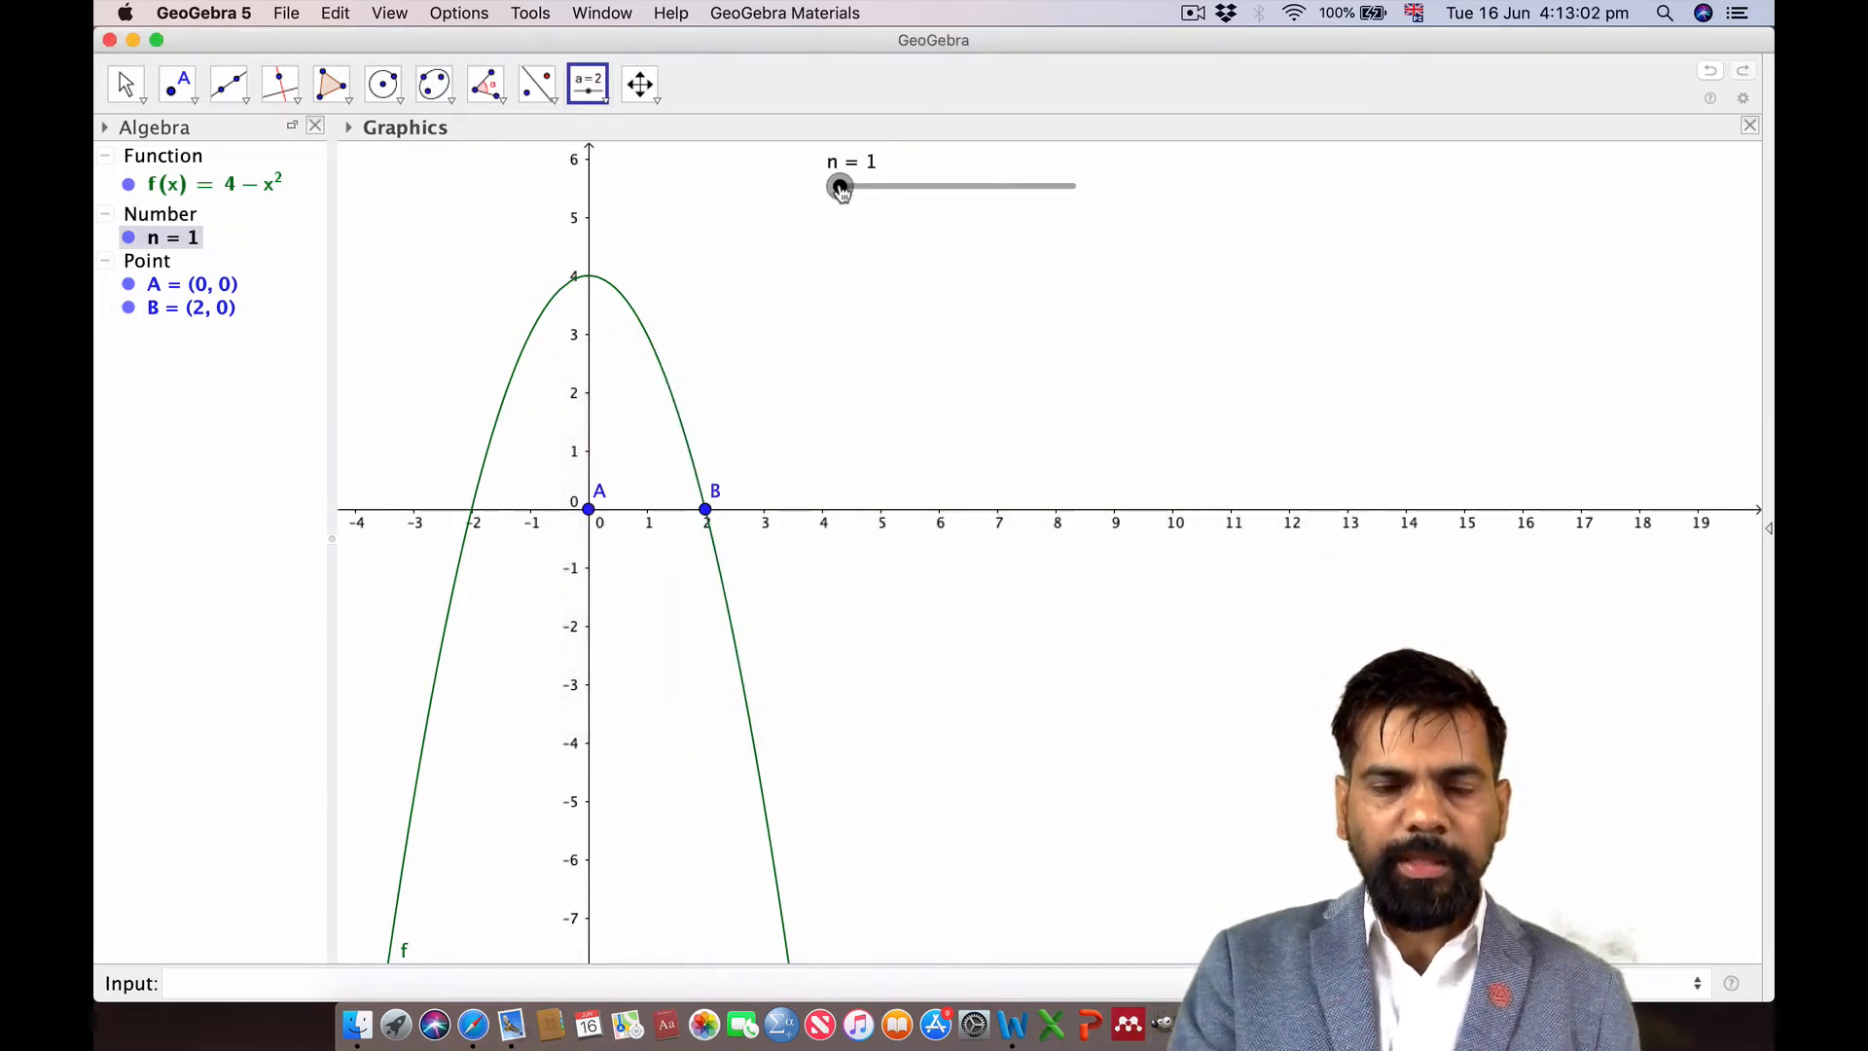
# Define UpperSum=UpperSum[f, x(A), x(B), n] to draw the upper-sum rectangles between A and B
pyautogui.click(200, 984)
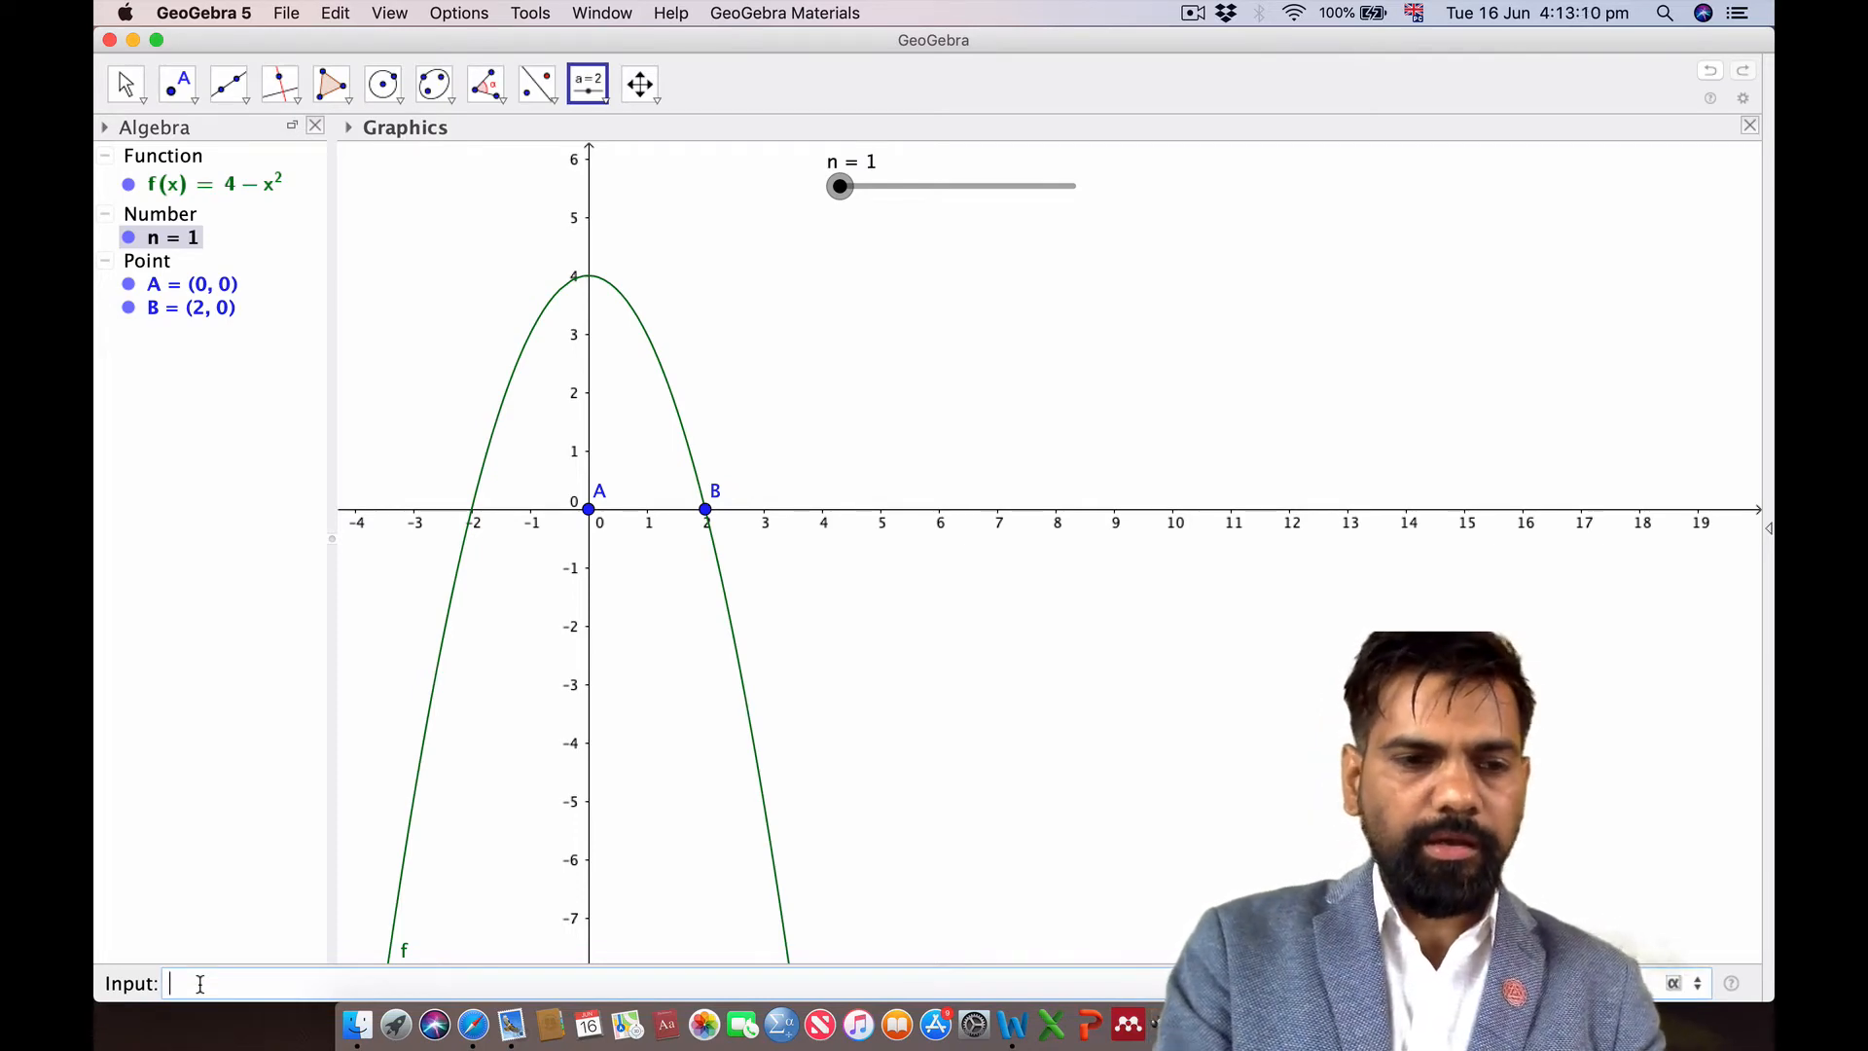
pyautogui.write('Upper')
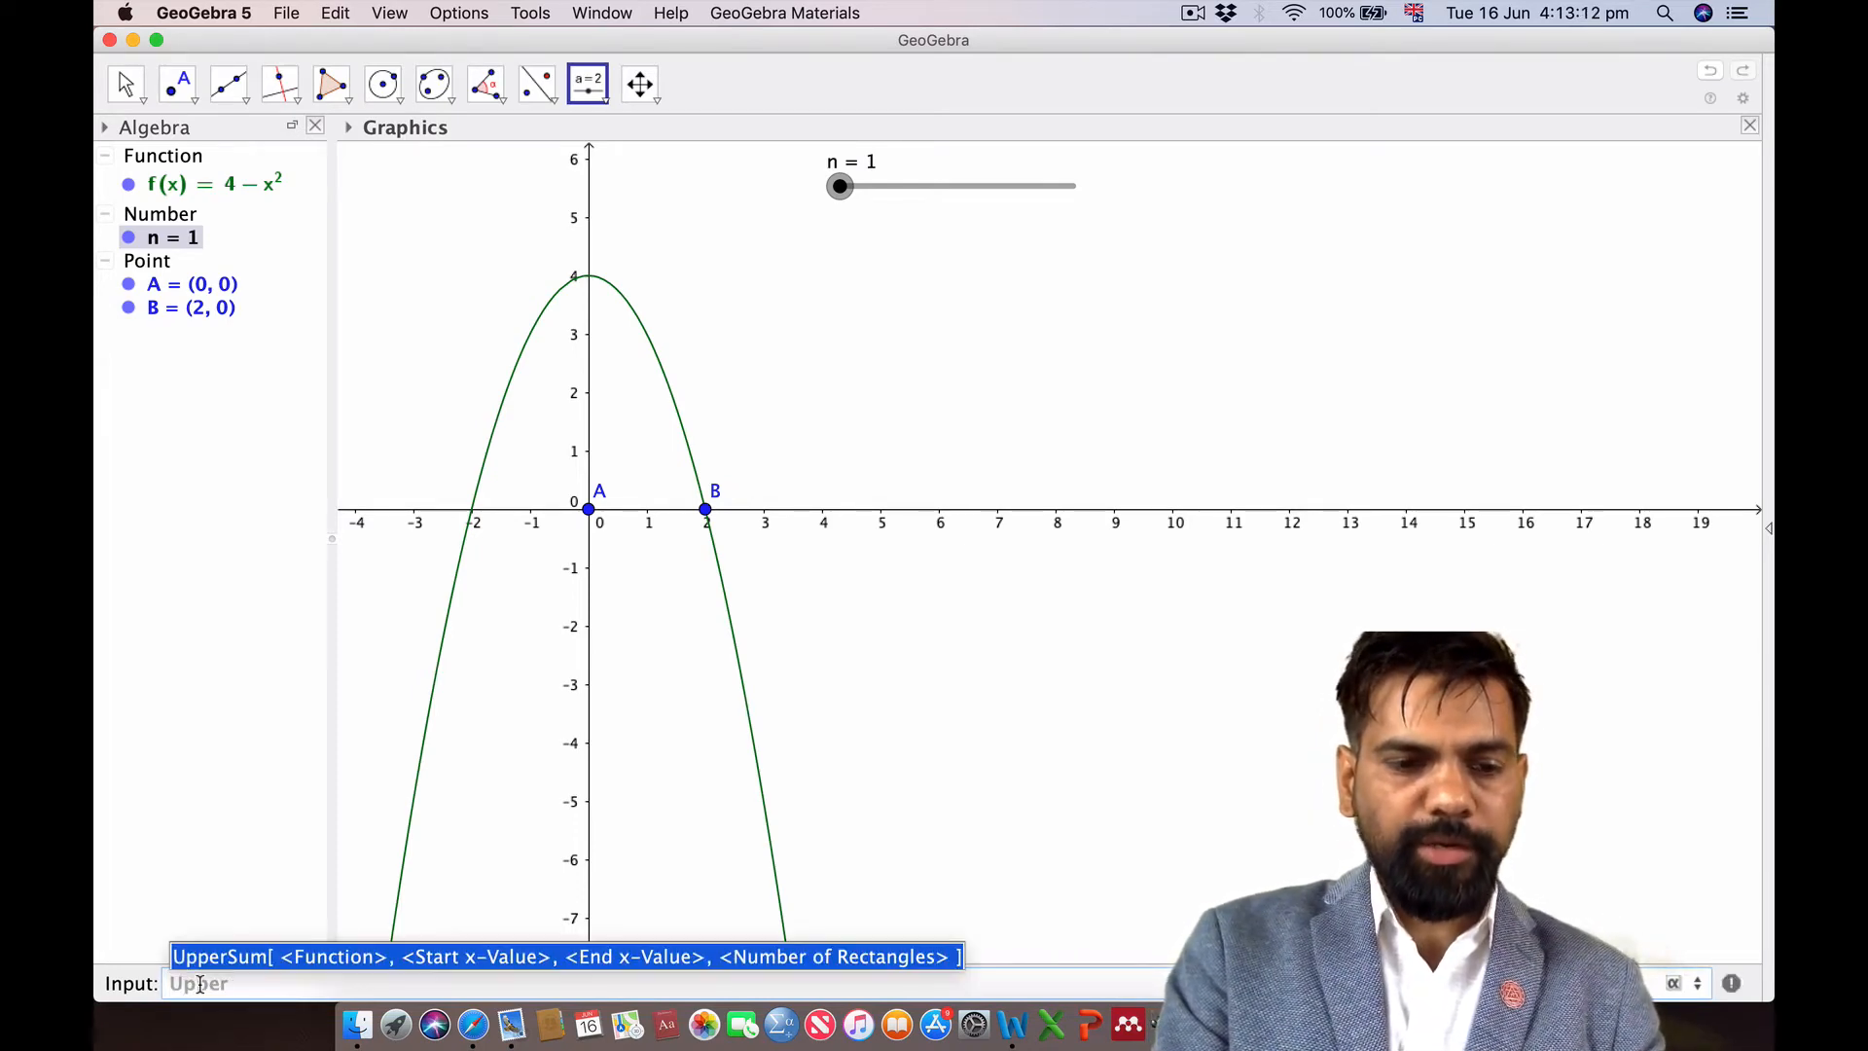
pyautogui.write('Sum')
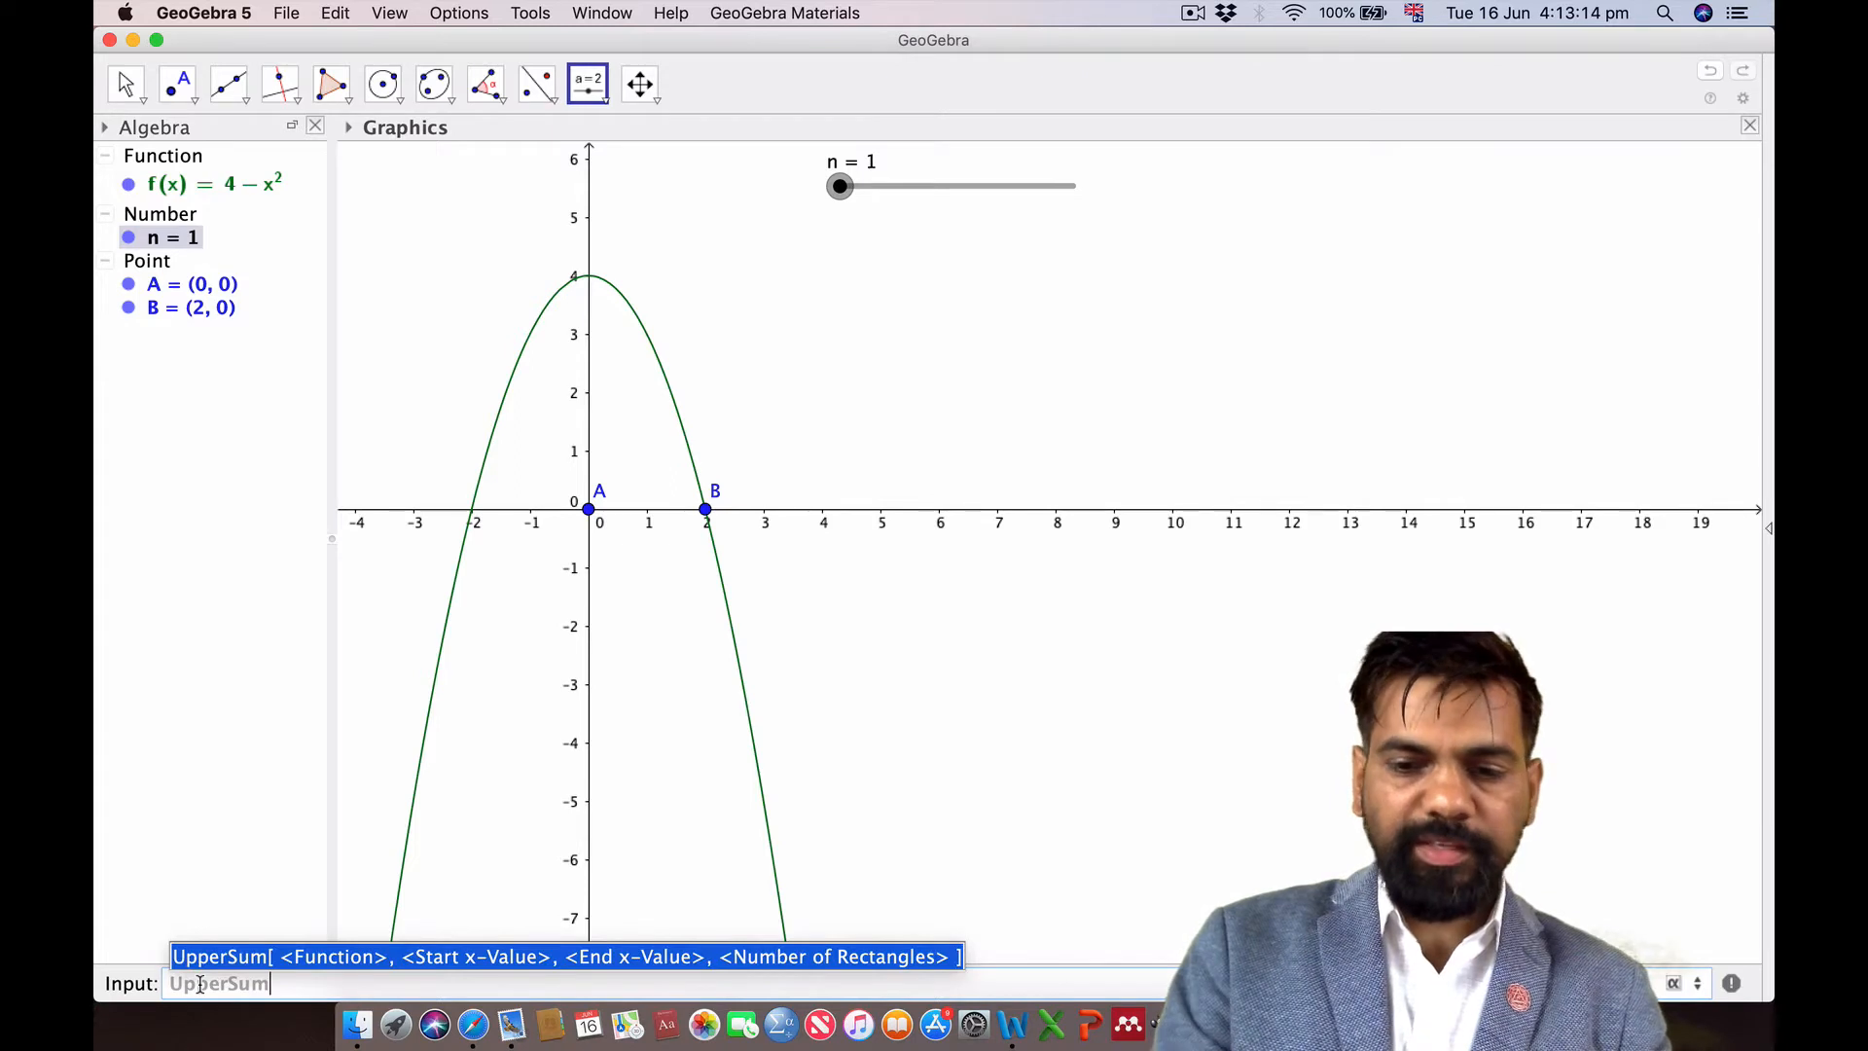
pyautogui.write('=U')
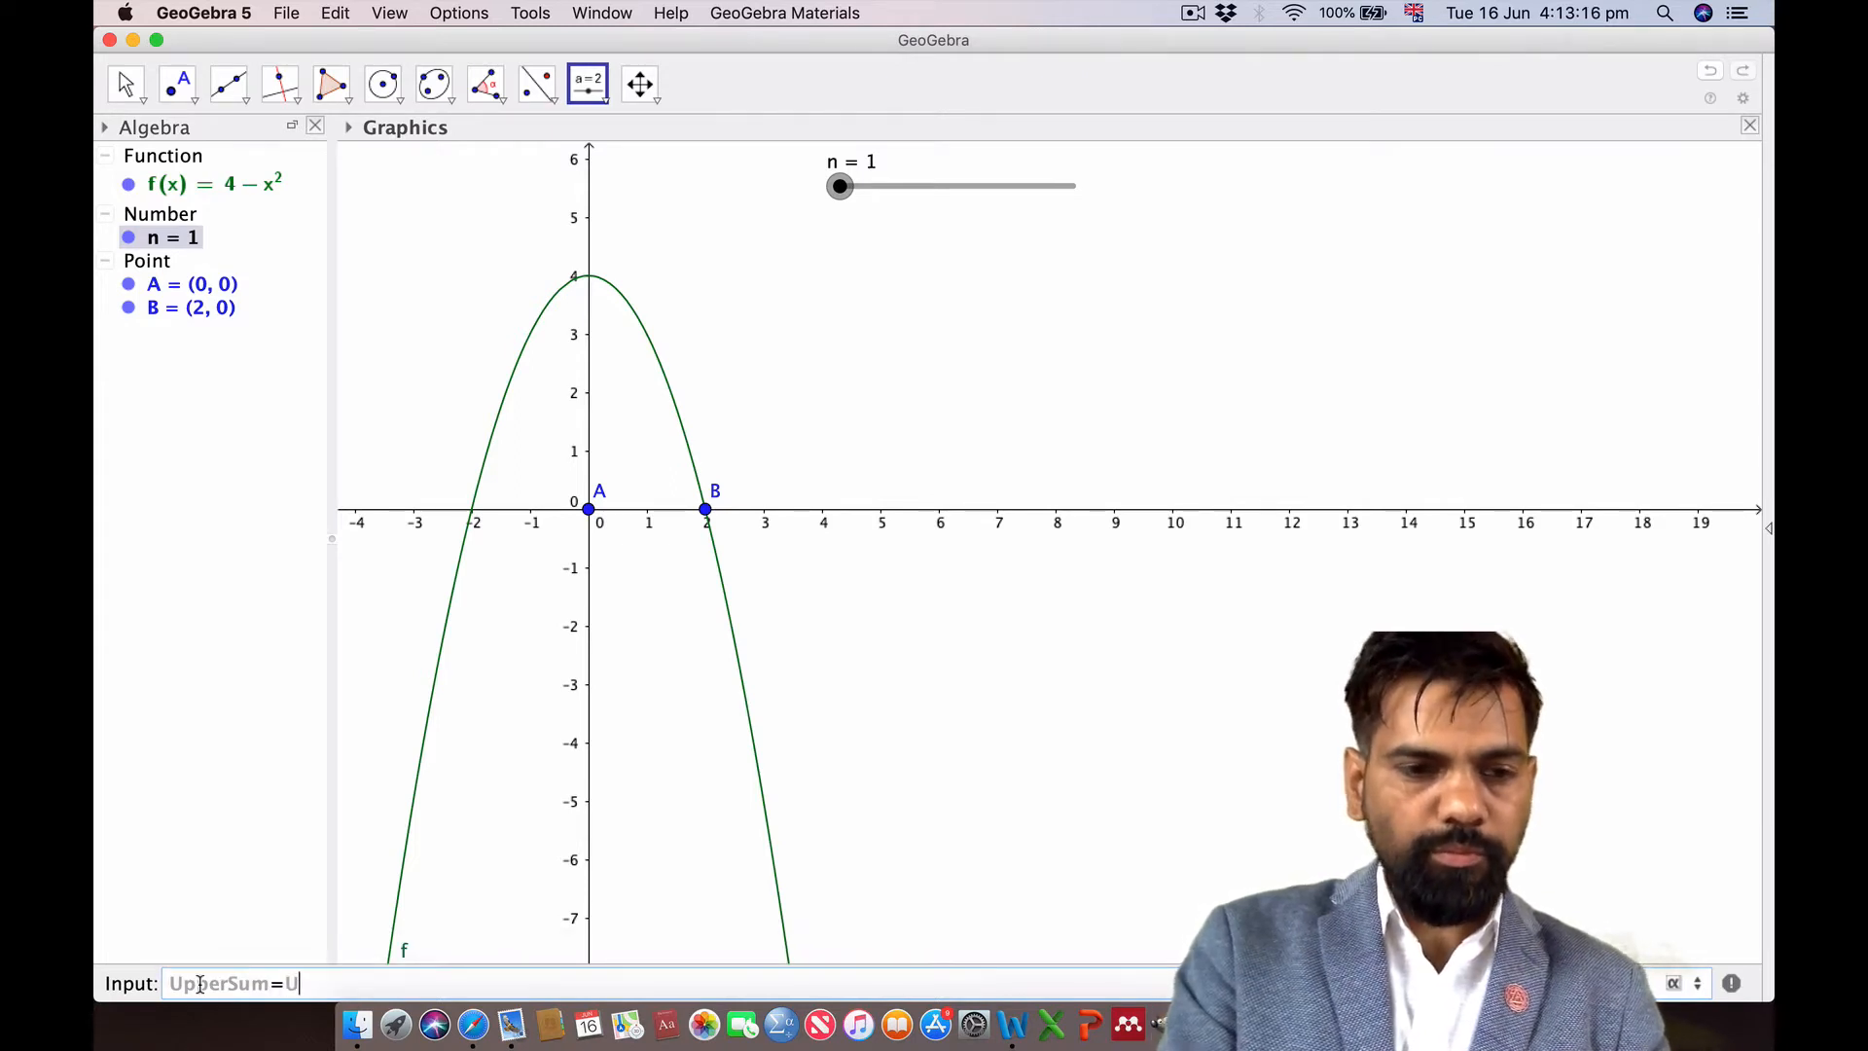
pyautogui.write('pper')
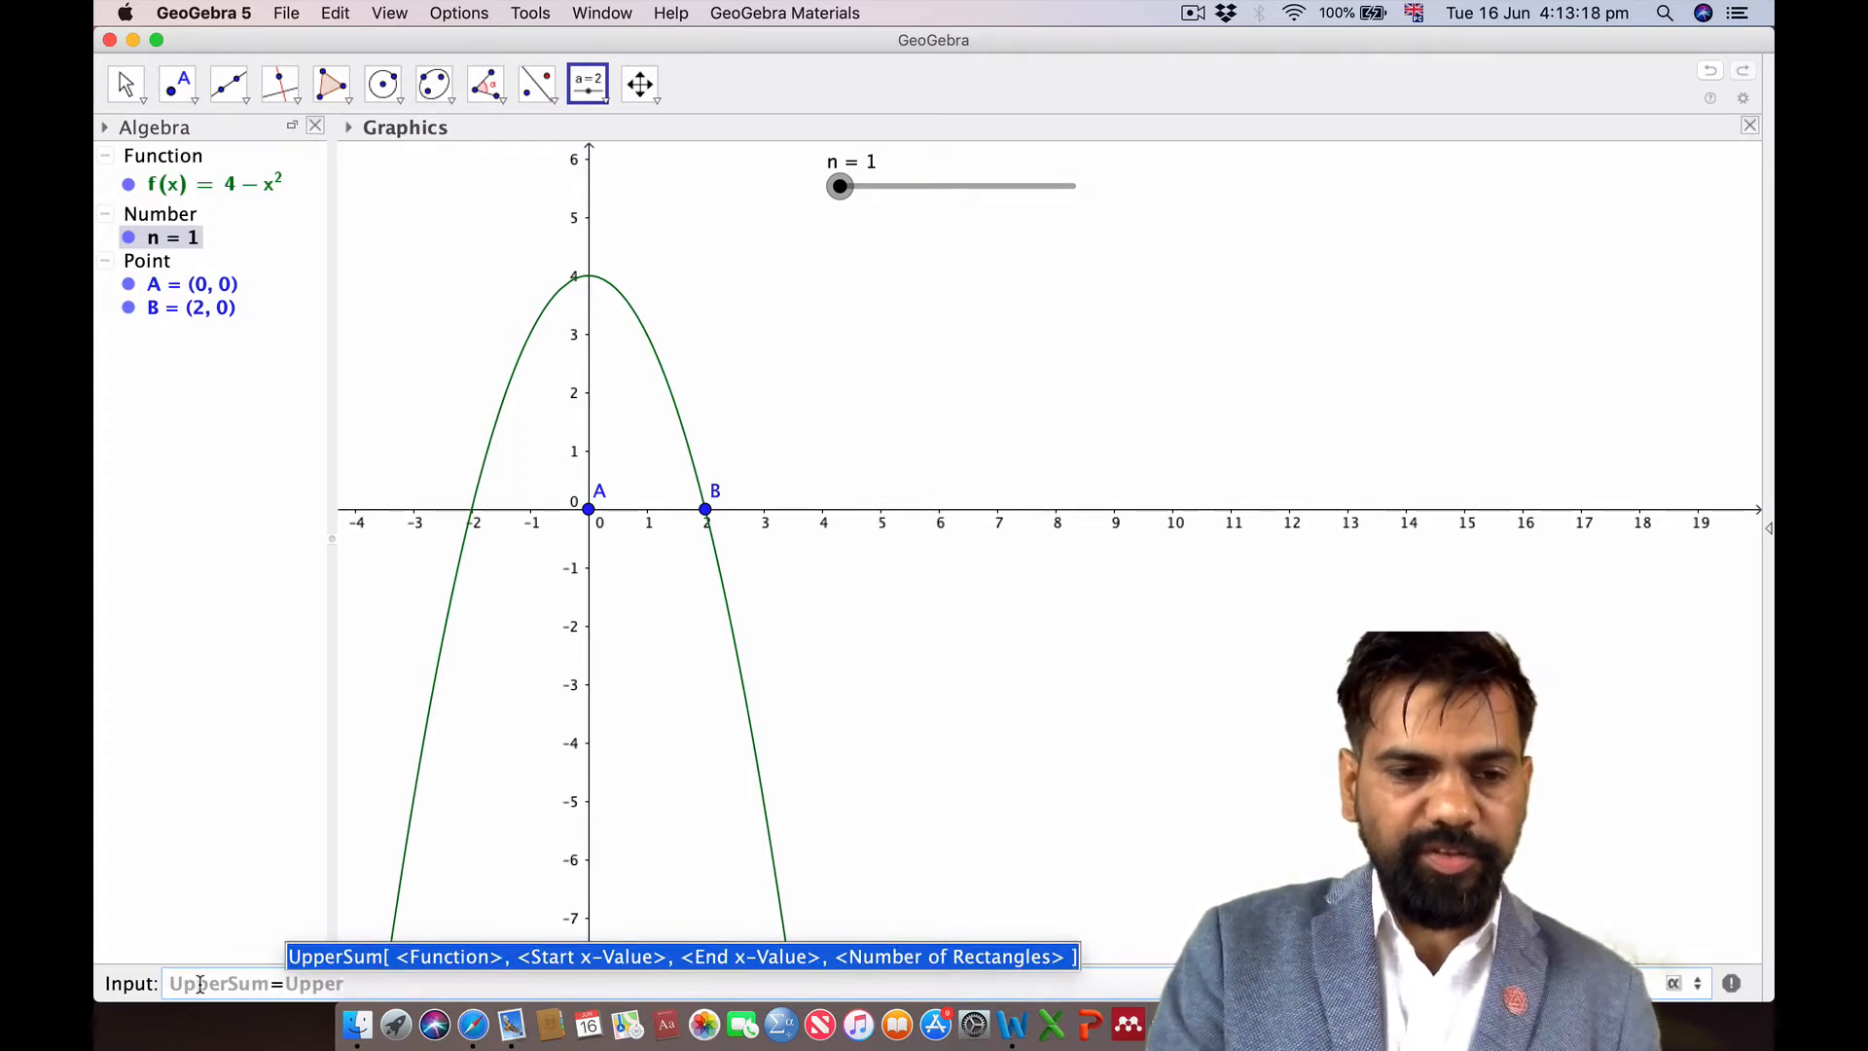
pyautogui.click(330, 958)
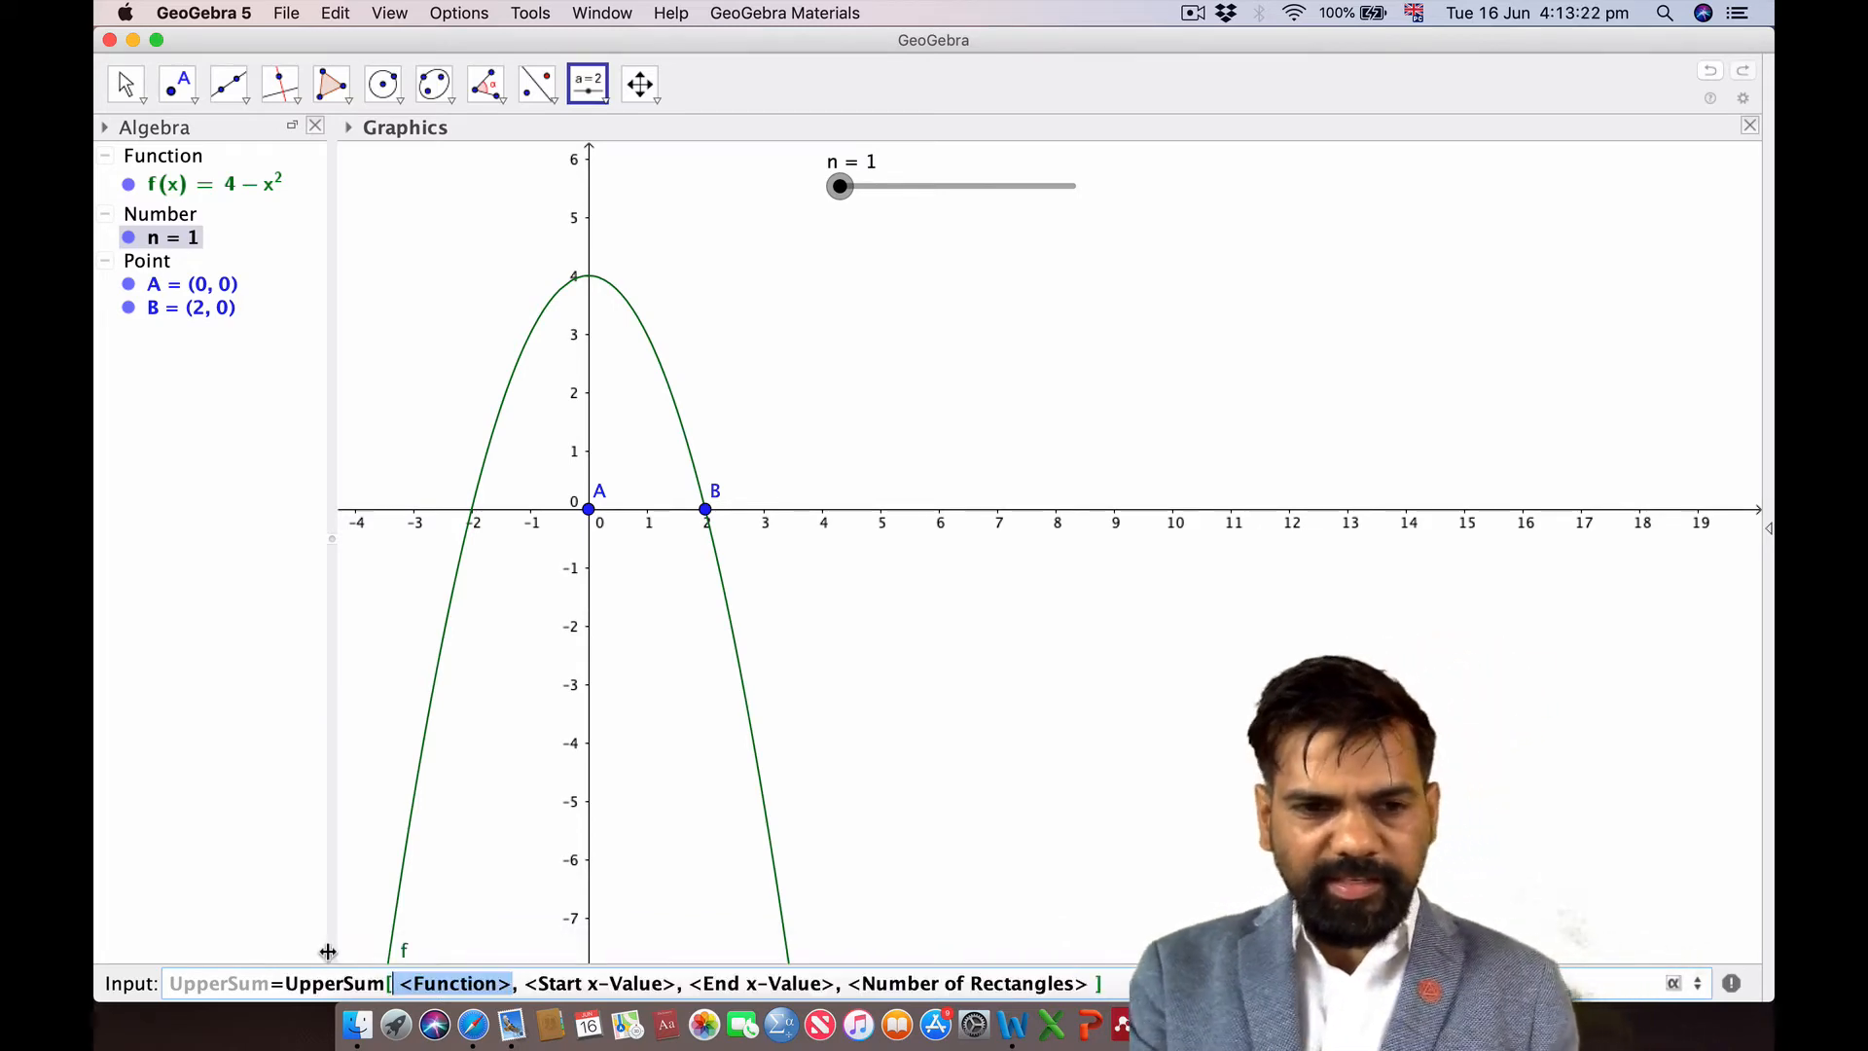
pyautogui.write('f')
pyautogui.click(422, 984)
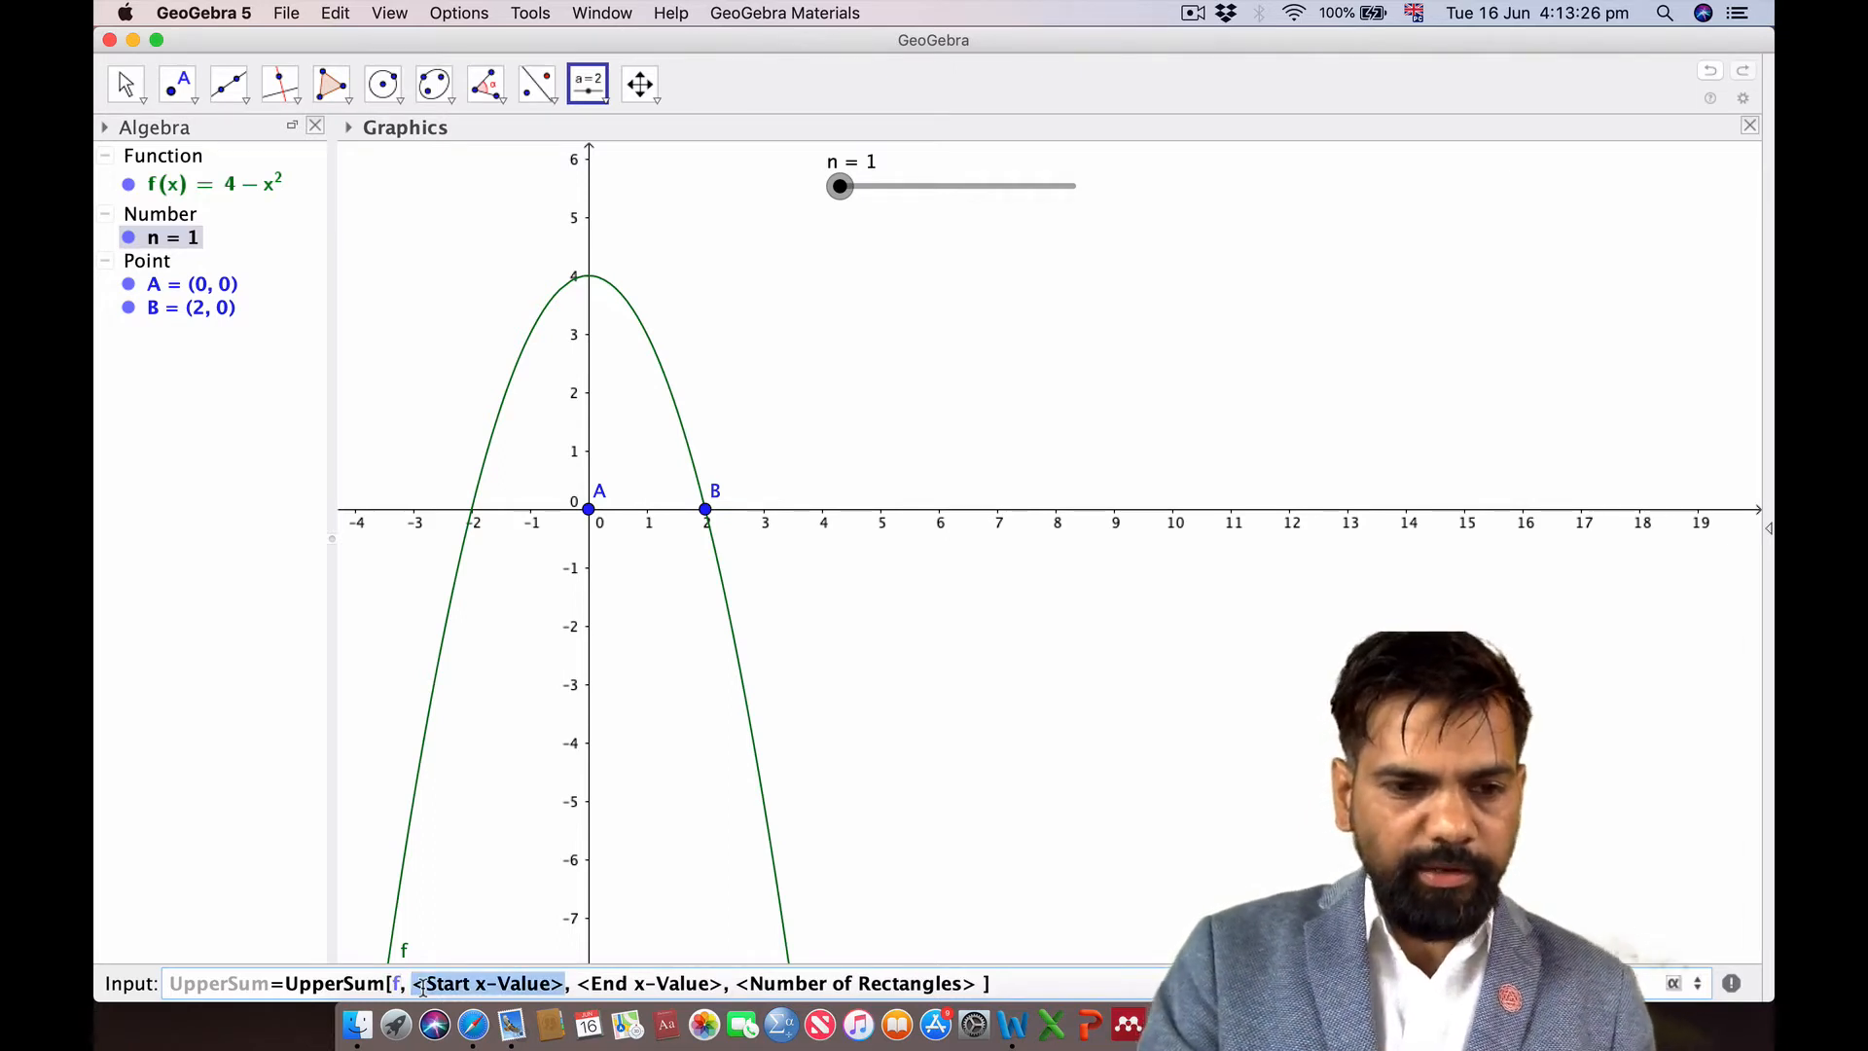
pyautogui.write('x')
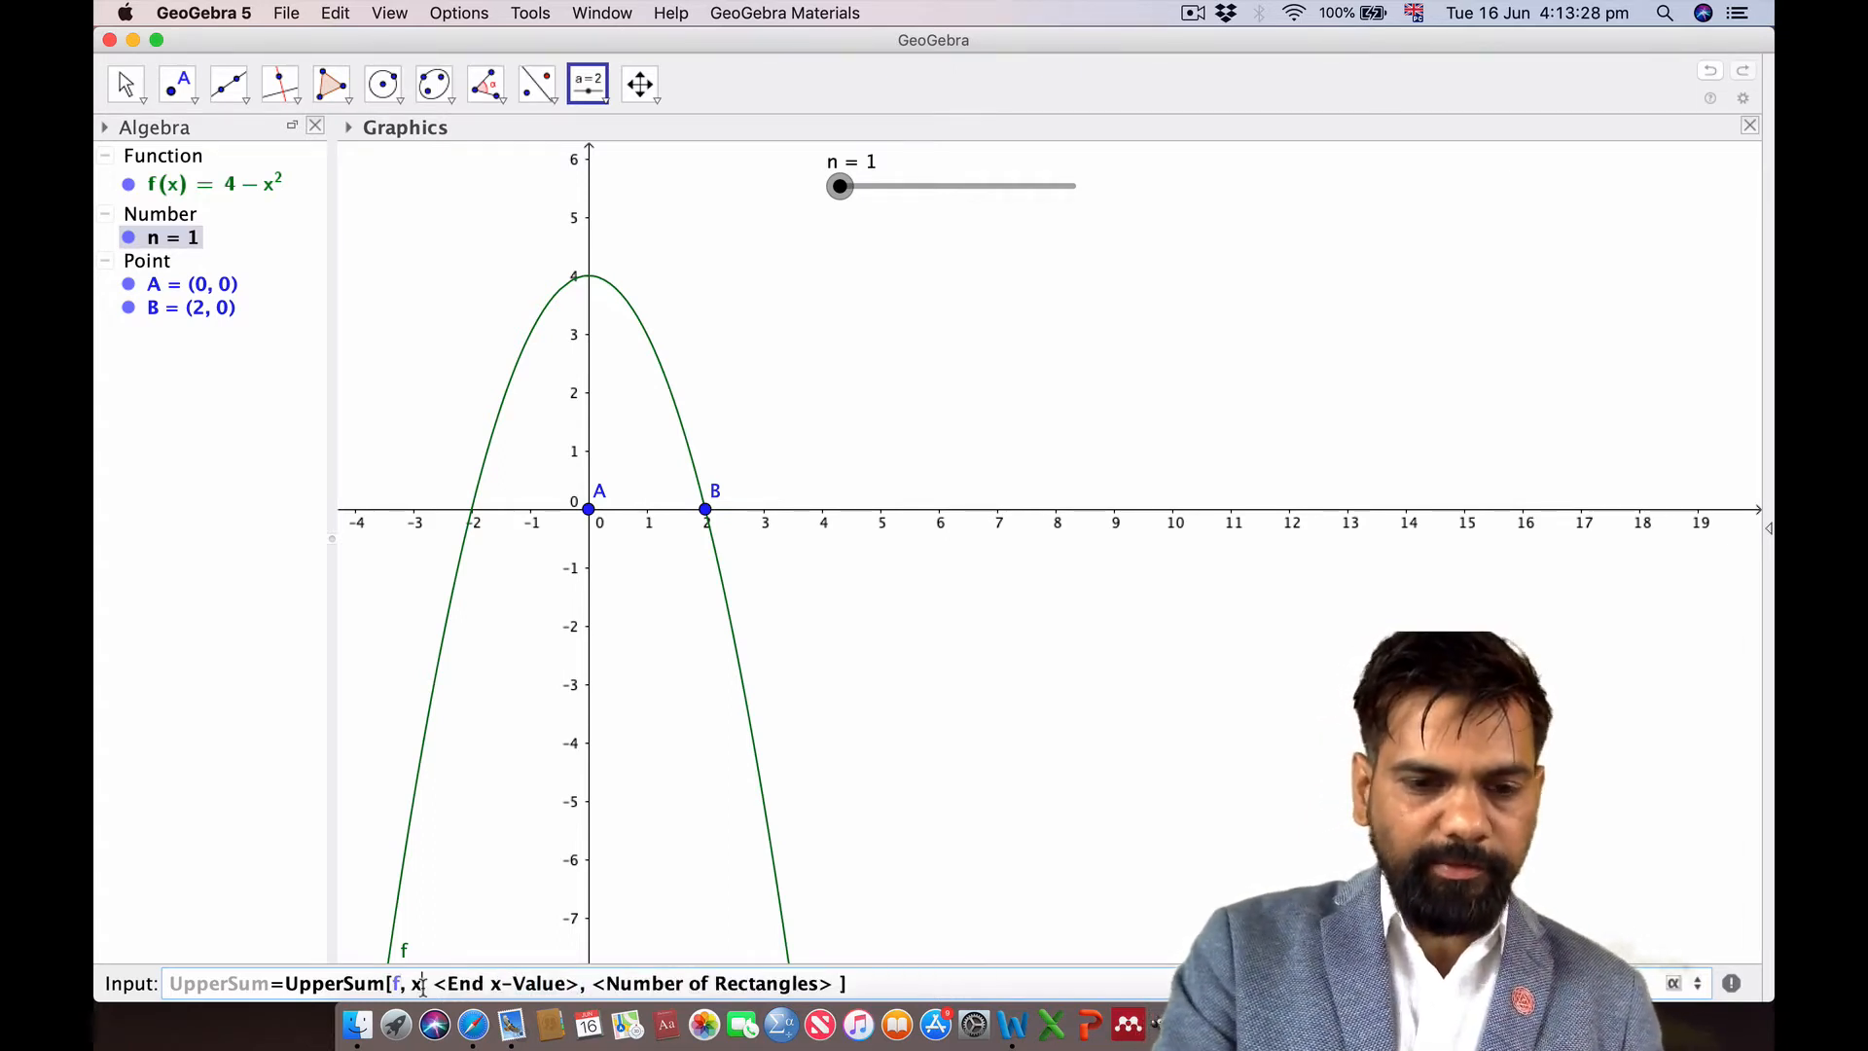
pyautogui.write('(A)')
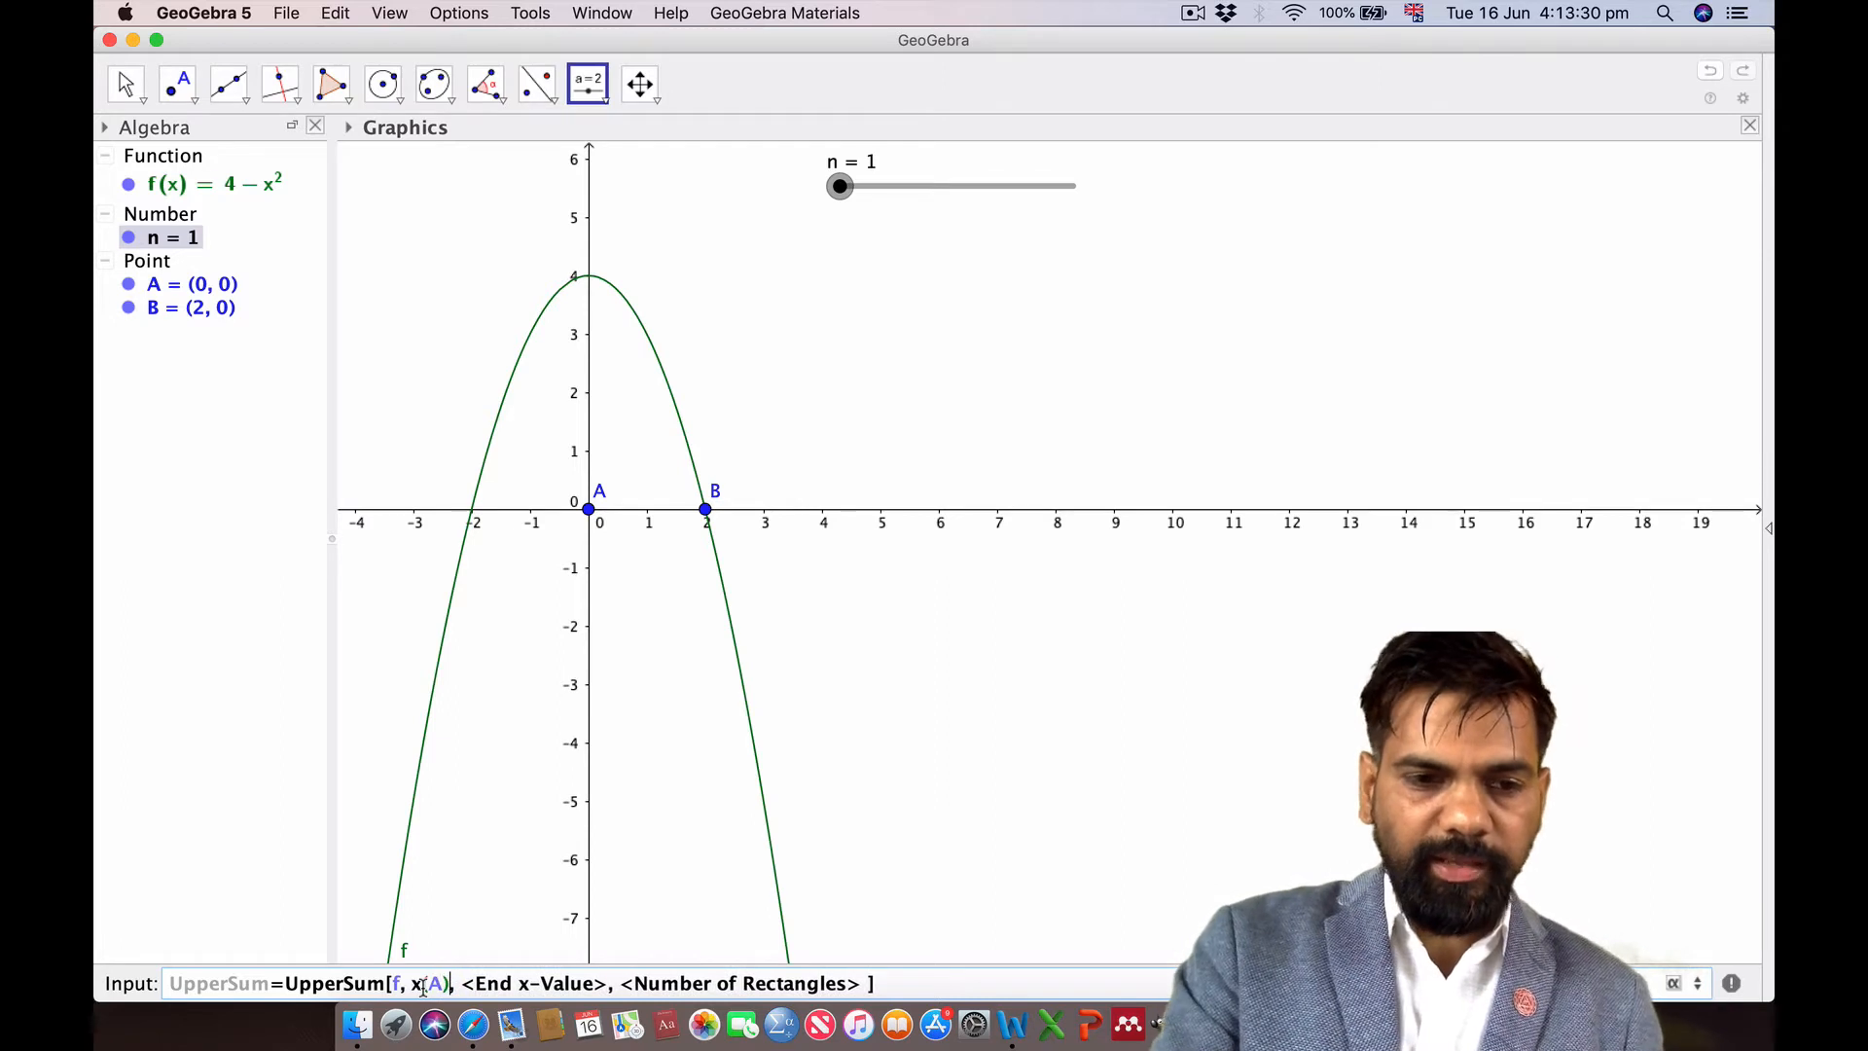
pyautogui.press('Tab')
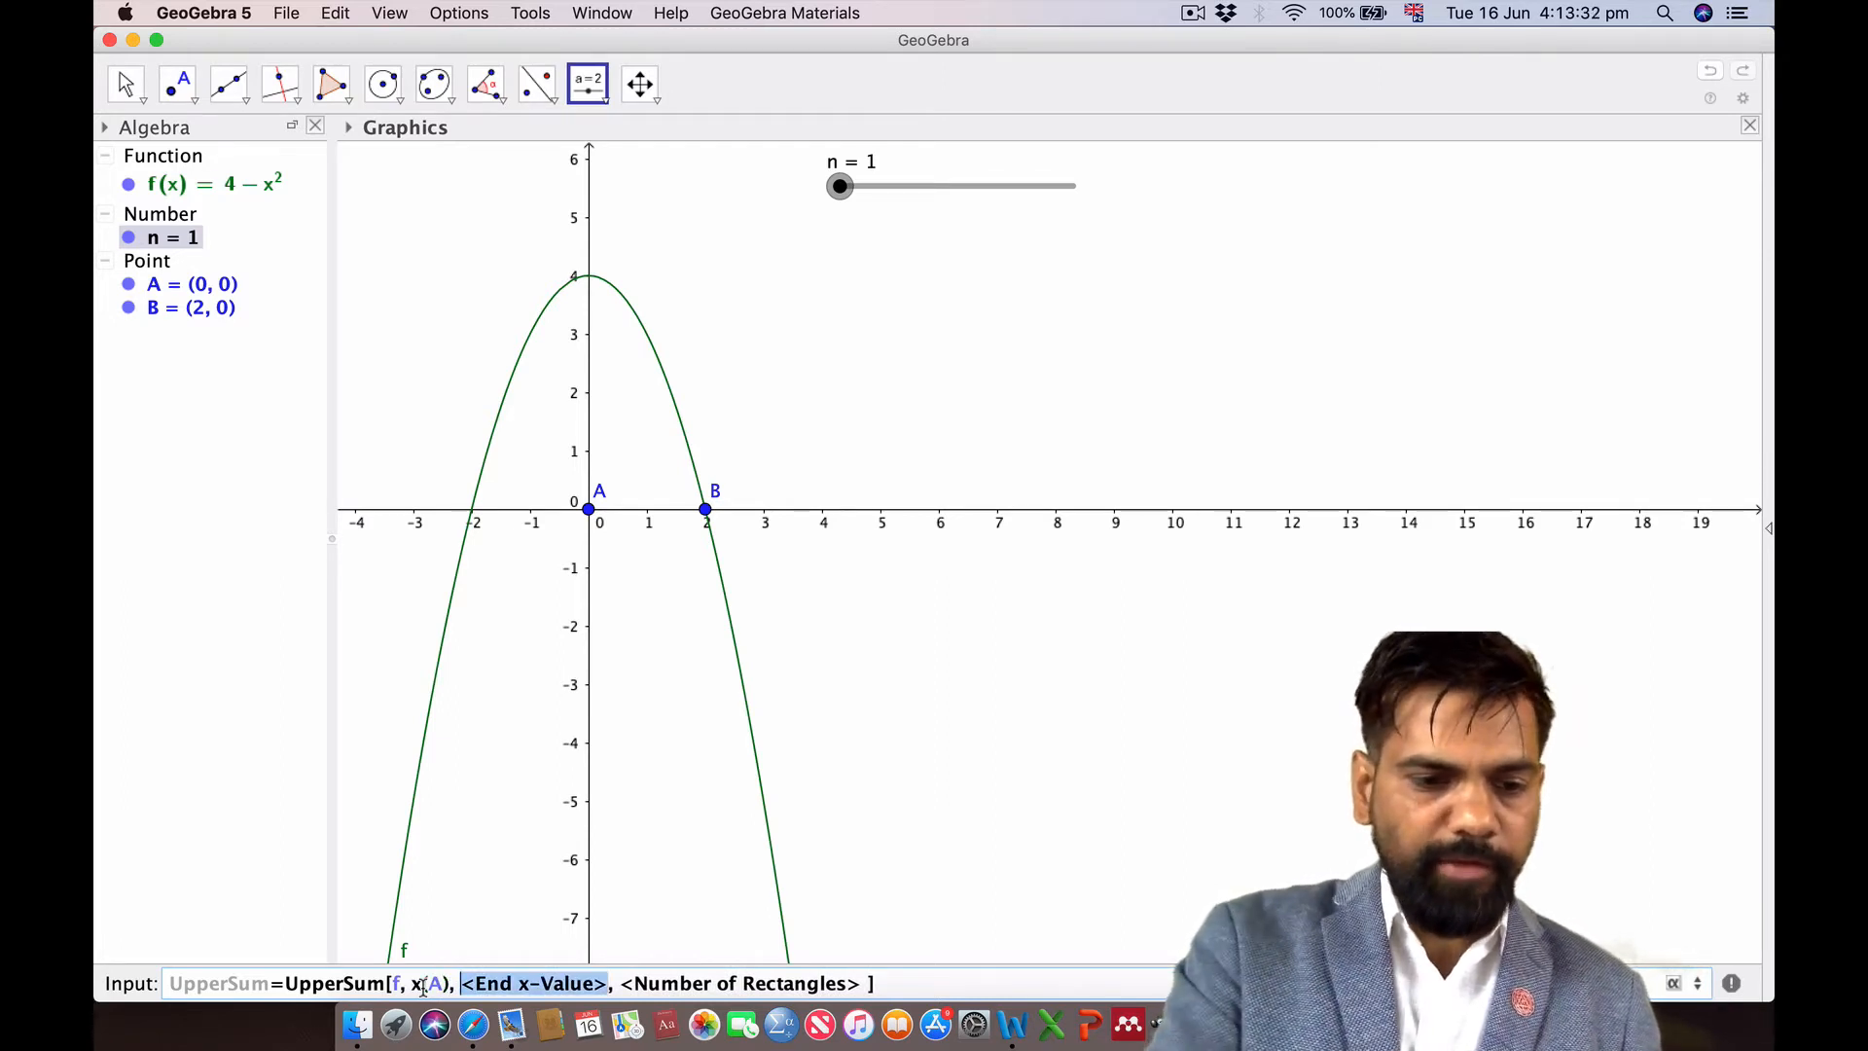
pyautogui.write('x(B')
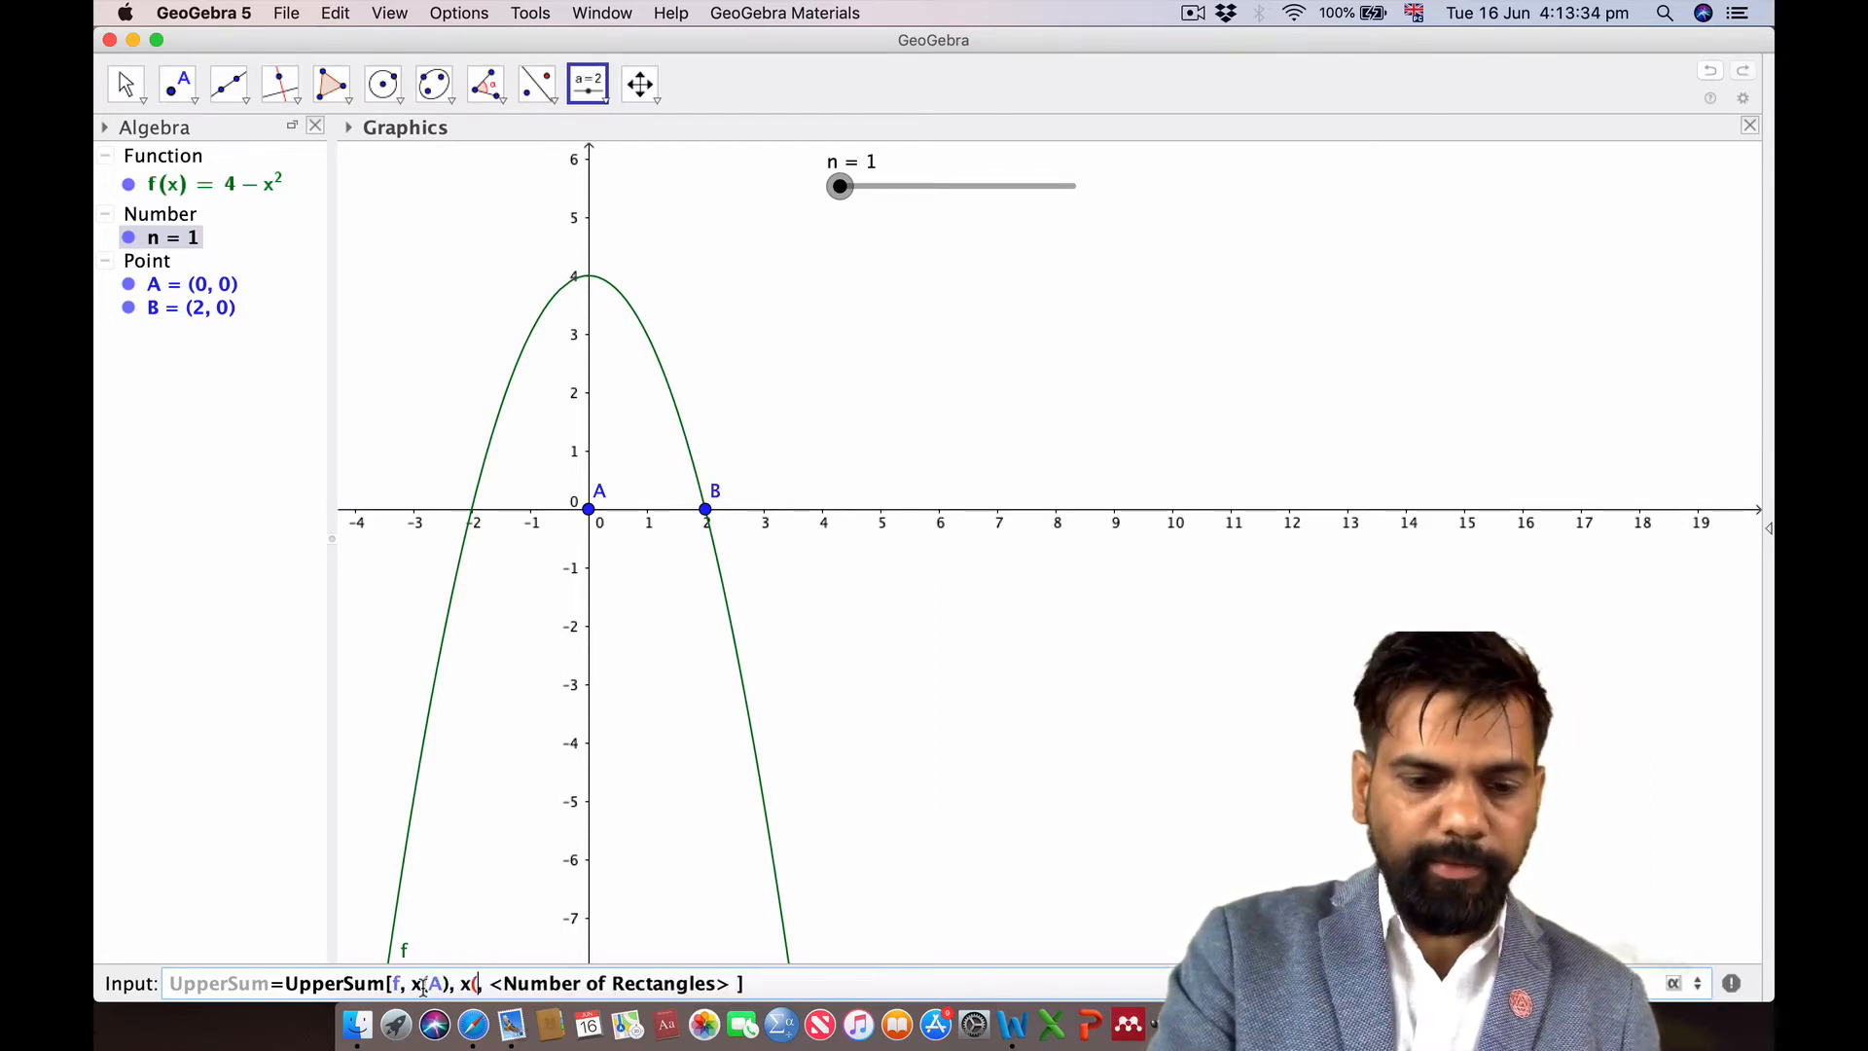
pyautogui.write(')')
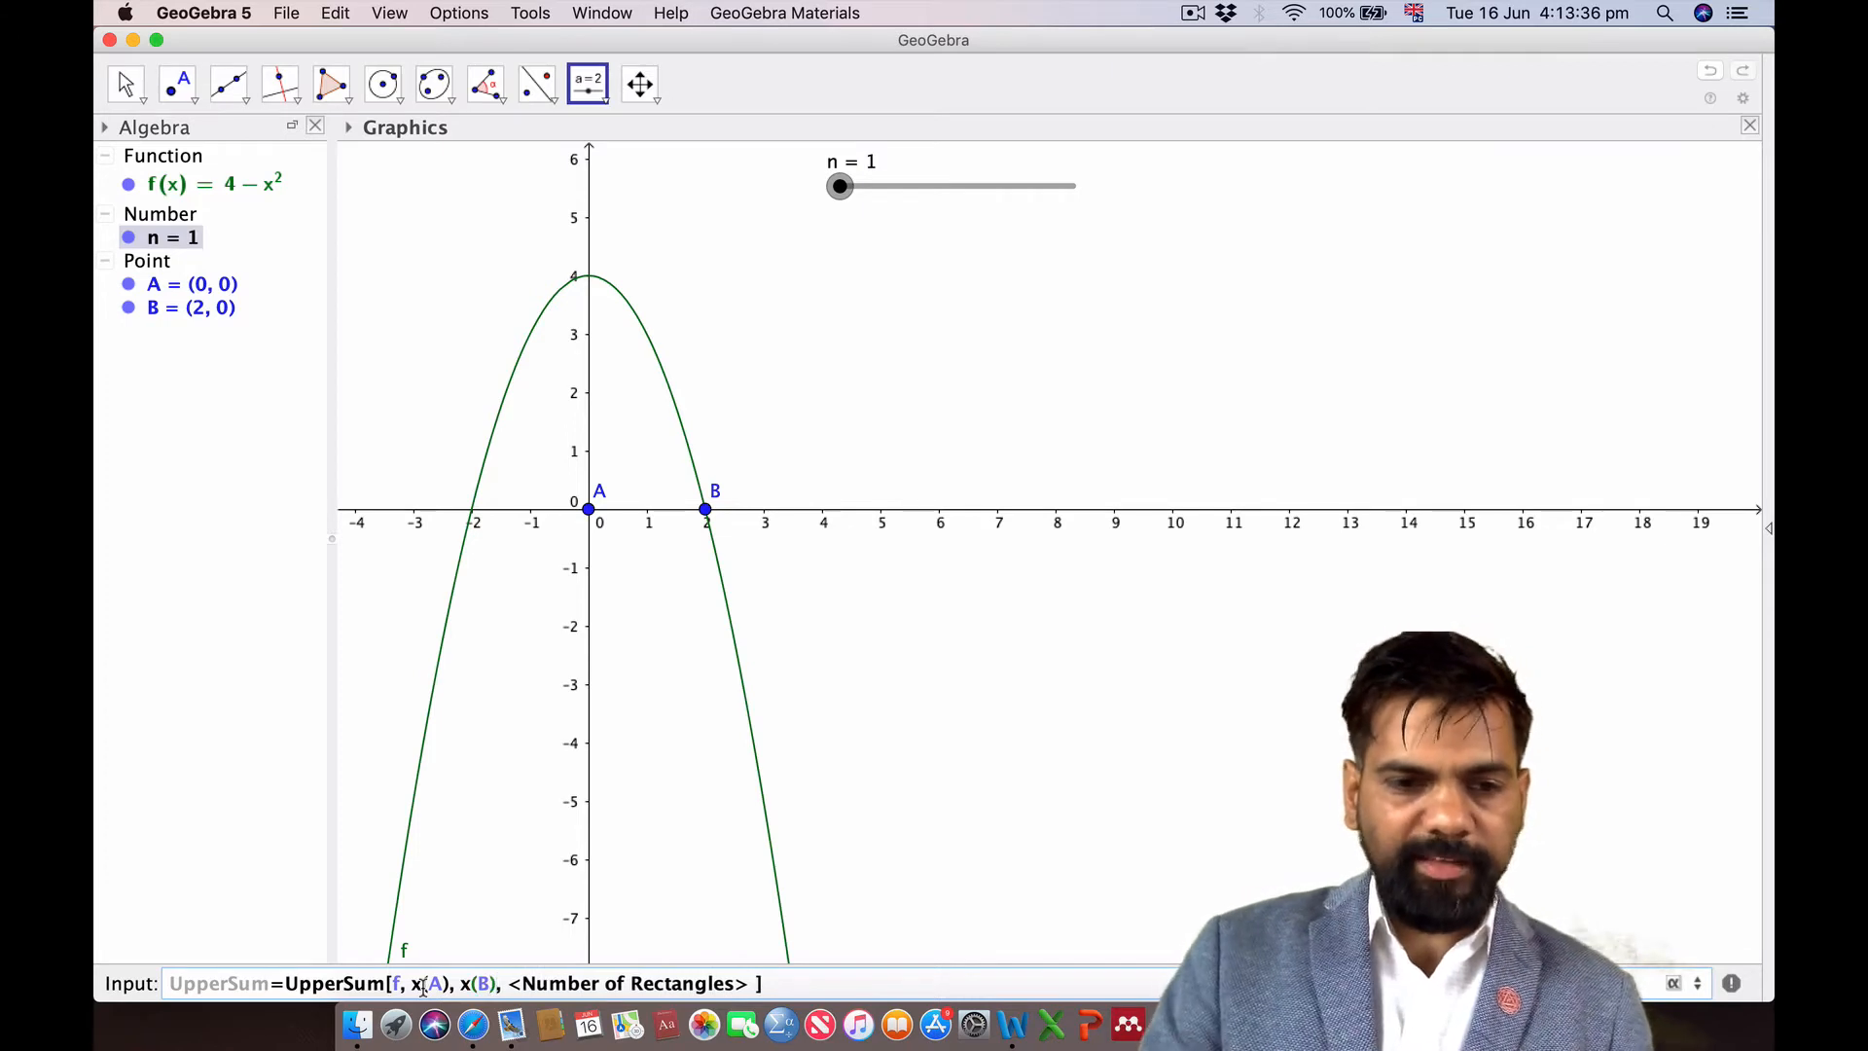
pyautogui.press('Tab')
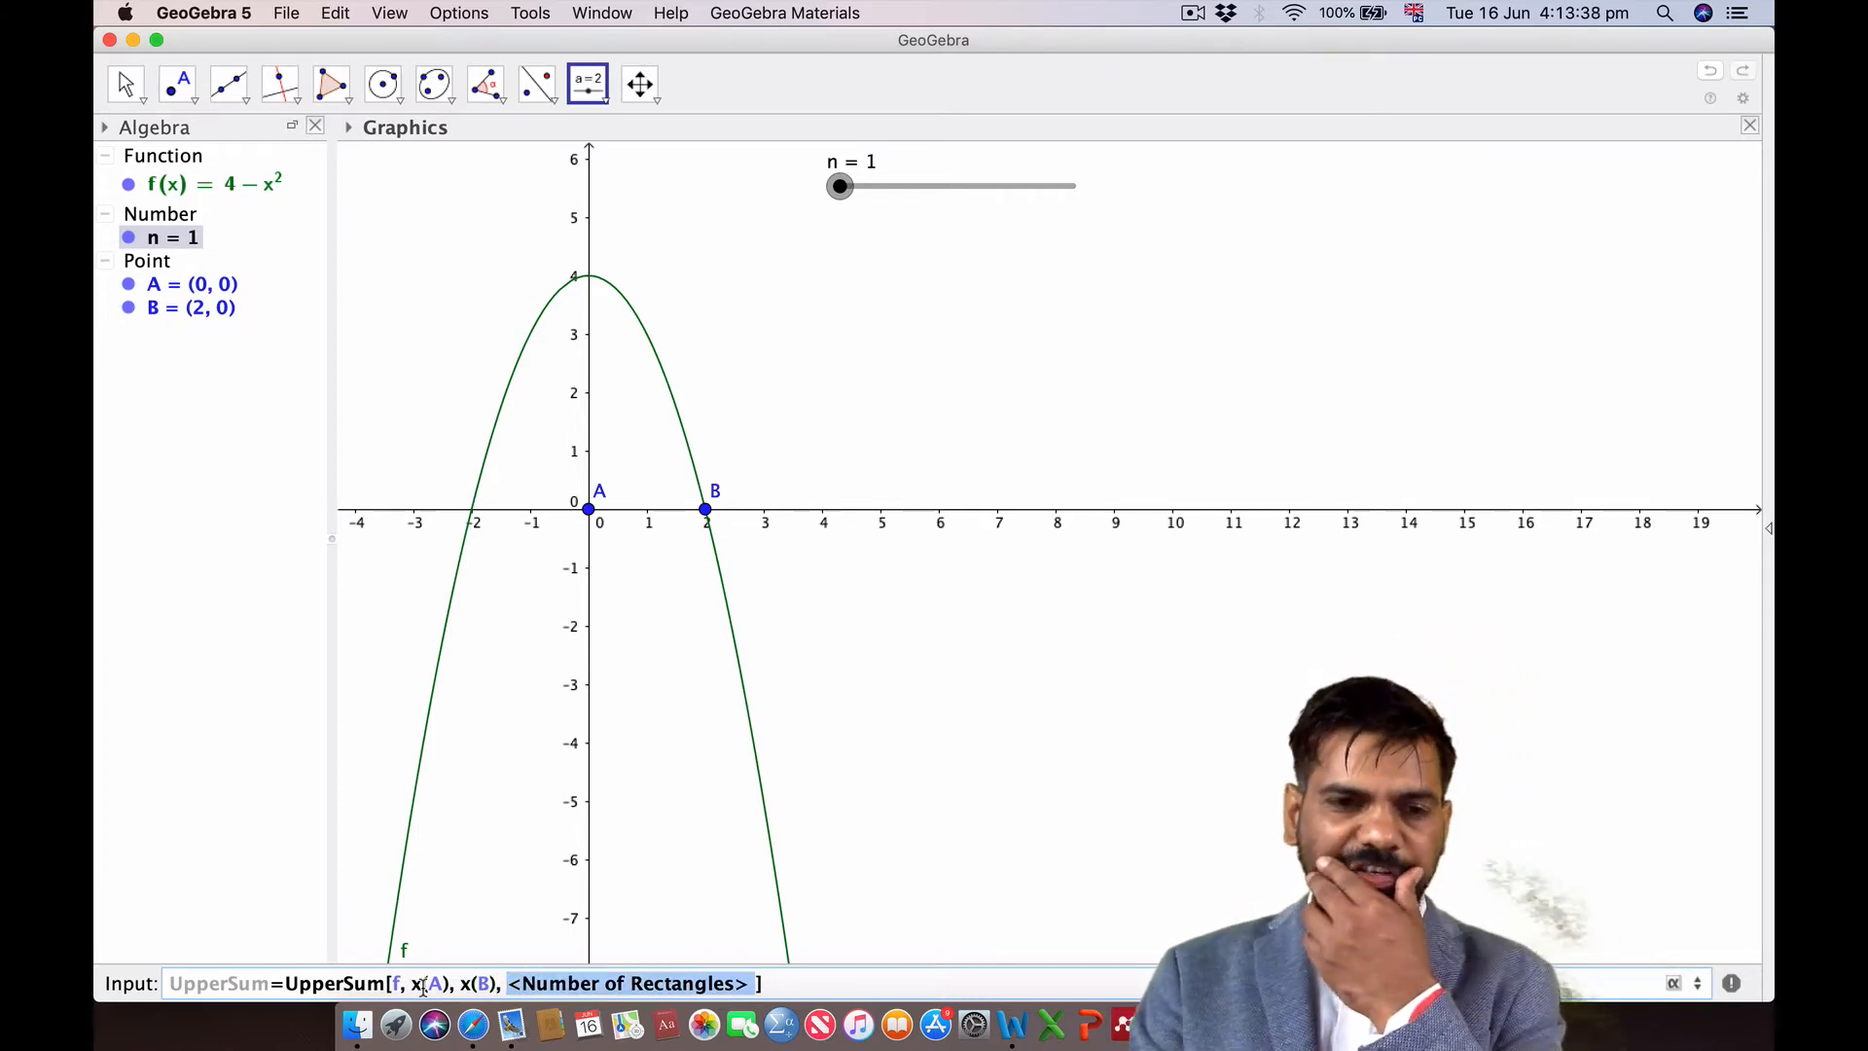
pyautogui.write('n')
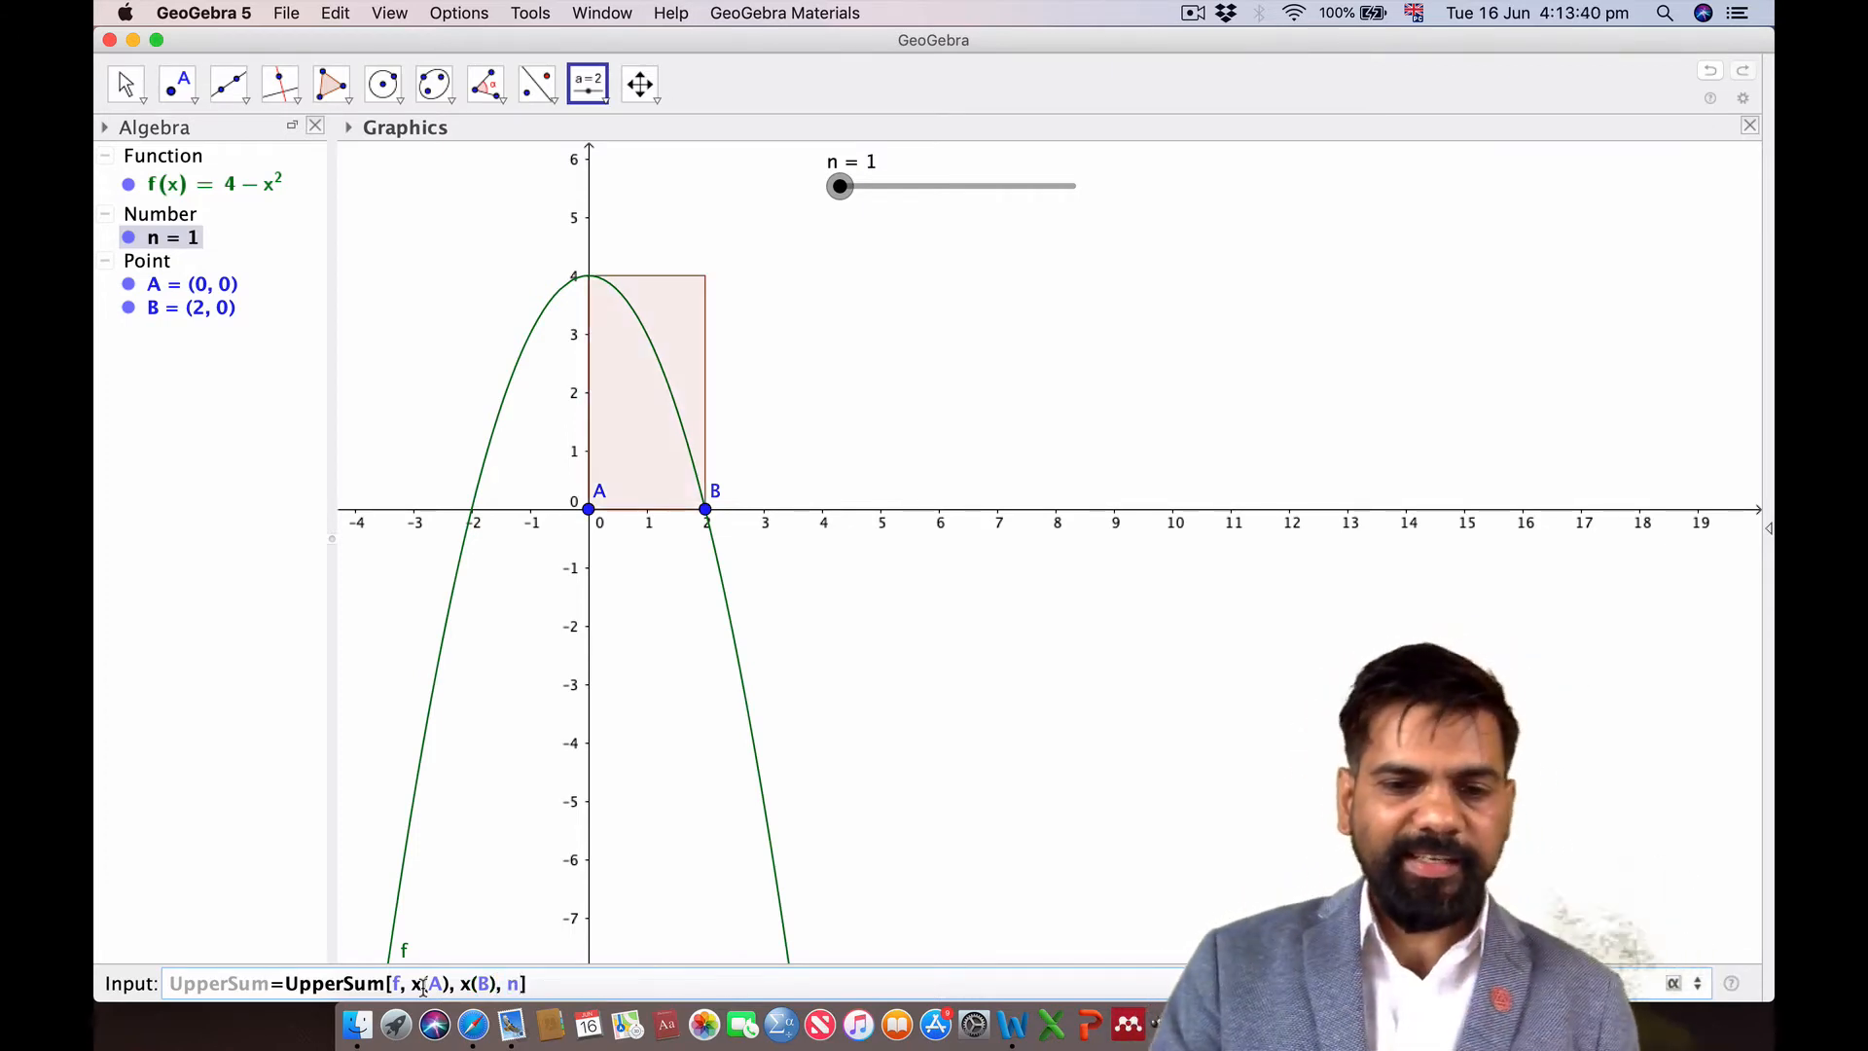
pyautogui.press('Return')
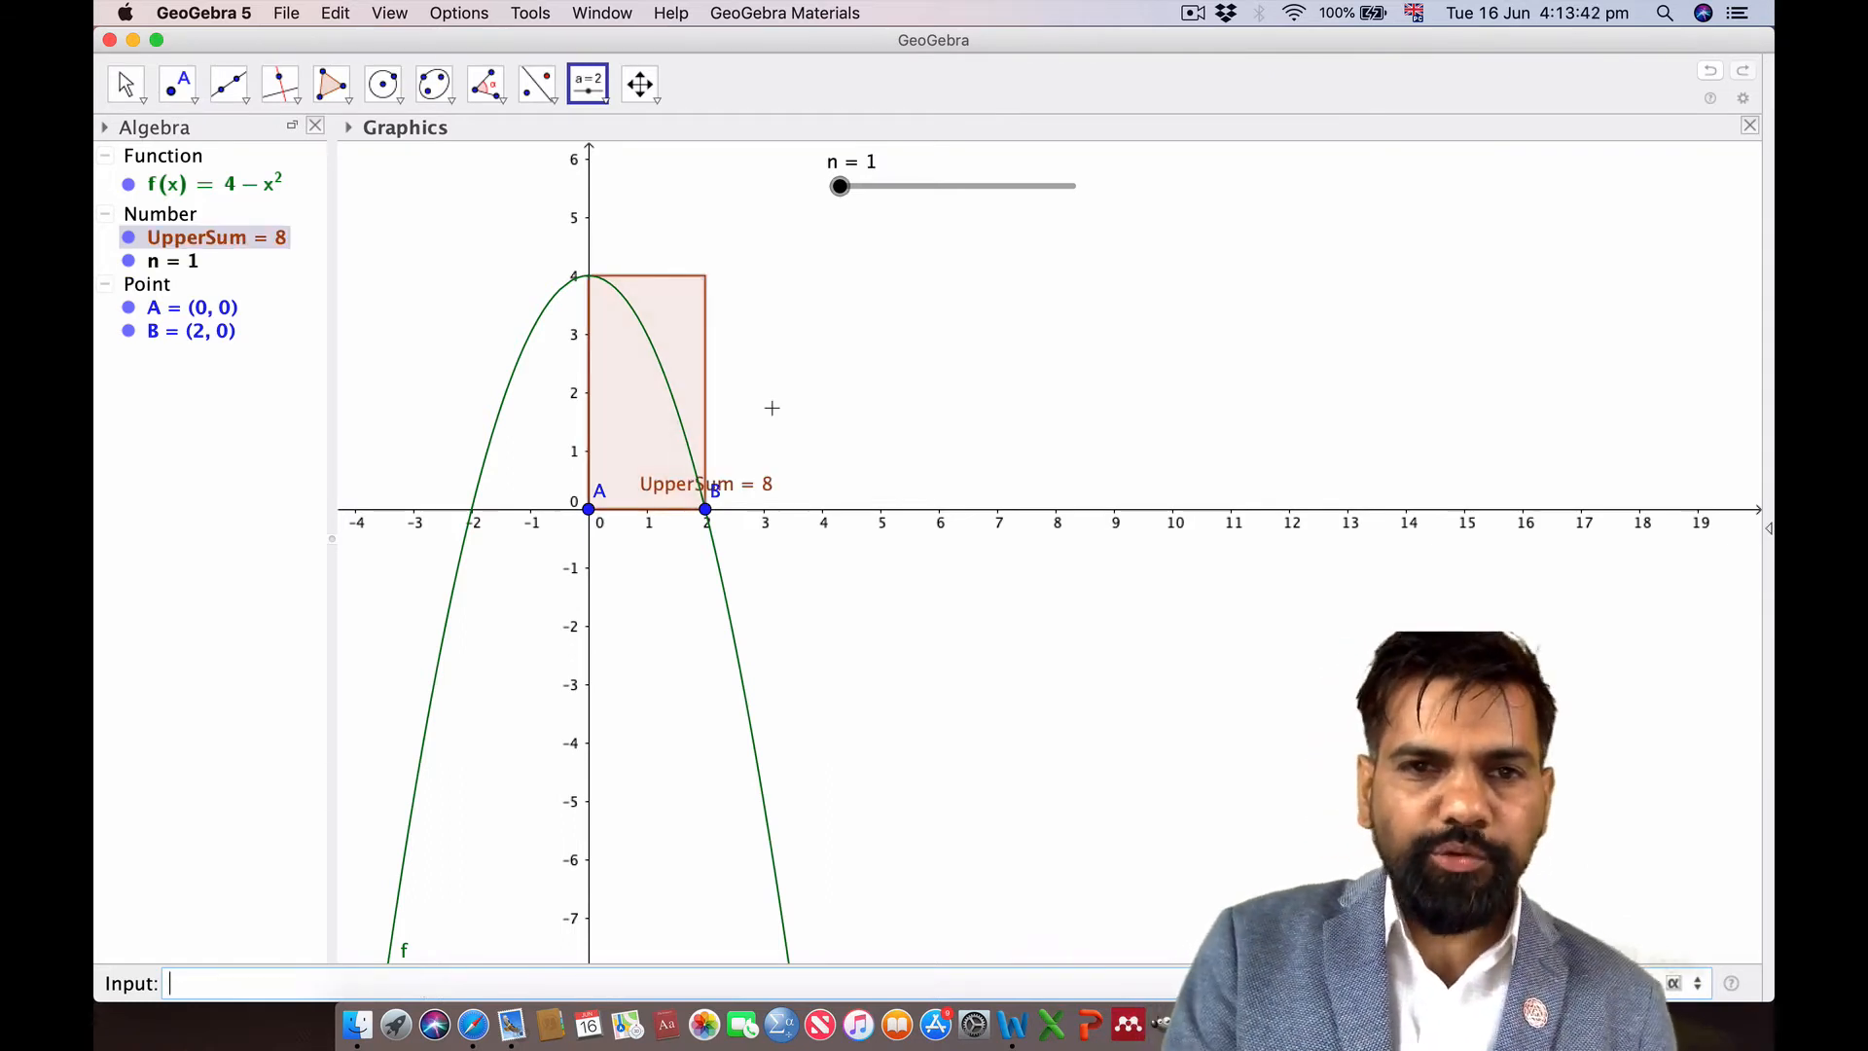
# Examine the upper-sum rectangles by raising n to 13, 32 and 36, and return n to 1
pyautogui.moveTo(841, 189); pyautogui.dragTo(867, 189)
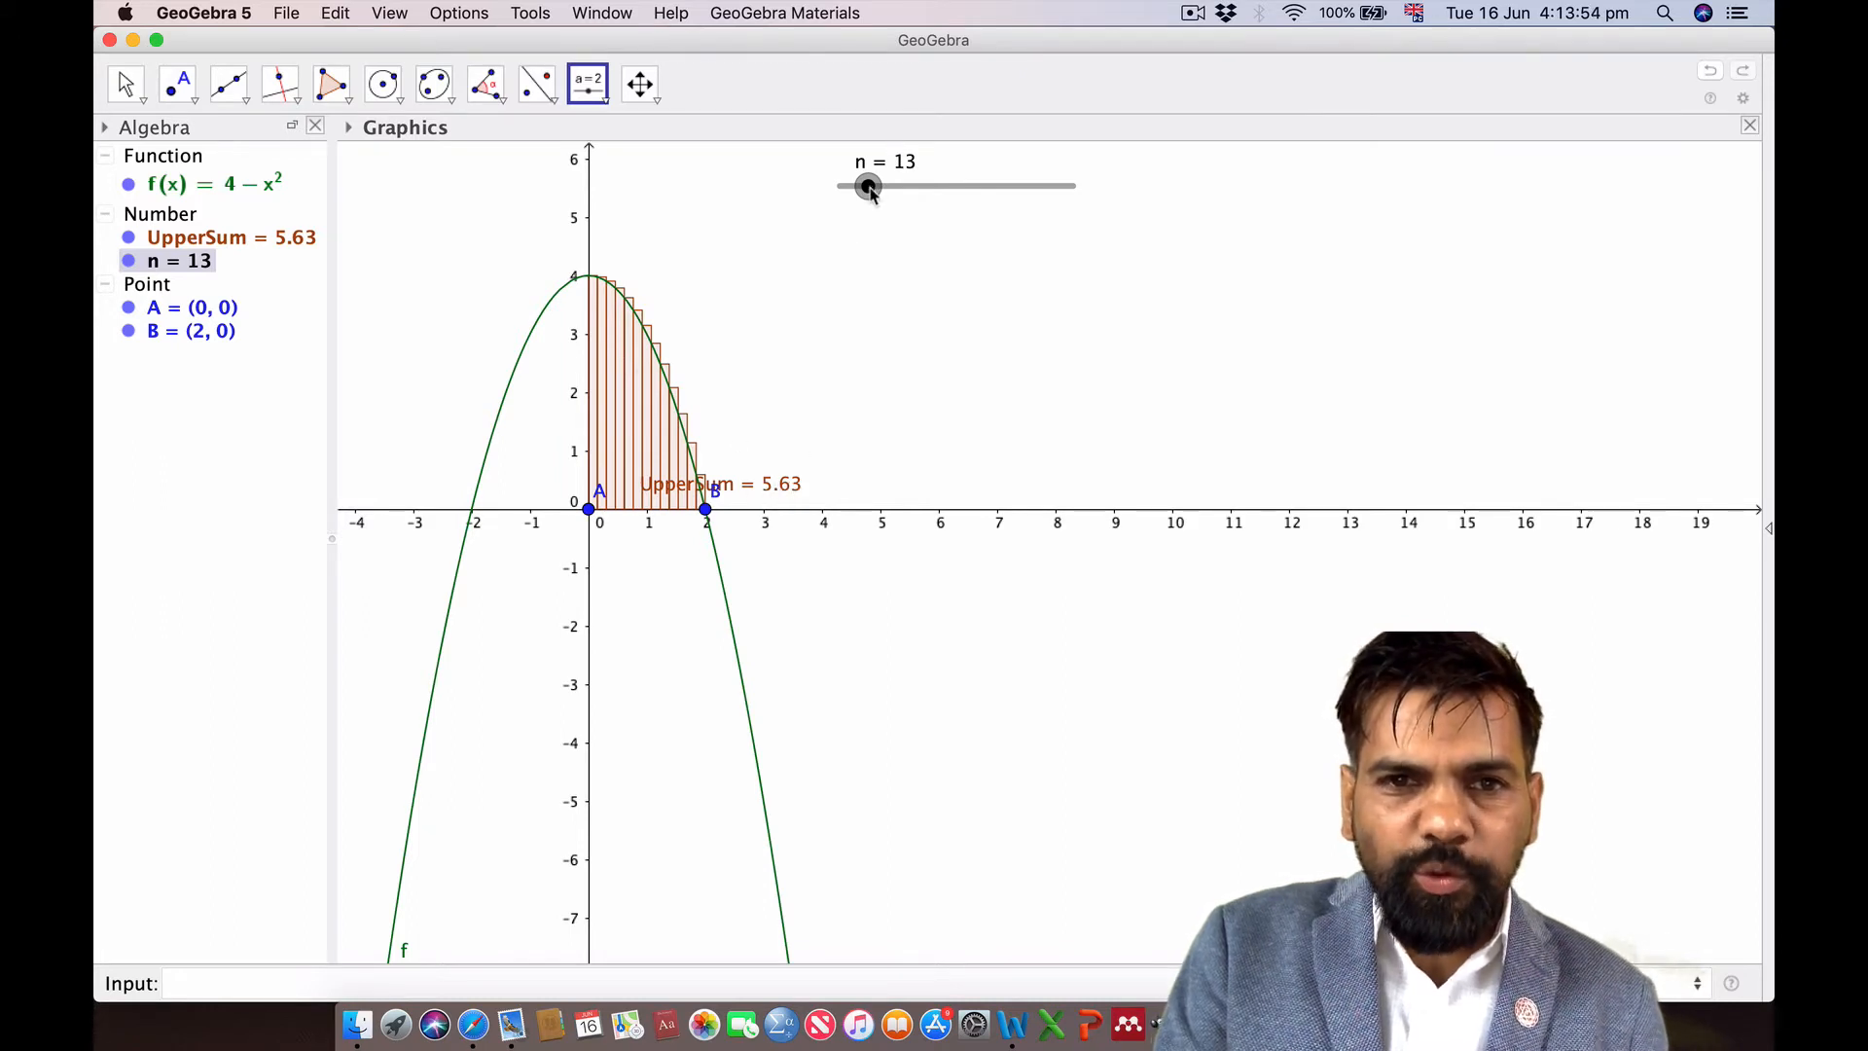
pyautogui.moveTo(871, 190); pyautogui.dragTo(915, 191)
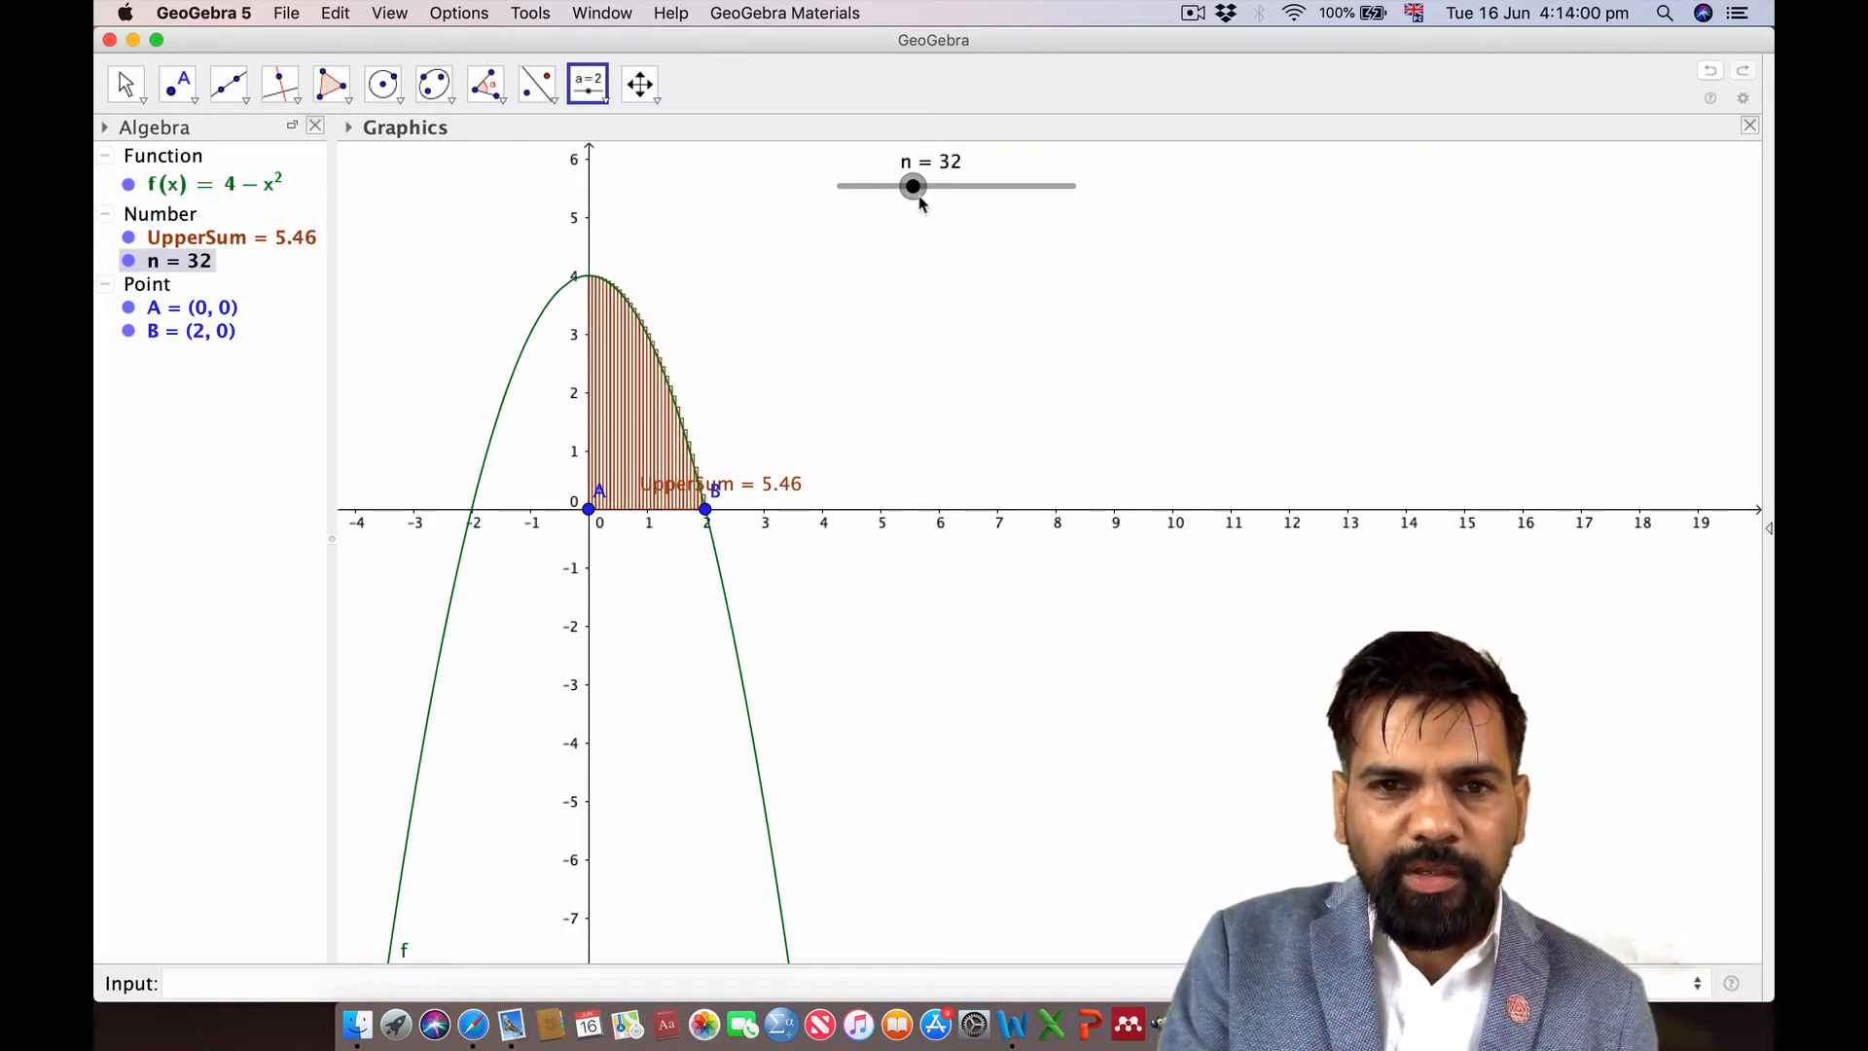
pyautogui.moveTo(914, 188); pyautogui.dragTo(924, 195)
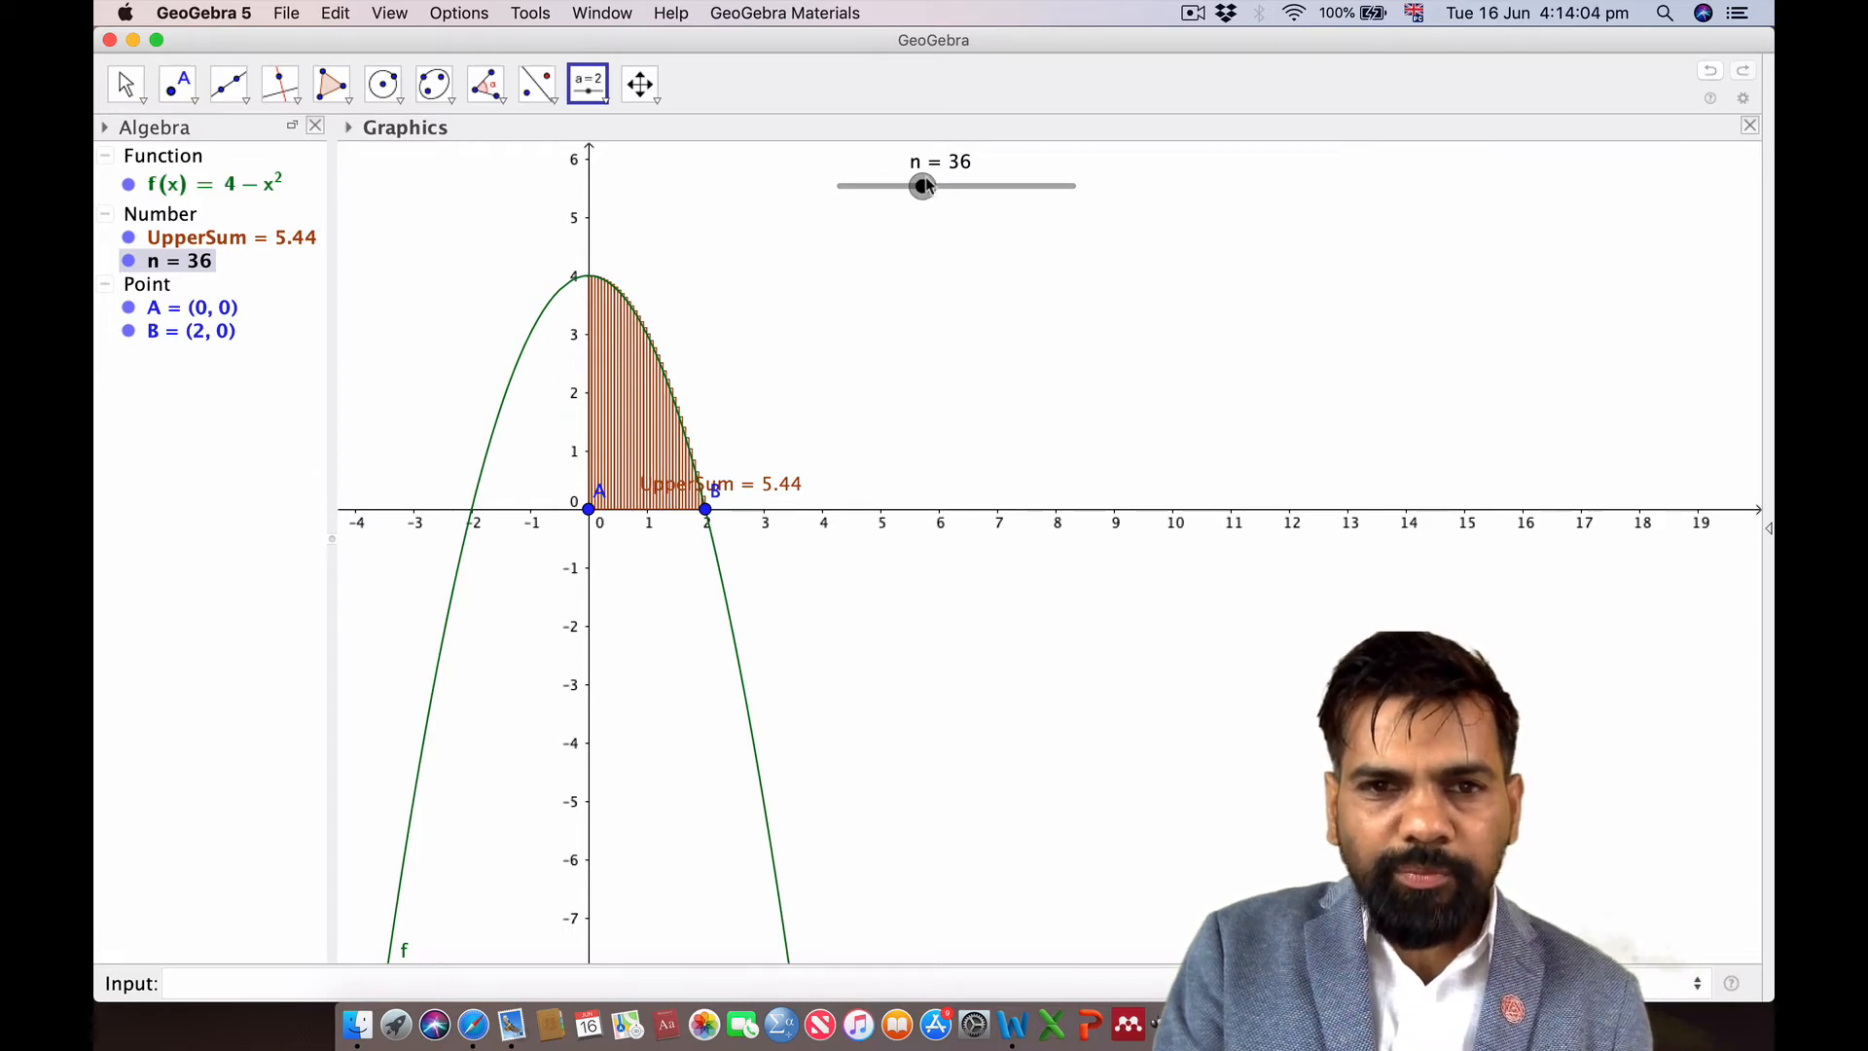
pyautogui.moveTo(927, 186); pyautogui.dragTo(829, 212)
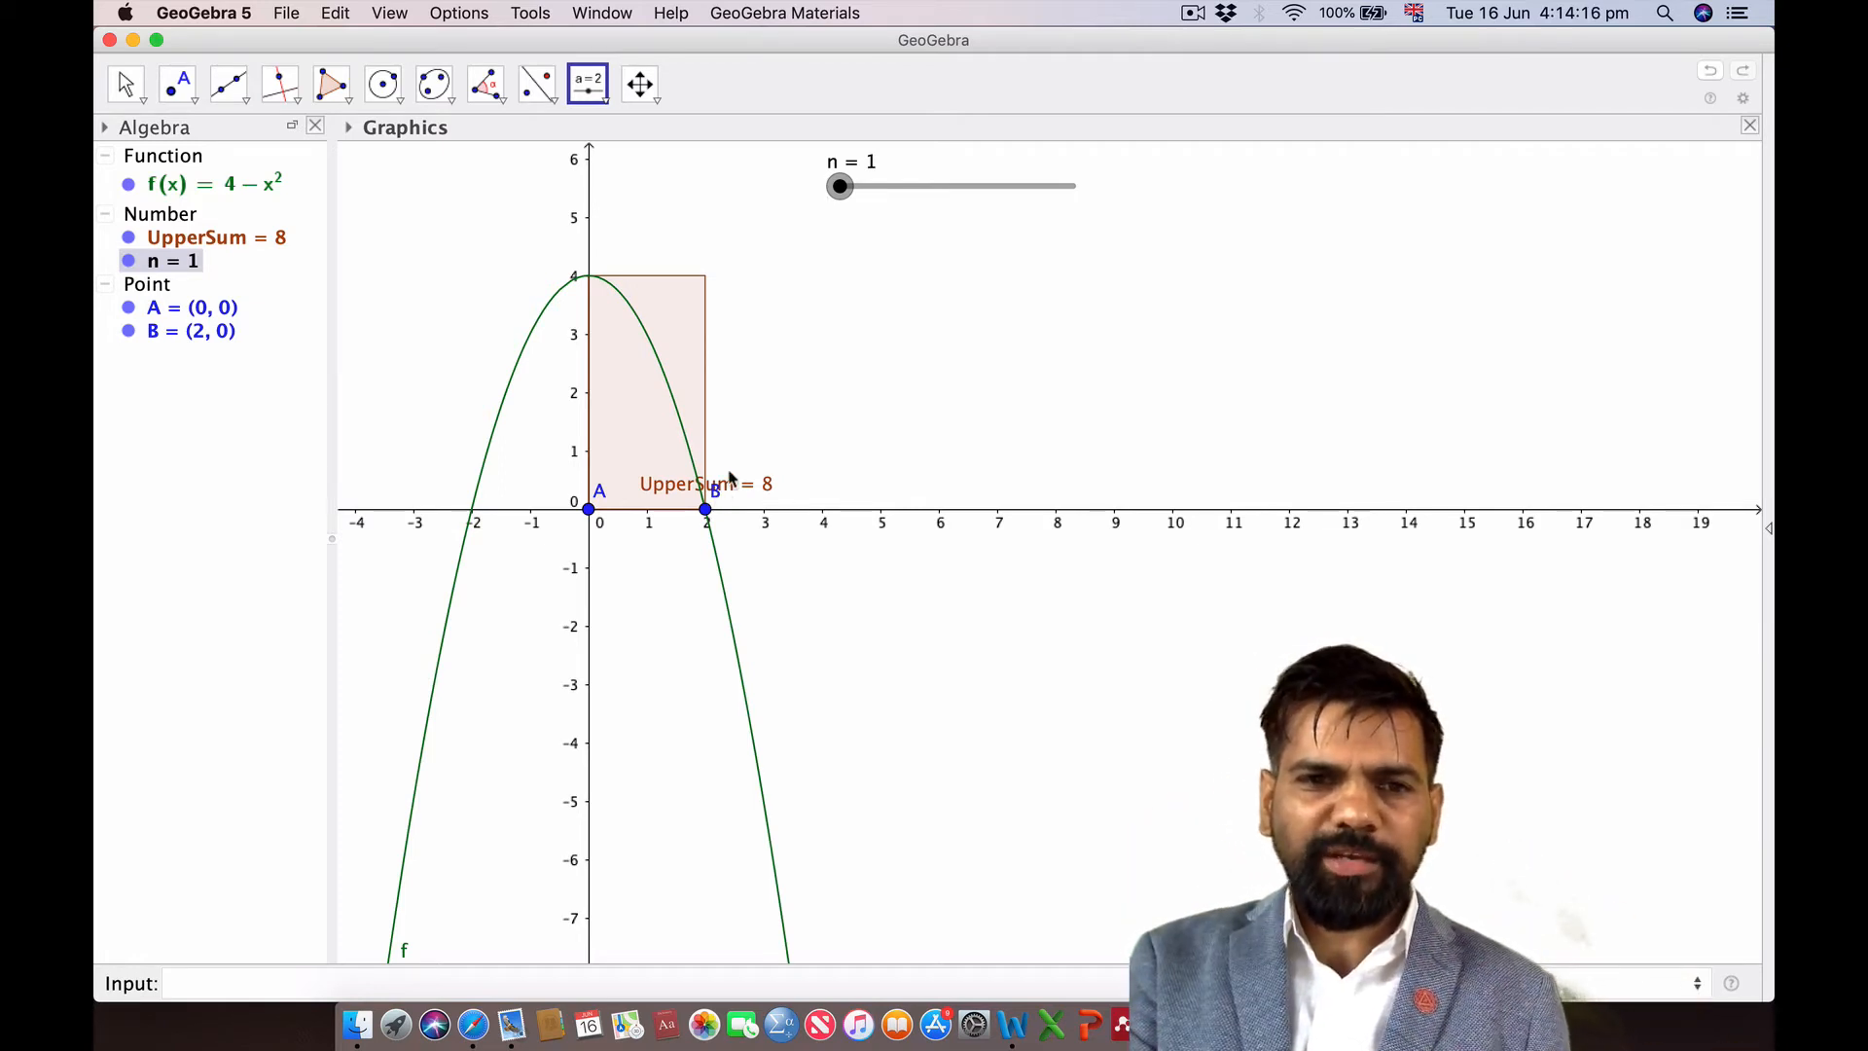
# Move the UpperSum label up away from point B, and run n up to 100 before setting it to 20
pyautogui.moveTo(734, 486); pyautogui.dragTo(772, 401)
pyautogui.moveTo(839, 186); pyautogui.dragTo(1078, 191)
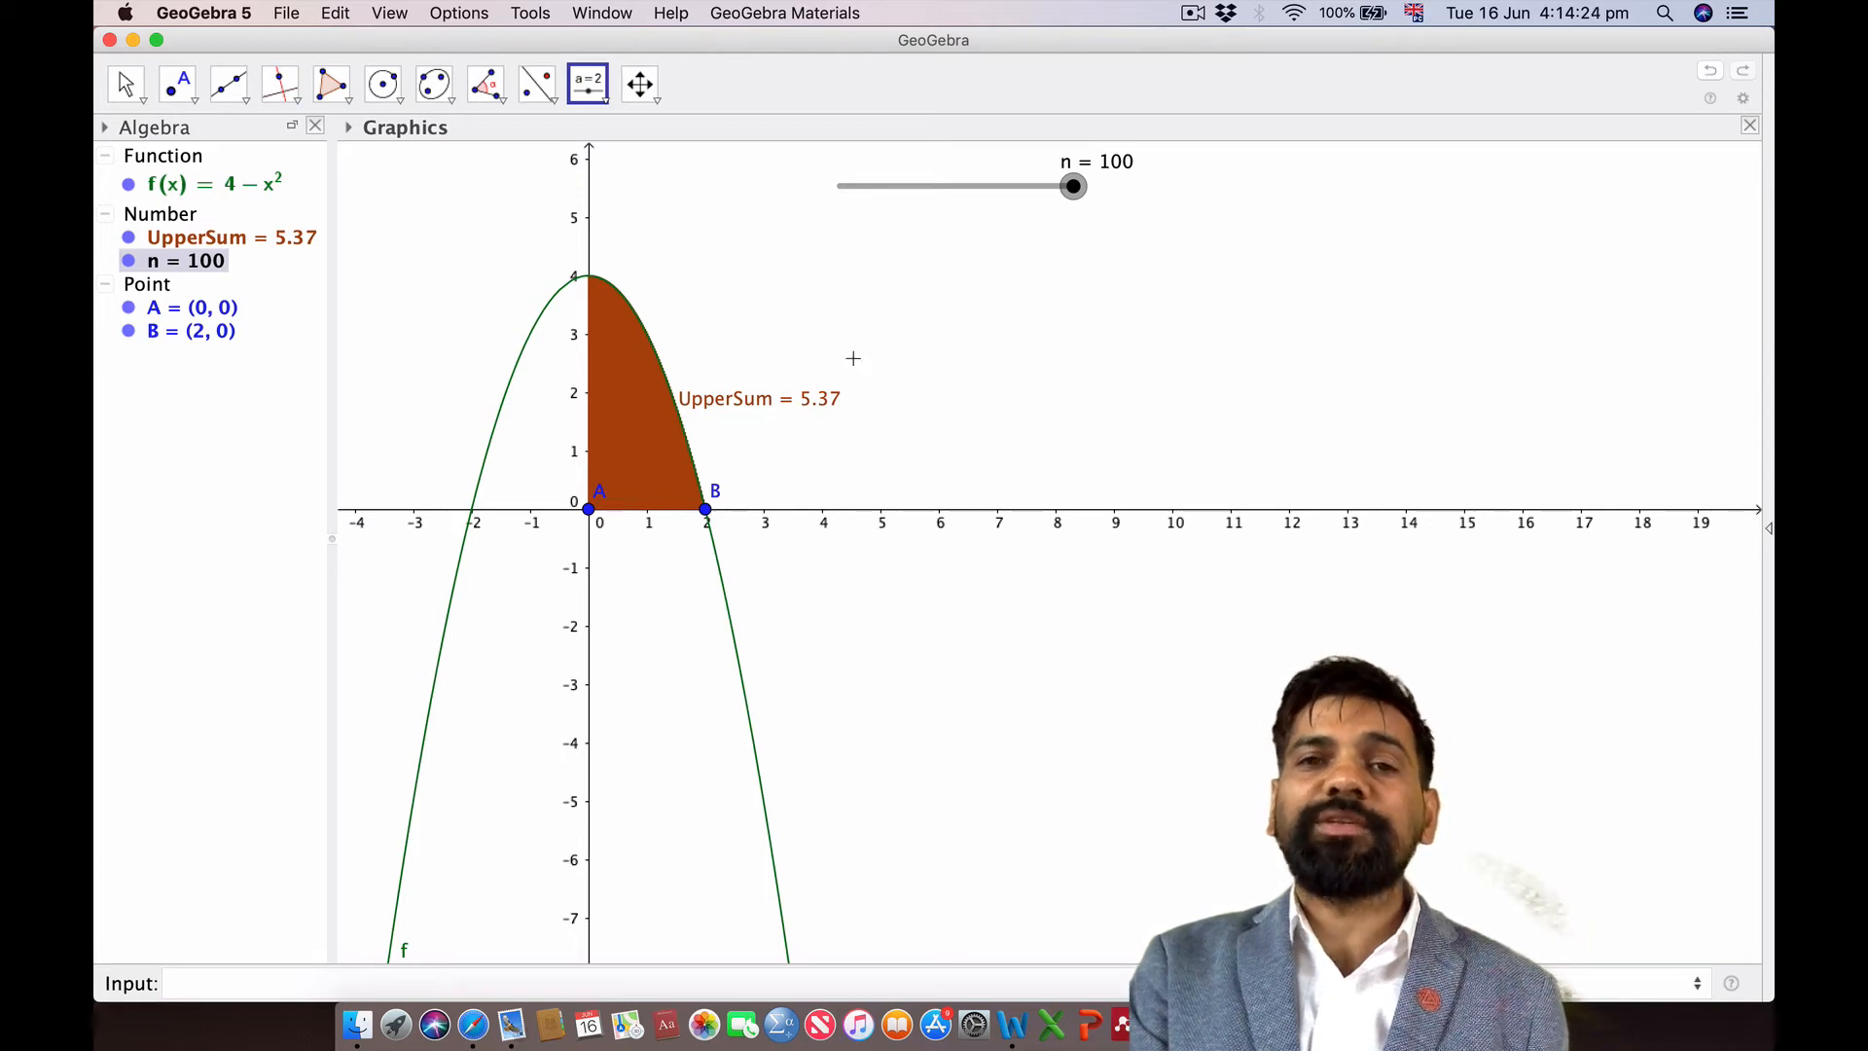
pyautogui.moveTo(1073, 186); pyautogui.dragTo(884, 187)
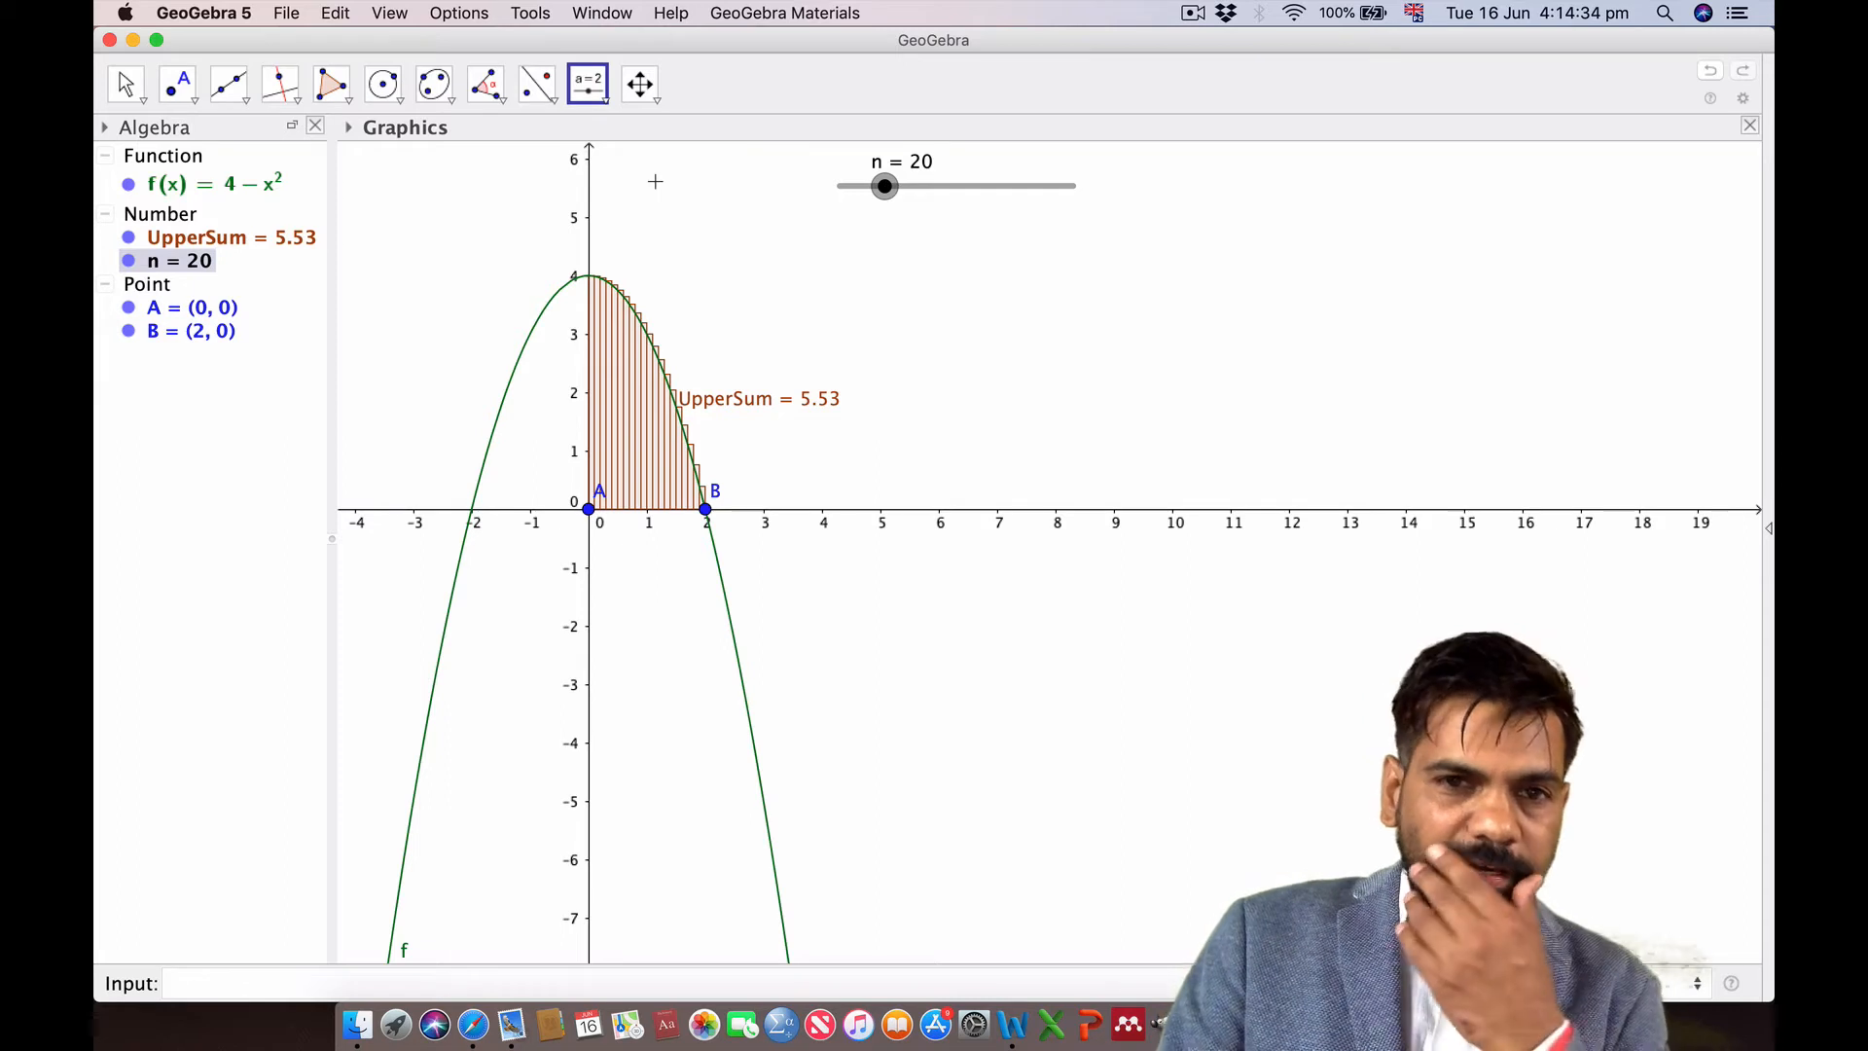
# Define LowerSum=LowerSum[f, x(A), x(B), n] to draw the lower-sum rectangles between A and B
pyautogui.click(217, 989)
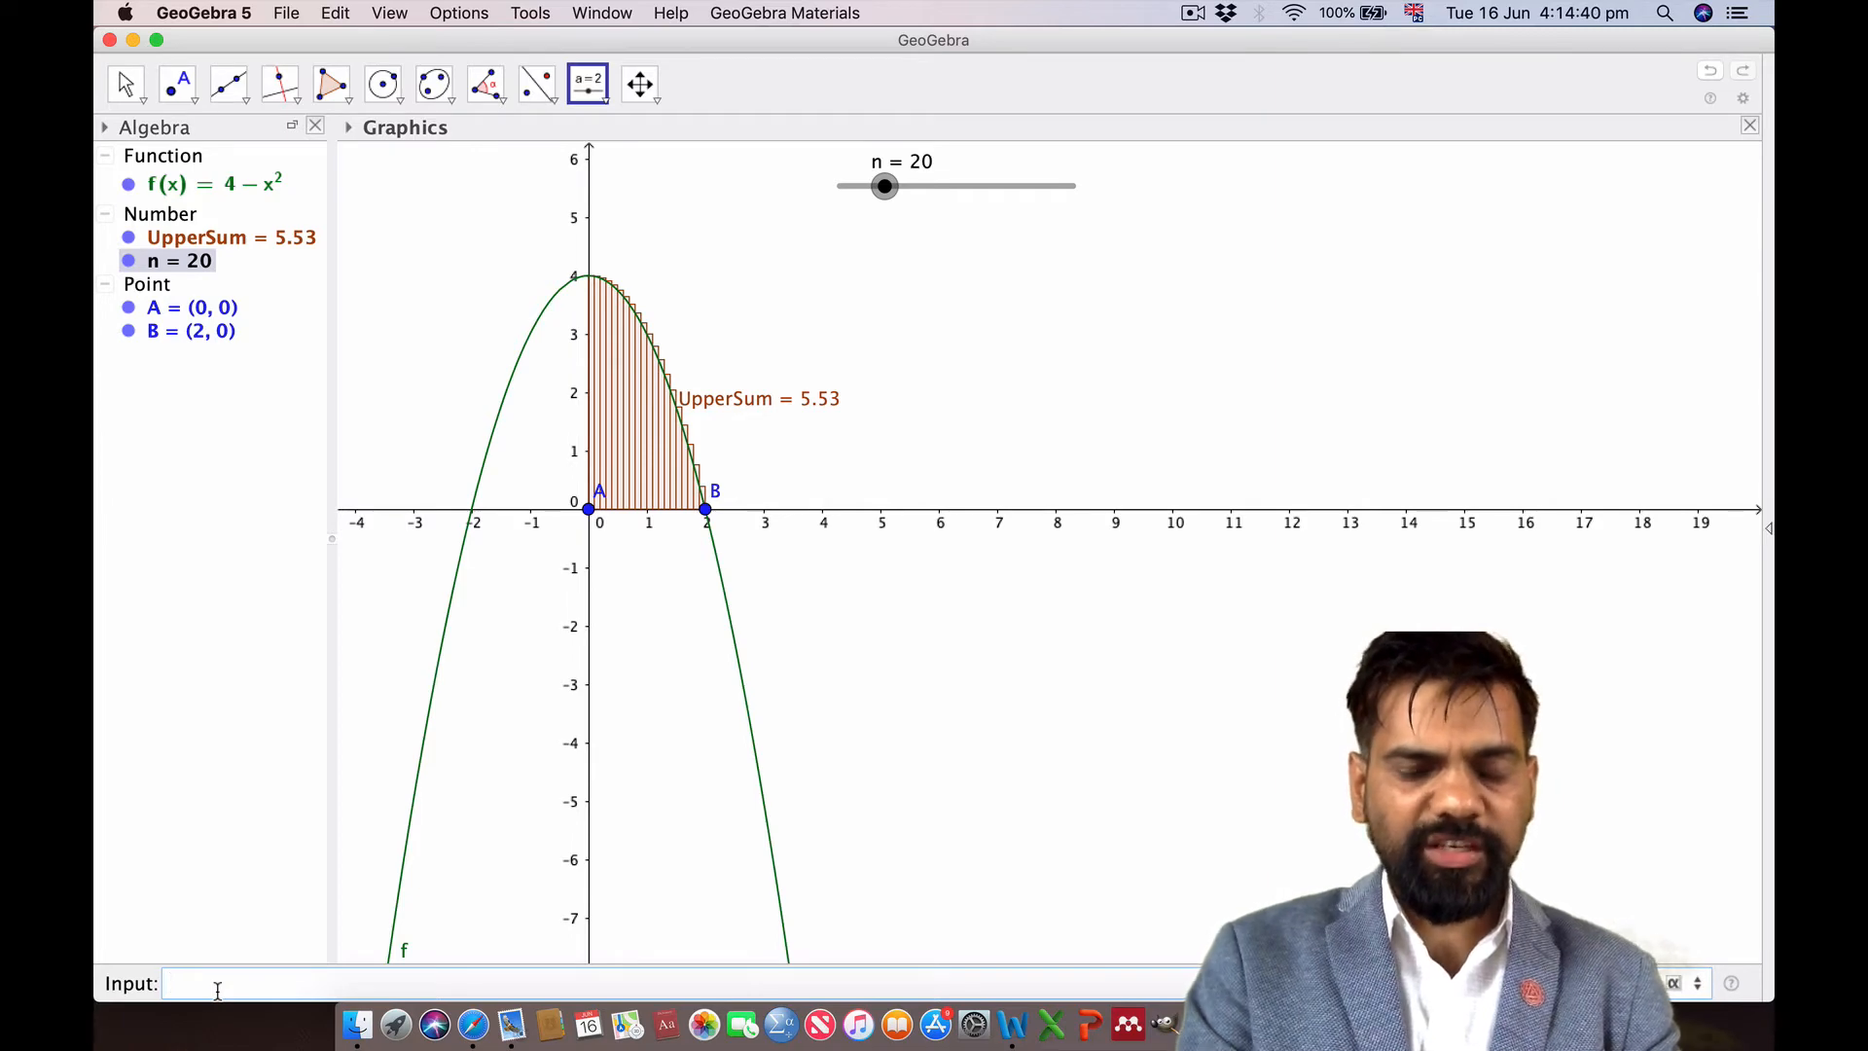
pyautogui.write('Lowe')
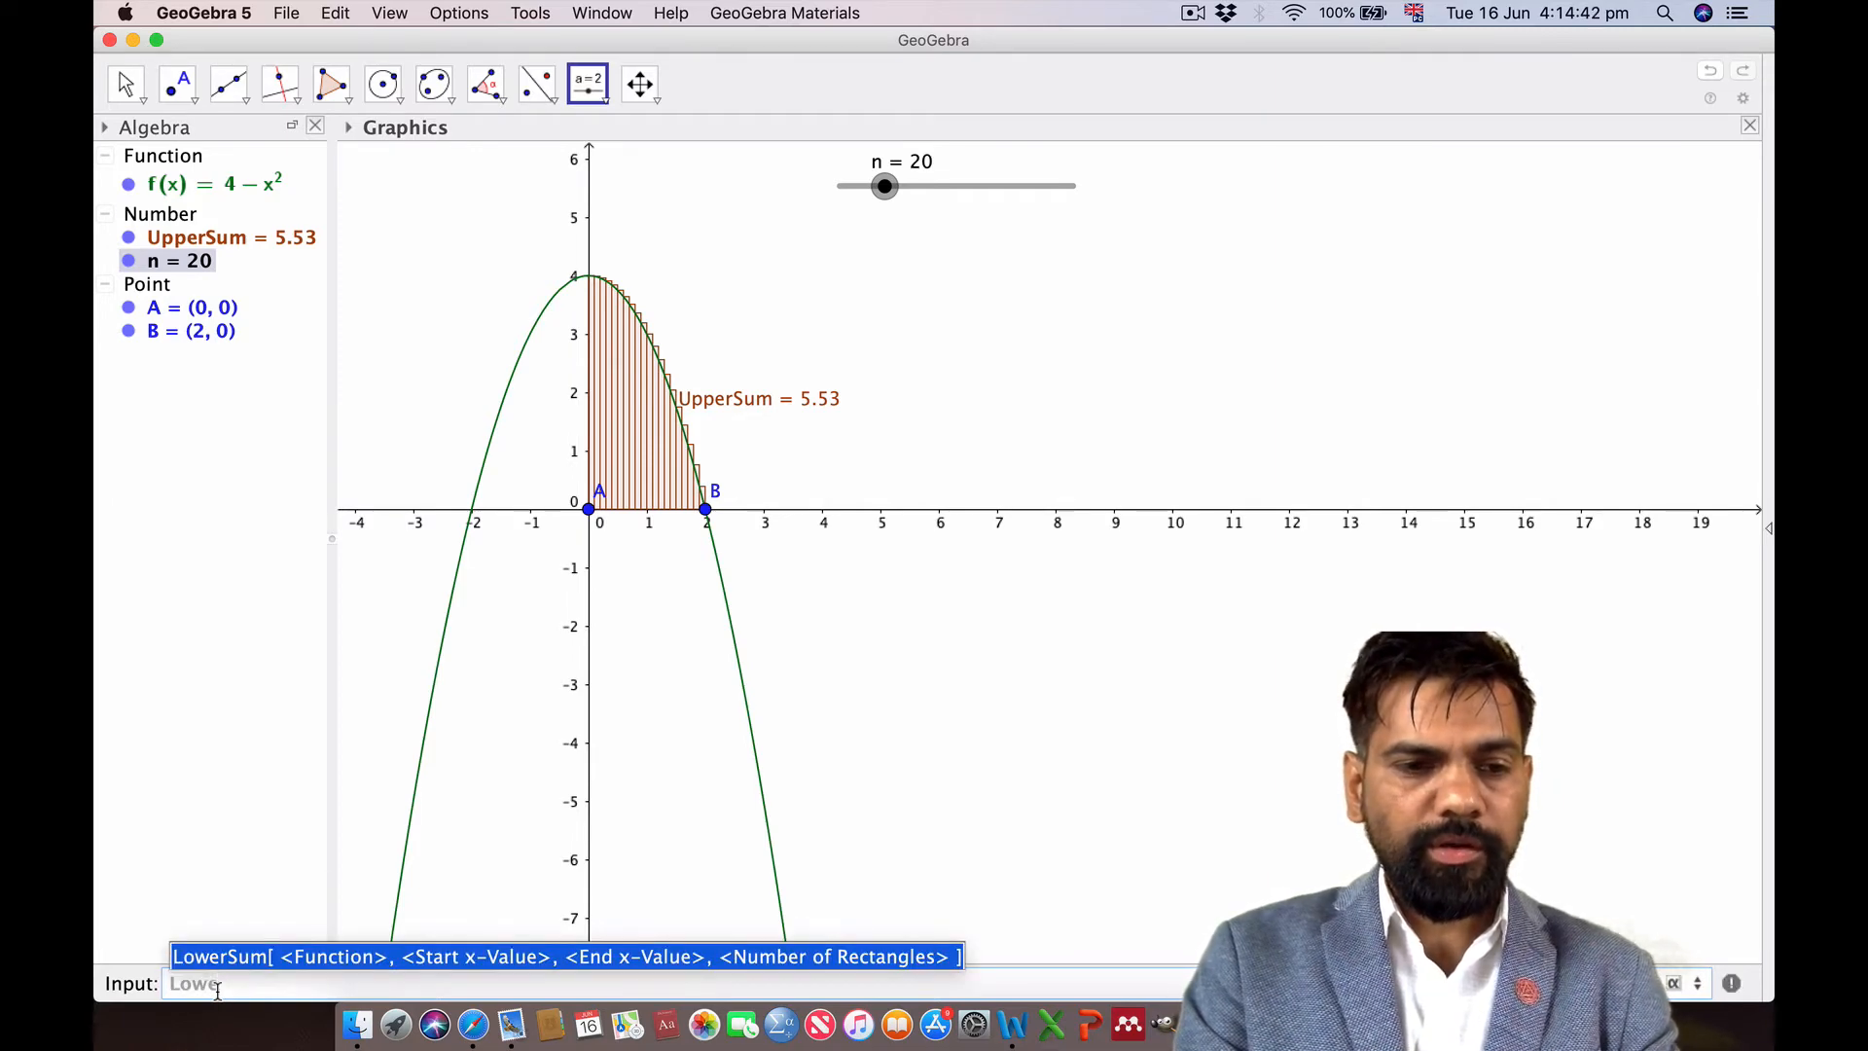
pyautogui.write('rSum')
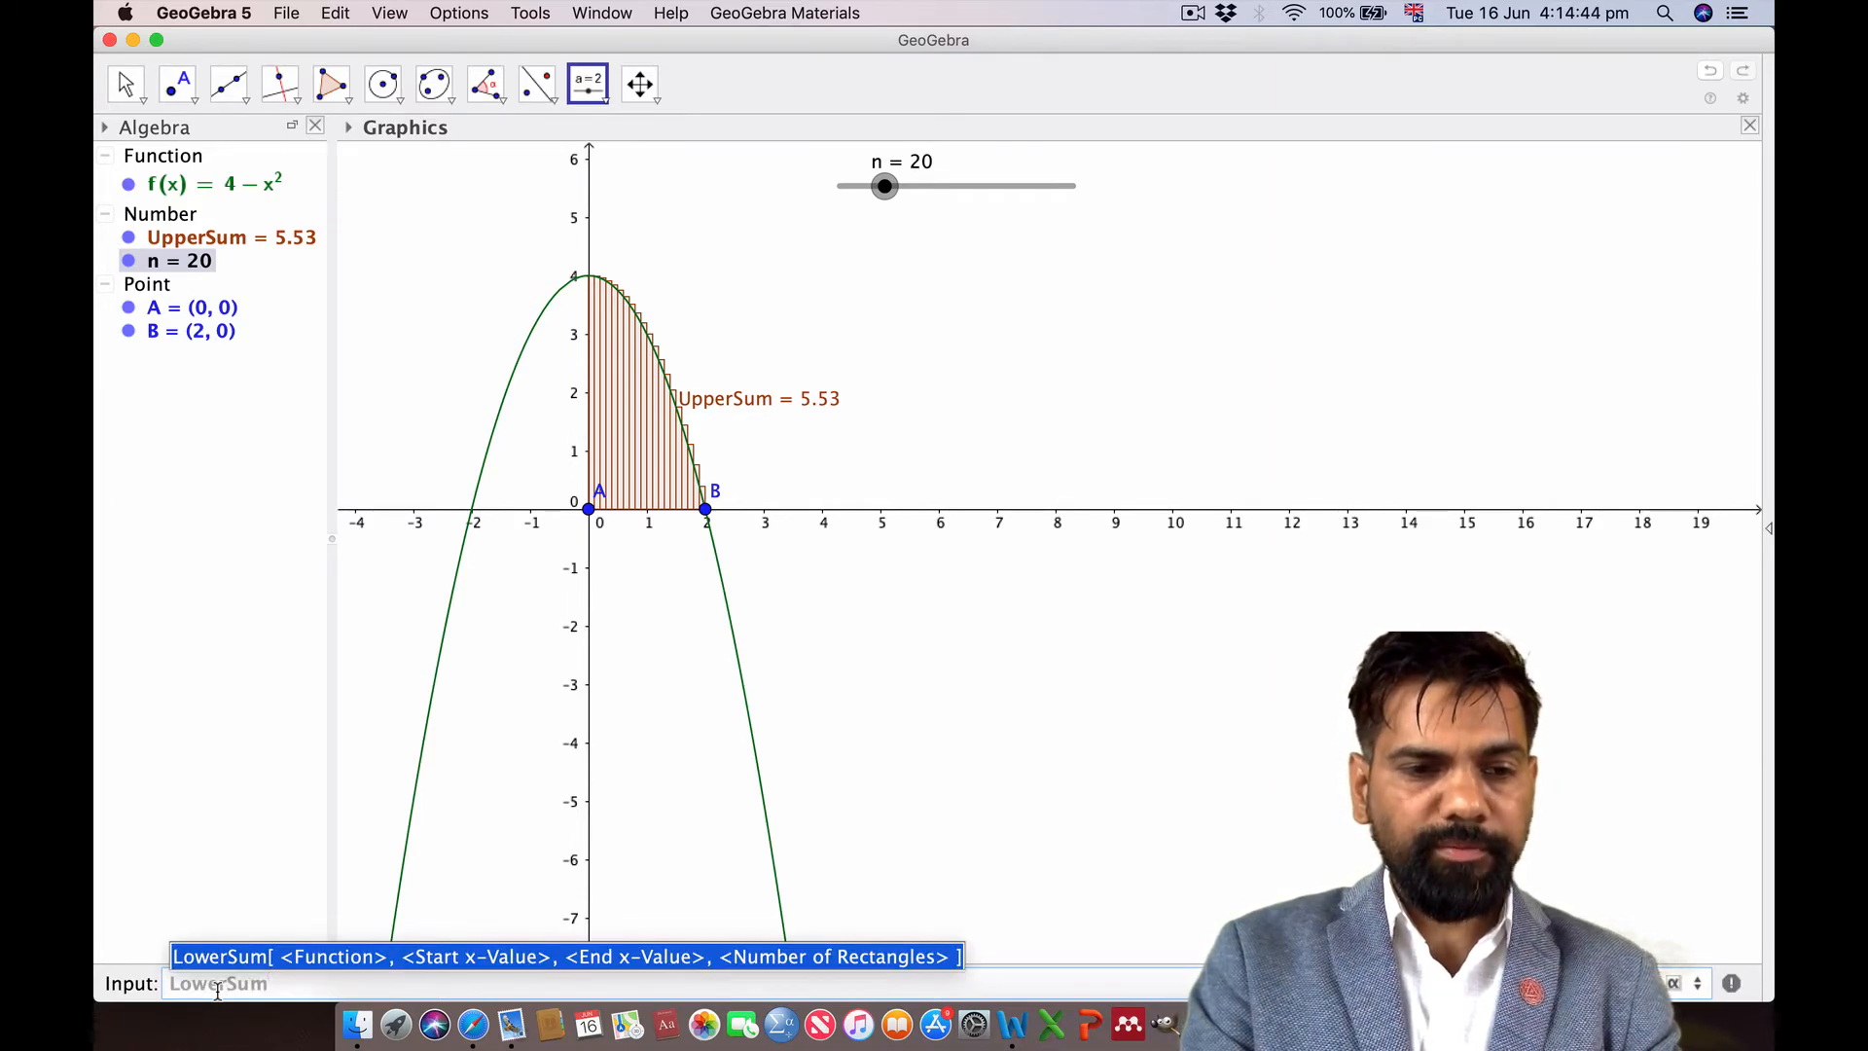
pyautogui.write('=')
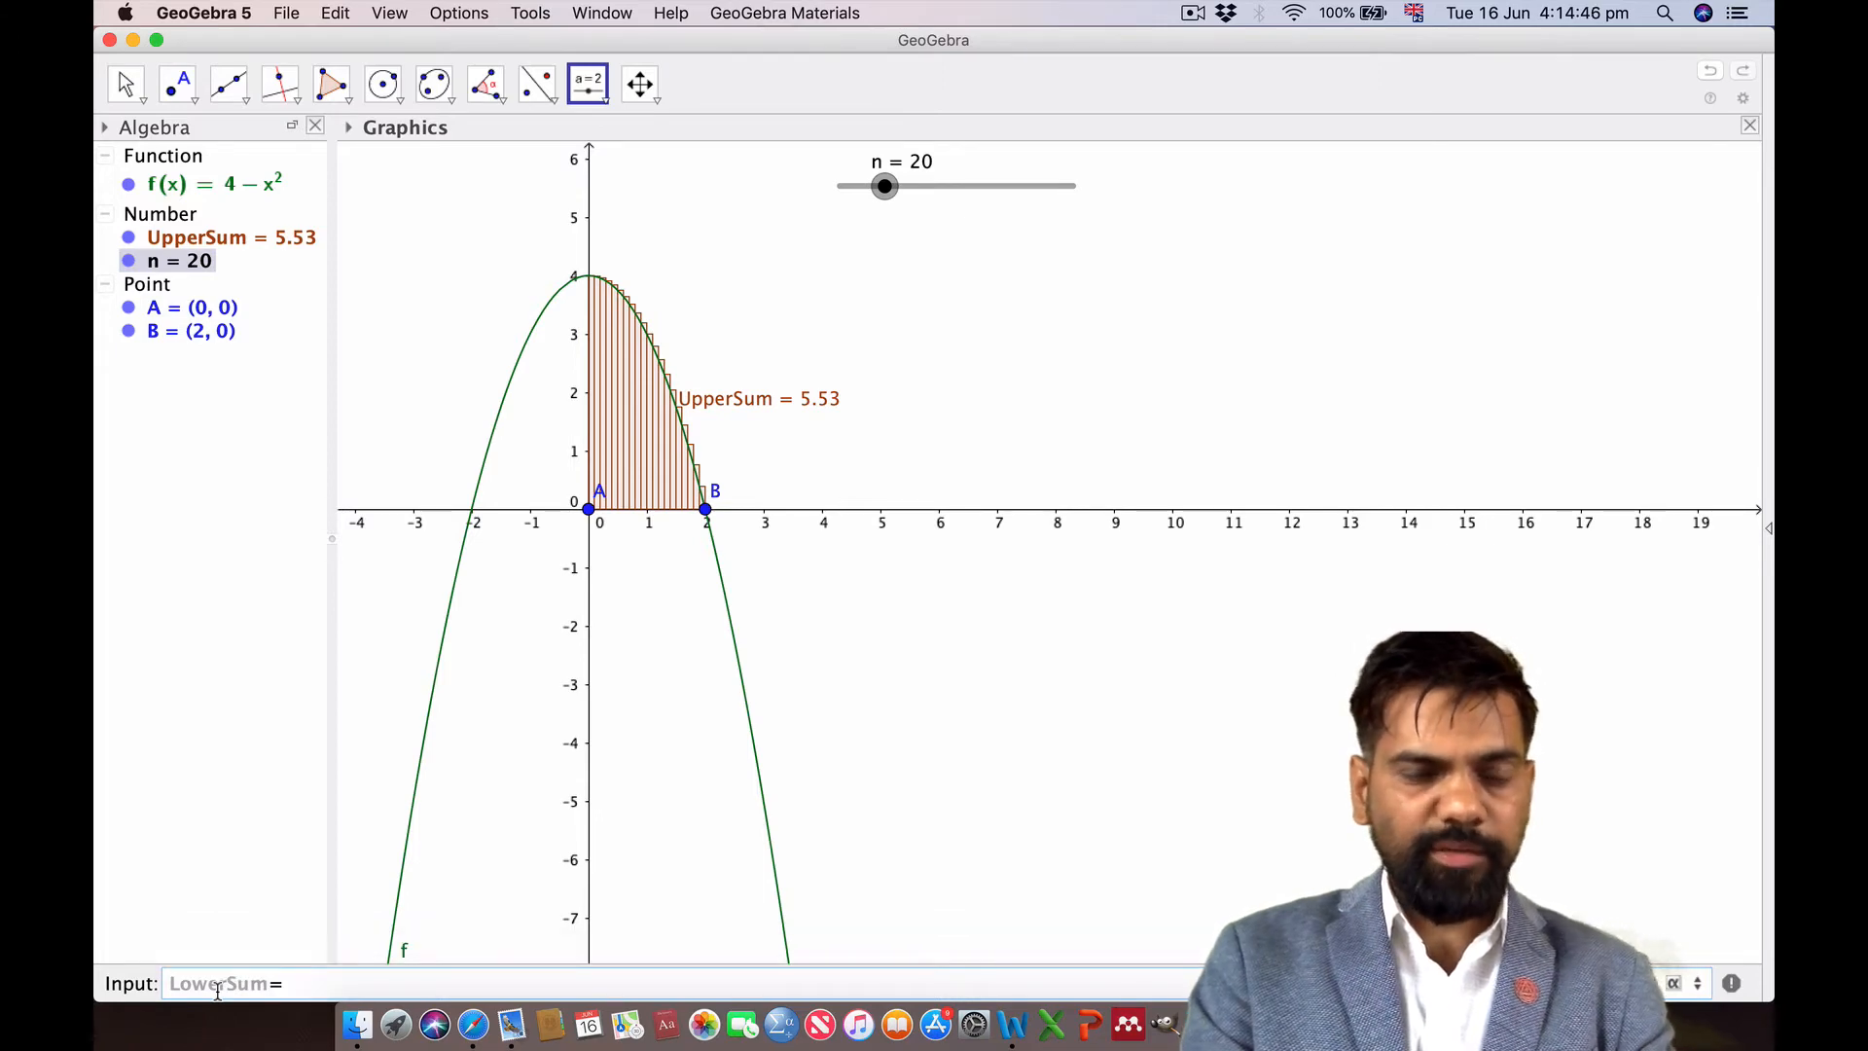
pyautogui.write('Lower')
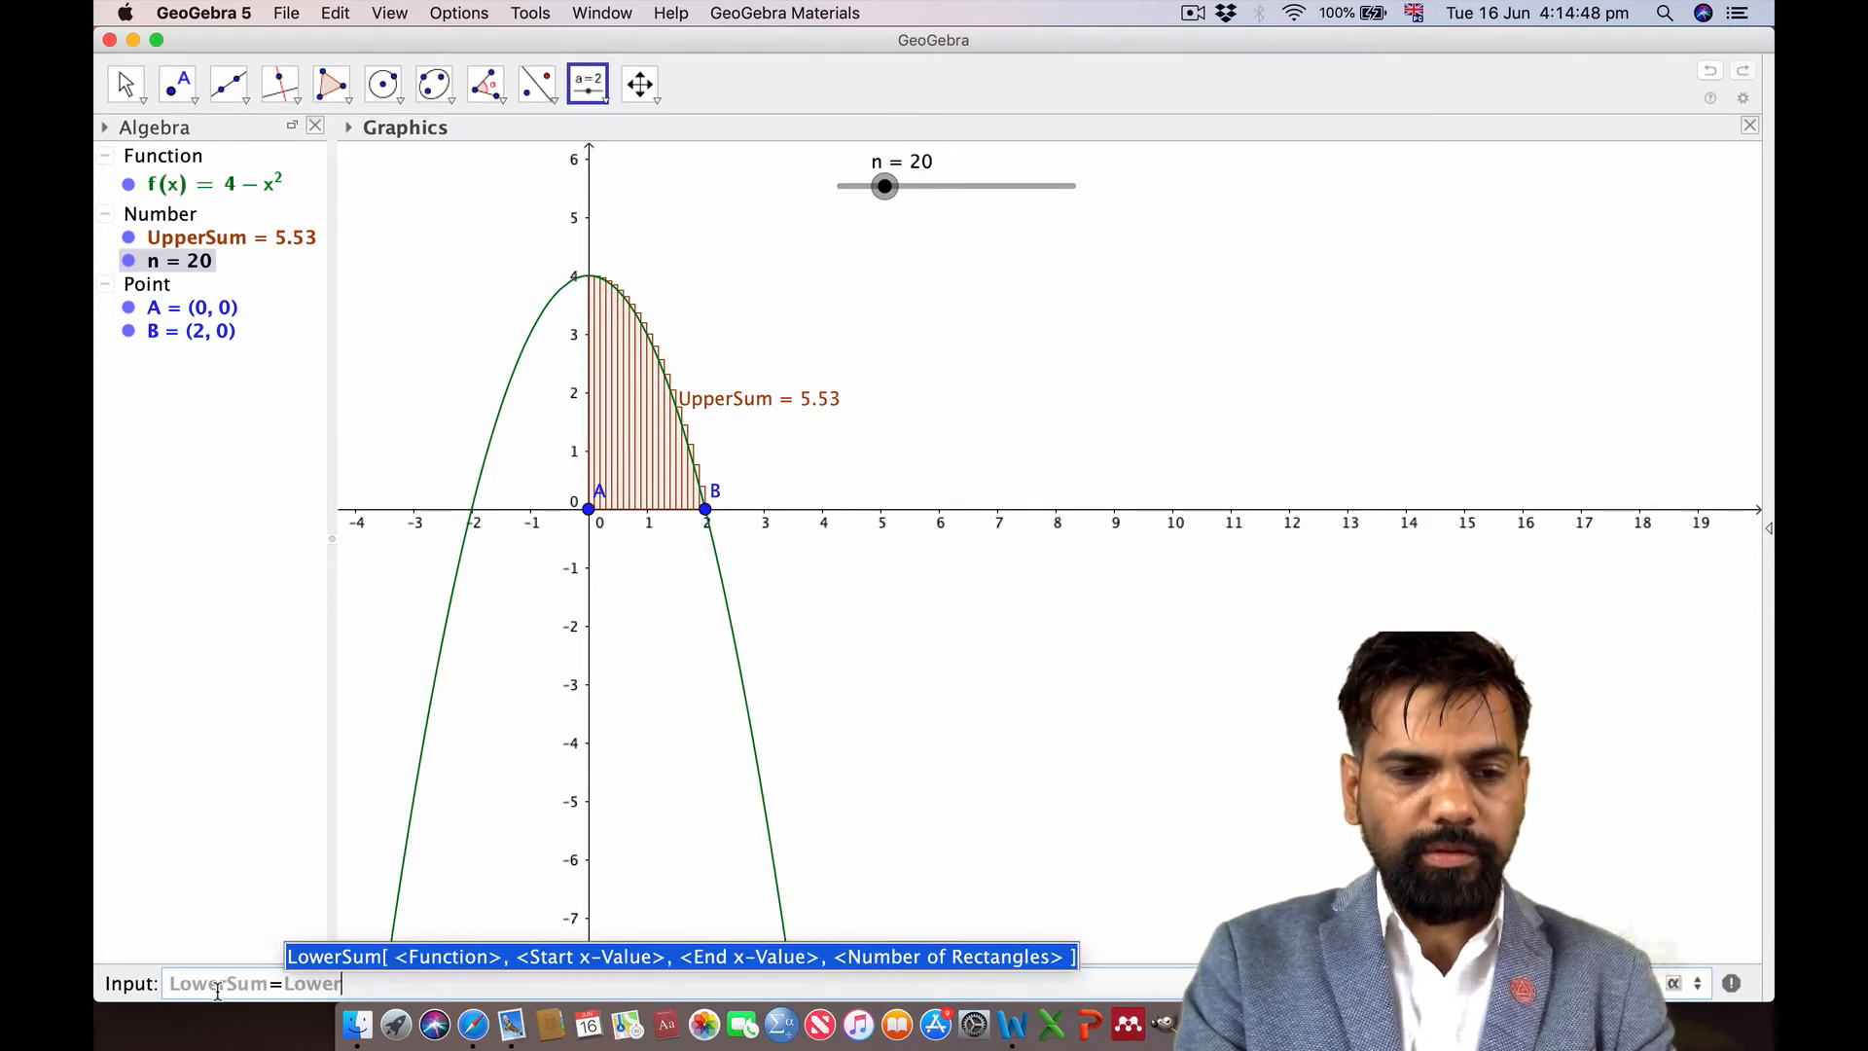
pyautogui.write('Su')
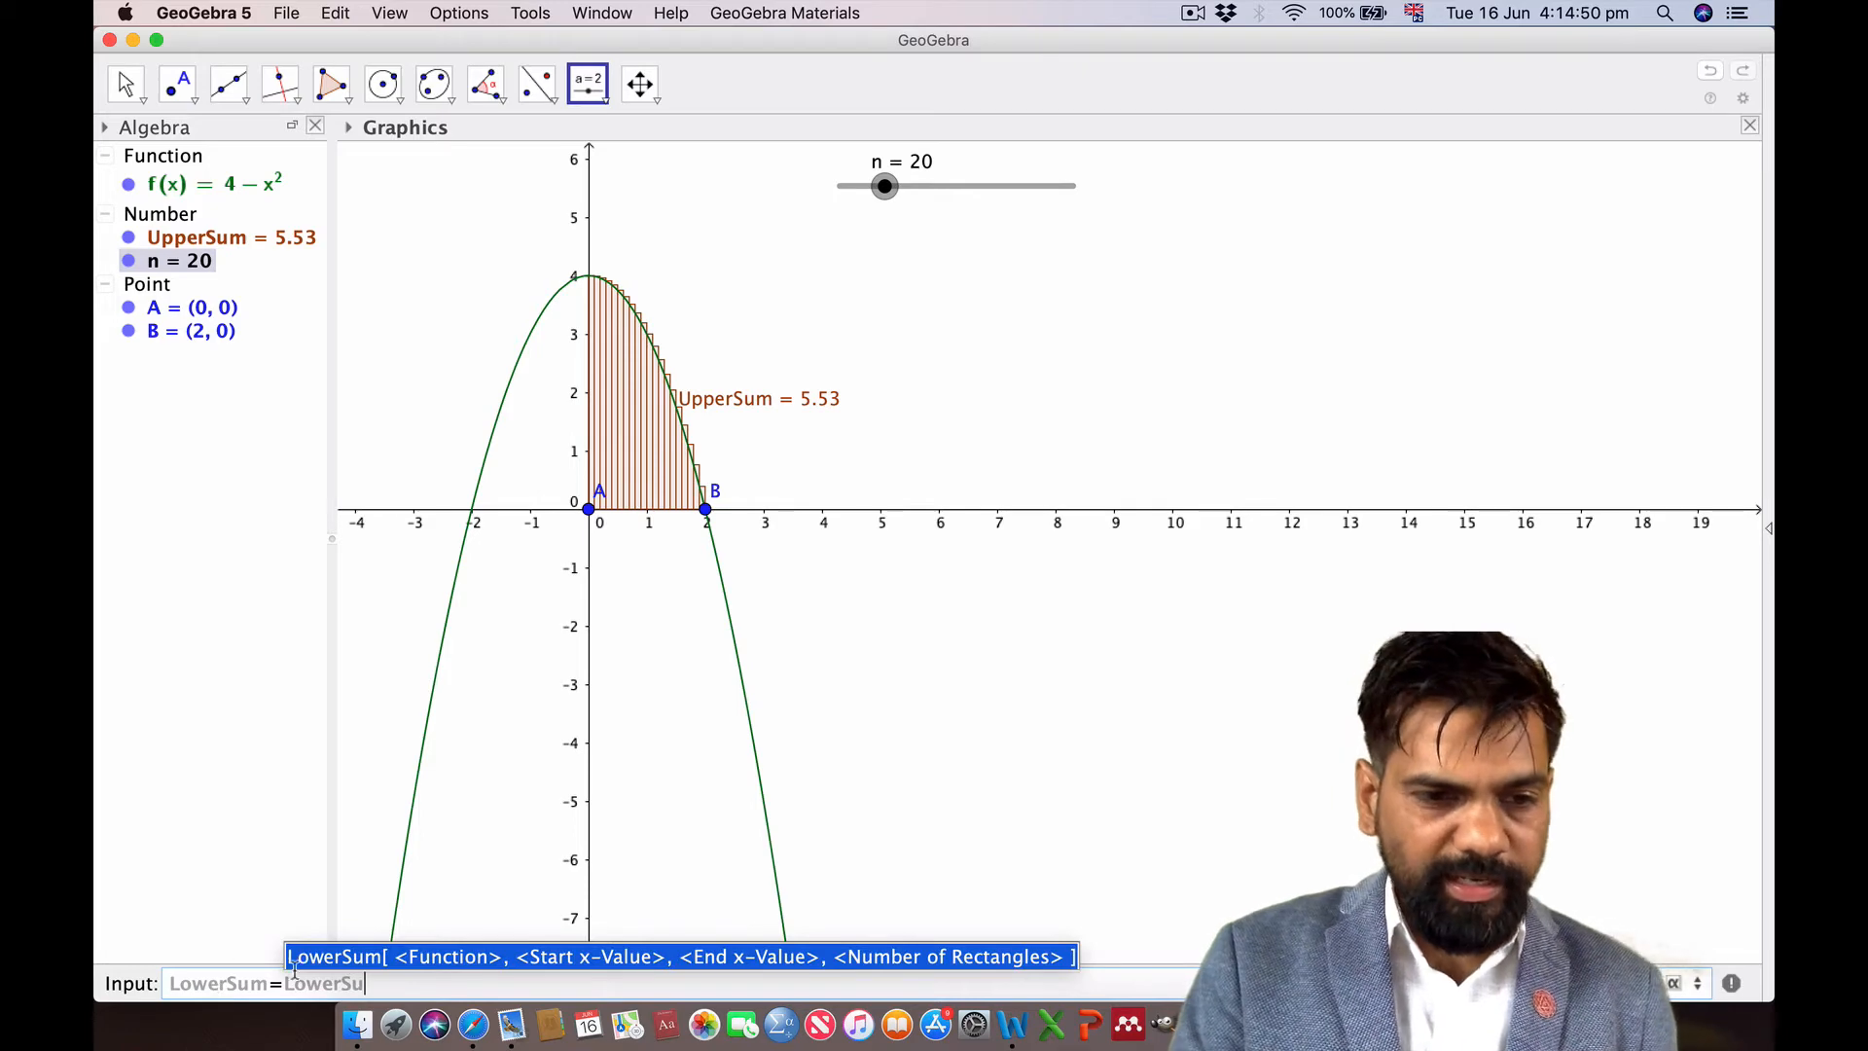
pyautogui.click(347, 960)
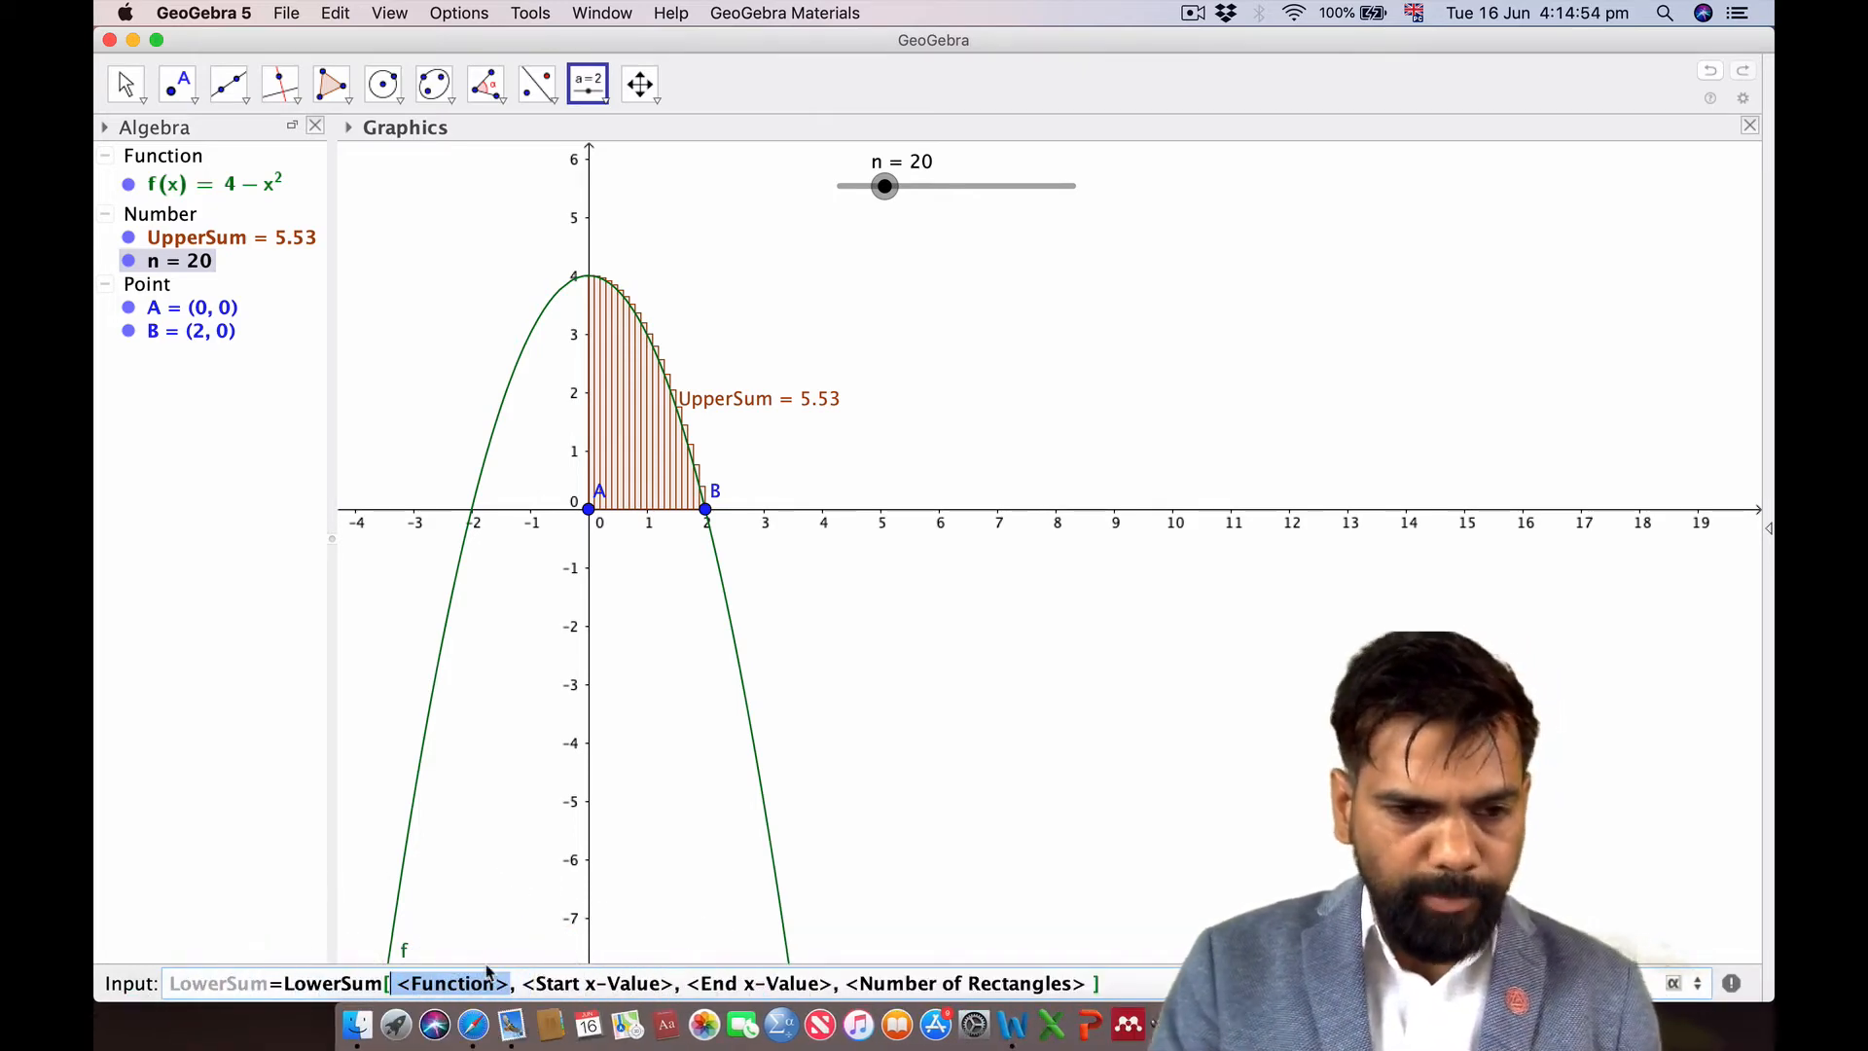
pyautogui.write('f')
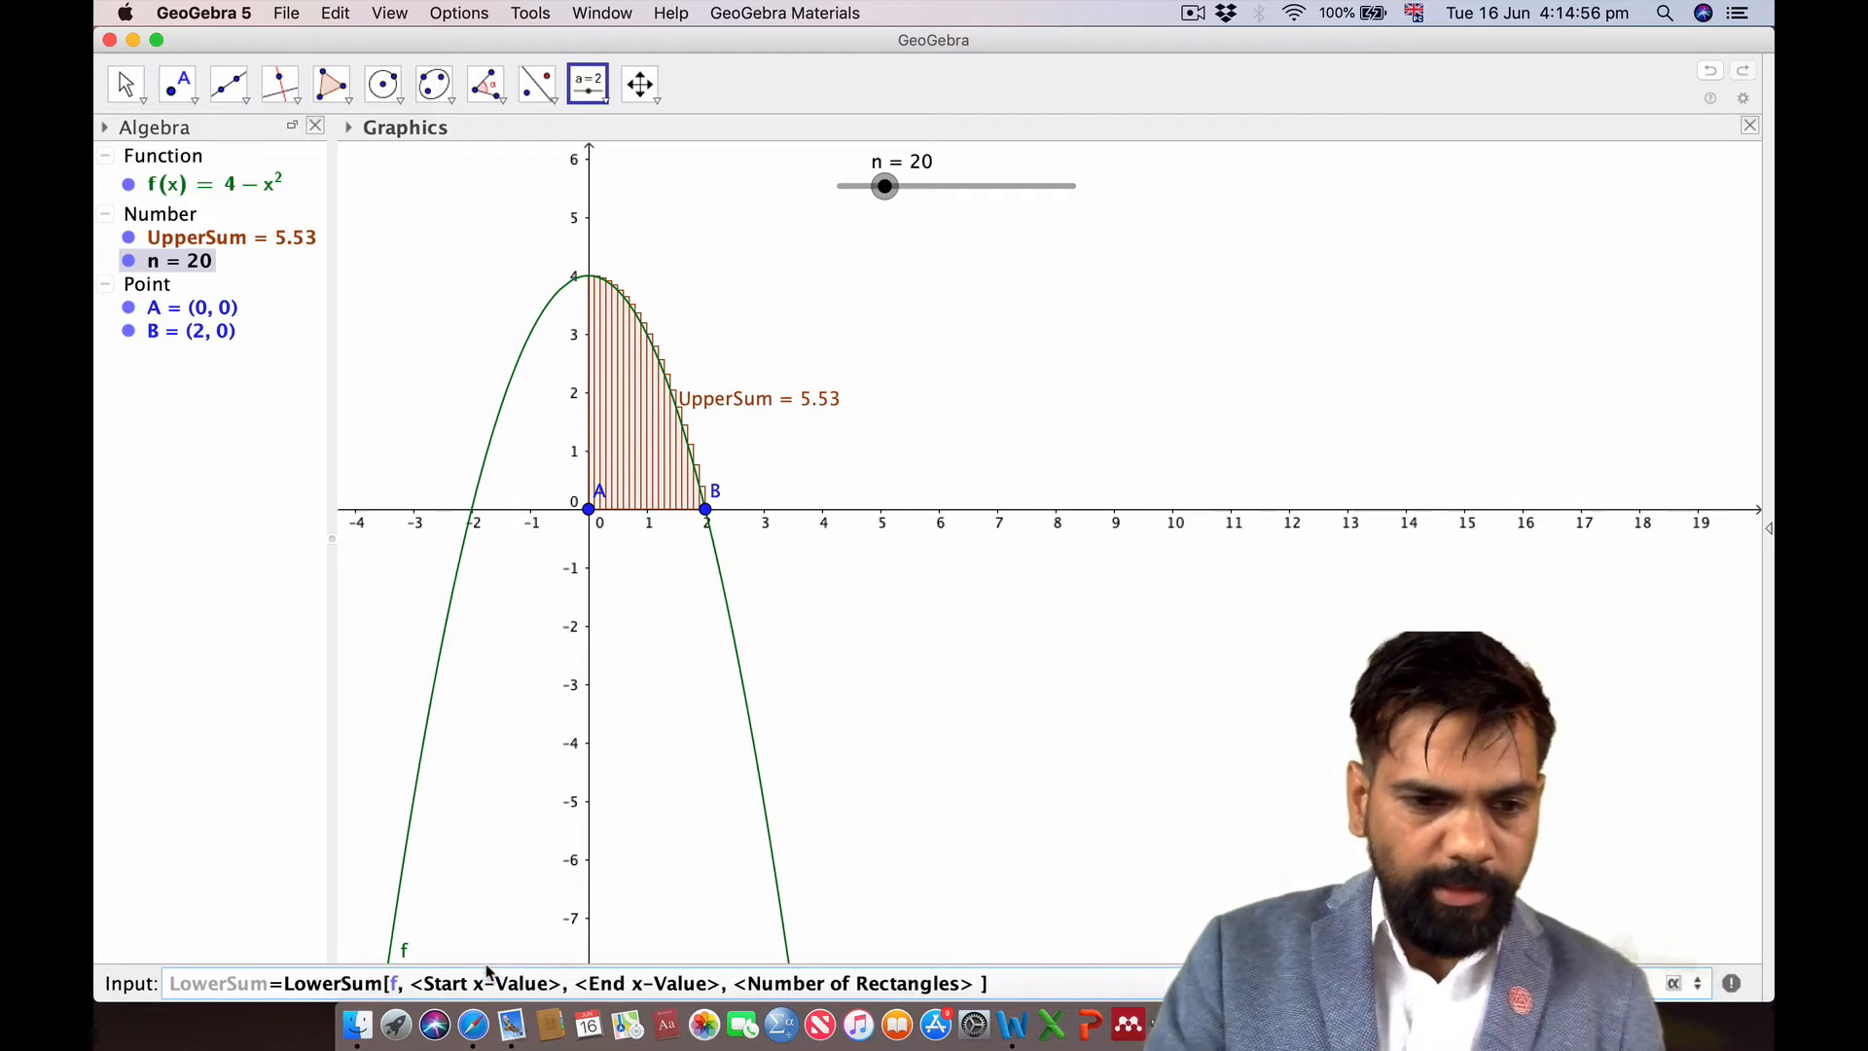
pyautogui.press('Tab')
pyautogui.write('x')
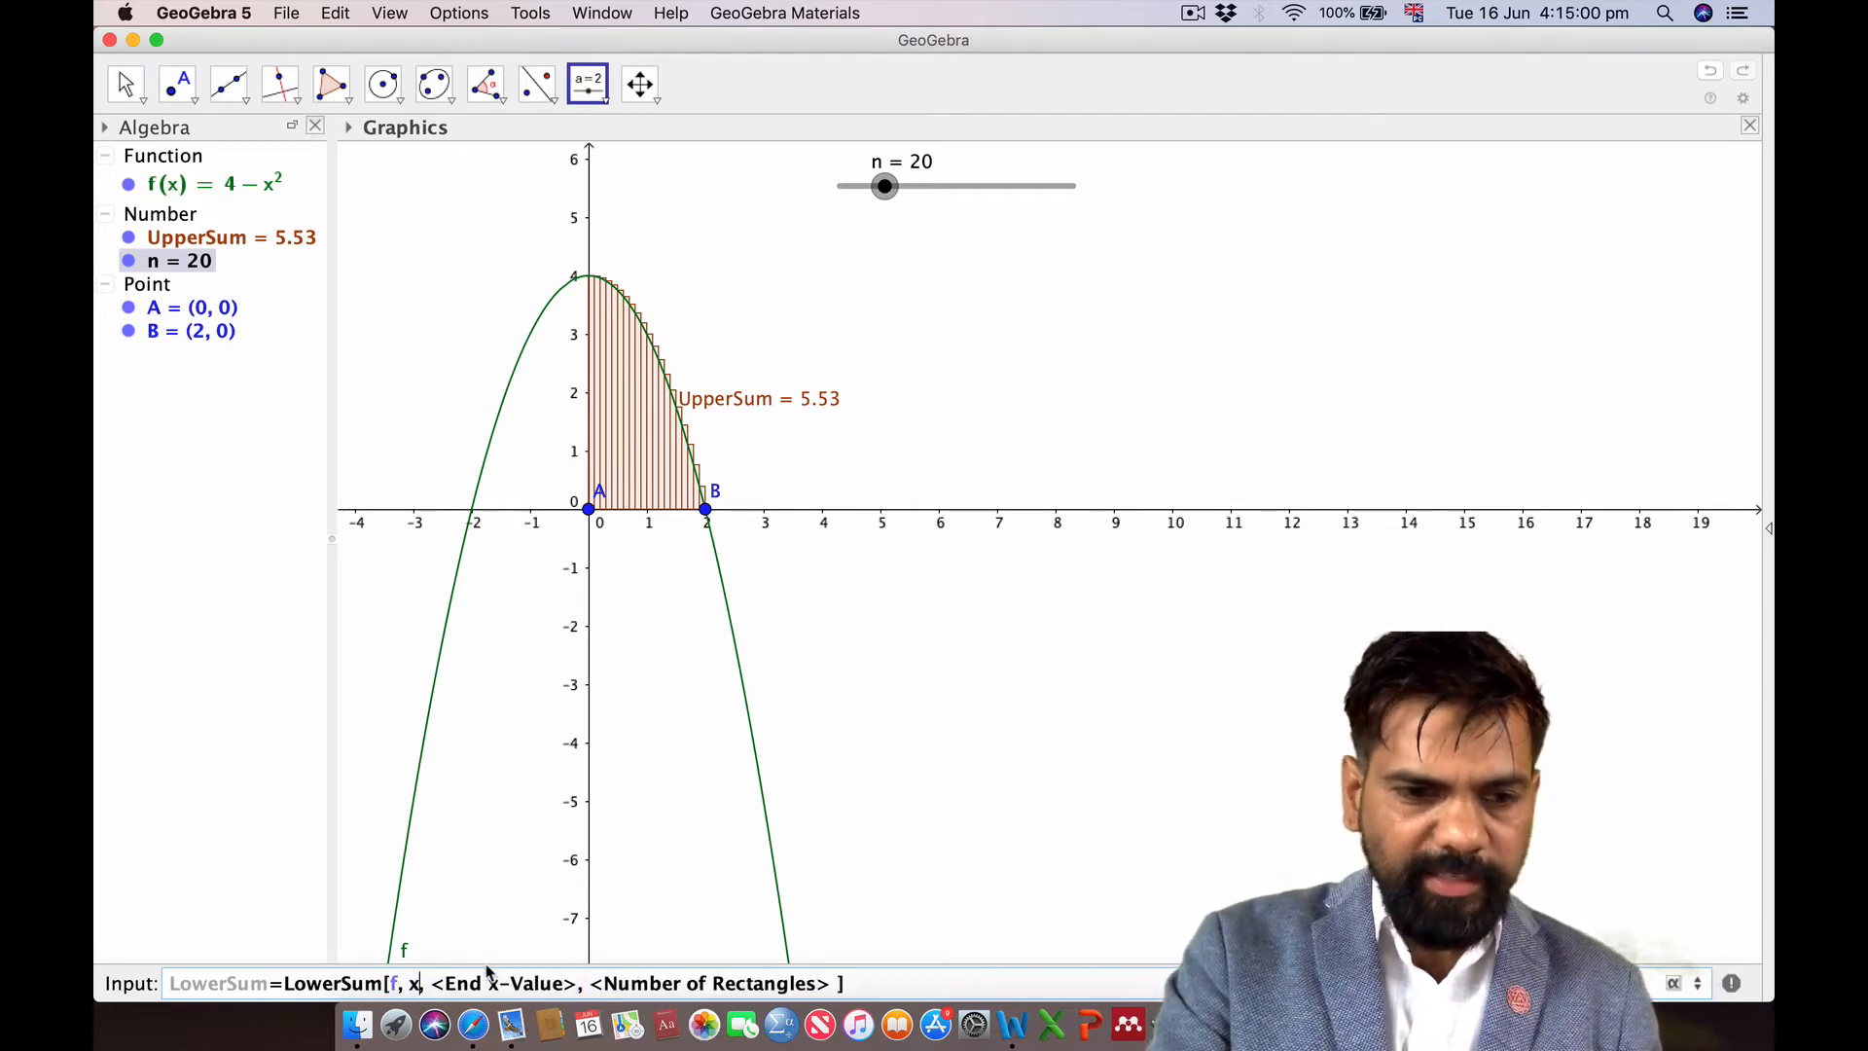
pyautogui.write('(a')
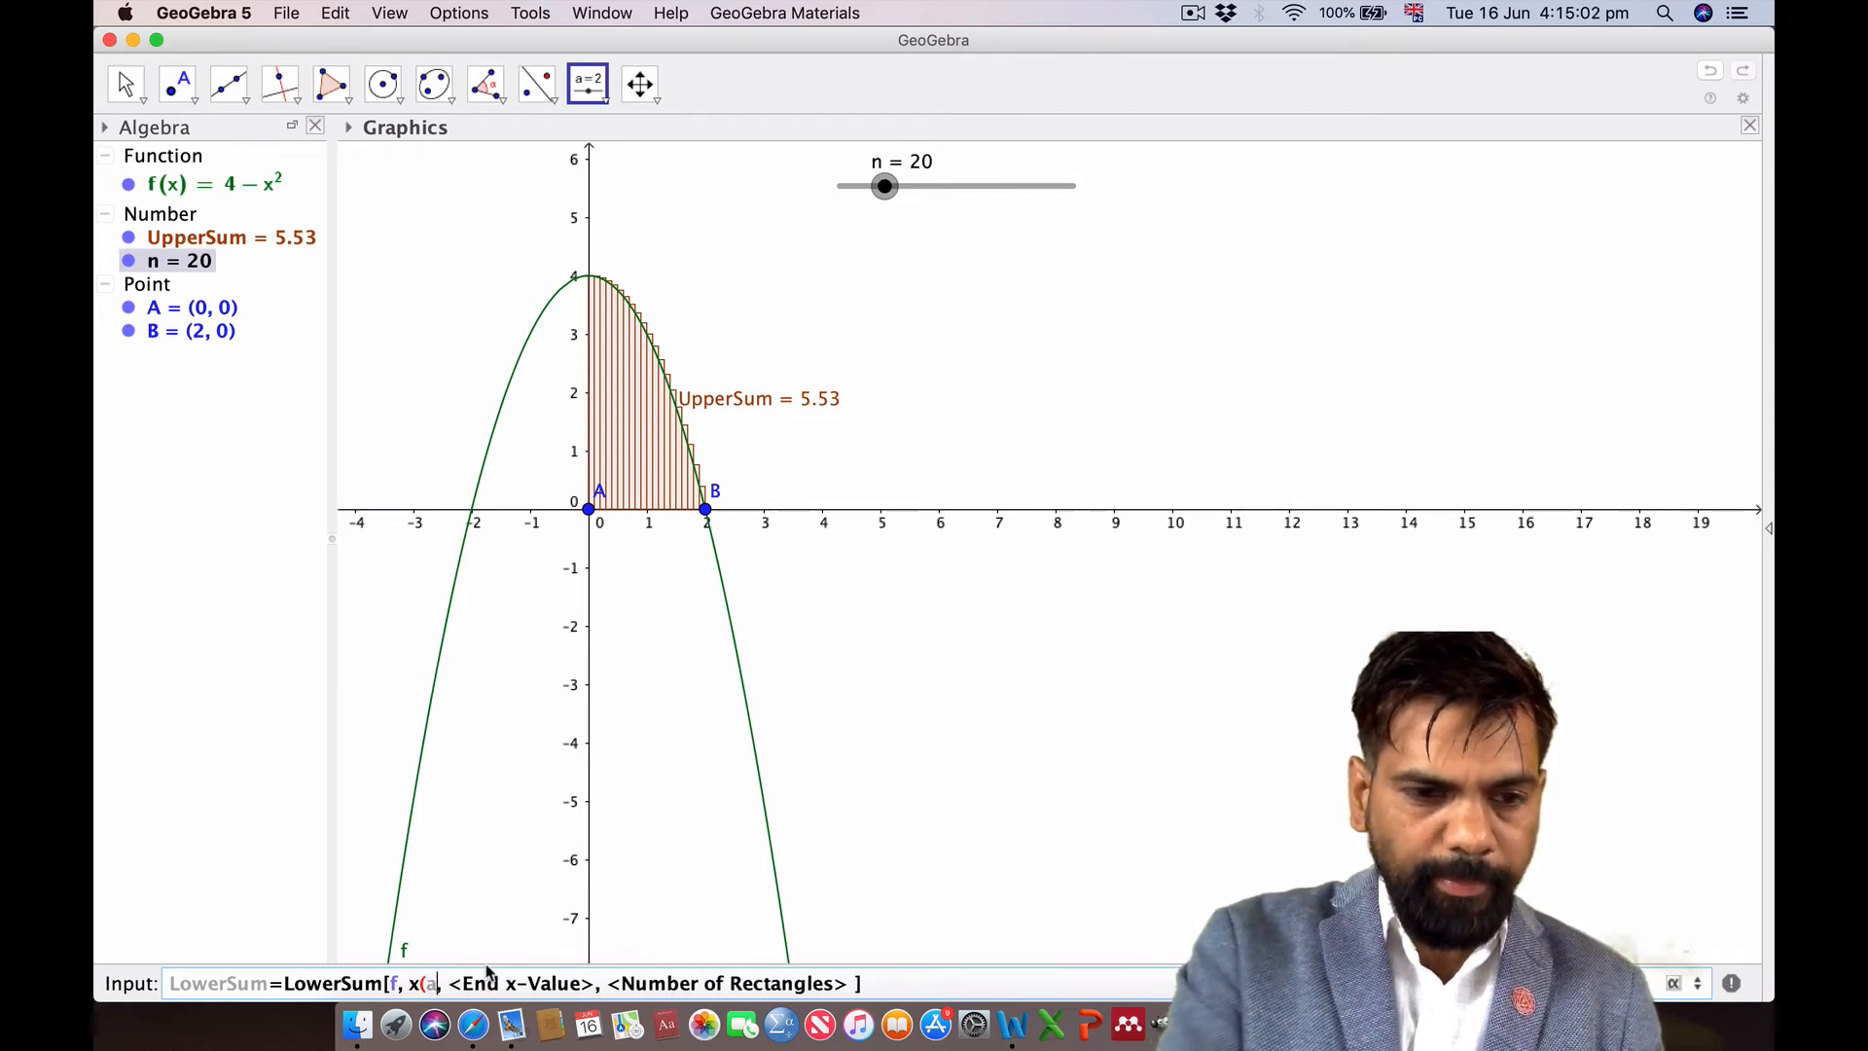
pyautogui.press('BackSpace')
pyautogui.write('A)')
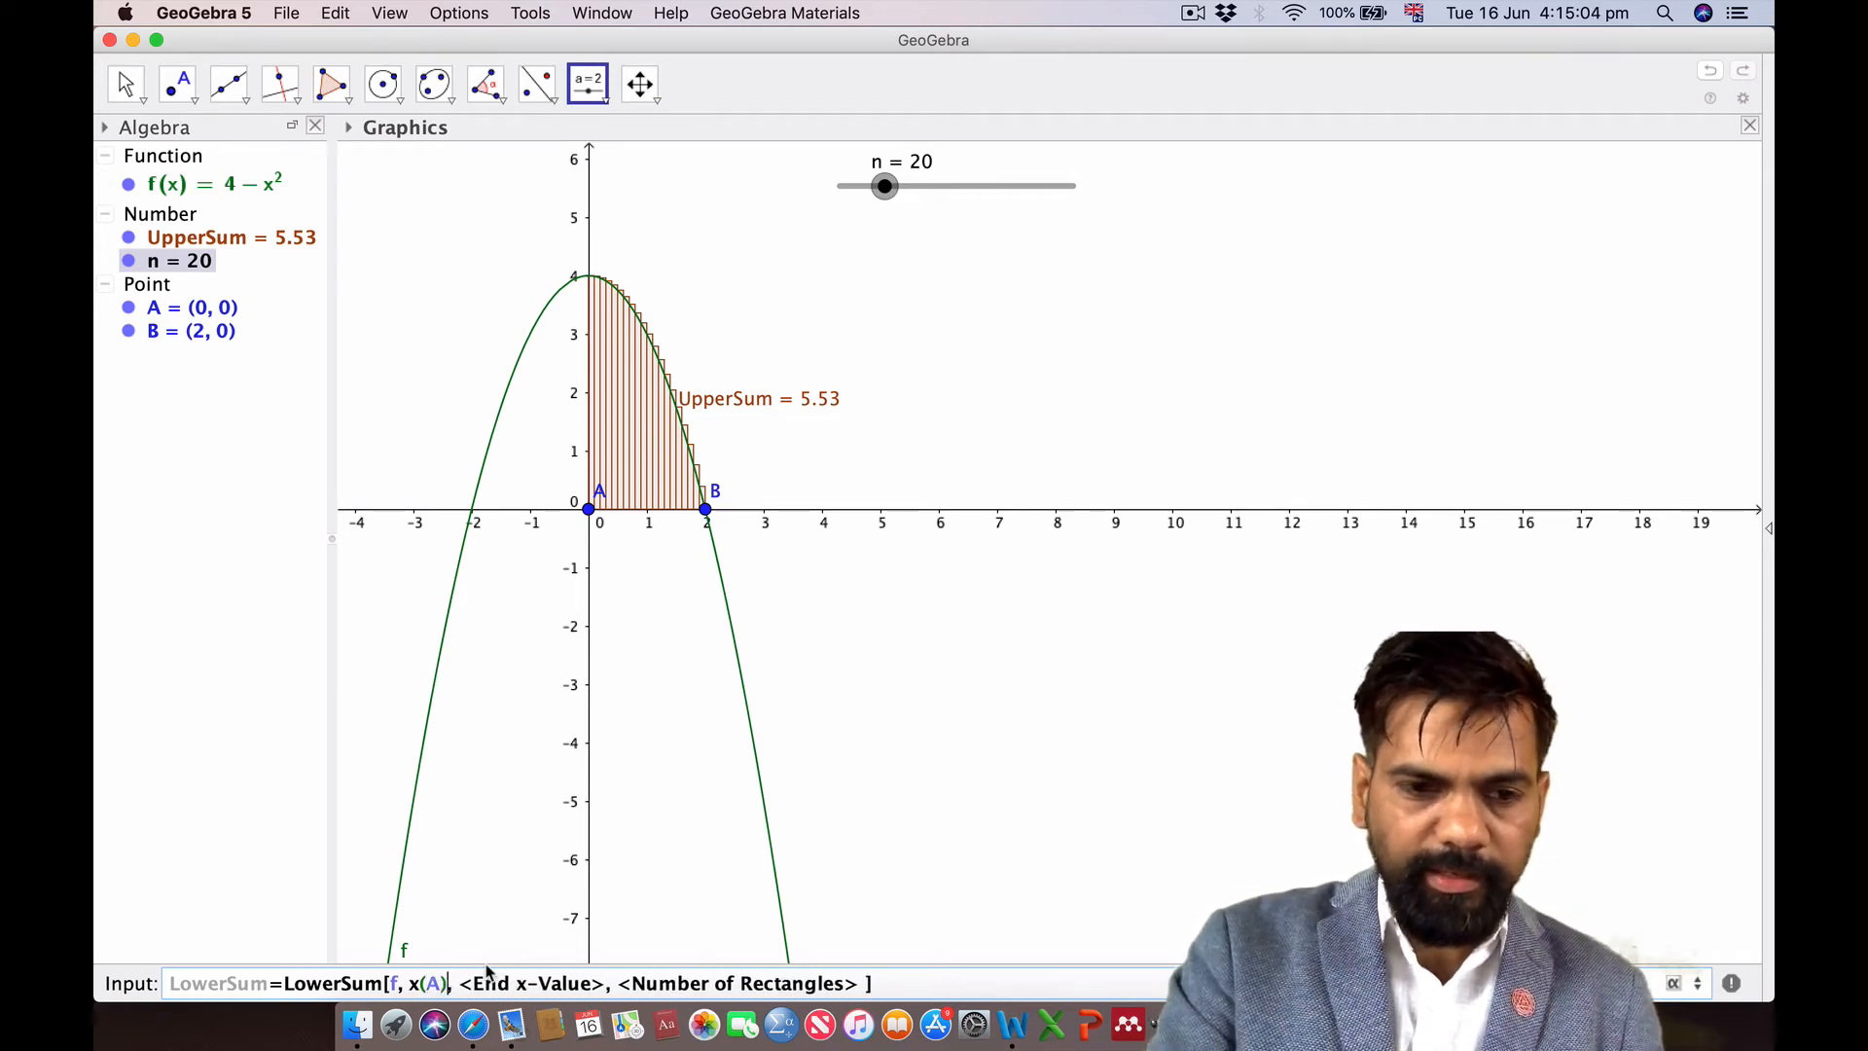
pyautogui.click(489, 973)
pyautogui.write('x(B)')
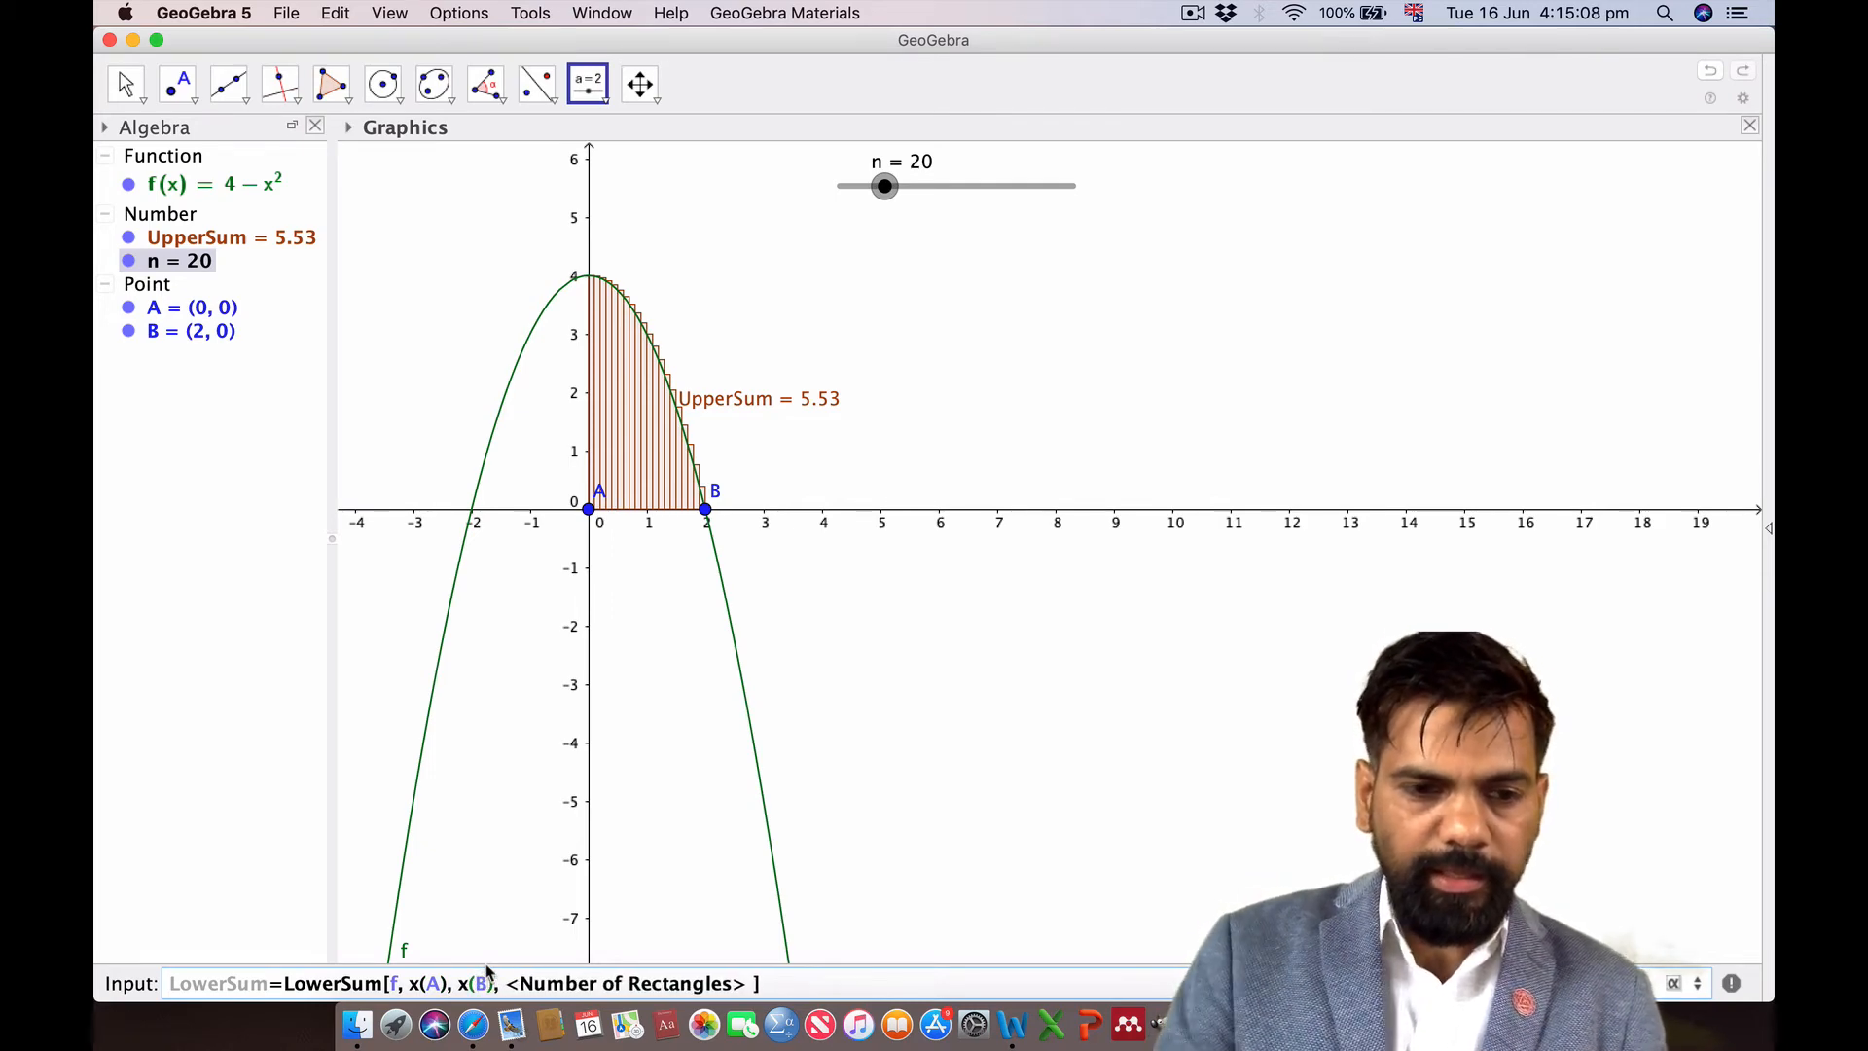
pyautogui.press('Tab')
pyautogui.write('n')
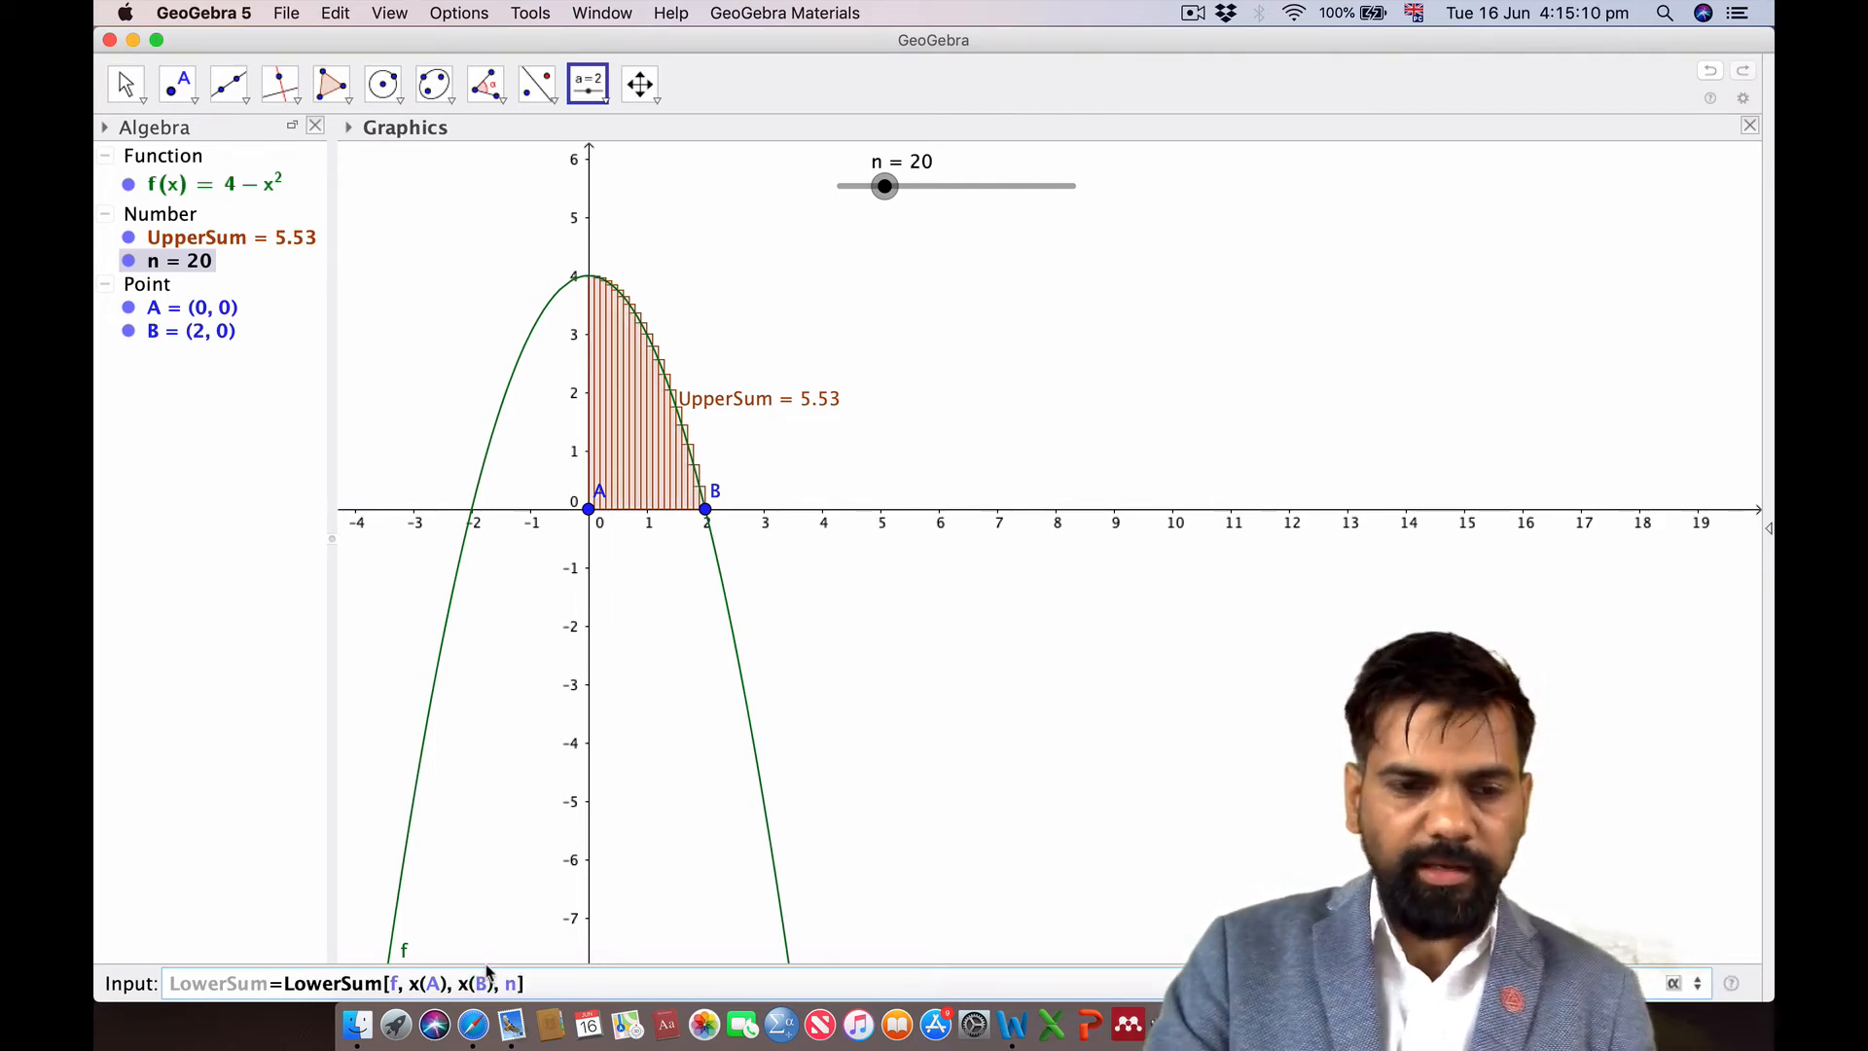
pyautogui.press('Return')
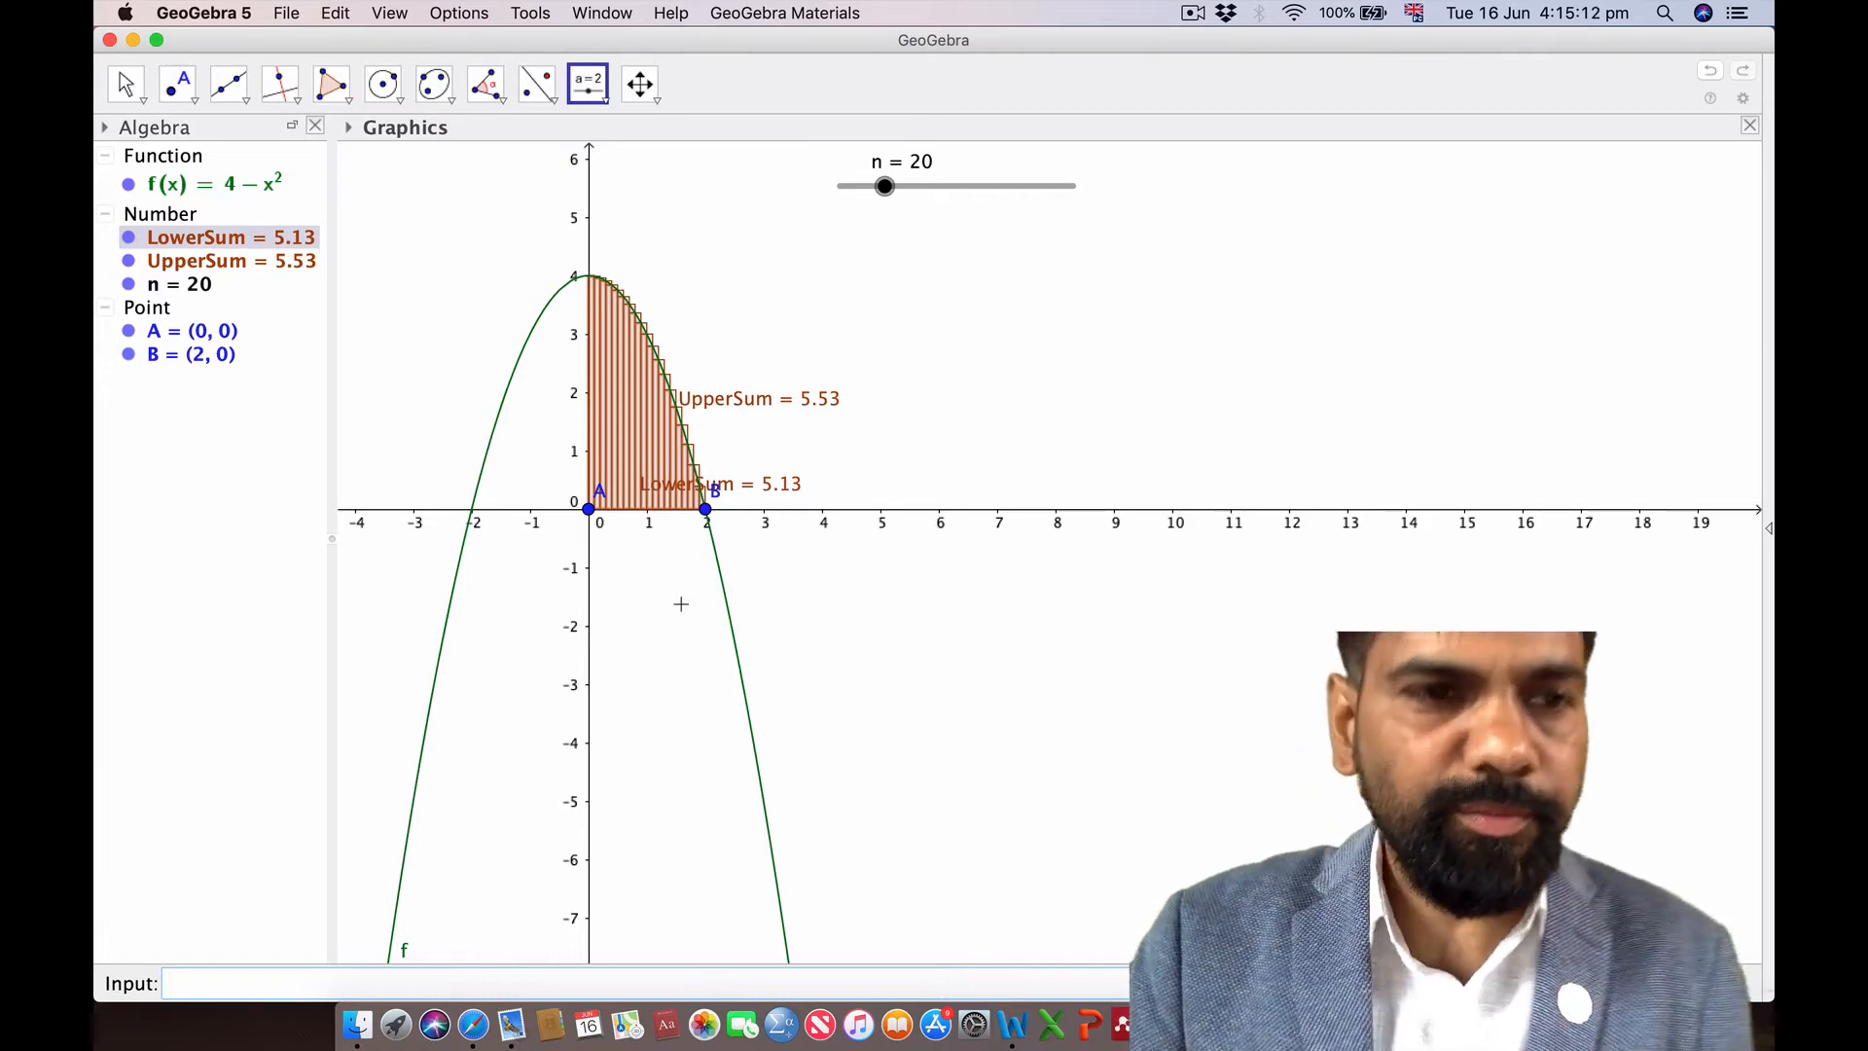
# Change the colour of the LowerSum rectangles to blue 0, 0, 204 (#0000CC)
pyautogui.rightClick(239, 242)
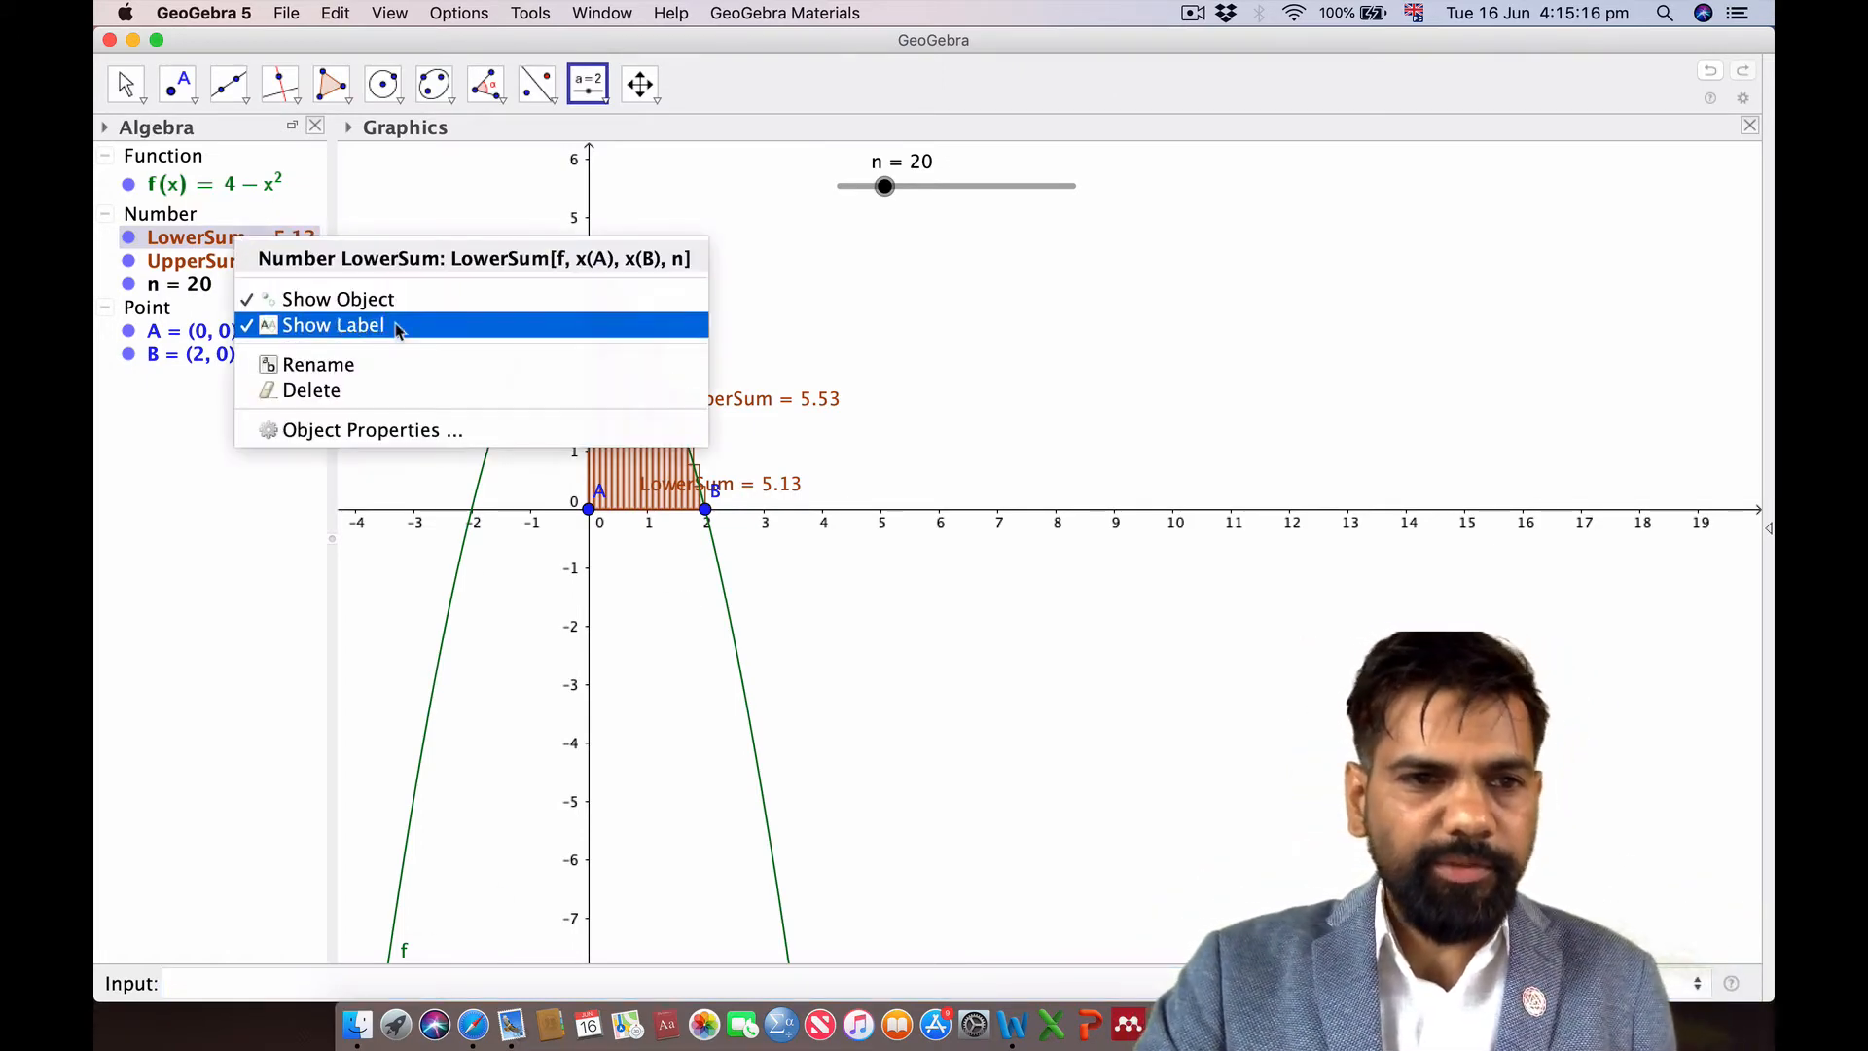
pyautogui.click(363, 434)
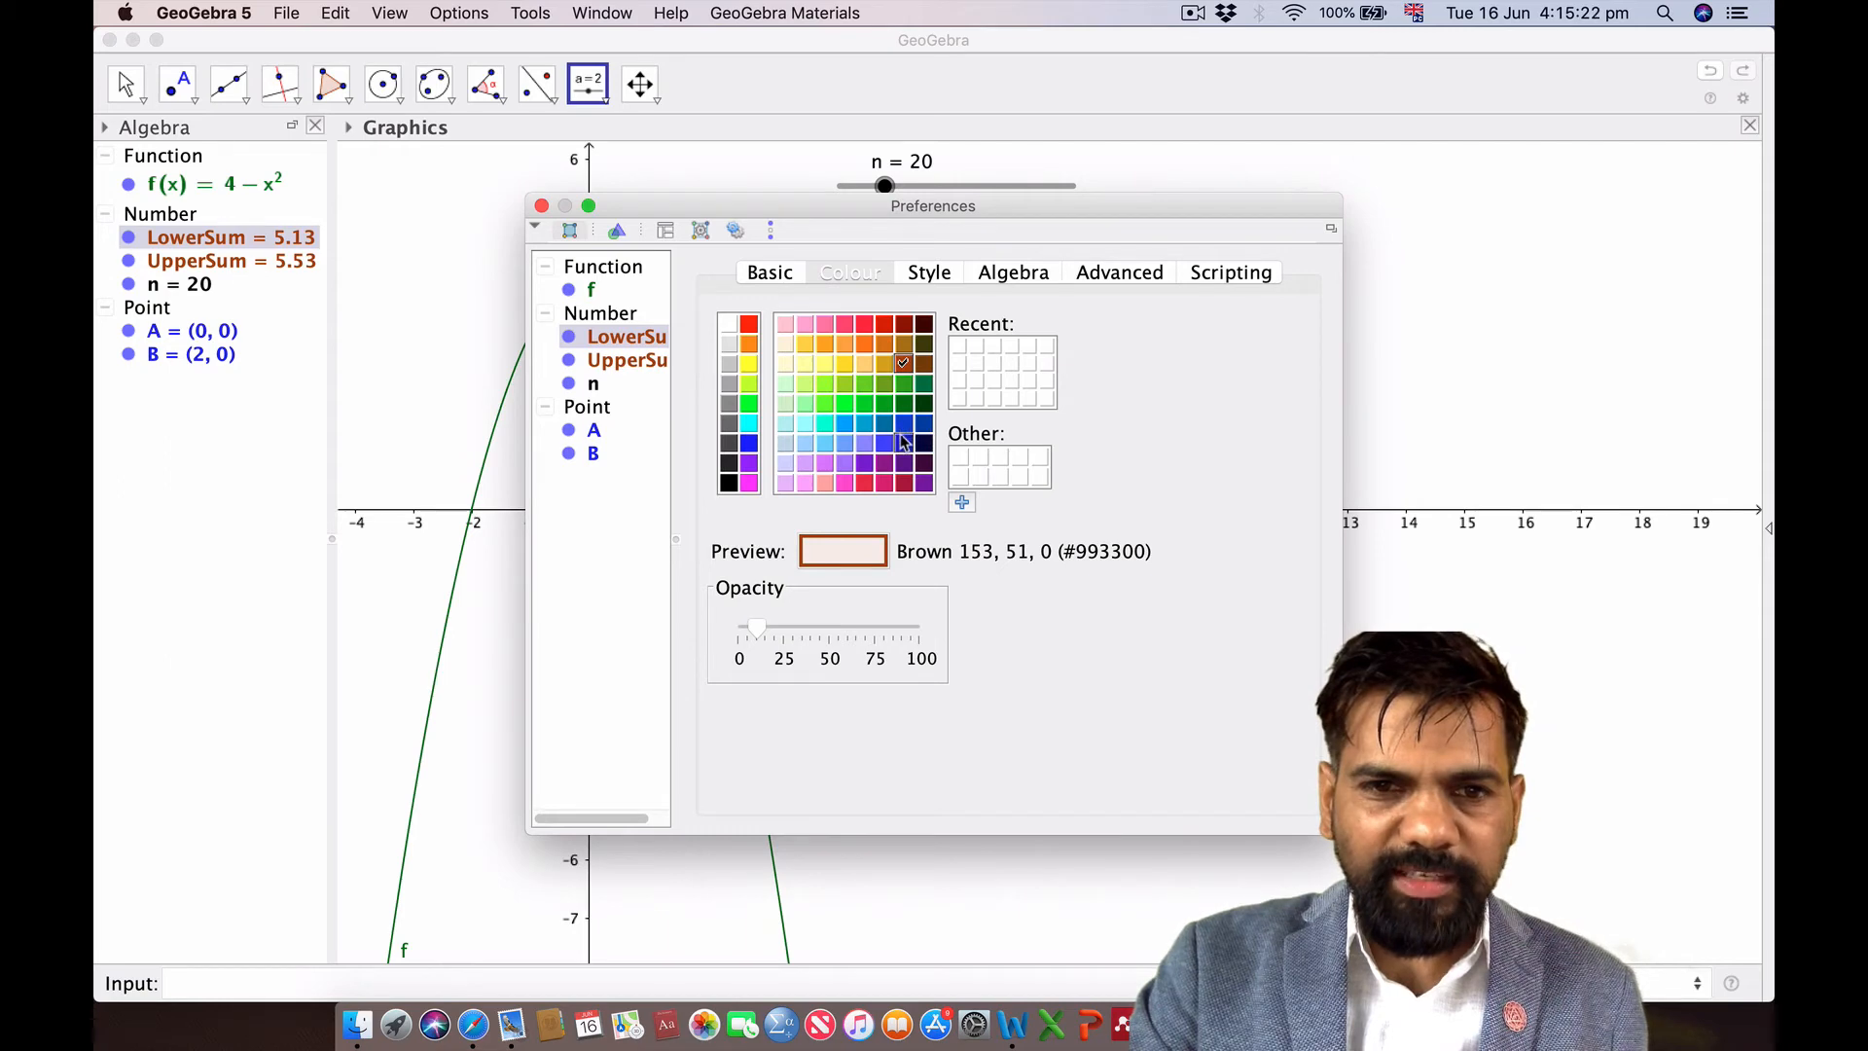
pyautogui.click(903, 443)
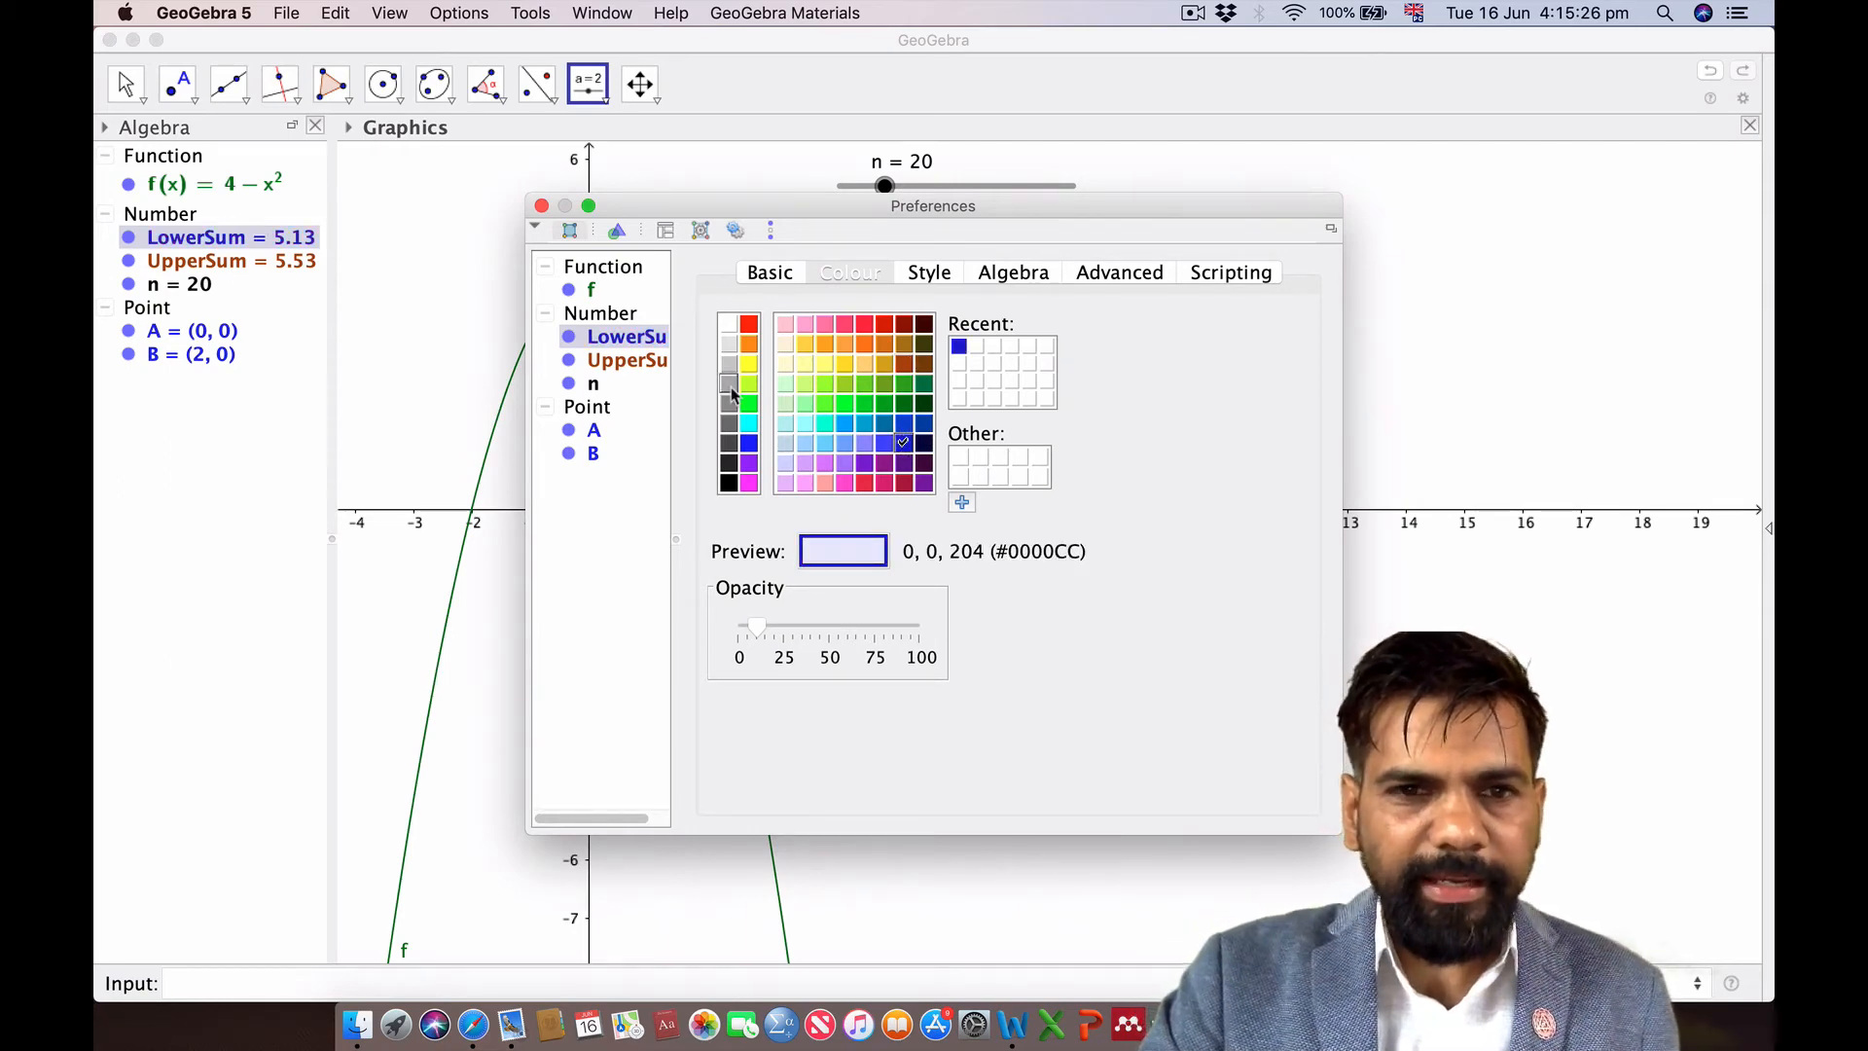
pyautogui.click(542, 205)
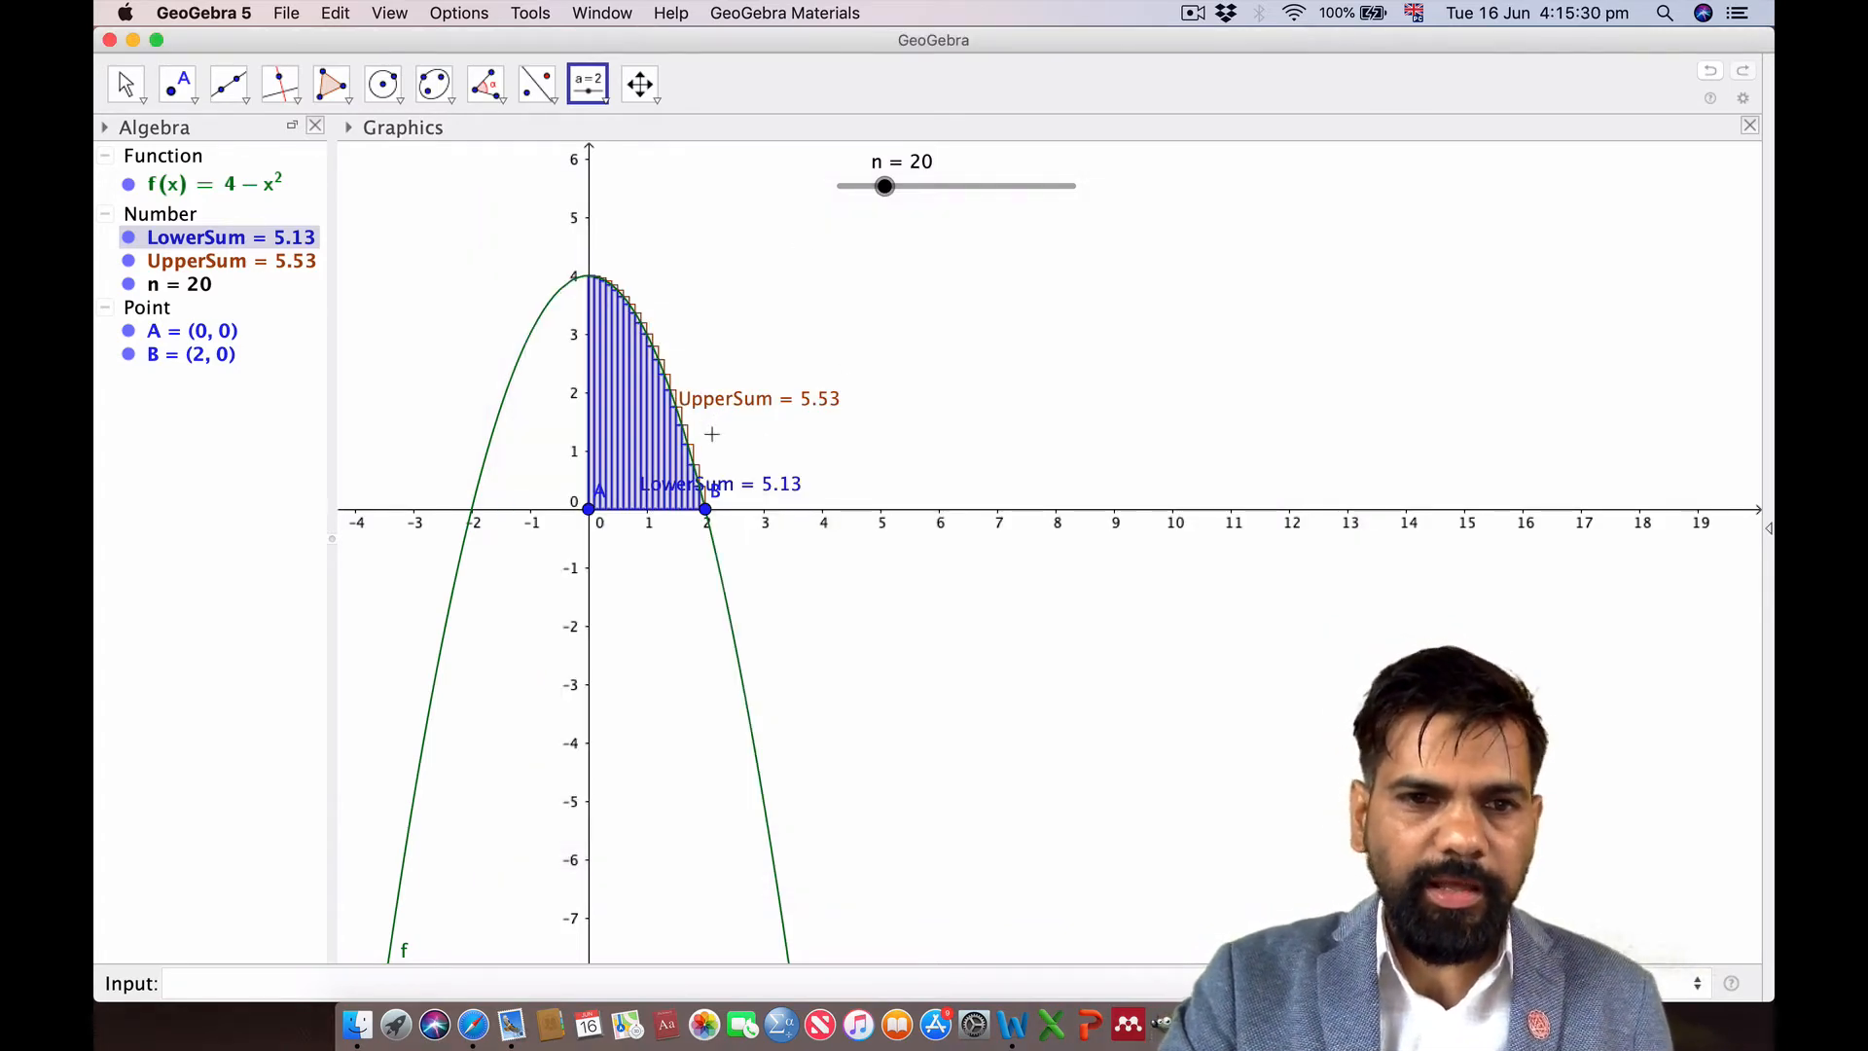
# Set slider n to 7 and move the LowerSum label clear of point B, just under the UpperSum label
pyautogui.scroll(2, 764, 446)
pyautogui.scroll(2, 765, 446)
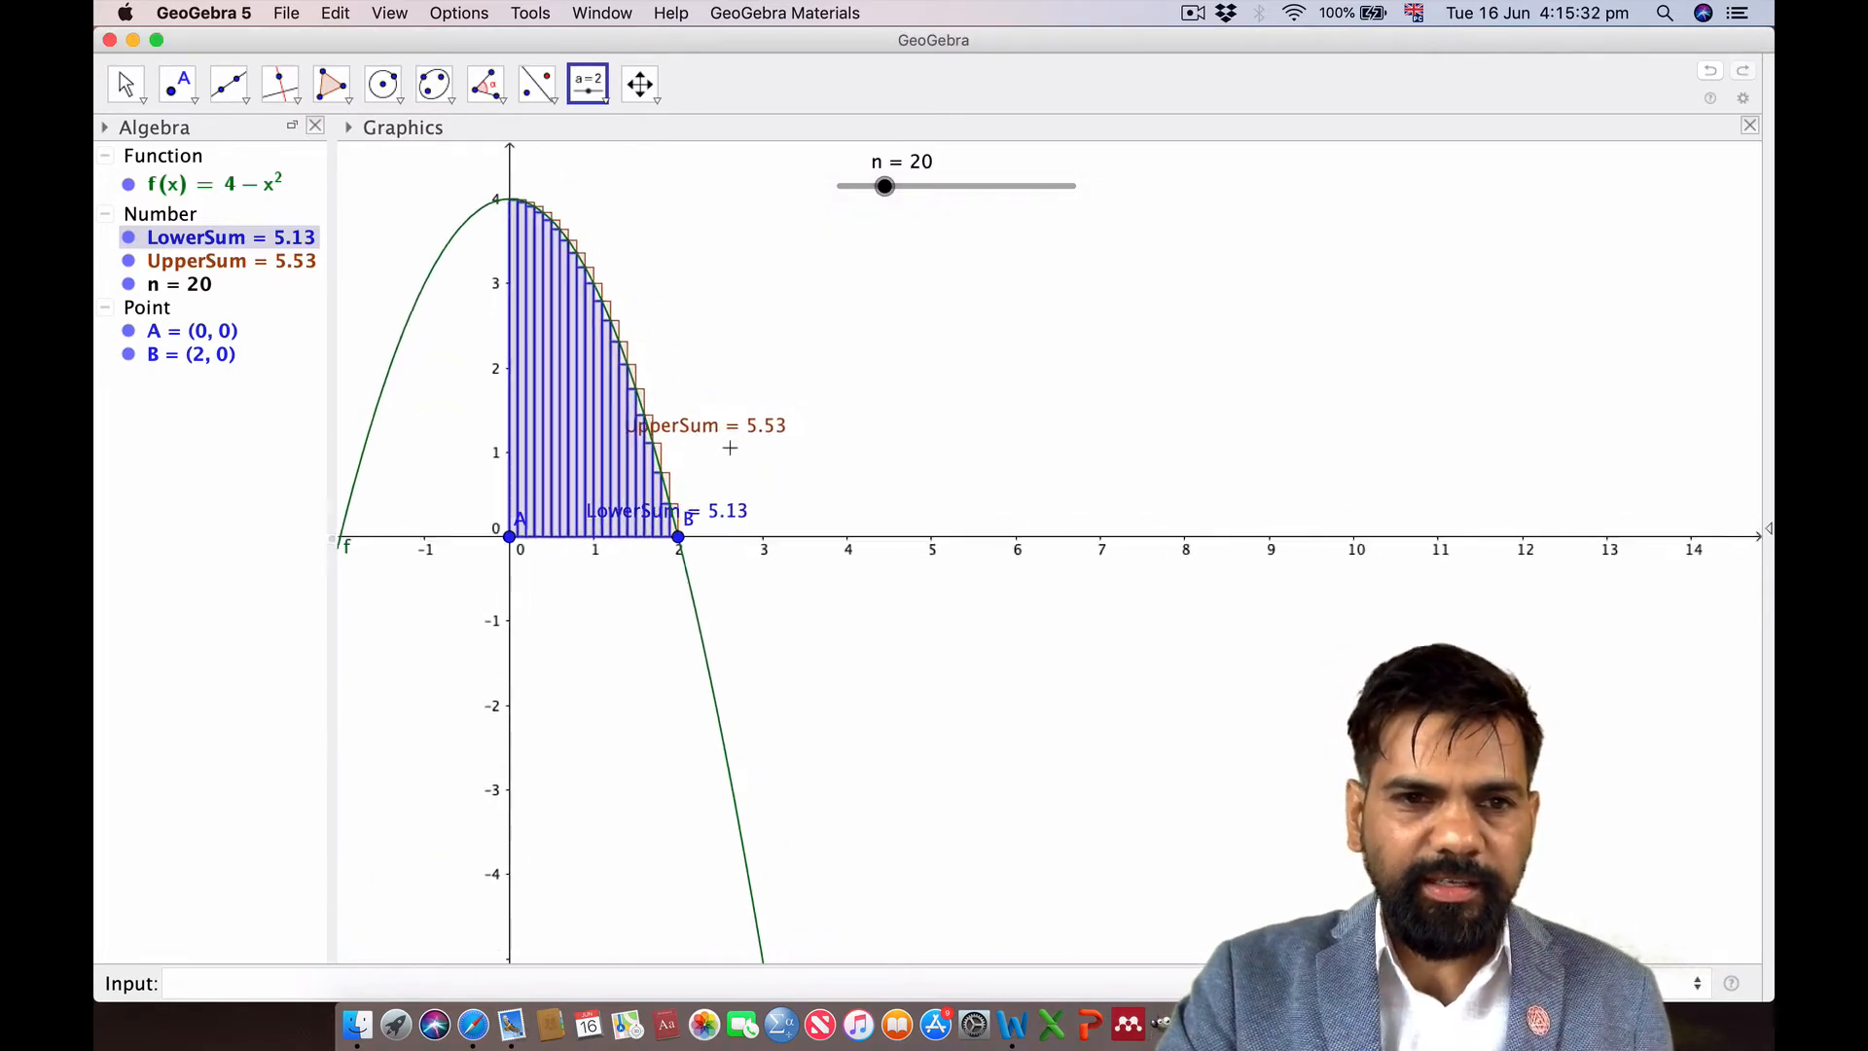
pyautogui.click(125, 85)
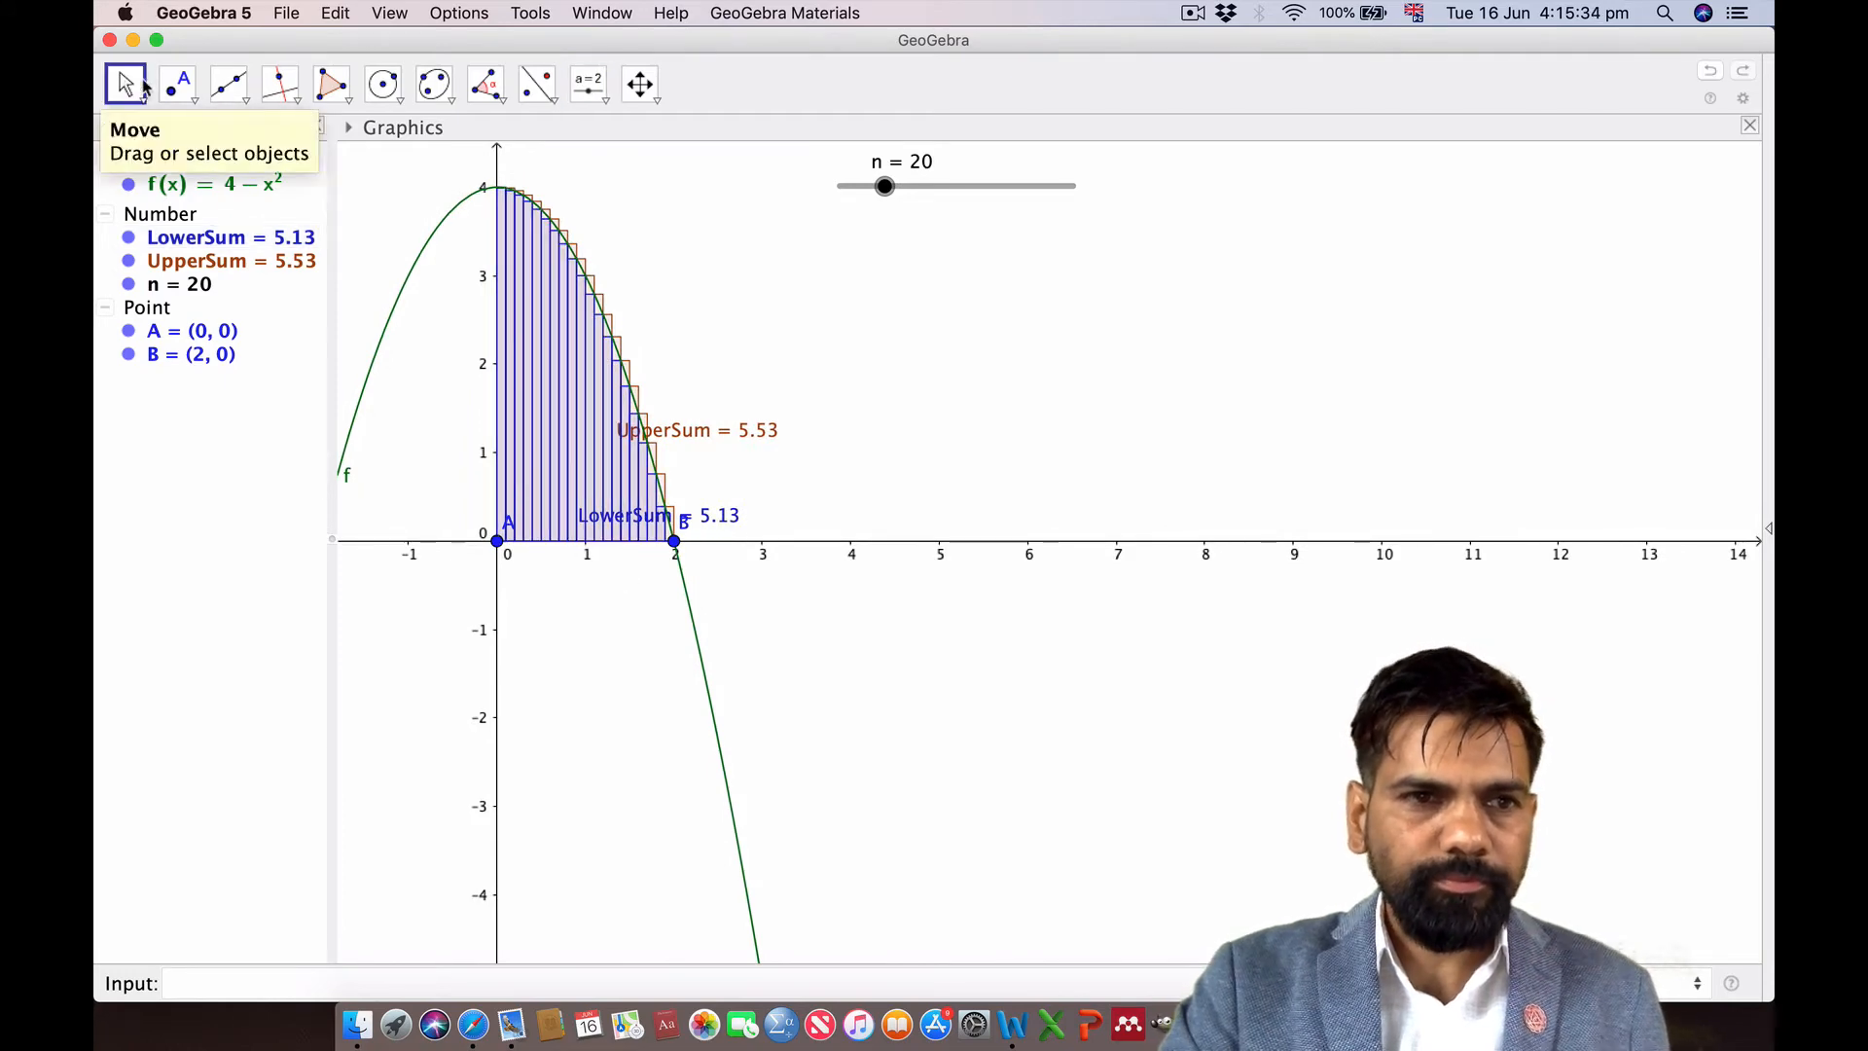
pyautogui.moveTo(447, 459); pyautogui.dragTo(496, 647)
pyautogui.moveTo(885, 187)
pyautogui.mouseDown()
pyautogui.moveTo(951, 188)
pyautogui.moveTo(854, 186)
pyautogui.mouseUp()
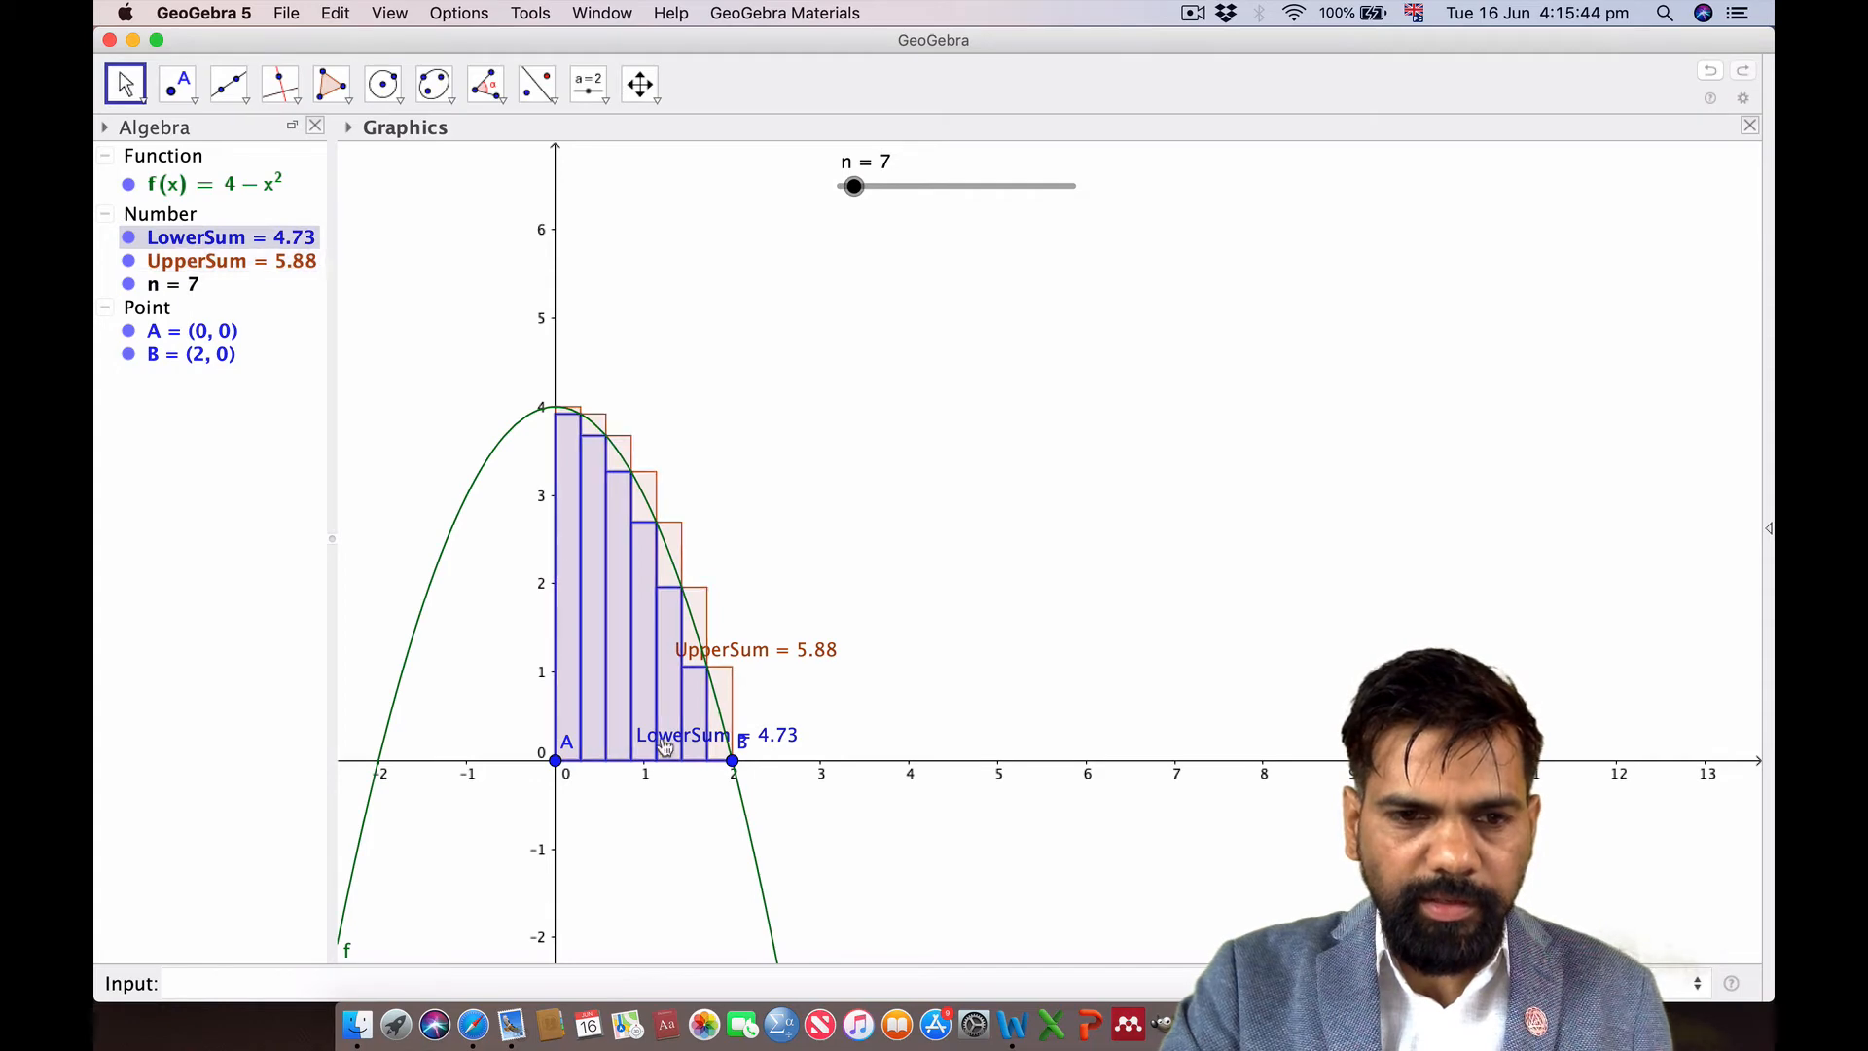
pyautogui.moveTo(666, 746); pyautogui.dragTo(795, 639)
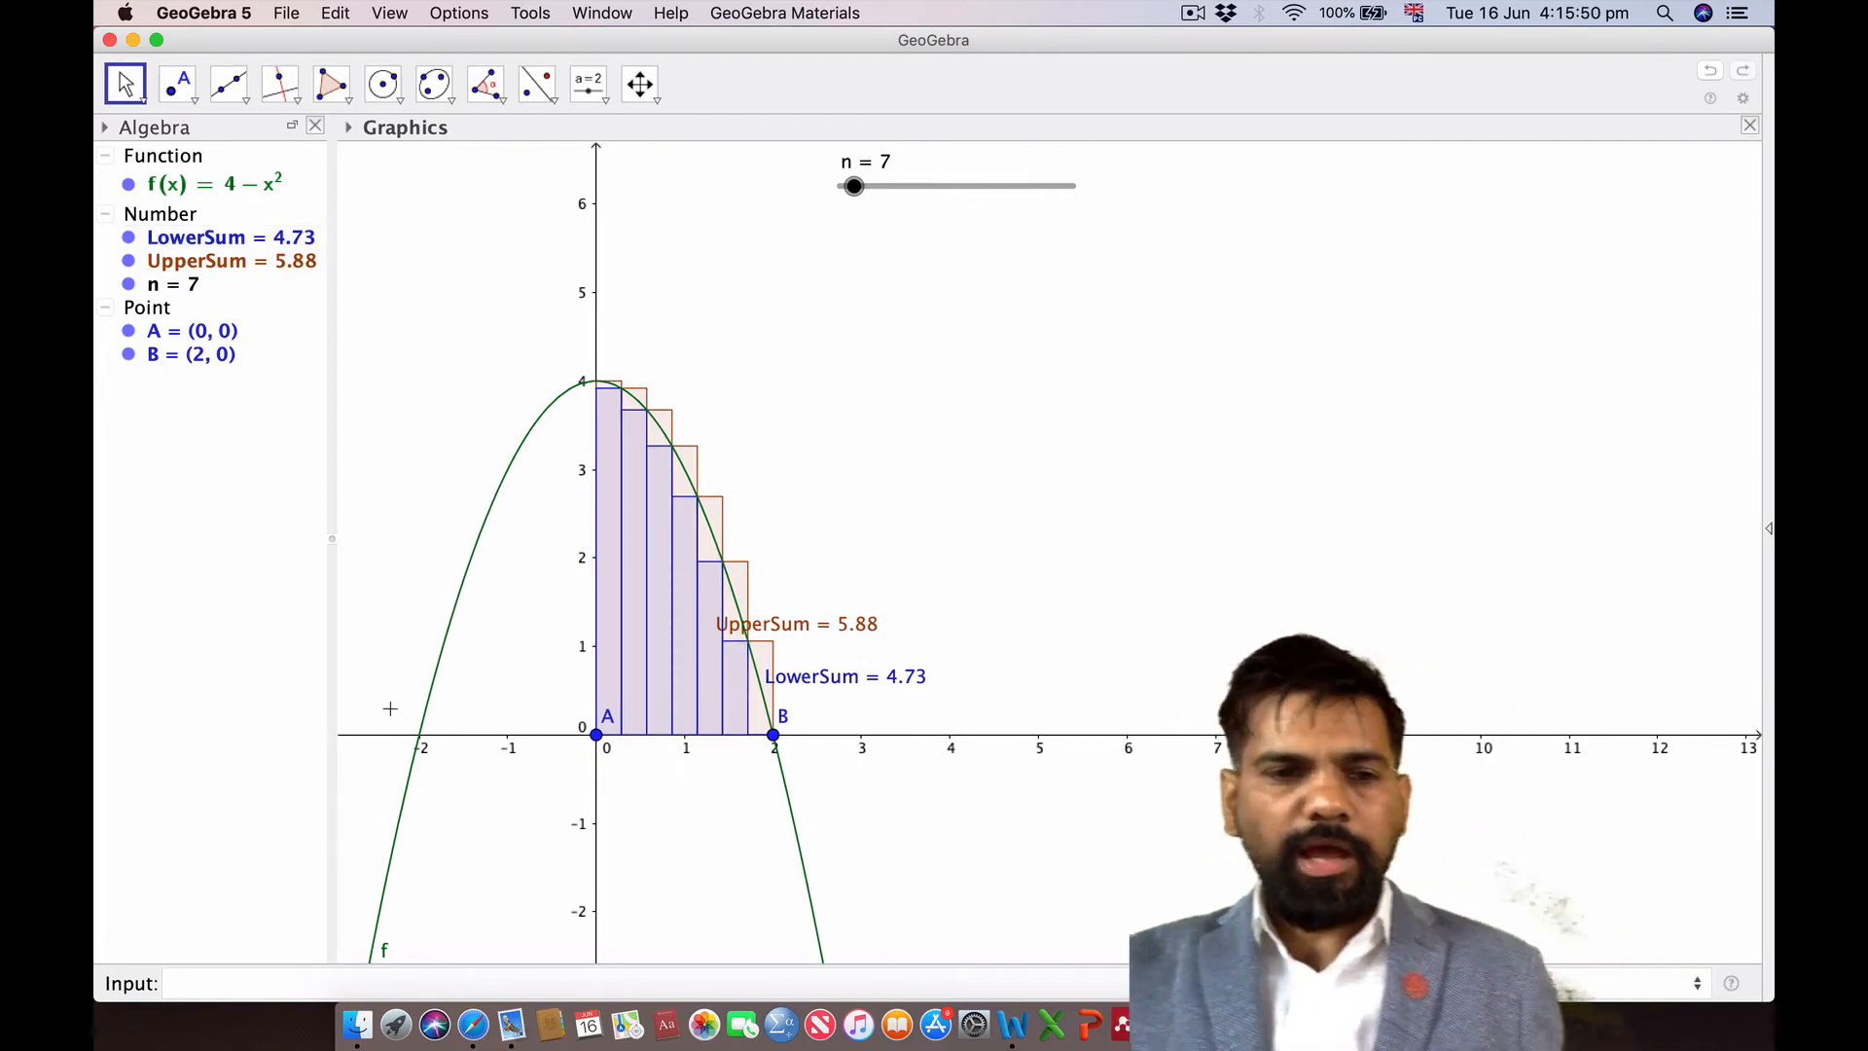
# Define the number Difference=UpperSum-LowerSum
pyautogui.click(290, 987)
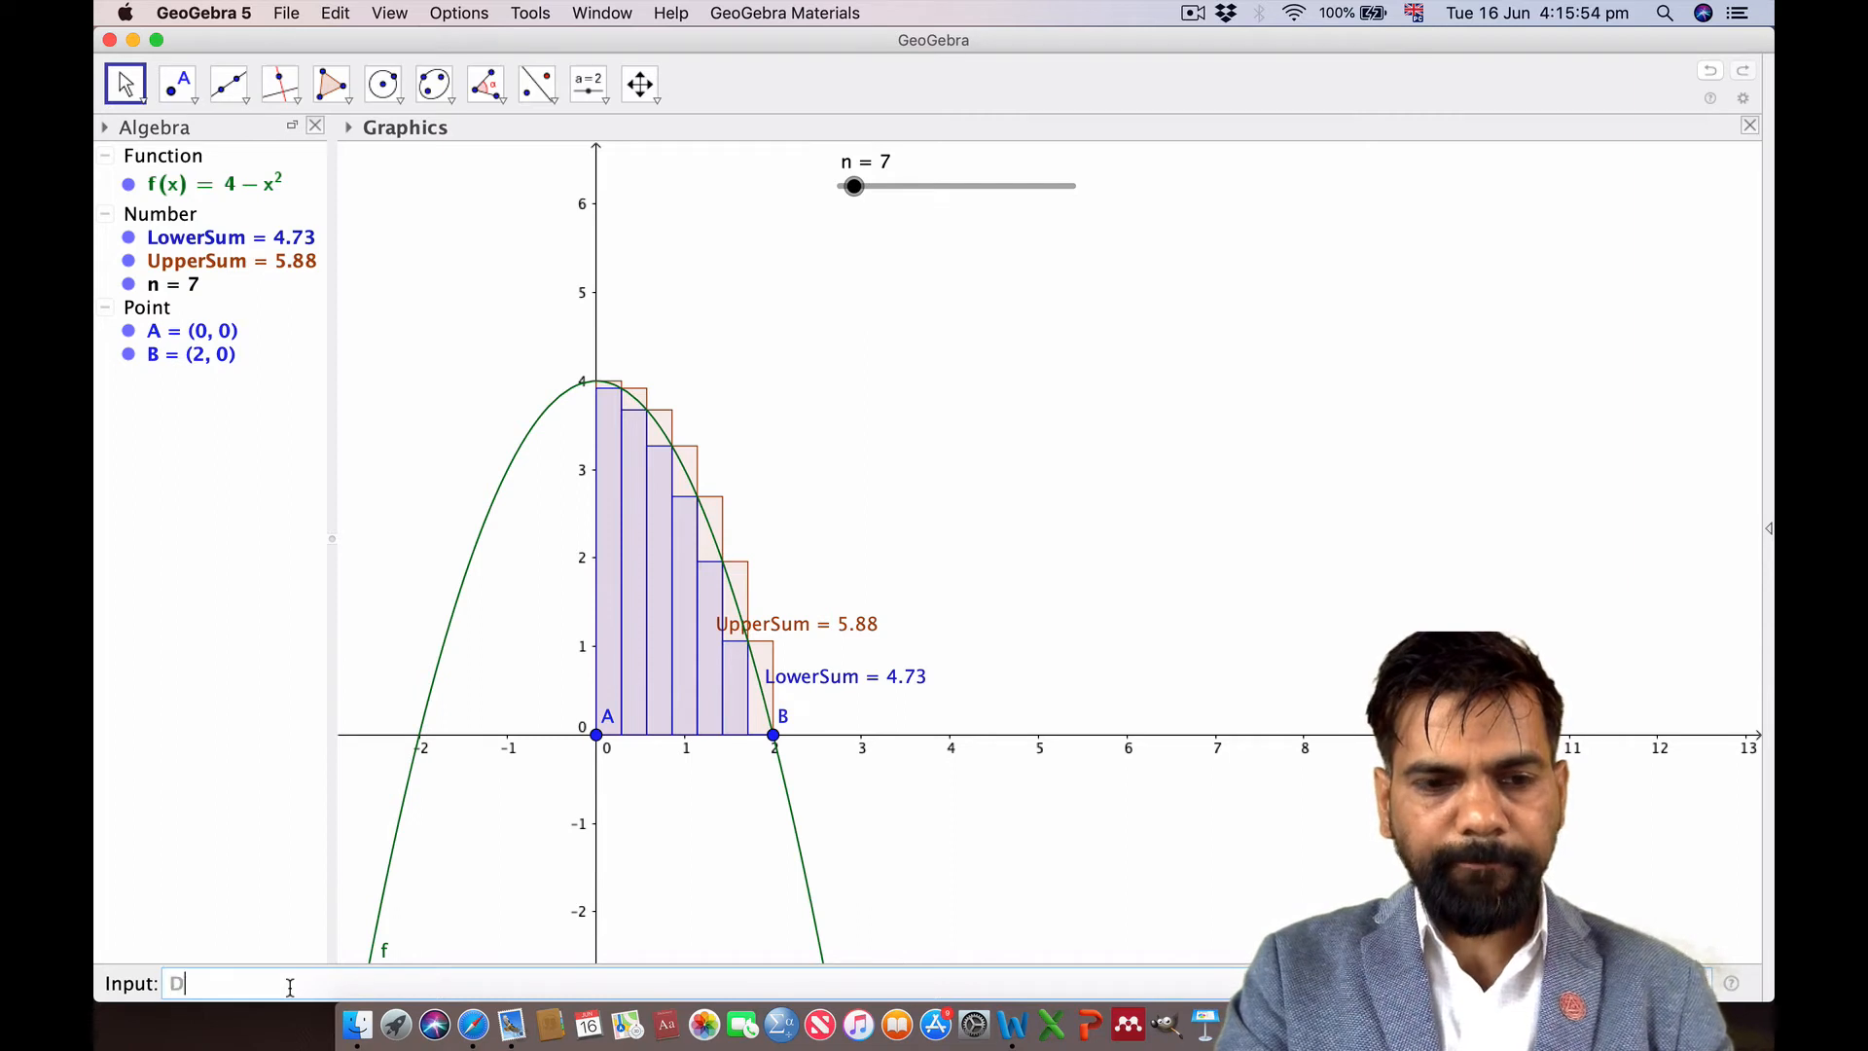
pyautogui.write('Difference')
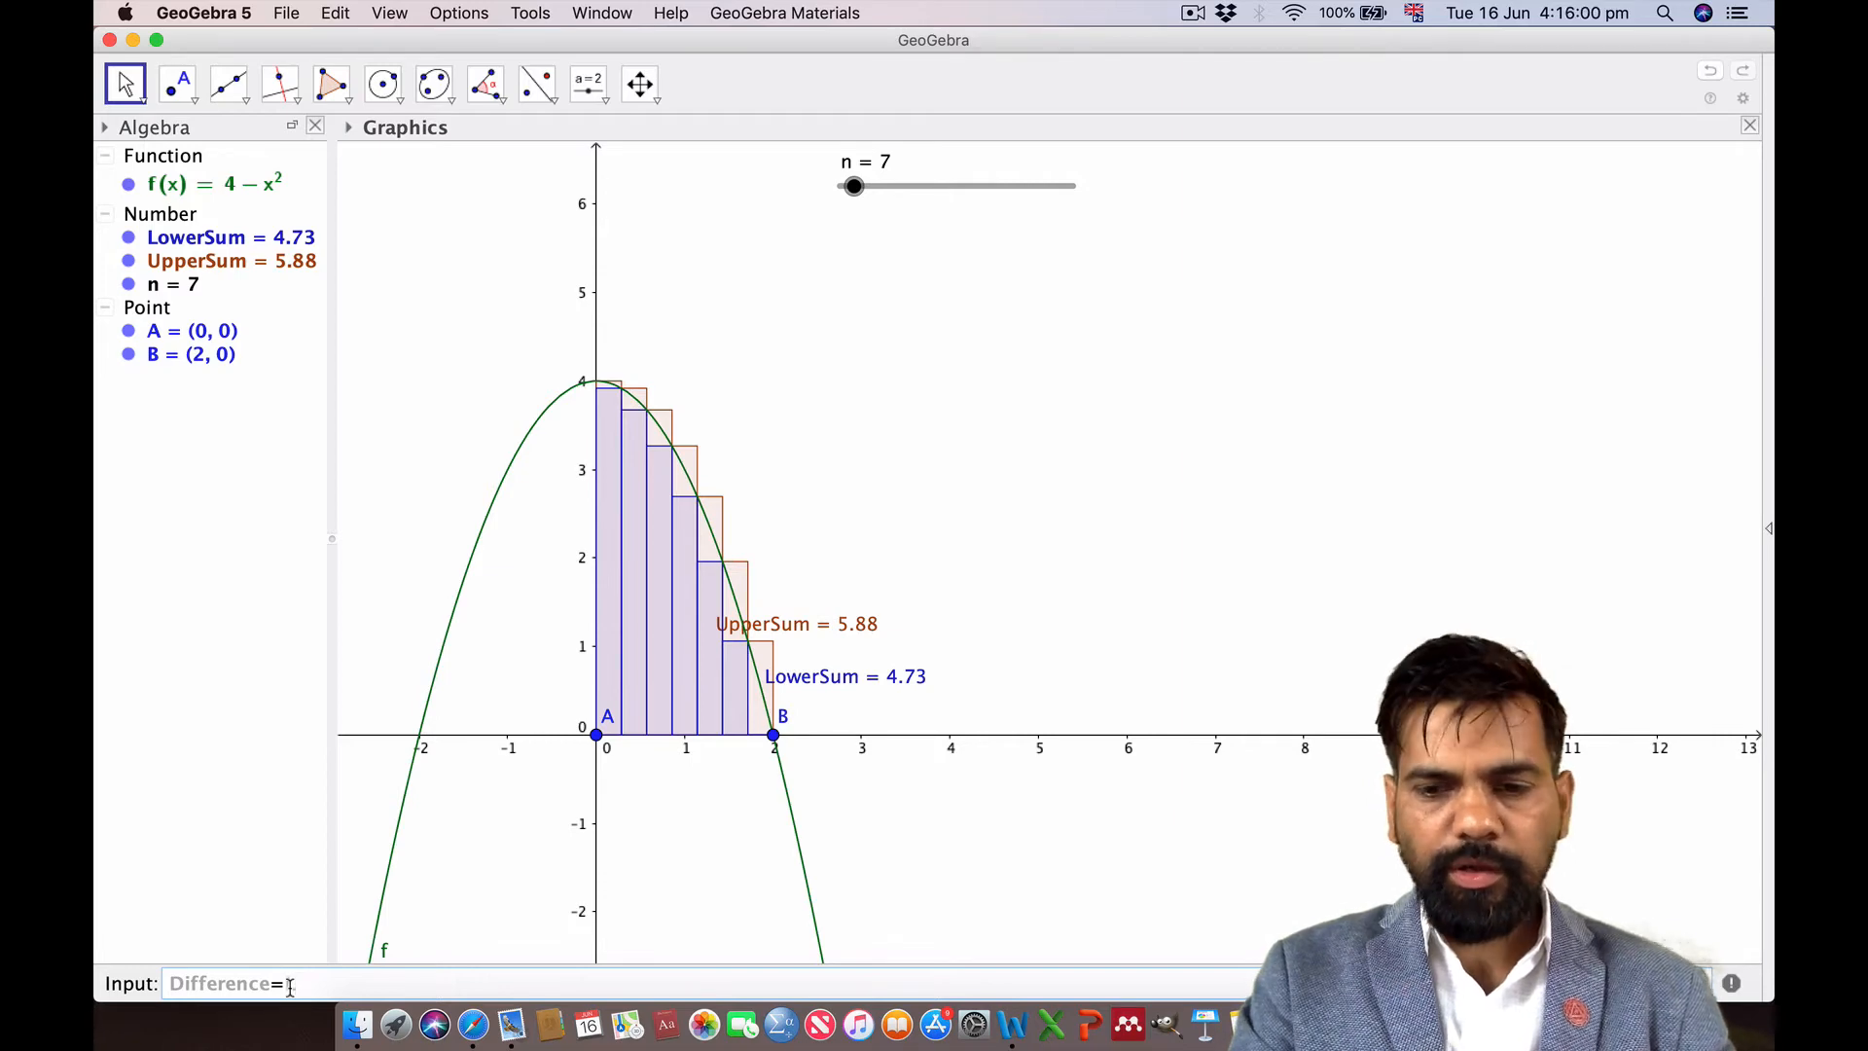
pyautogui.write('=Upper')
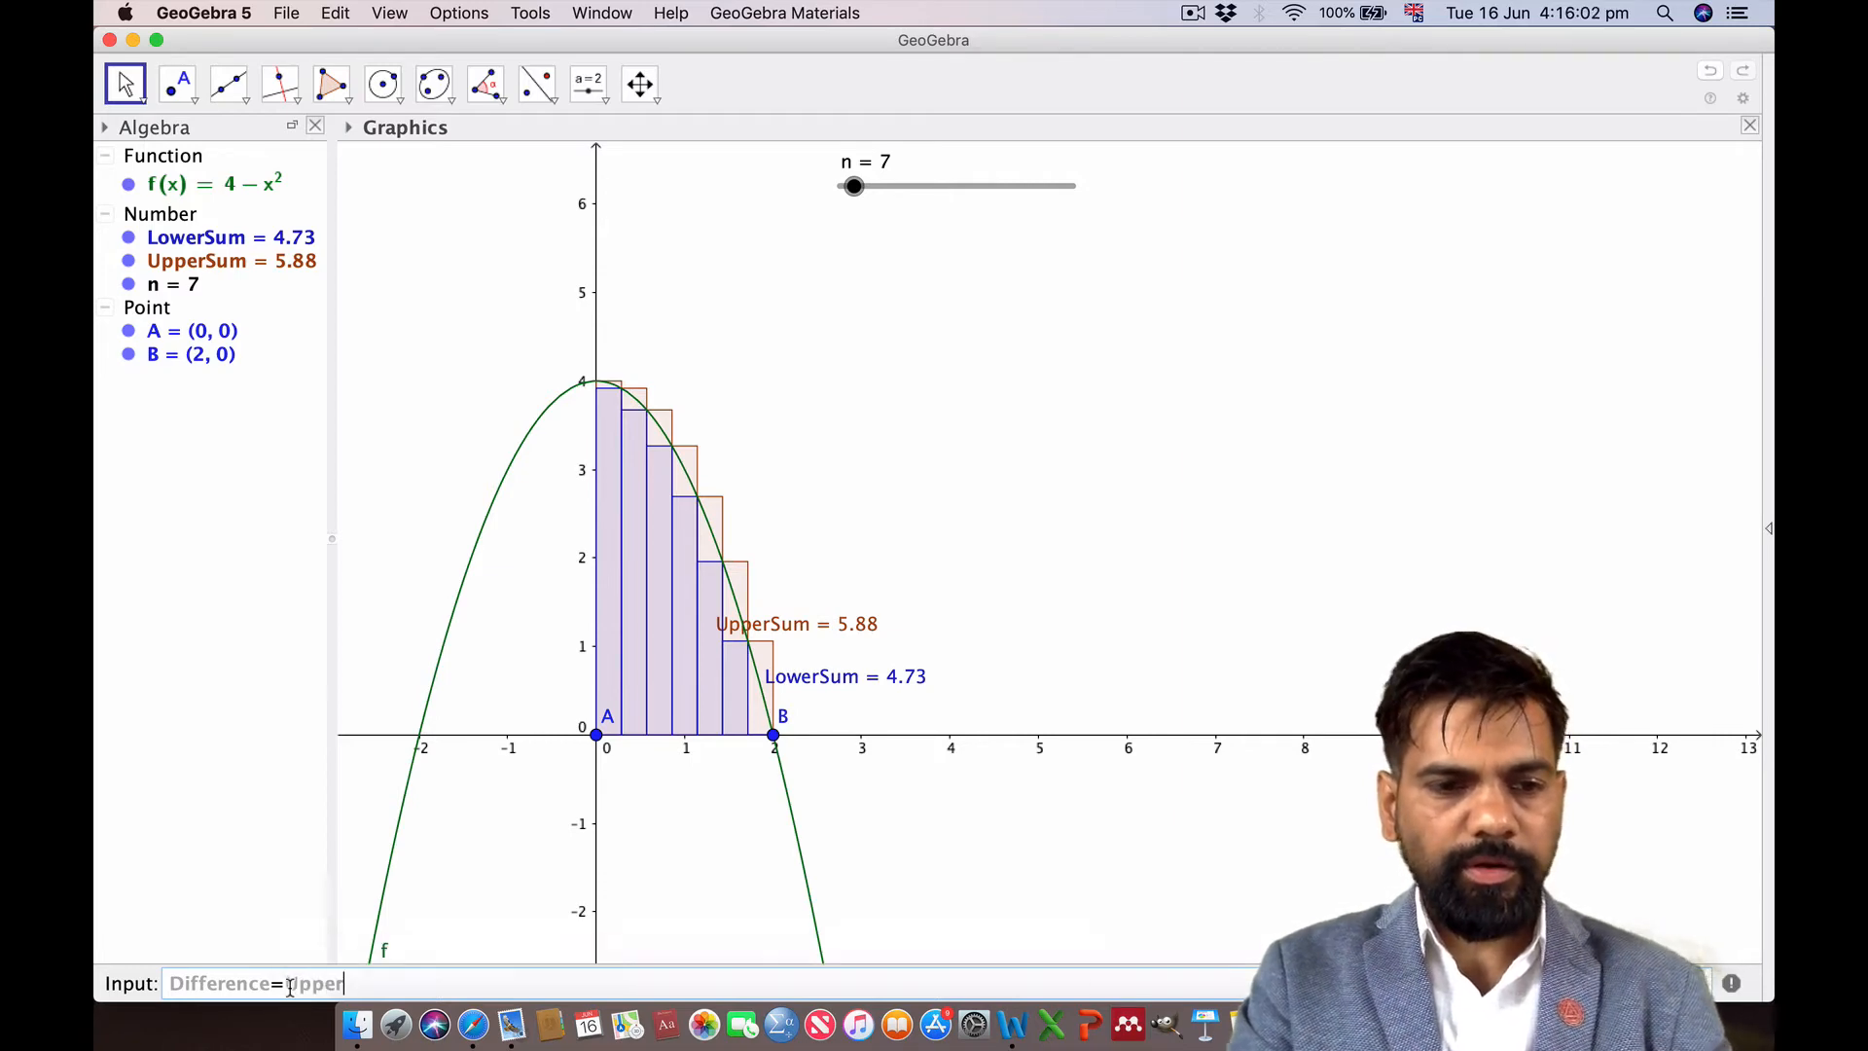
pyautogui.write('Su')
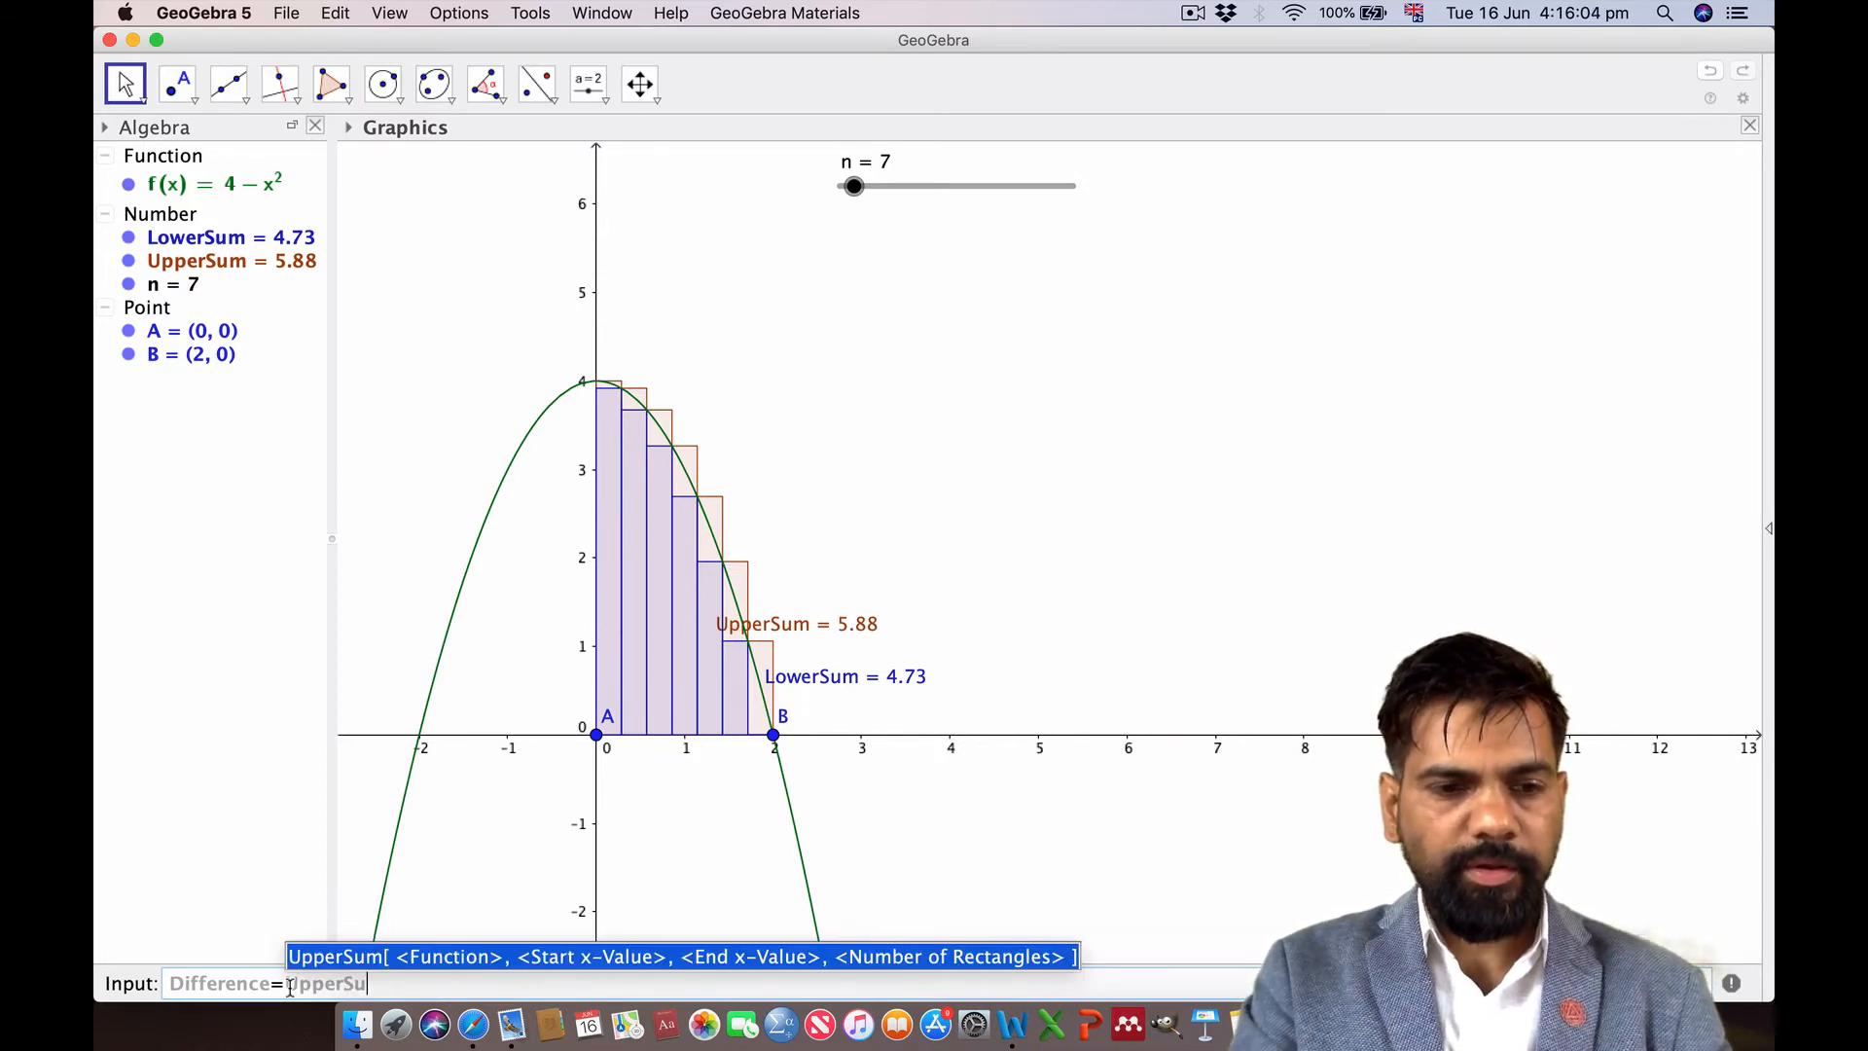
pyautogui.write('m-L')
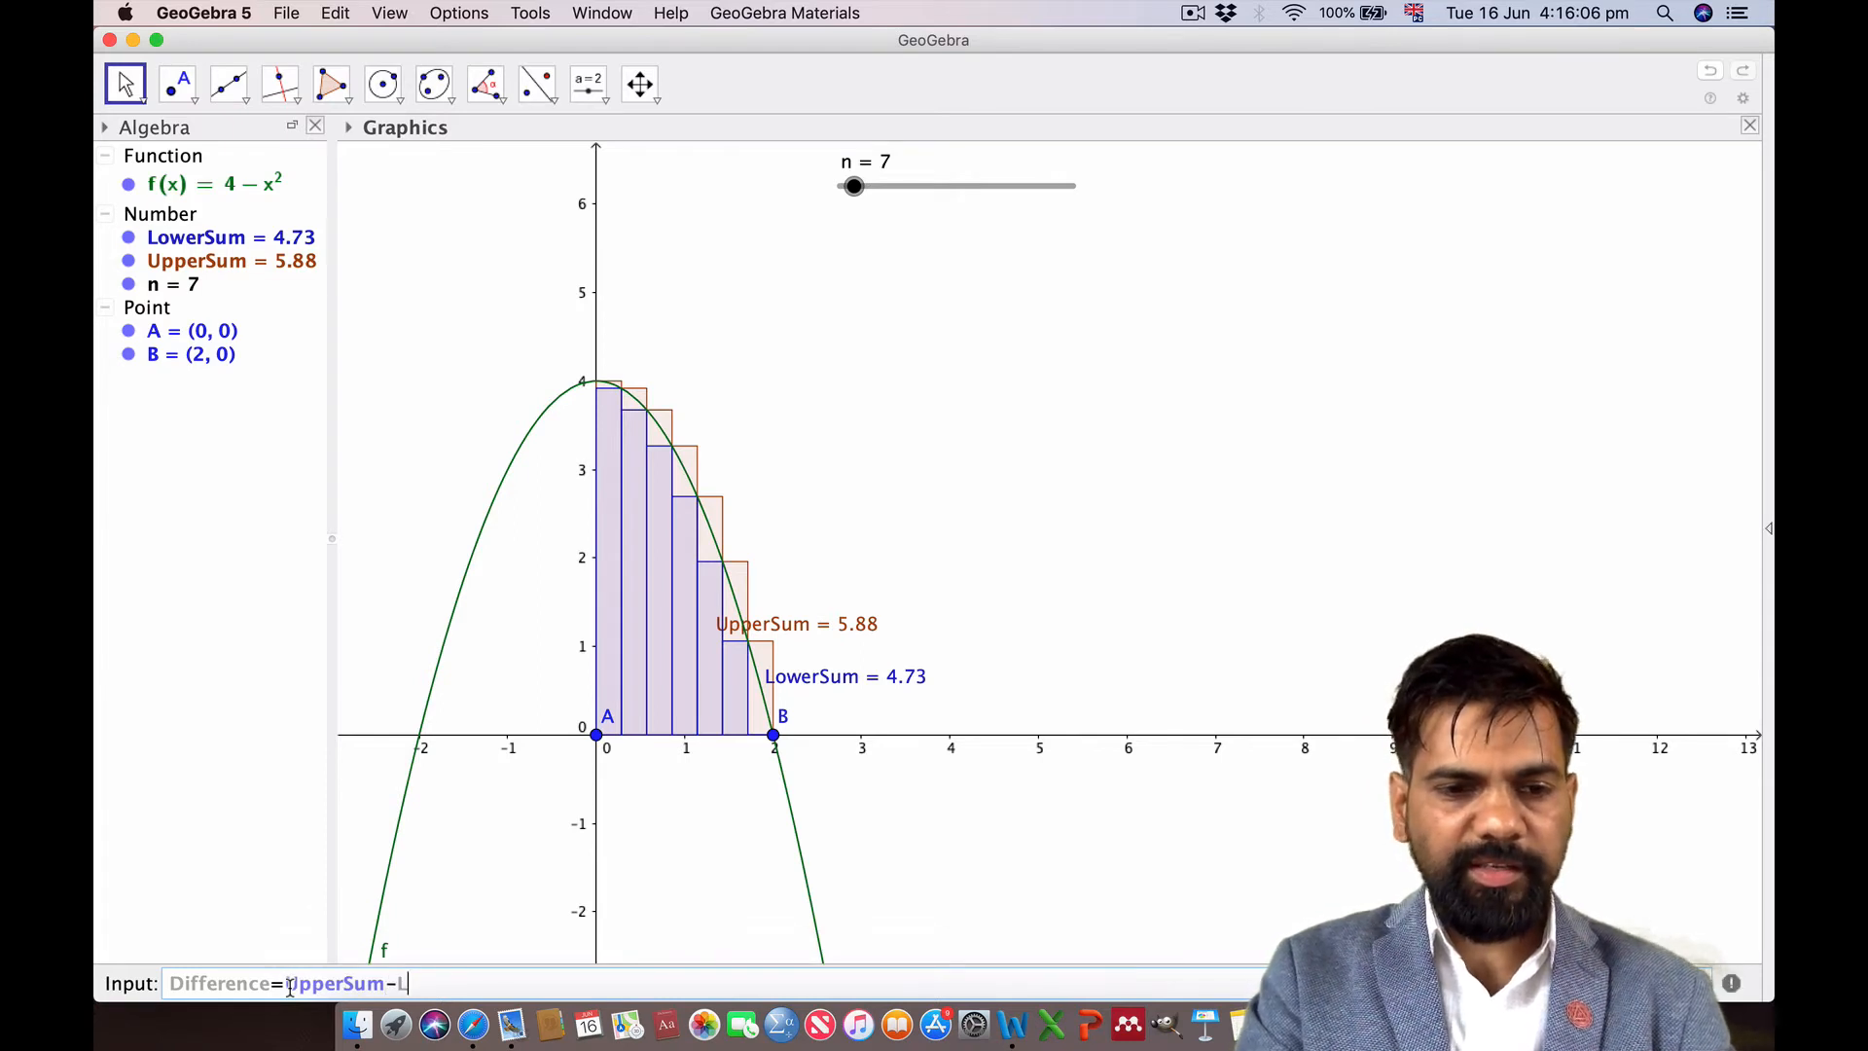
pyautogui.write('ower')
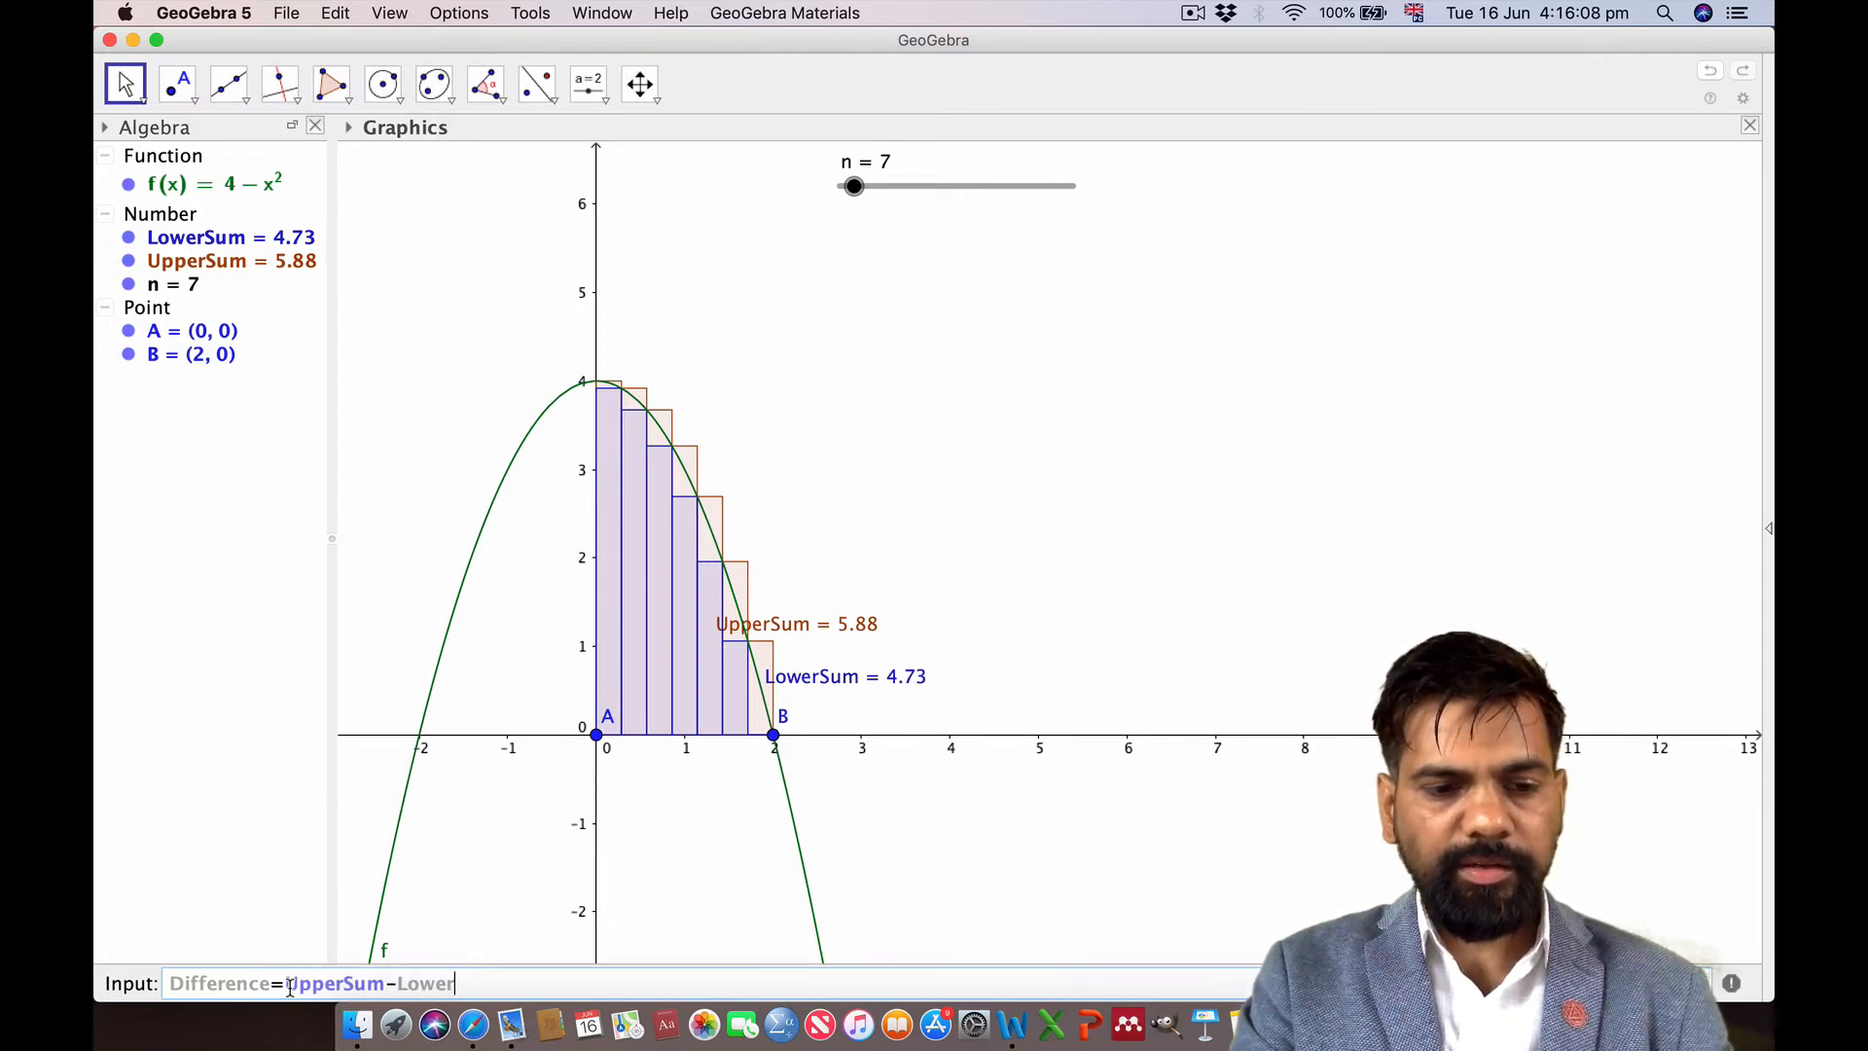
pyautogui.write('Sum')
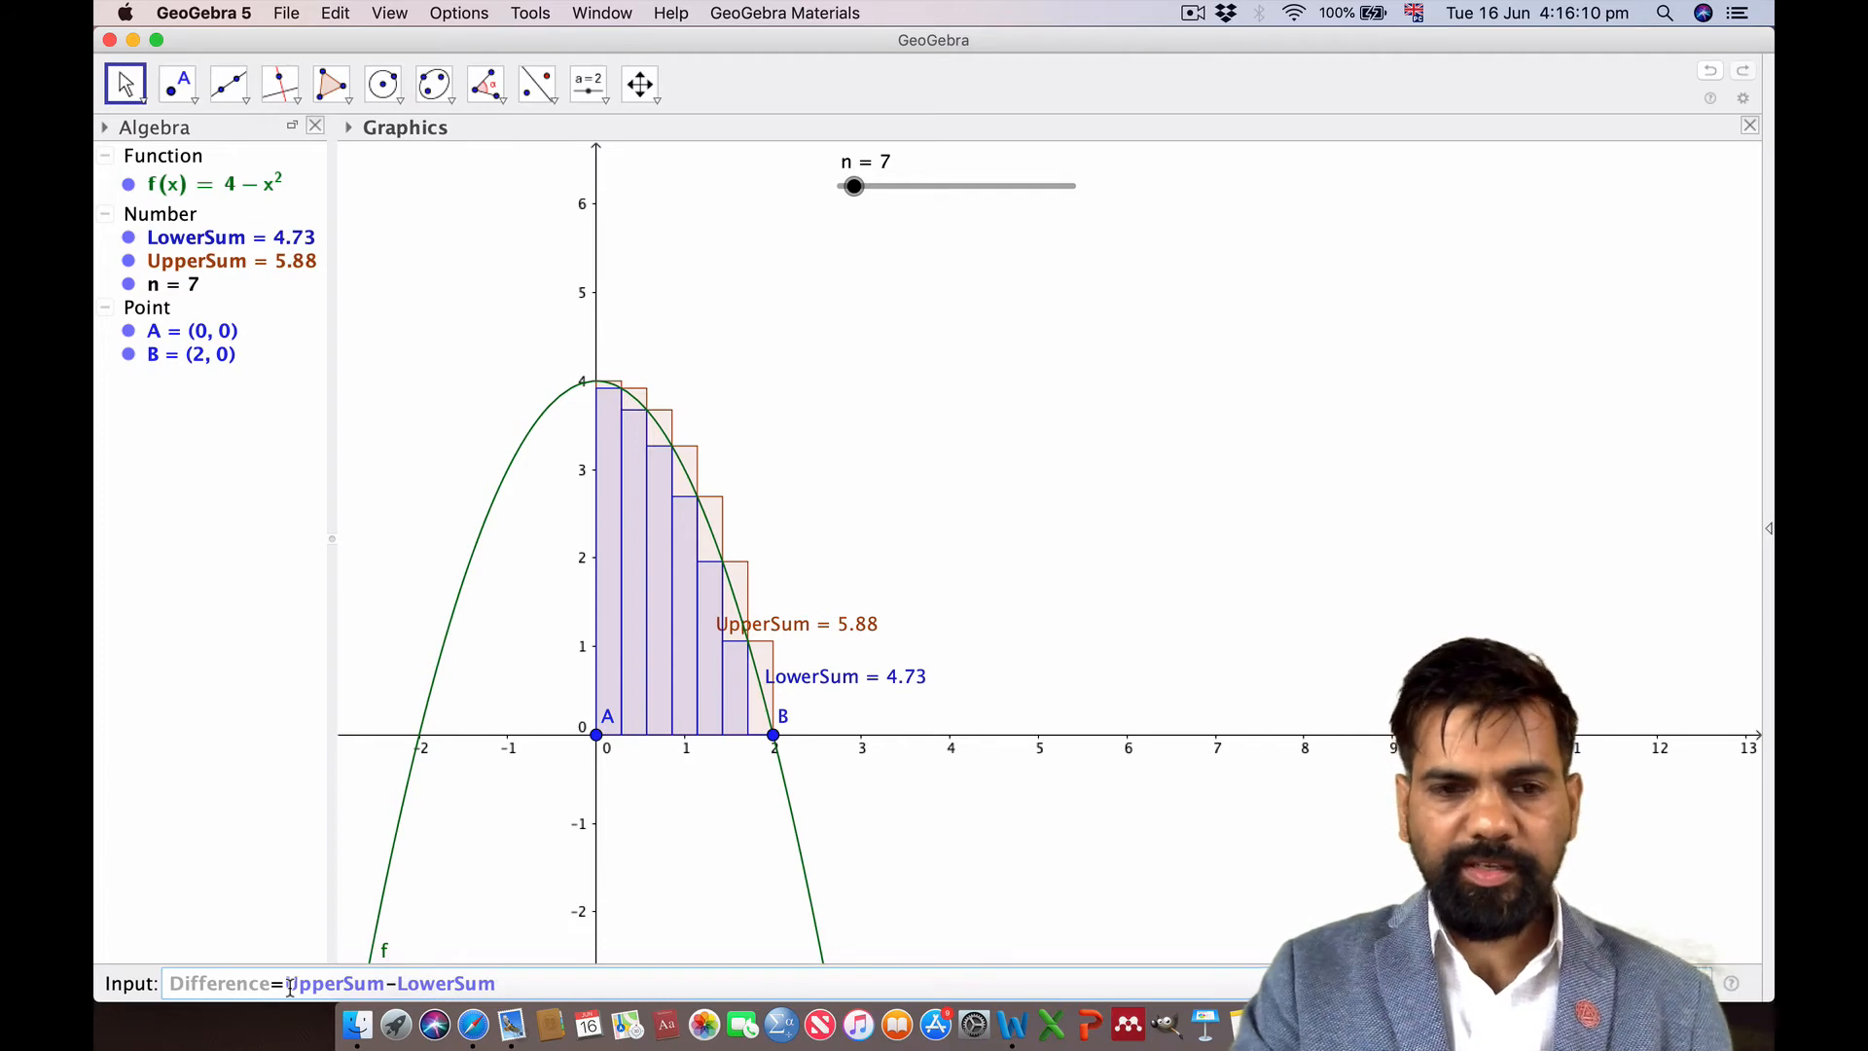
pyautogui.press('Return')
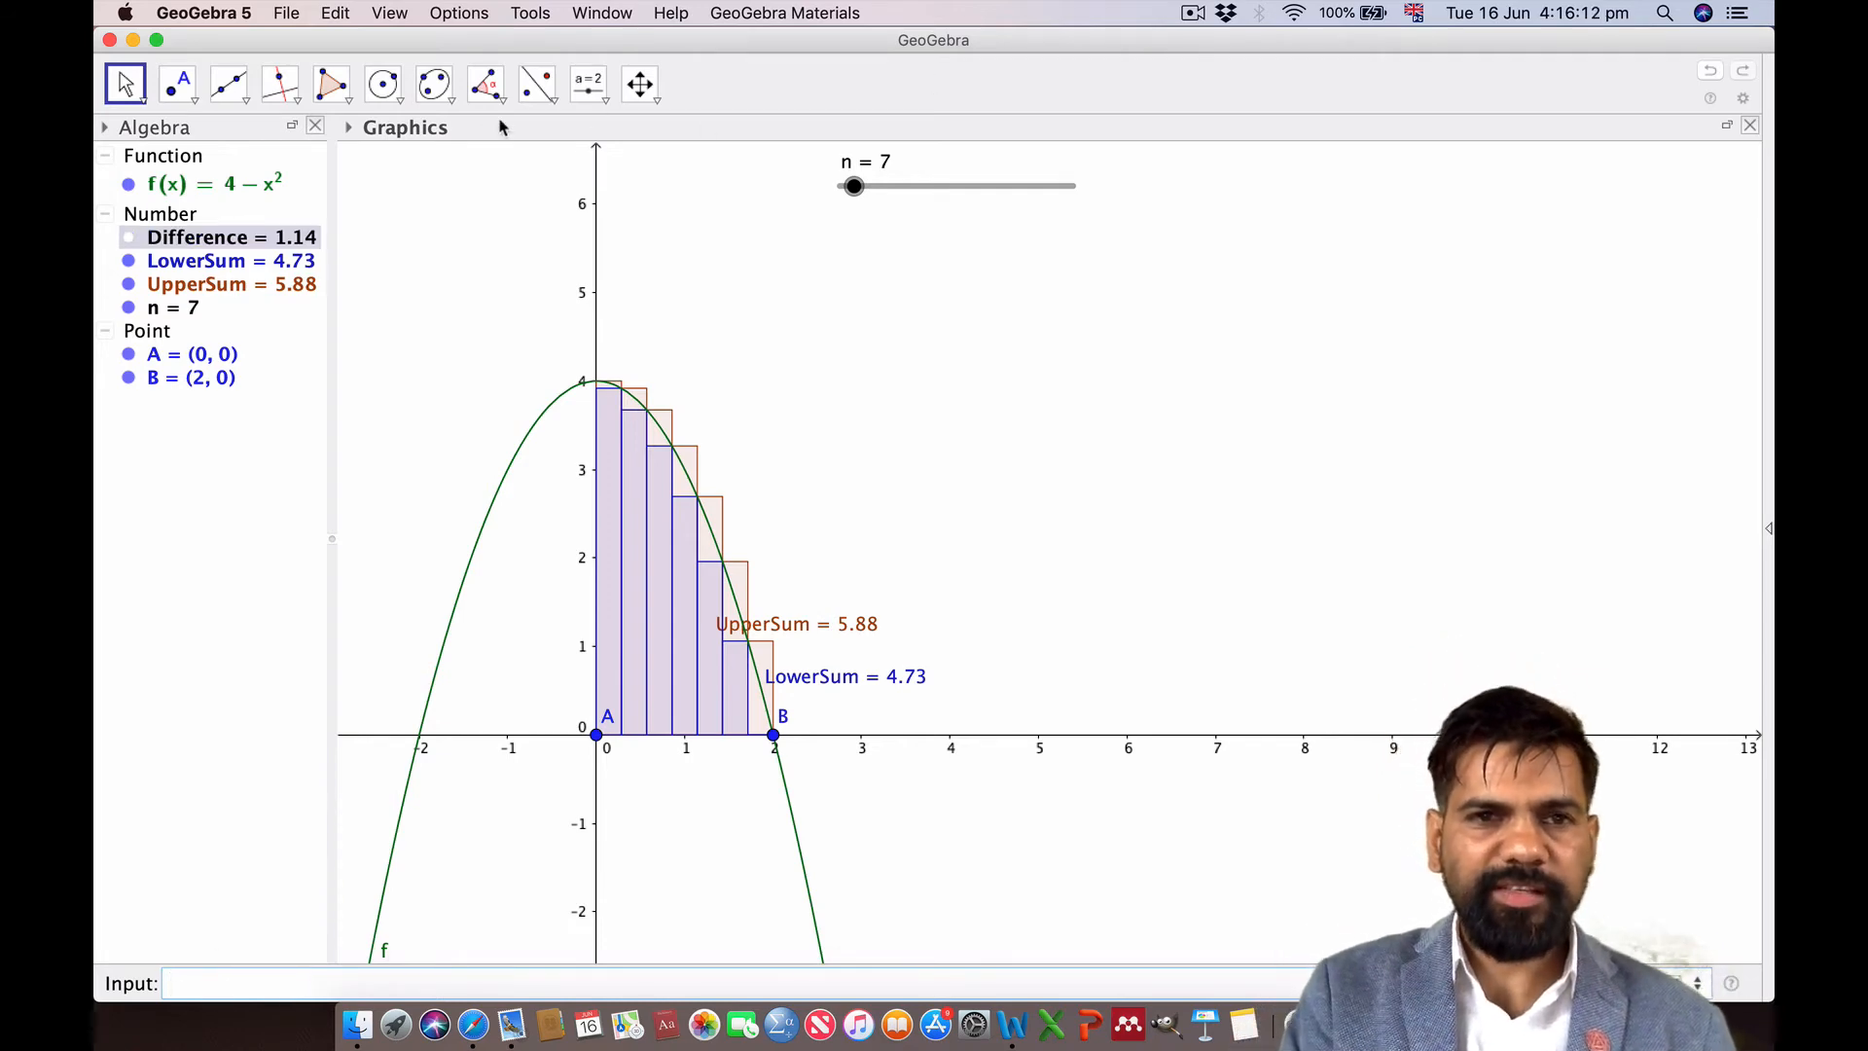
# Insert the text "Difference=" followed by the linked value of the Difference number, placed below and just beyond the end of slider n
pyautogui.click(605, 100)
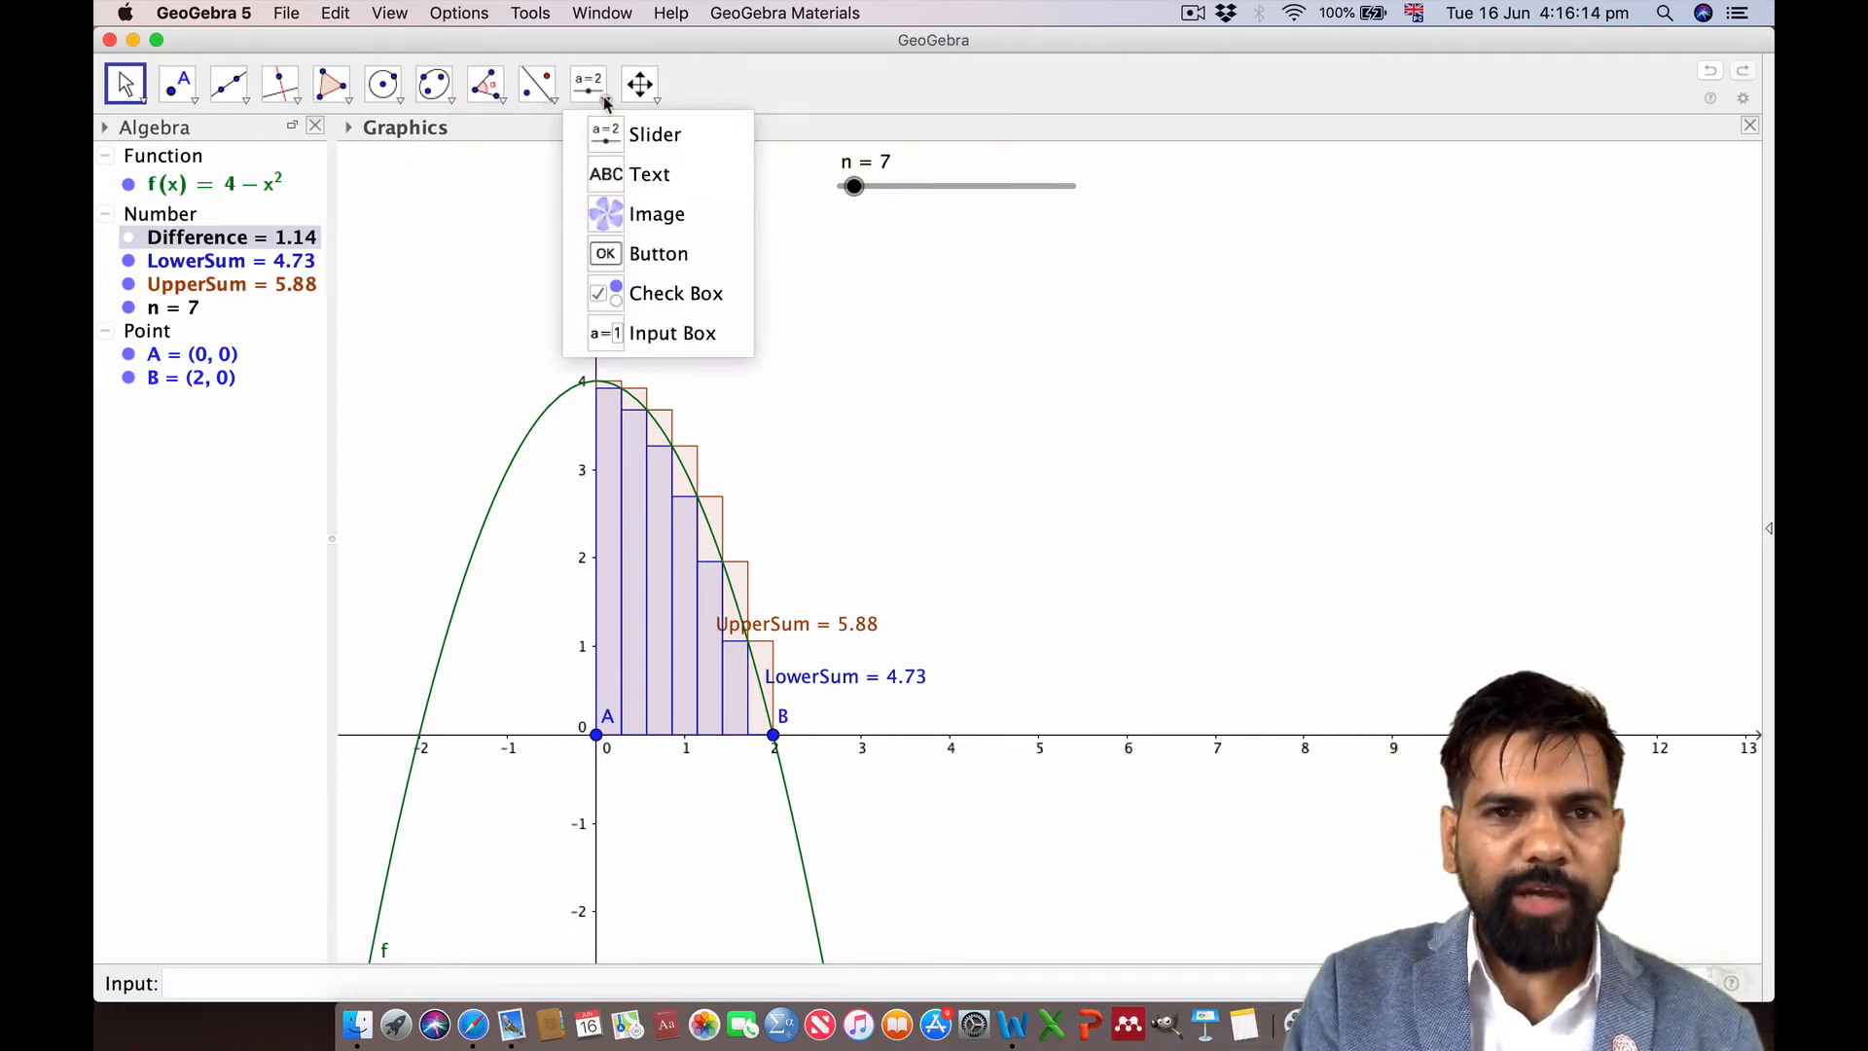
pyautogui.click(643, 180)
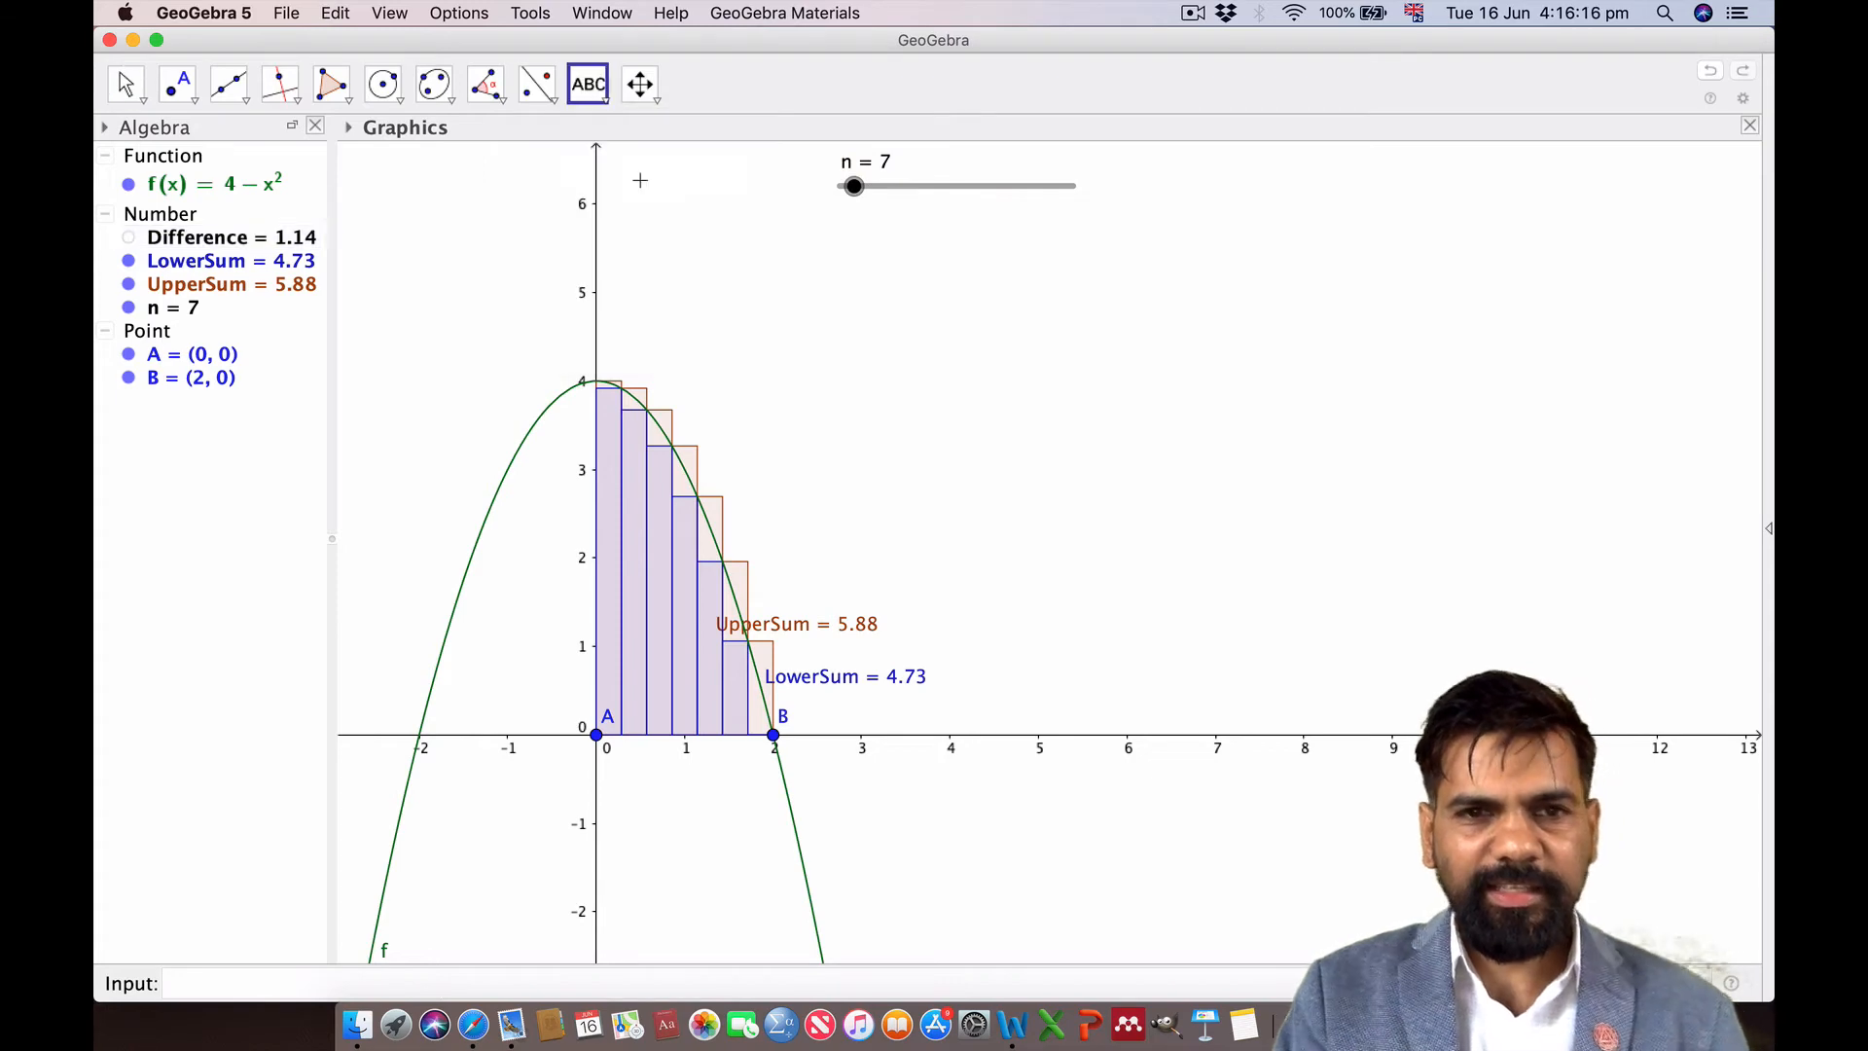
pyautogui.rightClick(1102, 238)
pyautogui.click(1076, 233)
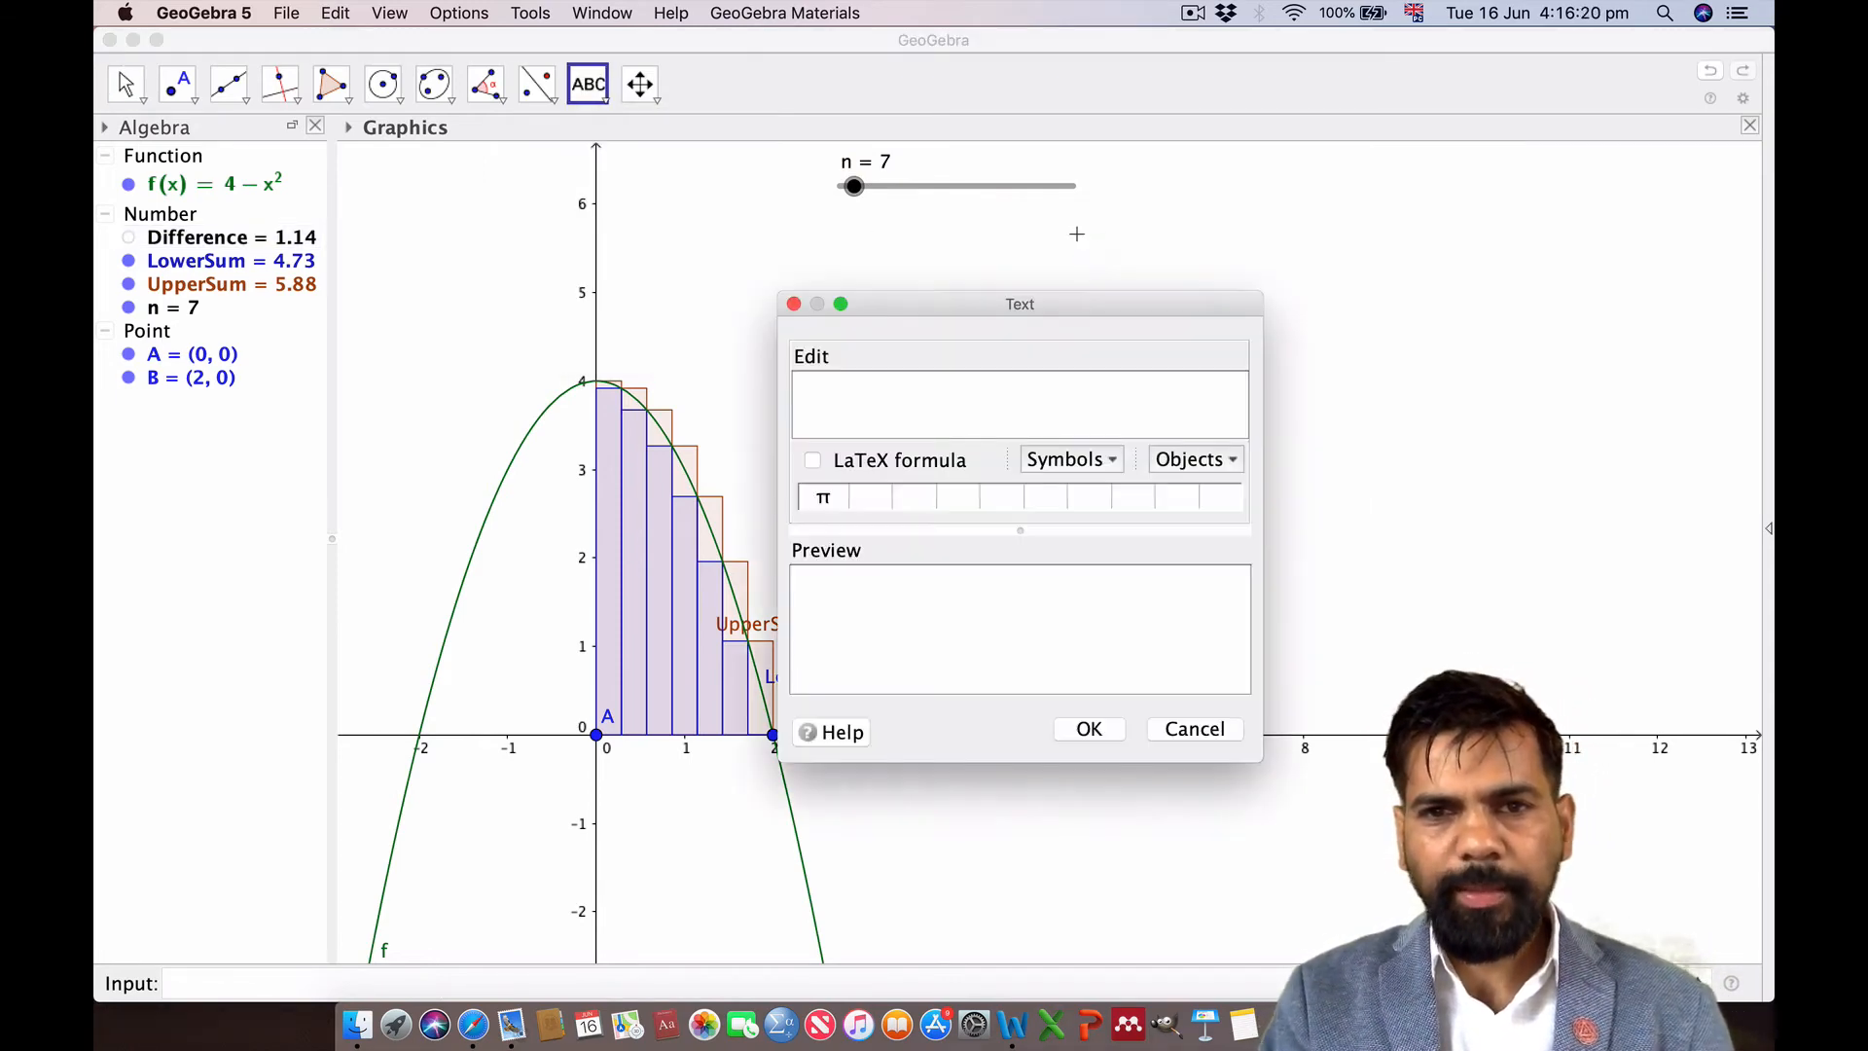
pyautogui.write('D')
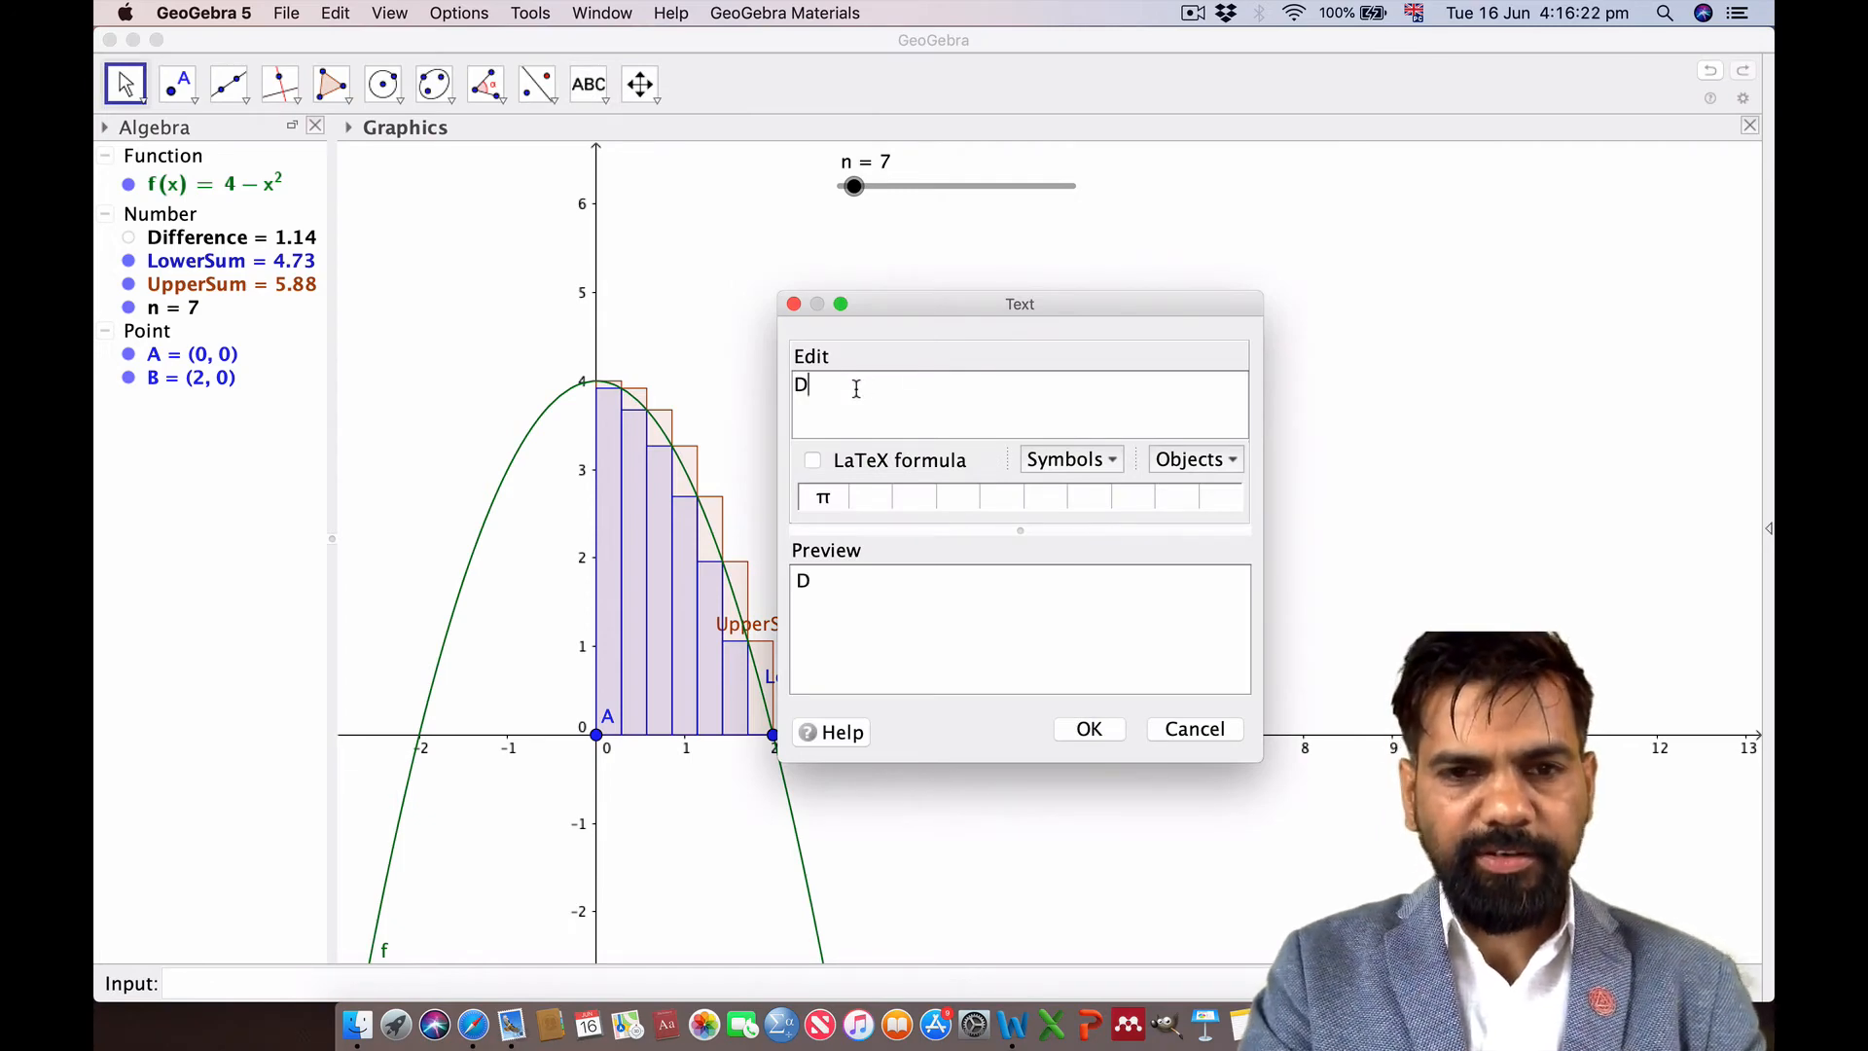
pyautogui.write('ifference=')
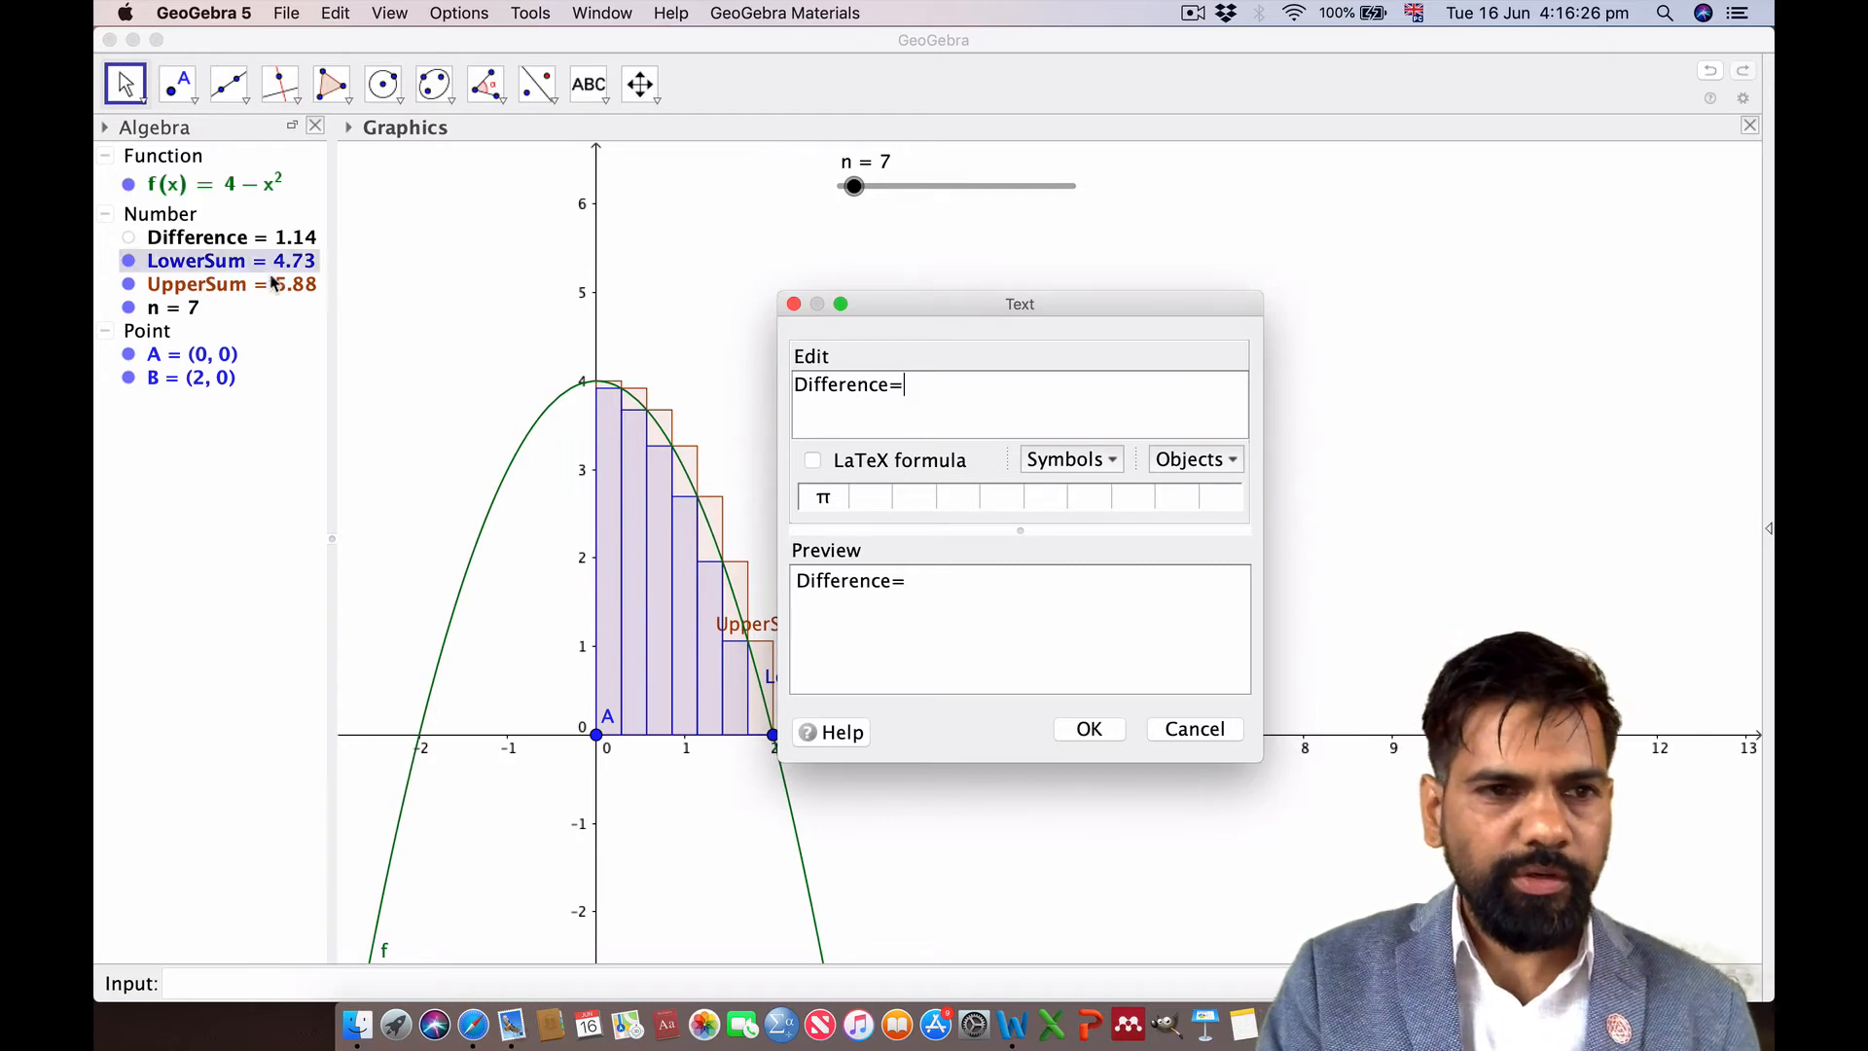
pyautogui.click(226, 245)
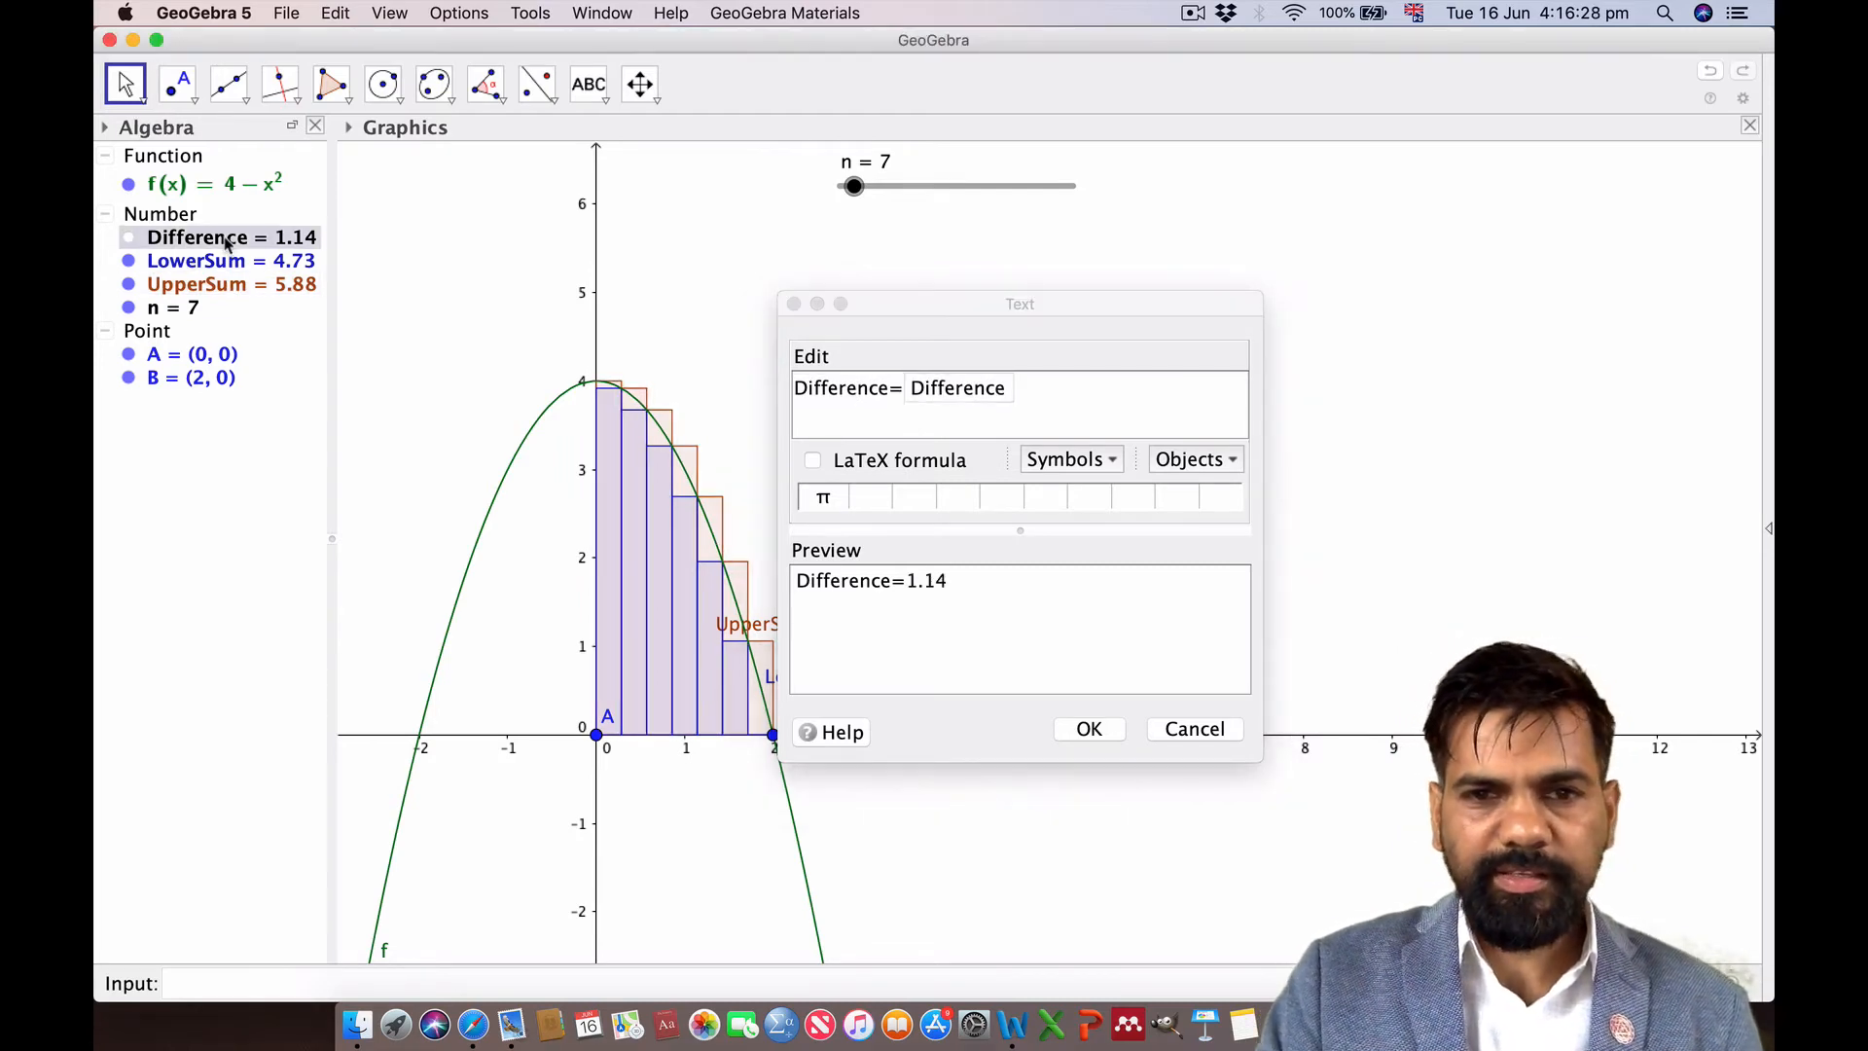
pyautogui.click(1089, 730)
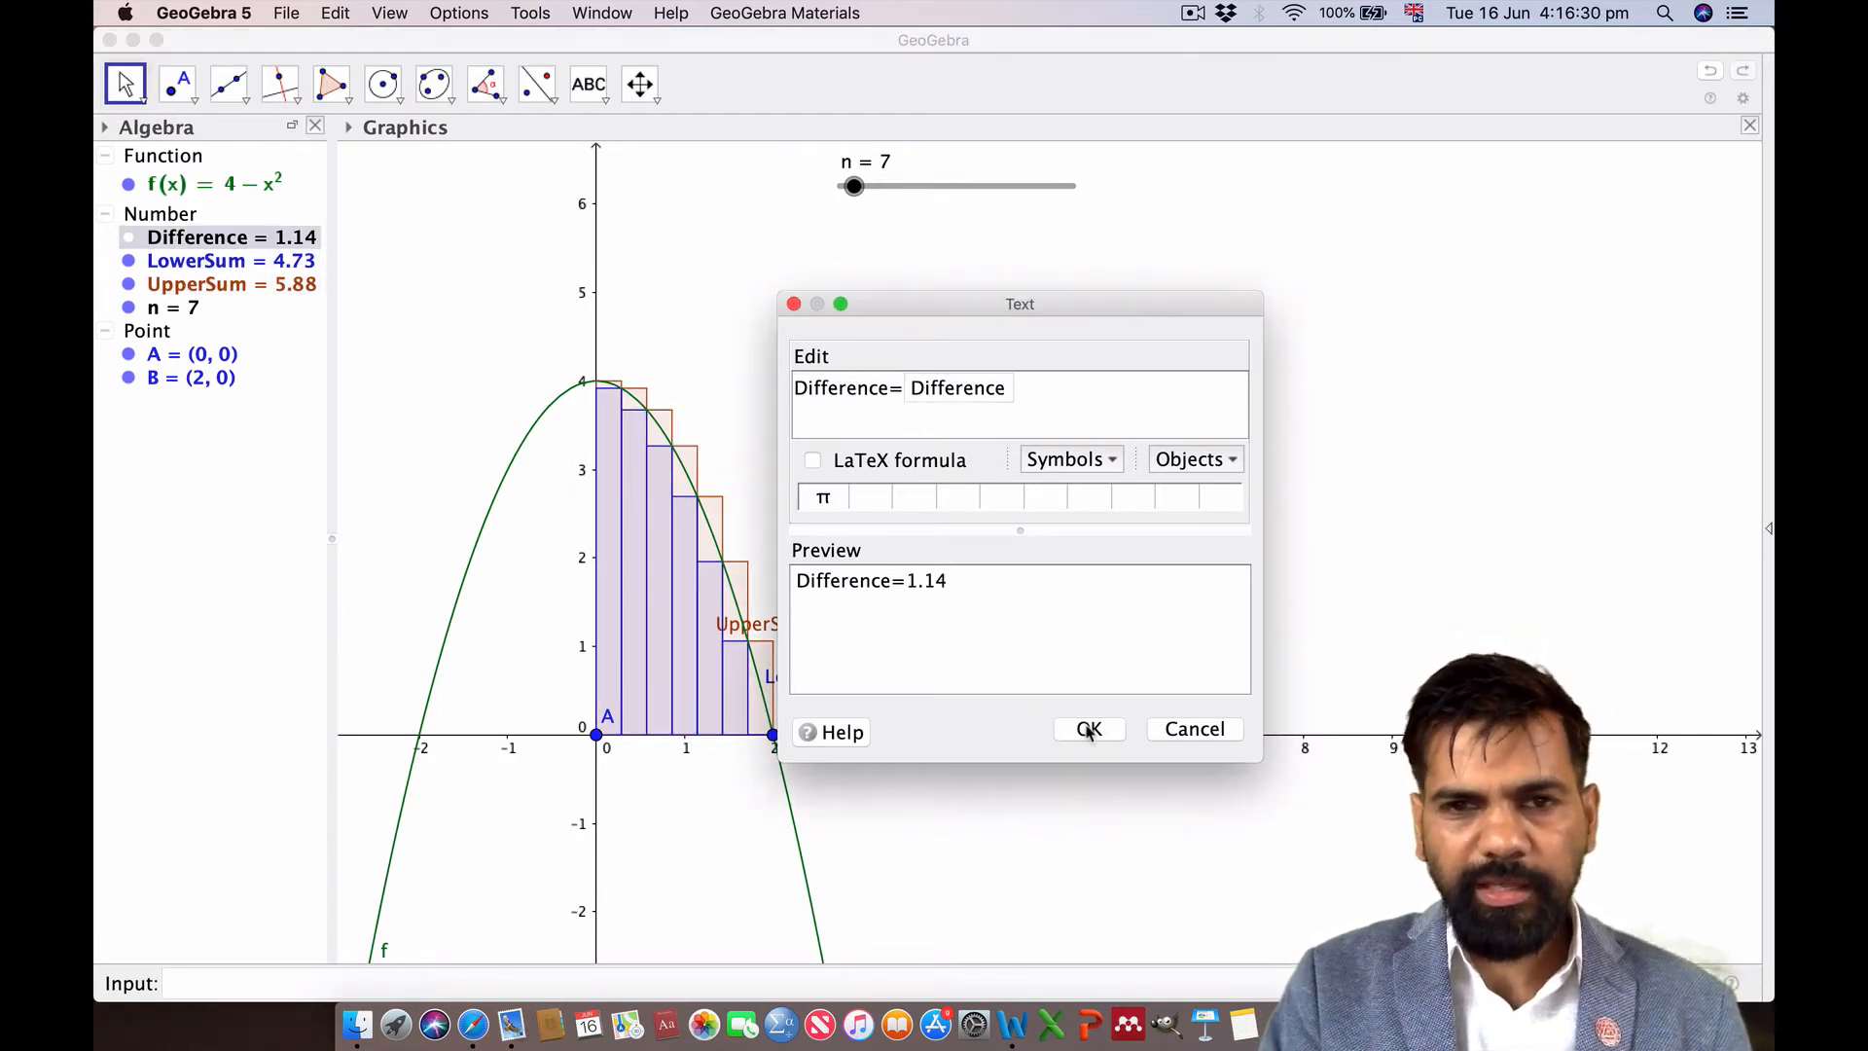
pyautogui.click(1088, 730)
pyautogui.moveTo(1160, 236); pyautogui.dragTo(1214, 251)
pyautogui.press('Escape')
# Raise slider n to 100 and lower it to 59 to compare the upper sum, lower sum and difference
pyautogui.moveTo(854, 185); pyautogui.dragTo(1077, 182)
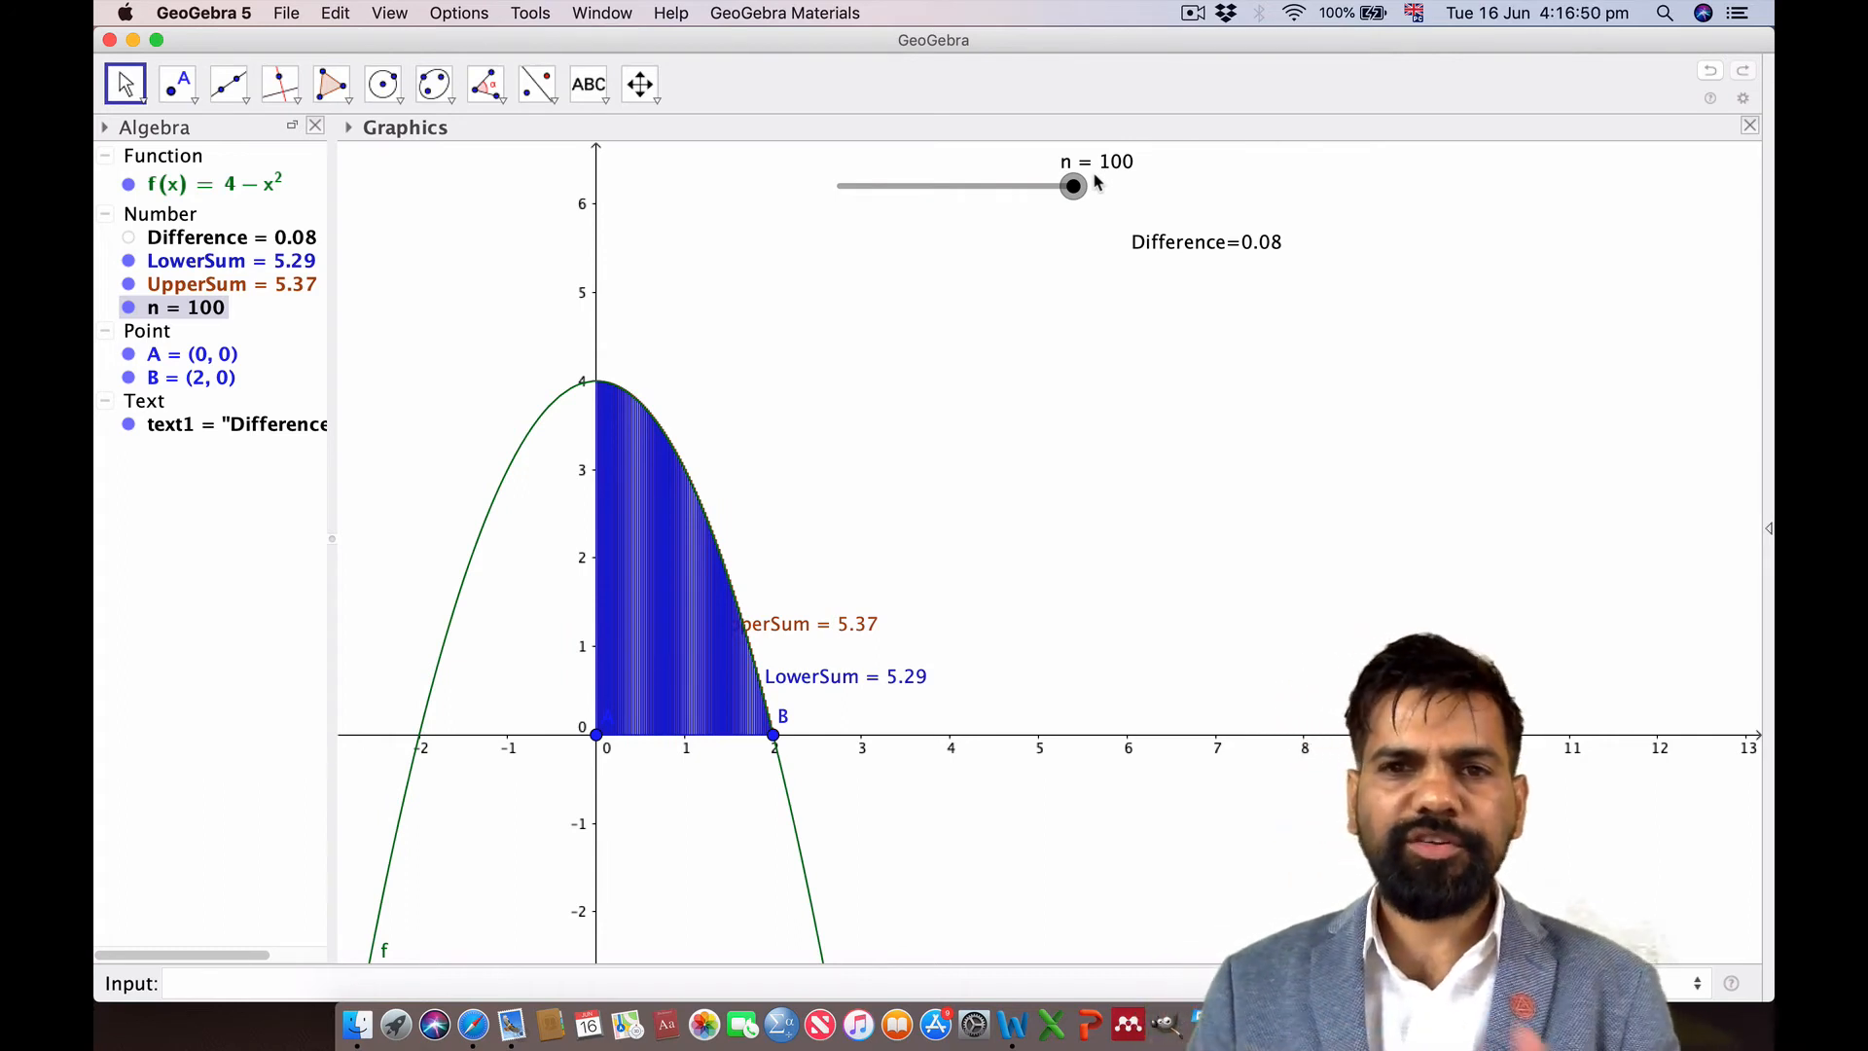
pyautogui.moveTo(1072, 190); pyautogui.dragTo(977, 185)
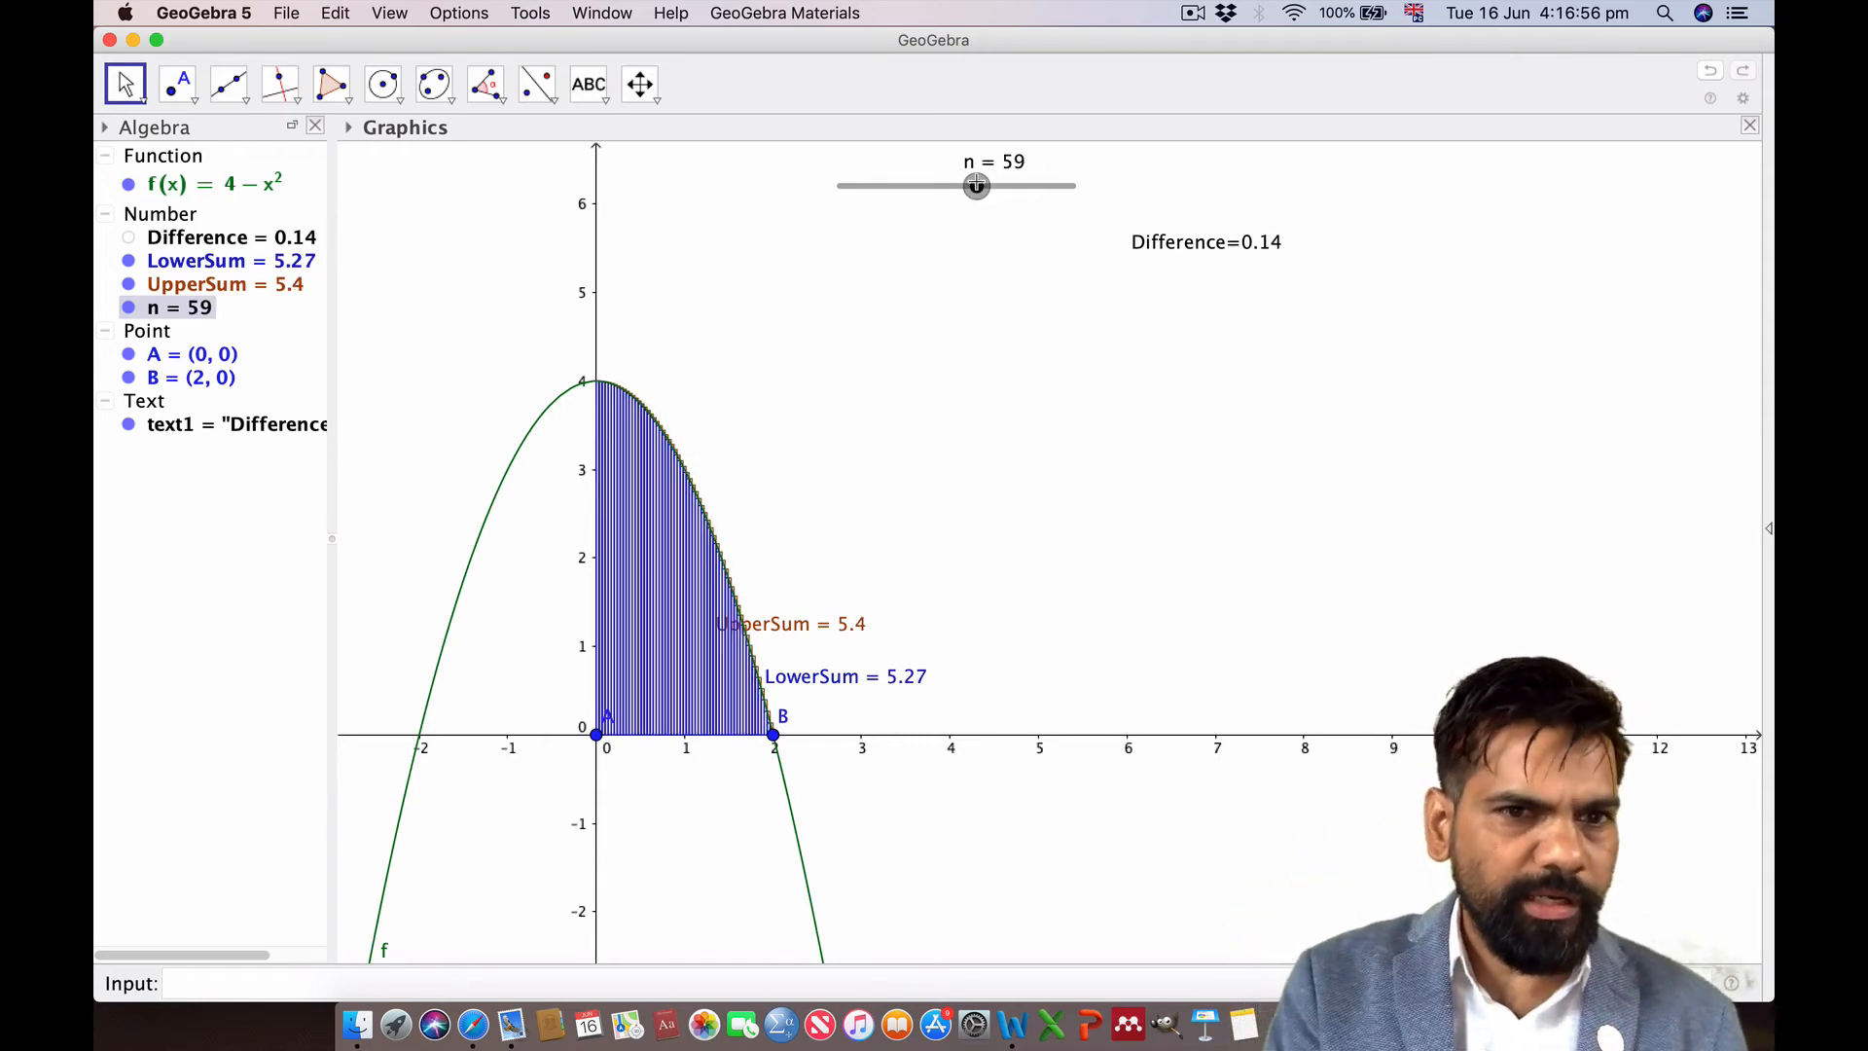
# Define Integral=Integral[f, x(A), x(B)] and move its label just under the LowerSum label
pyautogui.click(382, 979)
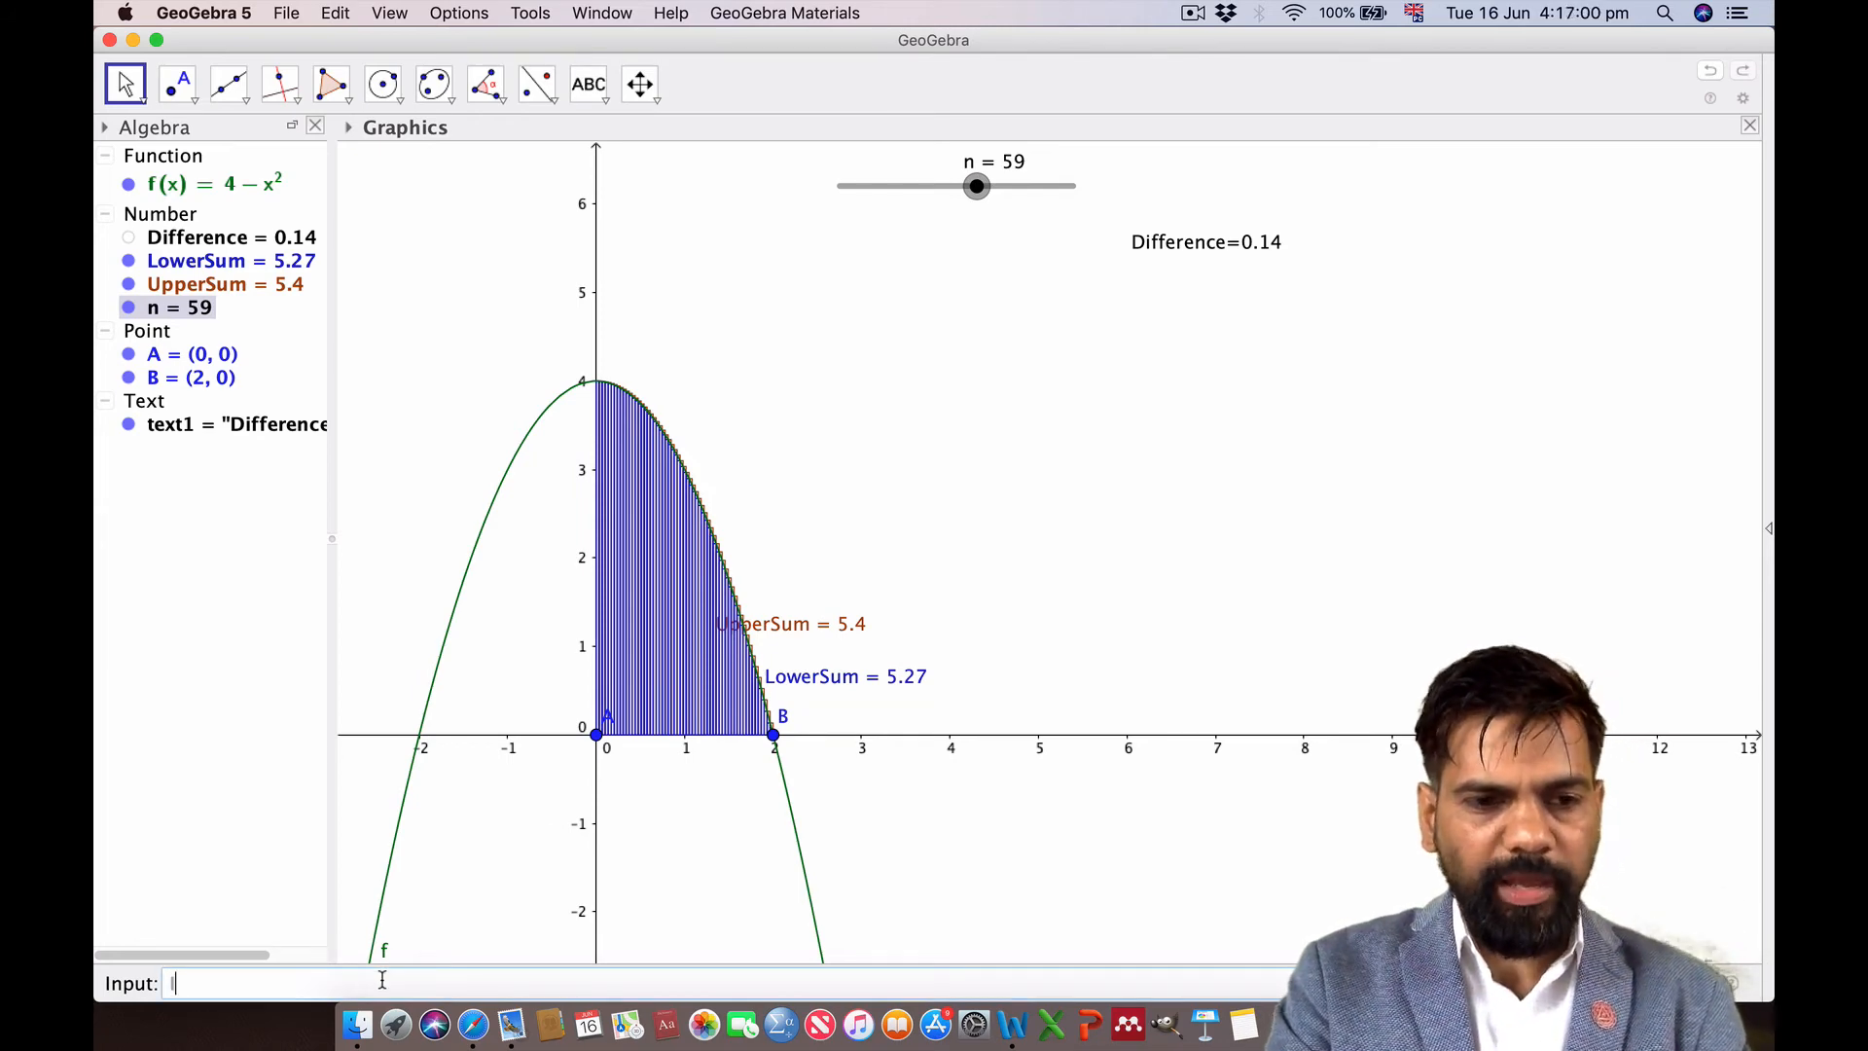
pyautogui.write('Integral')
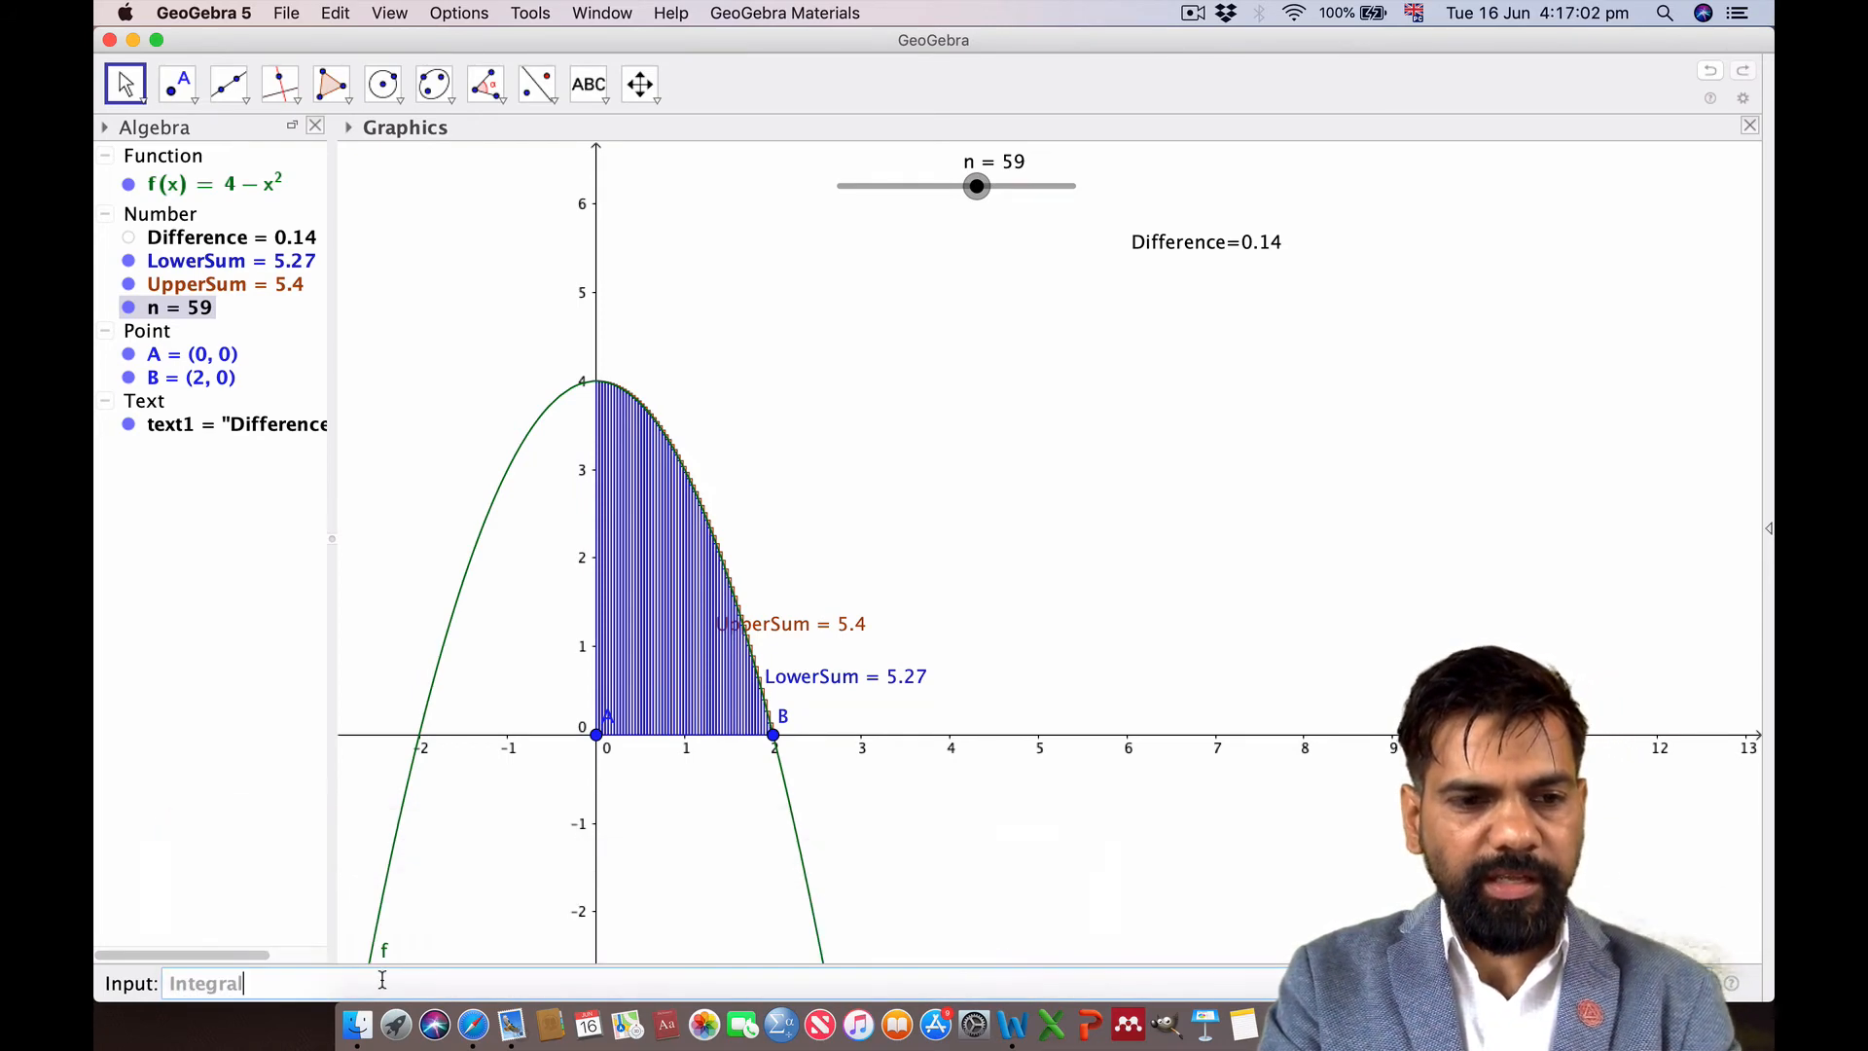
pyautogui.write('=')
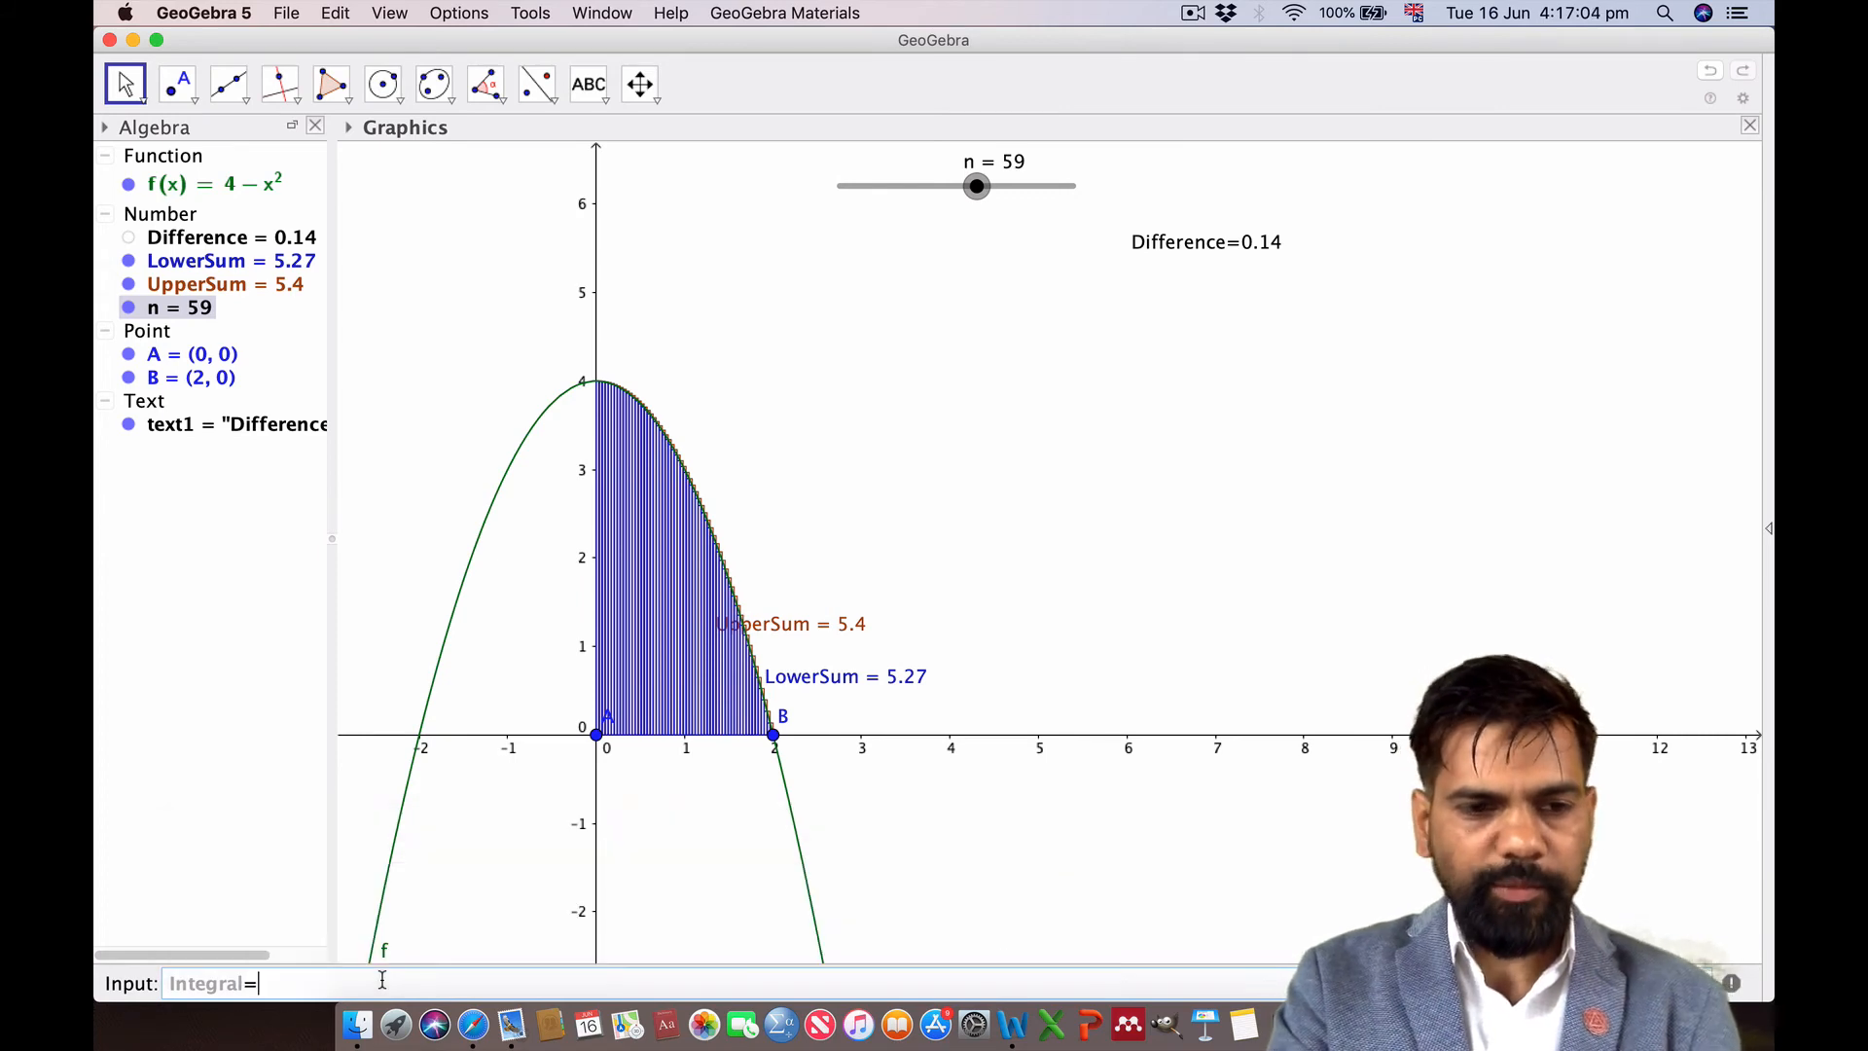
pyautogui.write('Inte')
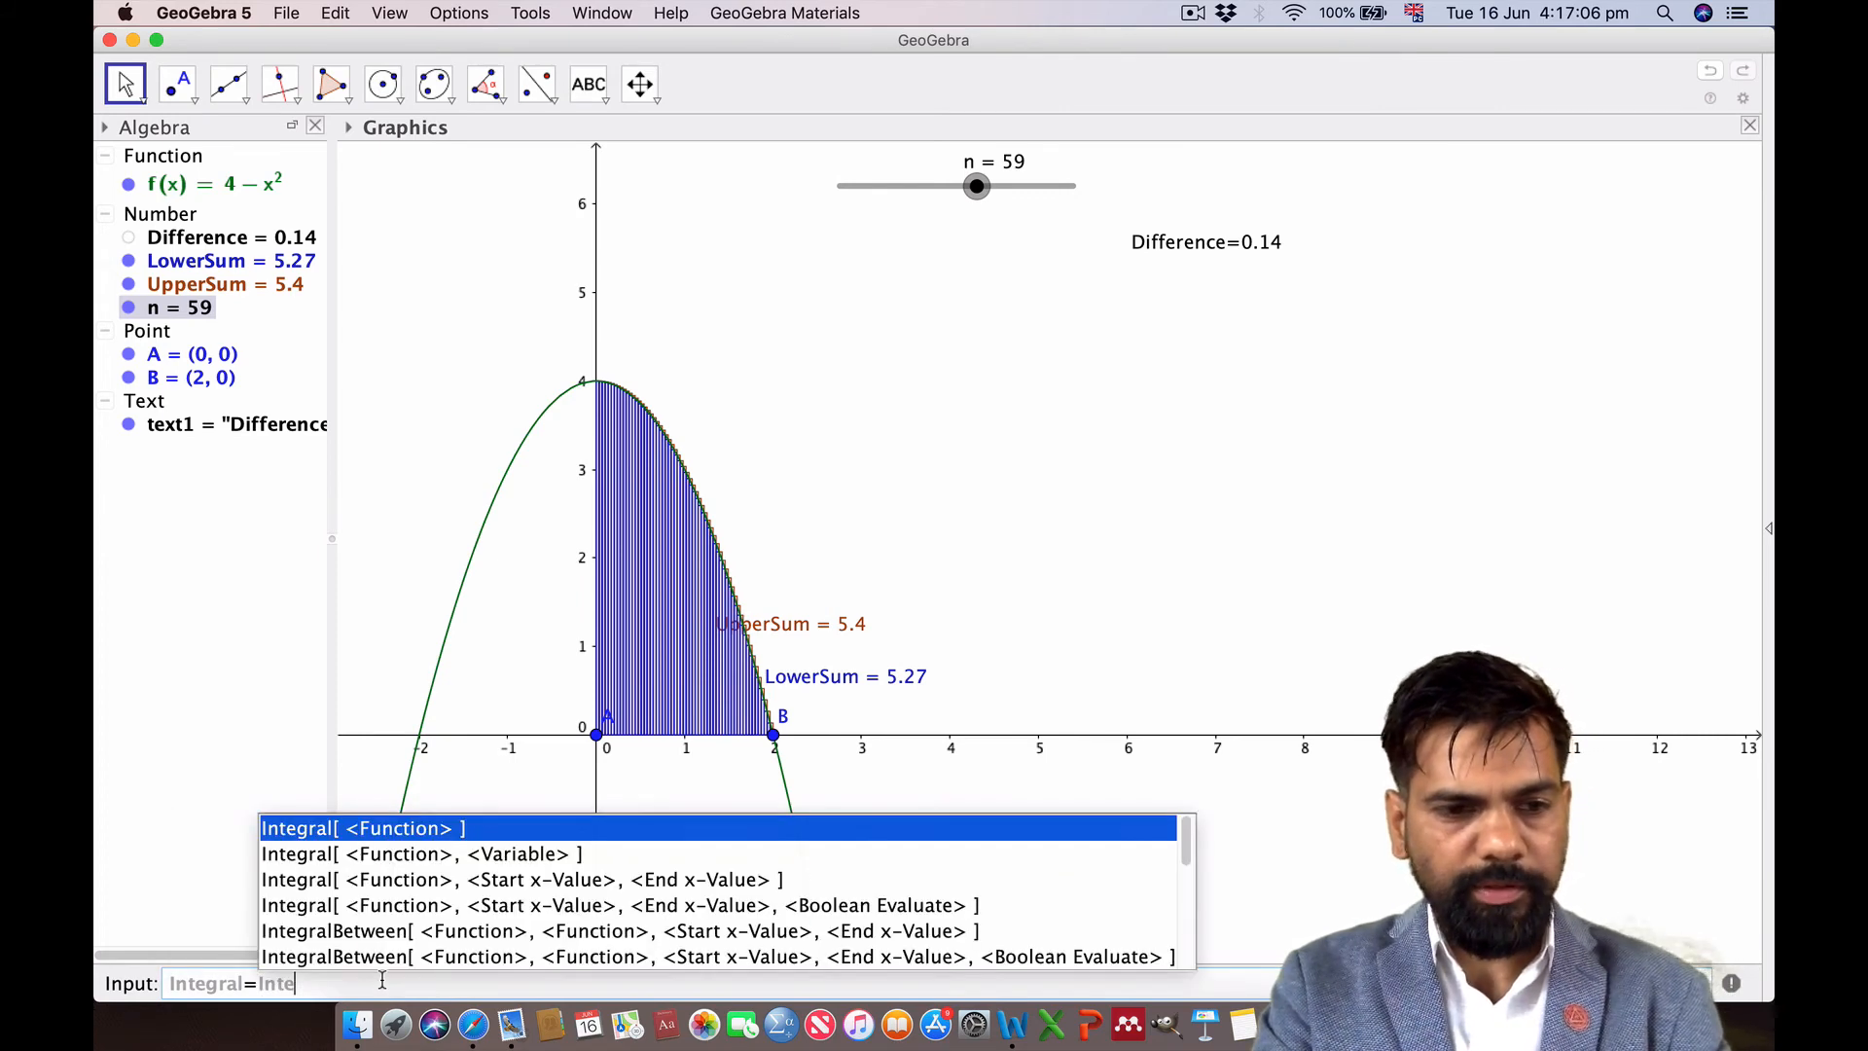
pyautogui.click(409, 878)
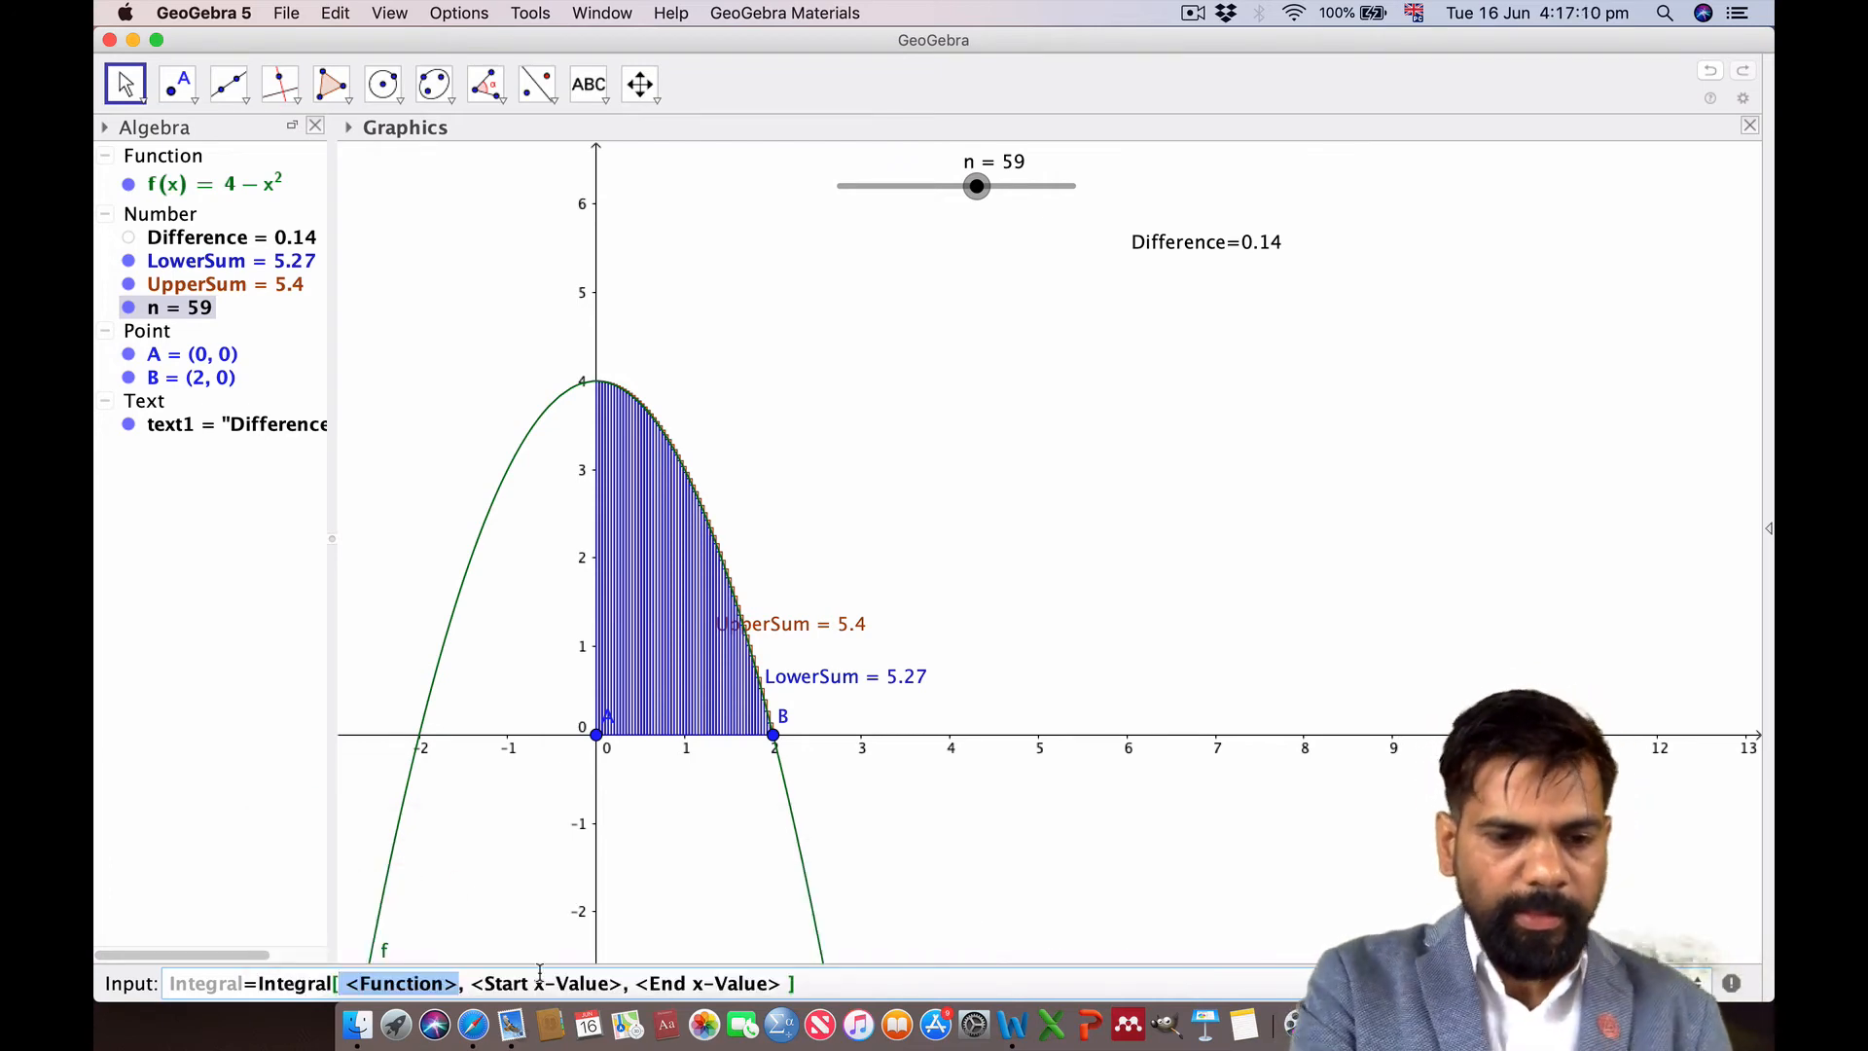
pyautogui.write('f')
pyautogui.press('Tab')
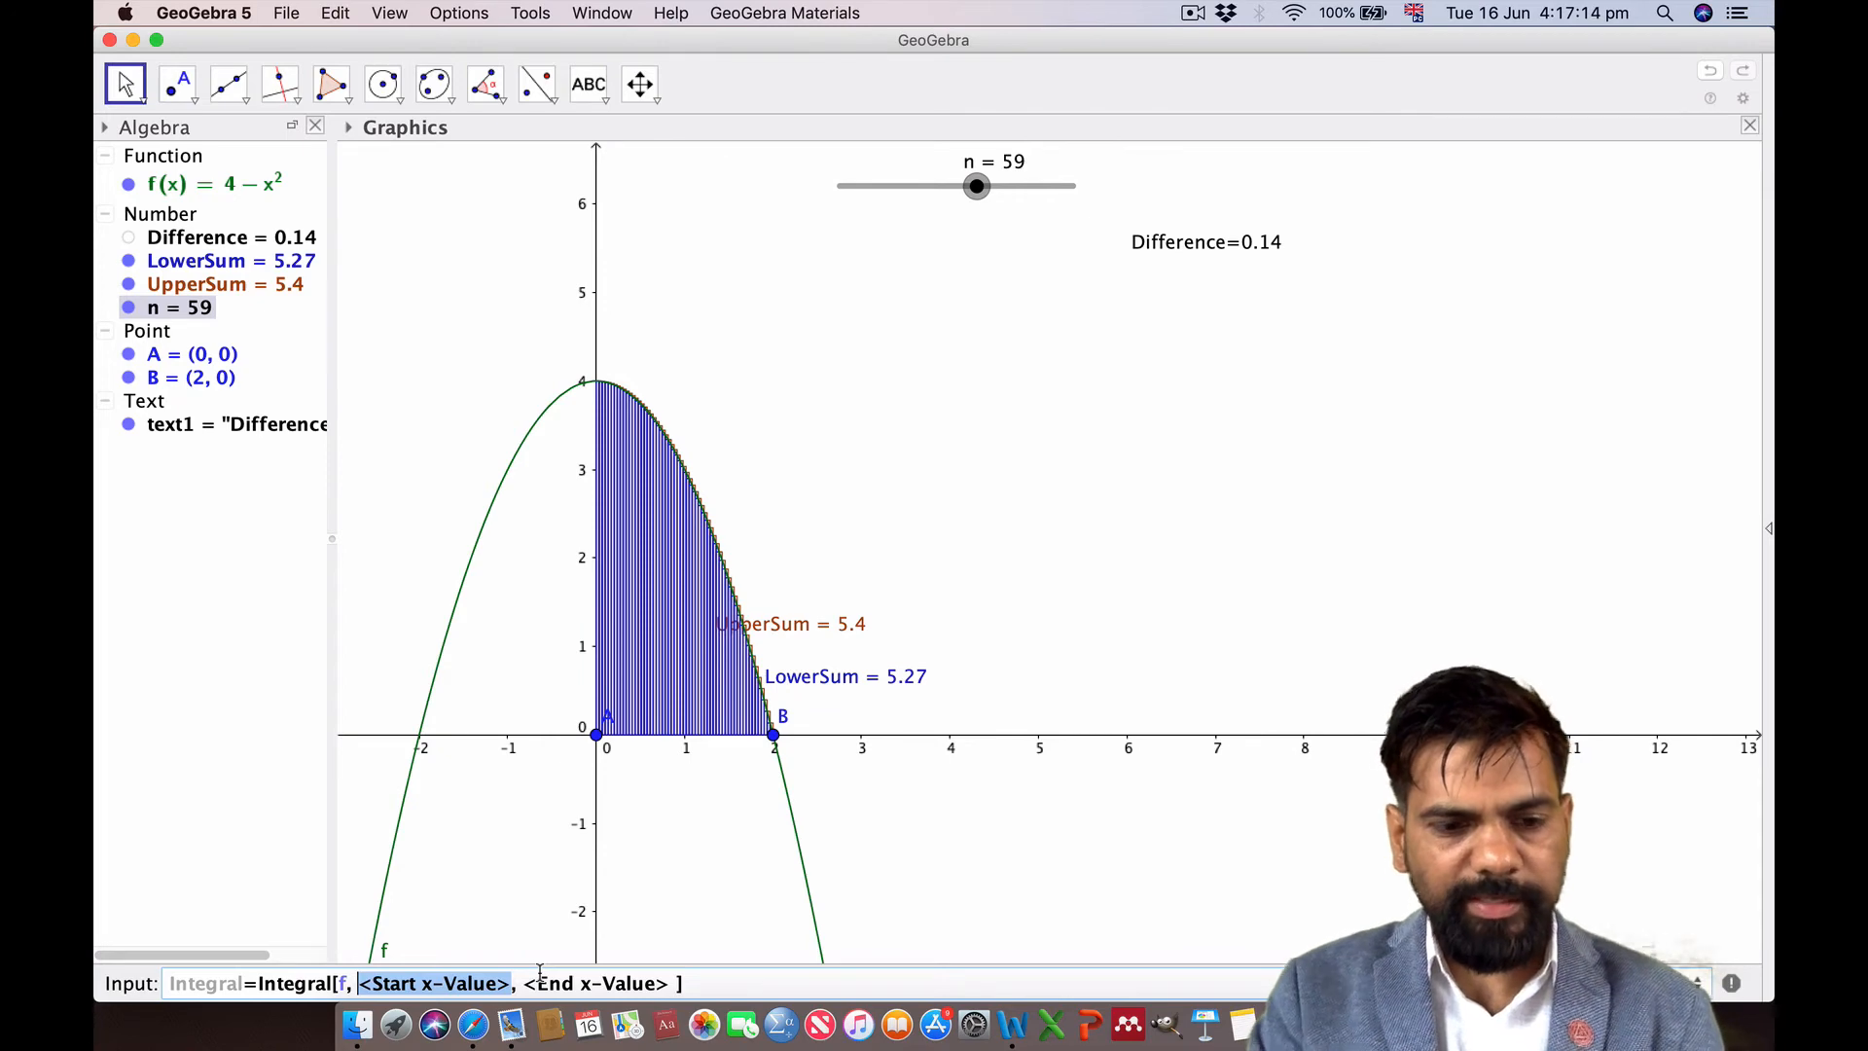
pyautogui.write('x(')
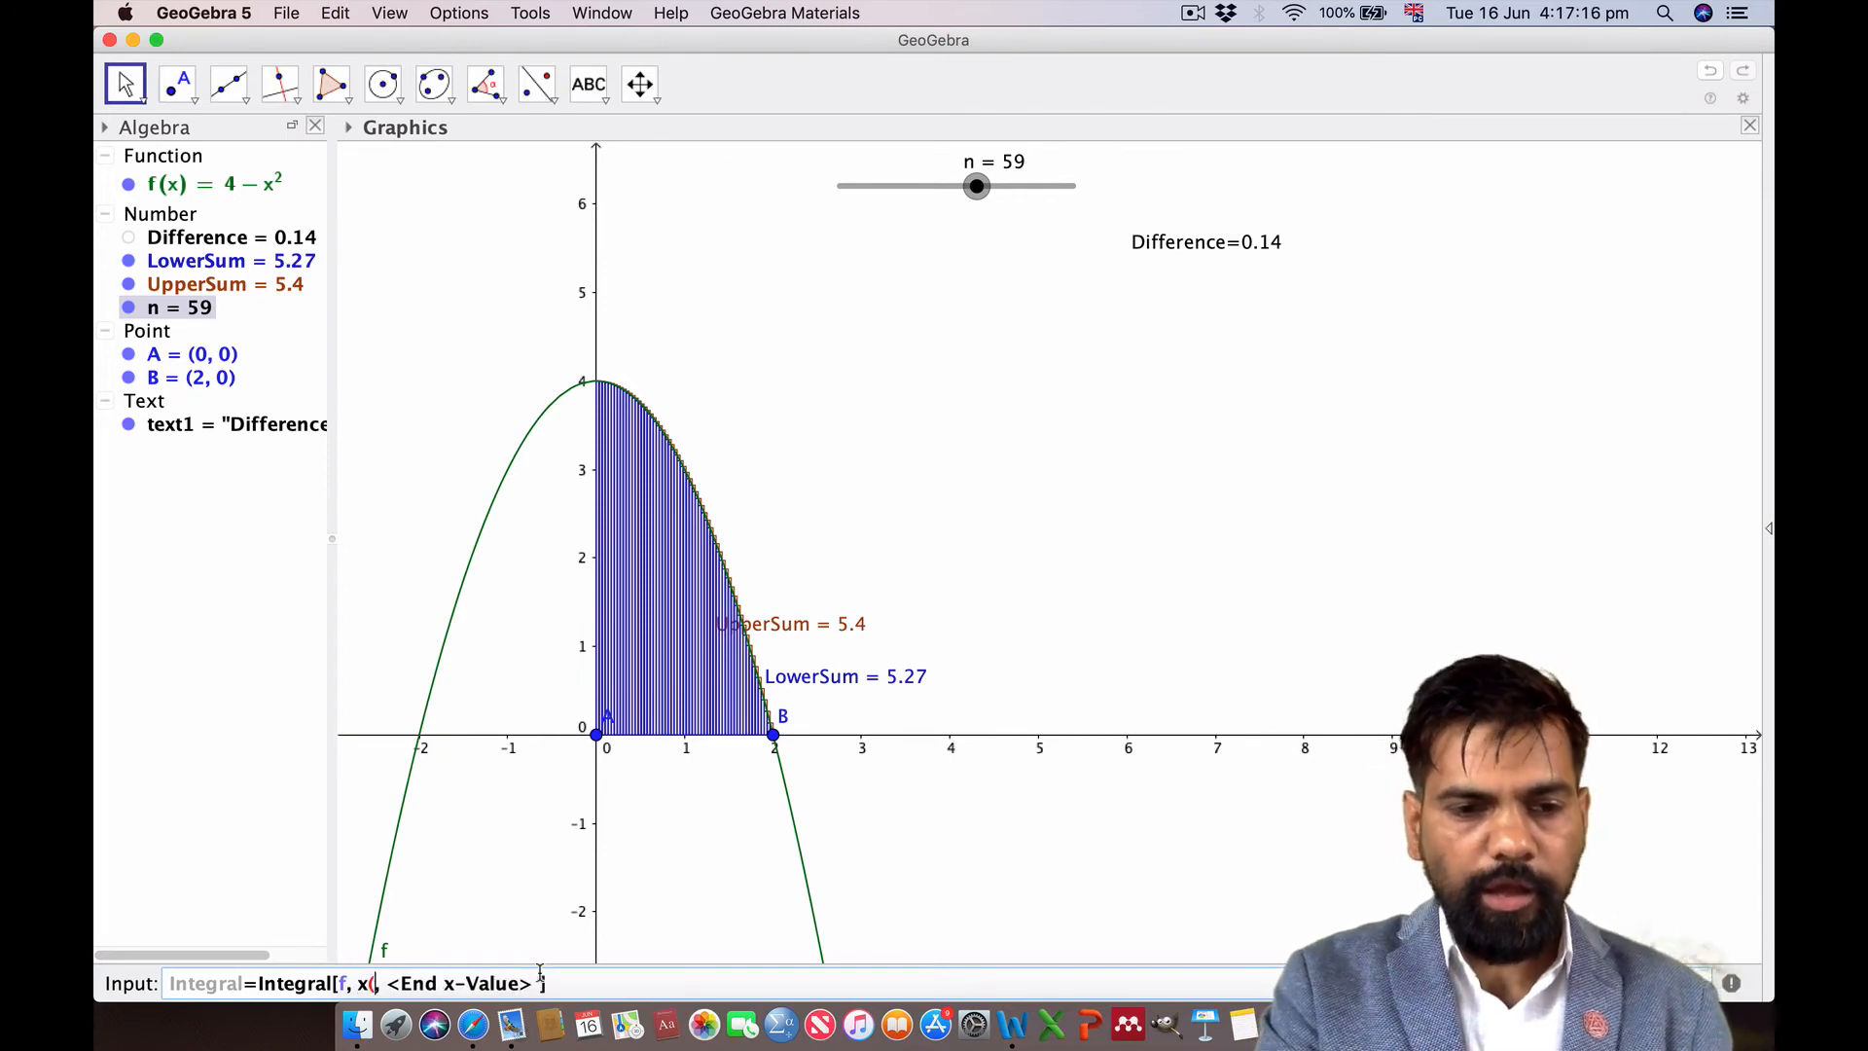
pyautogui.write('A)')
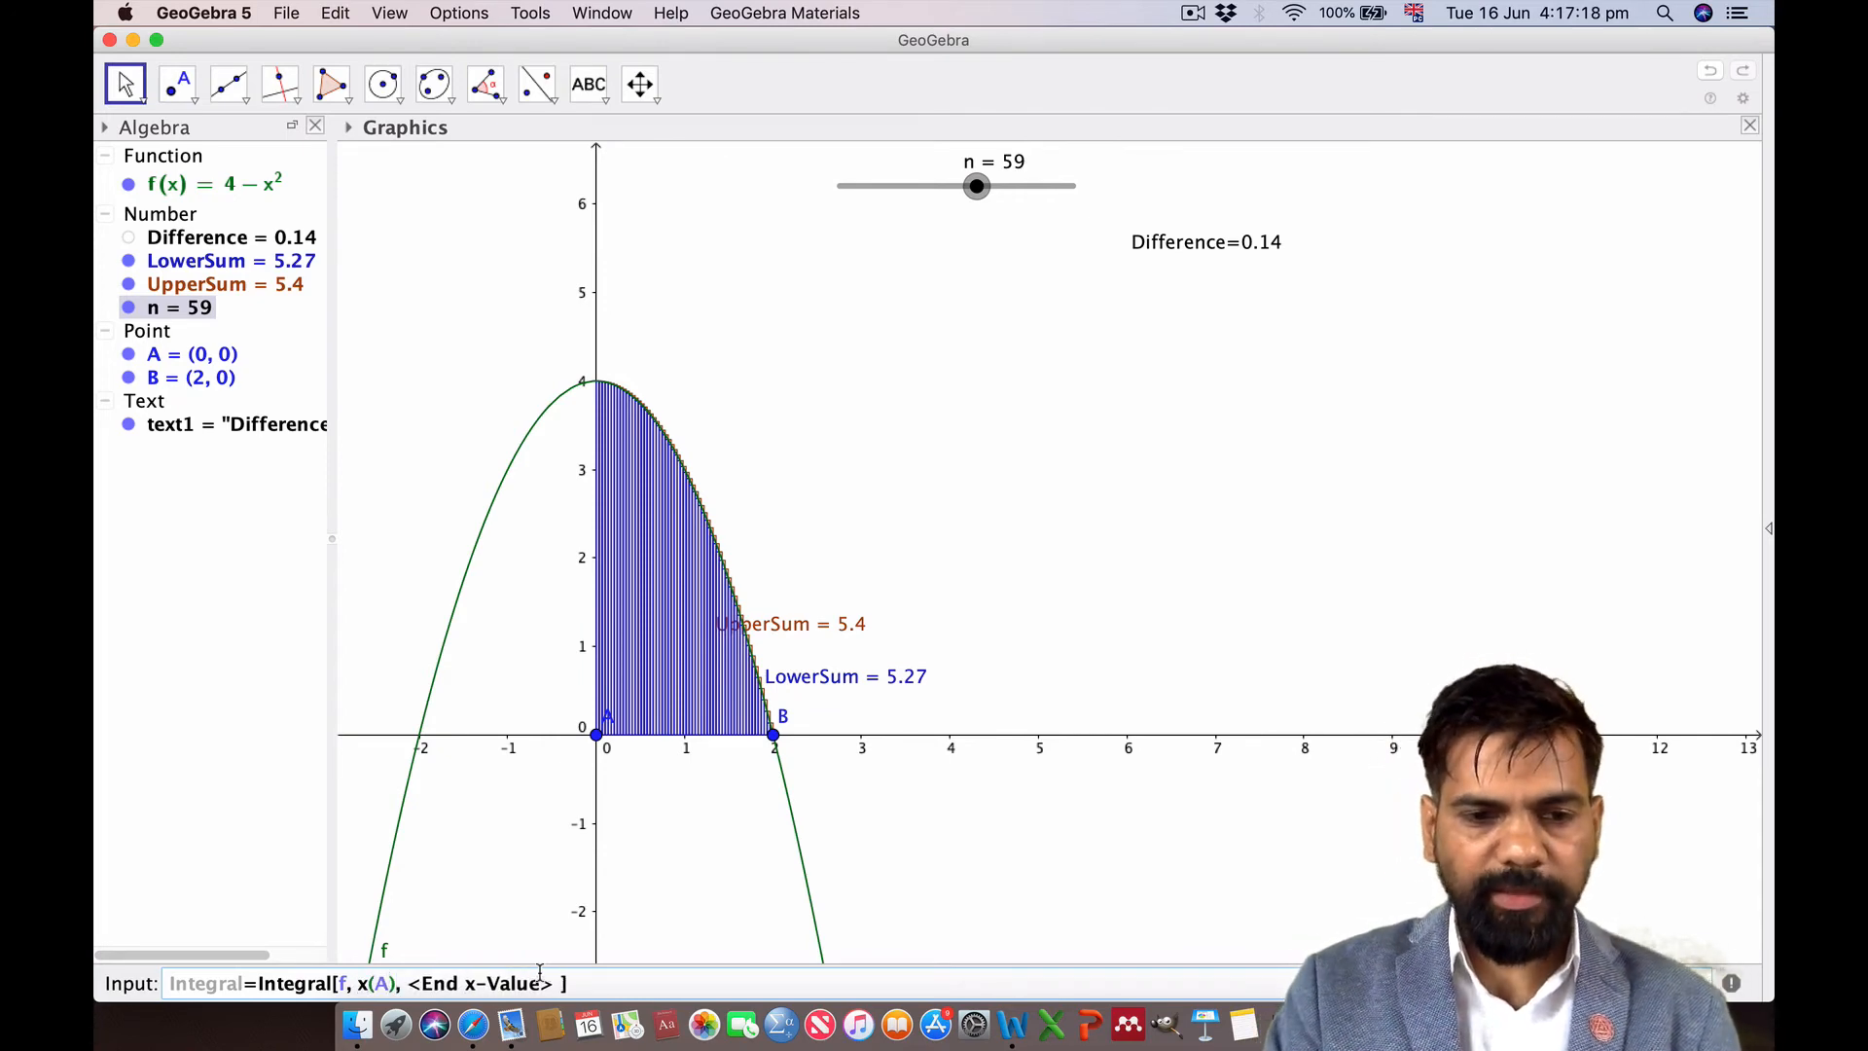
pyautogui.click(540, 978)
pyautogui.write('x')
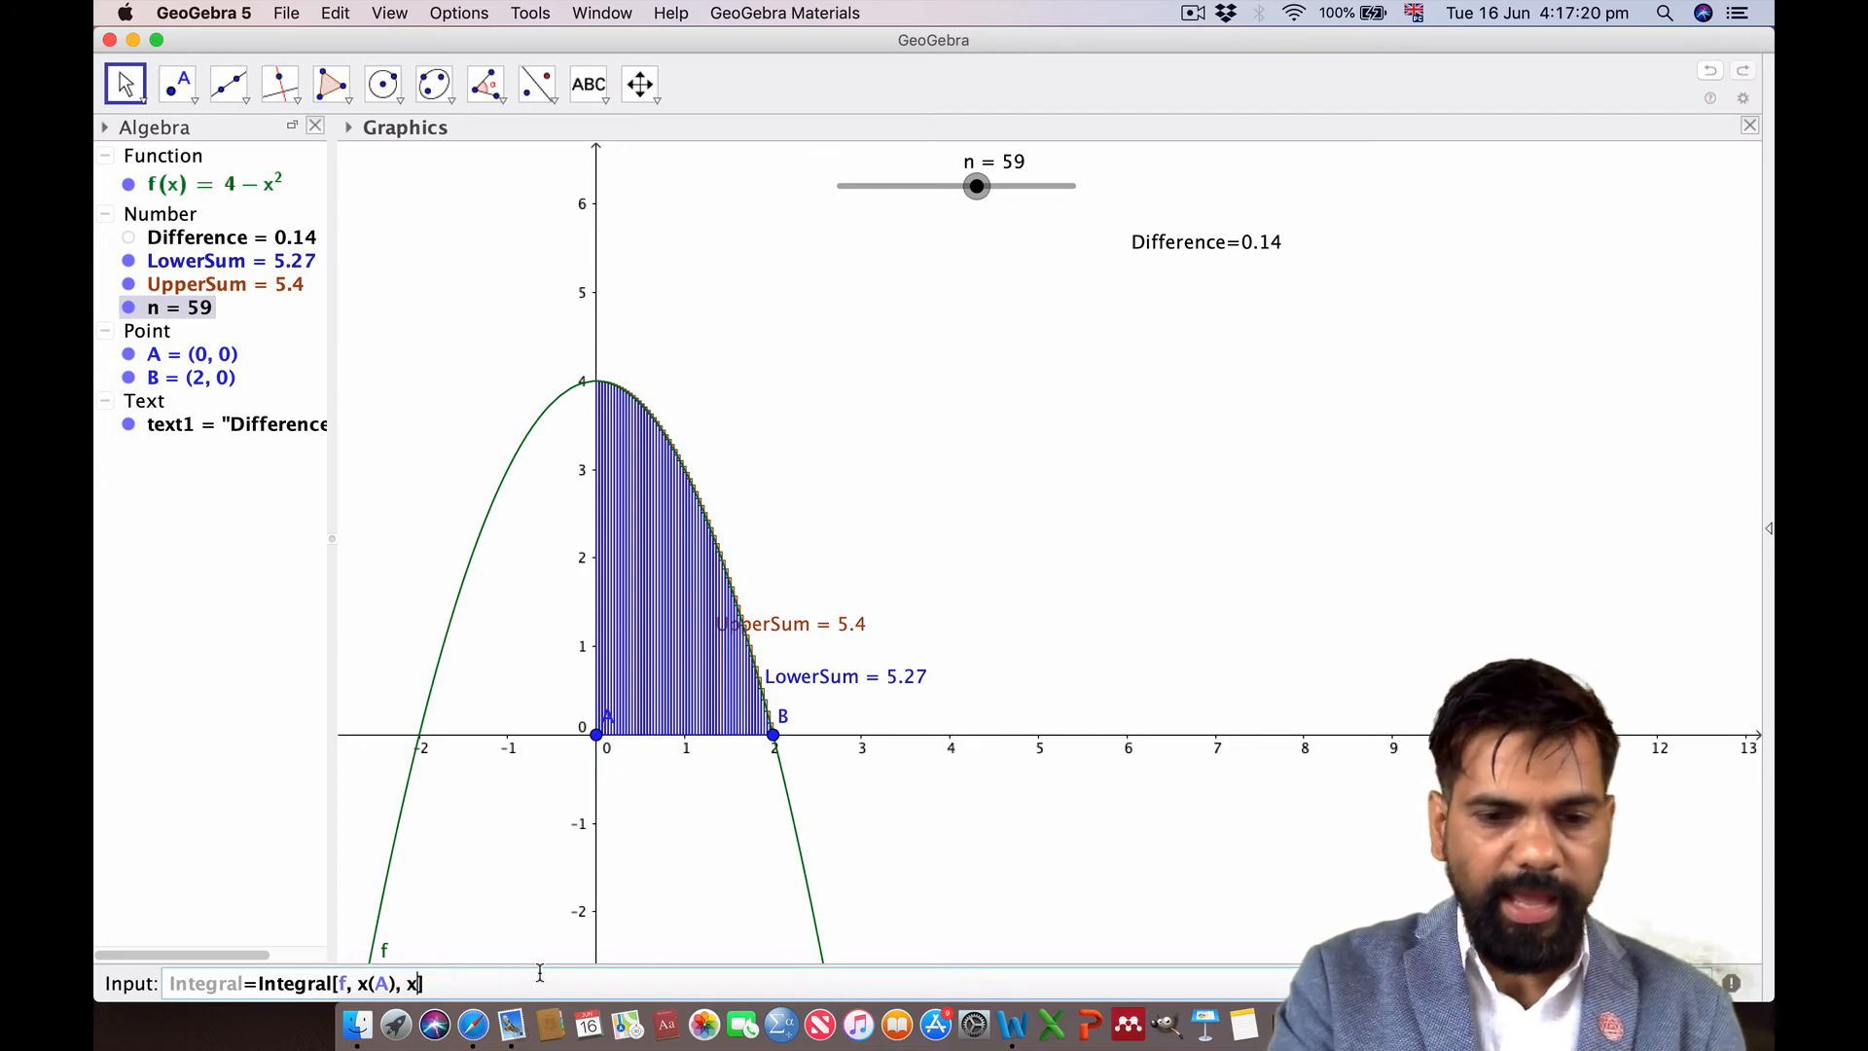
pyautogui.write('(B')
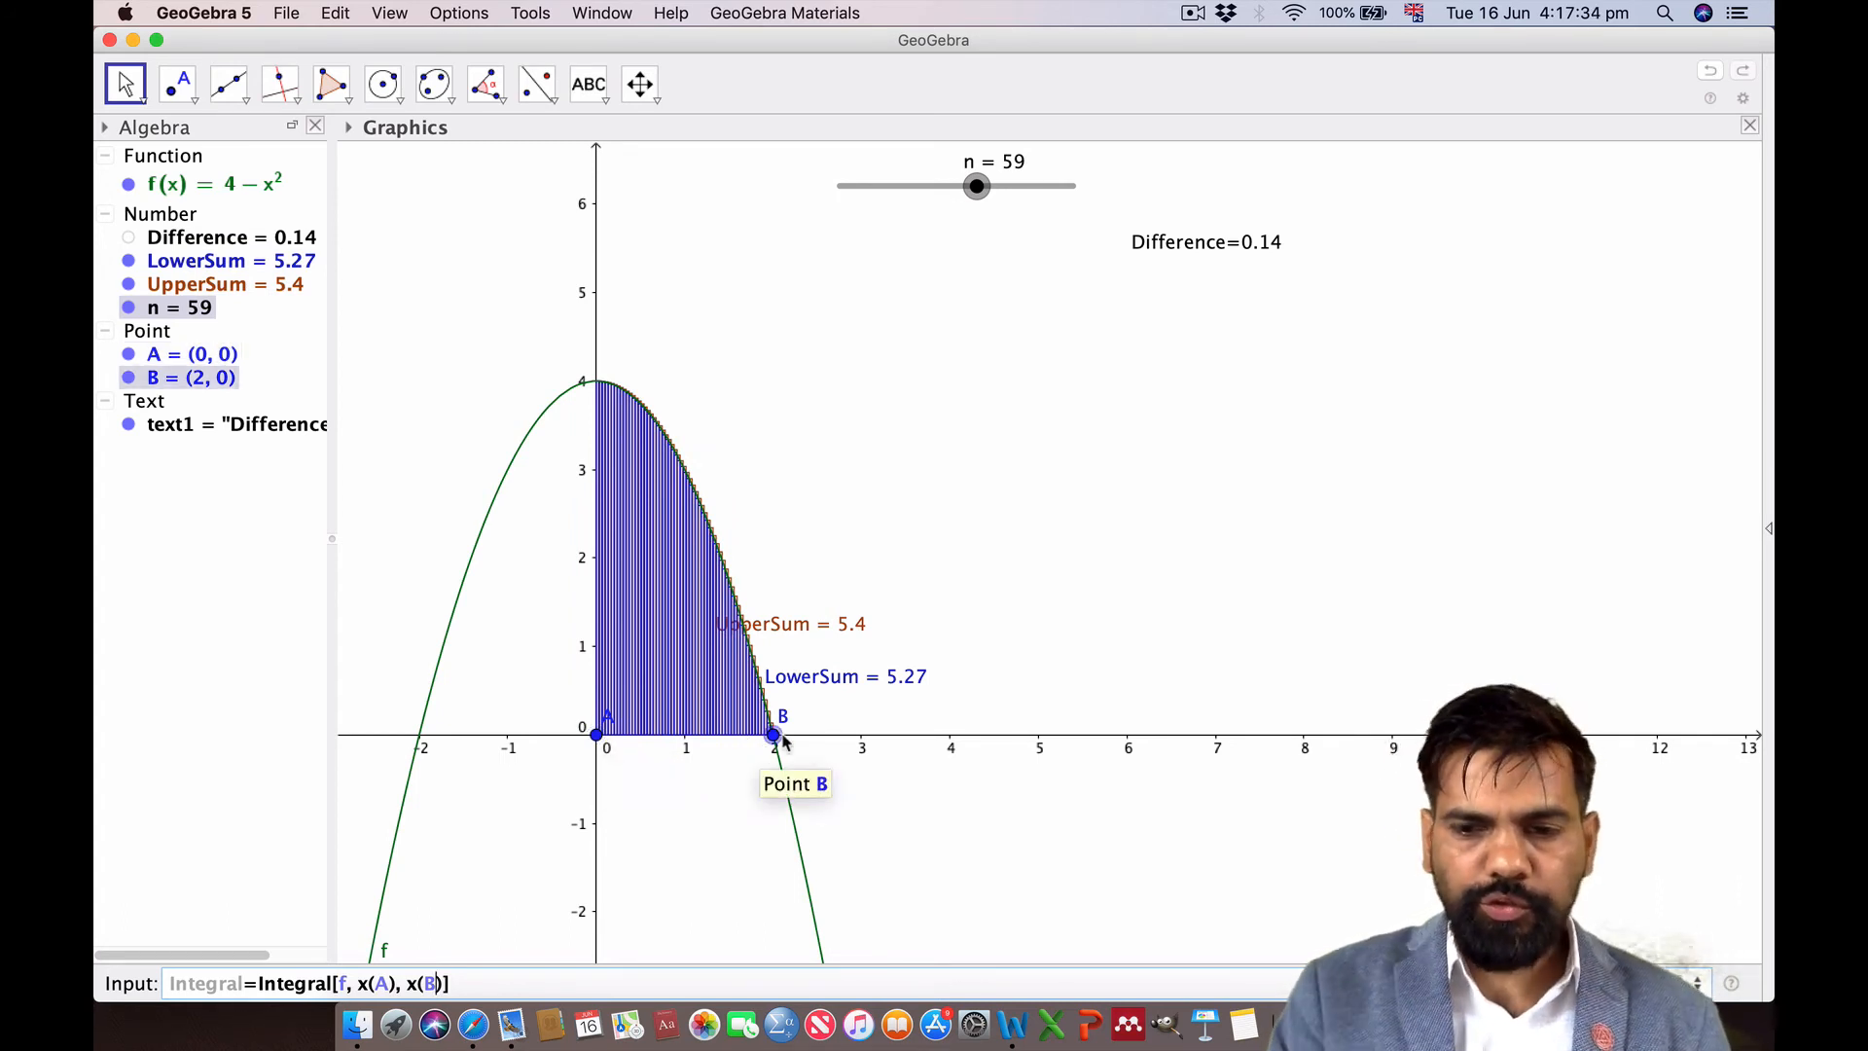
pyautogui.press('Return')
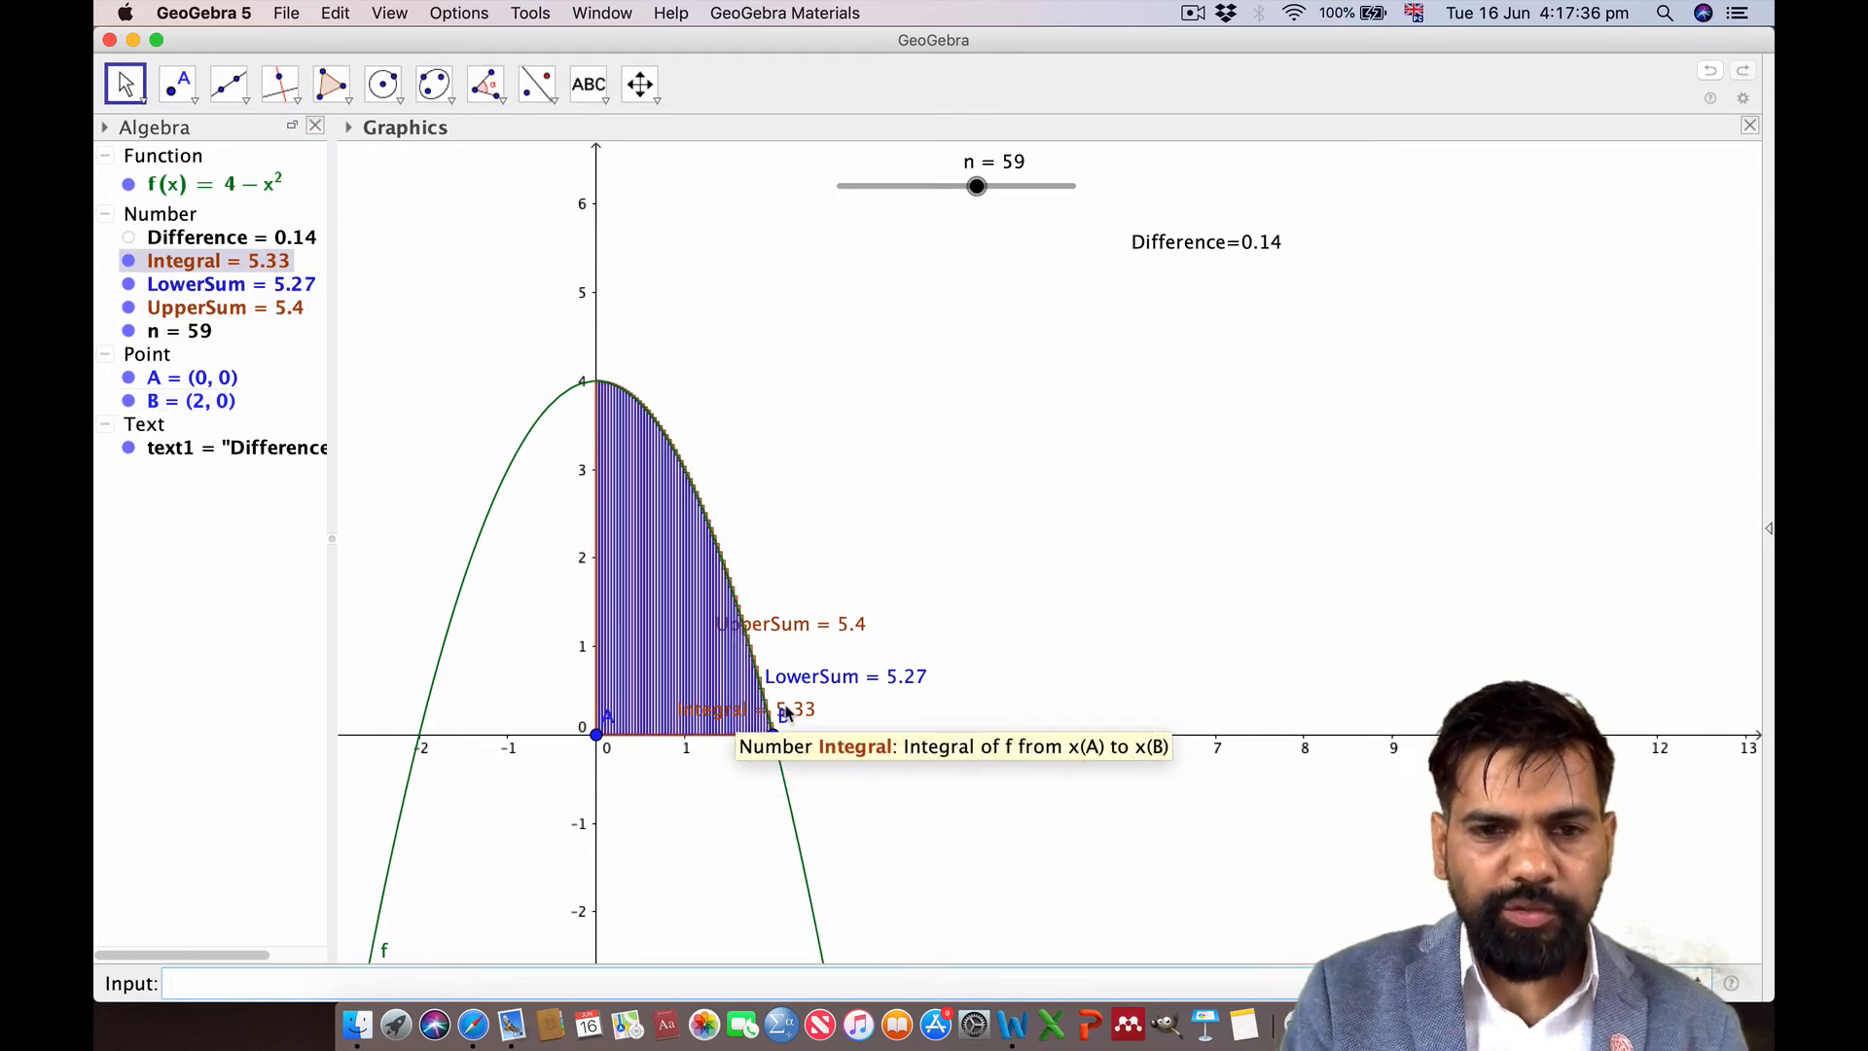
pyautogui.moveTo(784, 712); pyautogui.dragTo(979, 696)
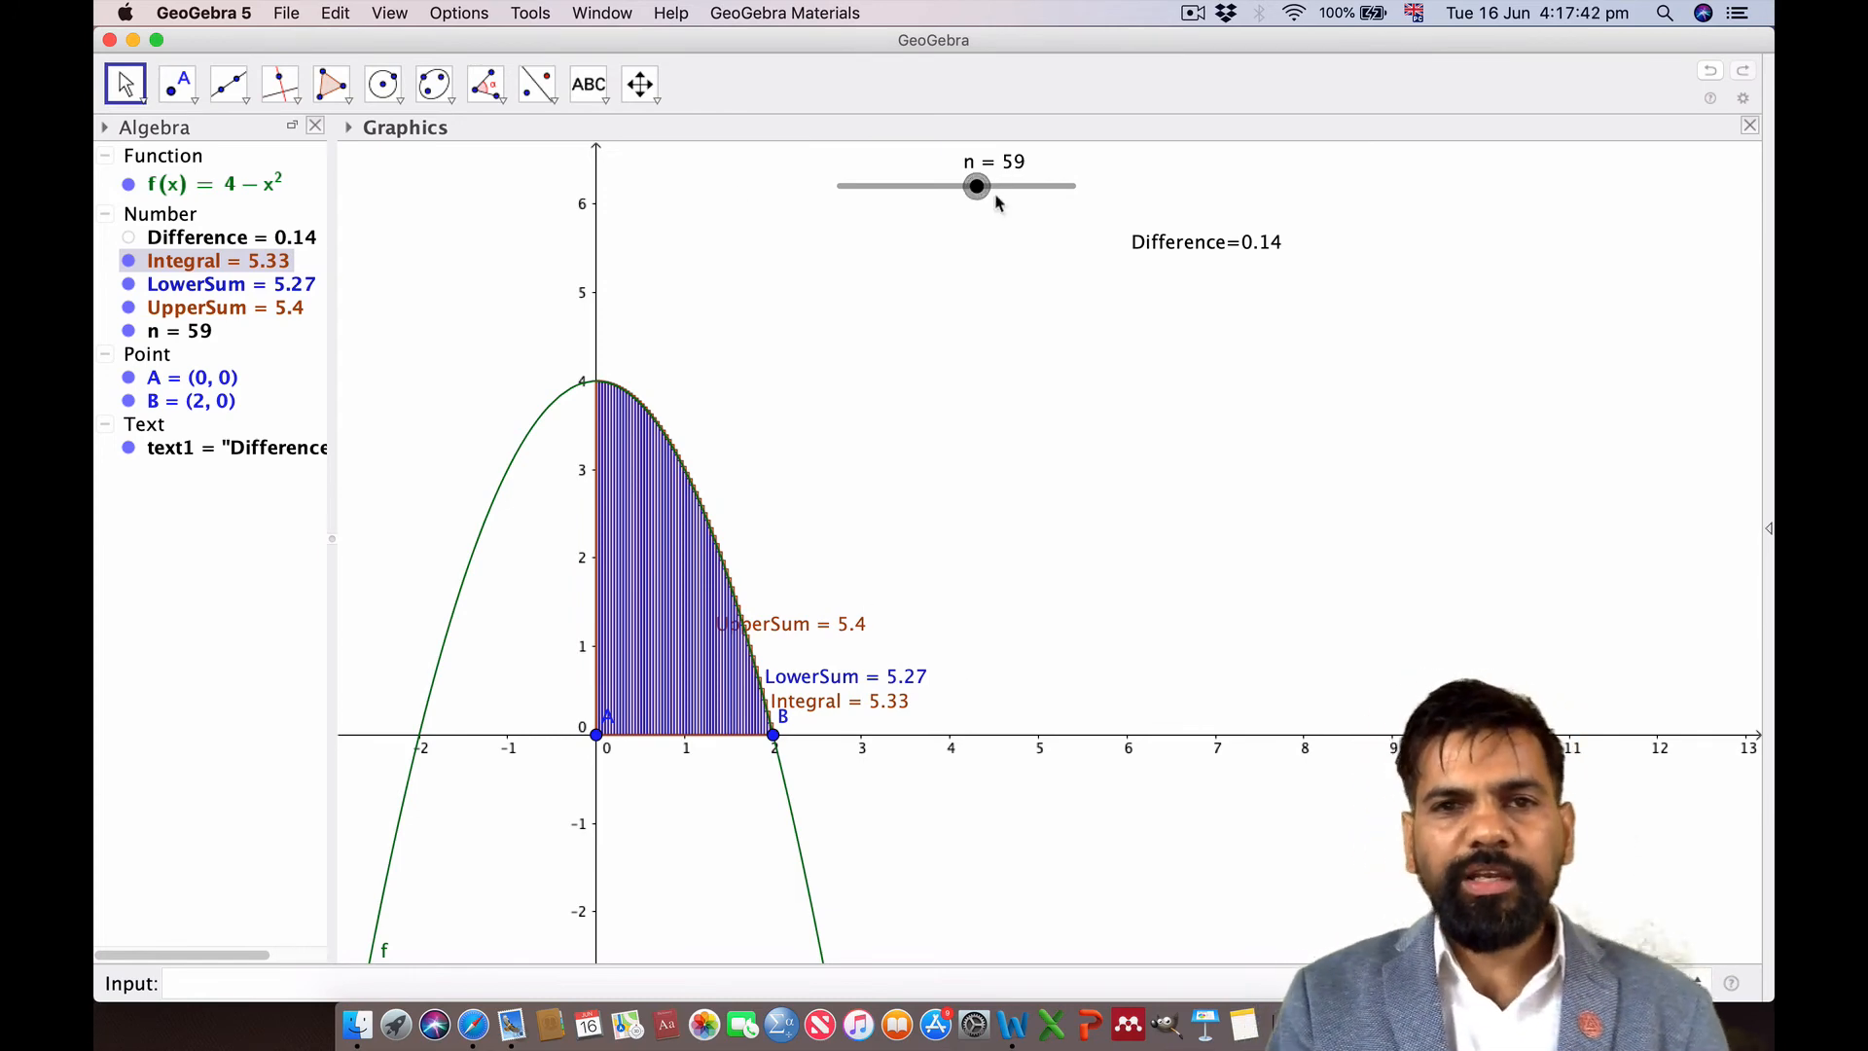
# Try slider n at 6 and settle it at 45, widening the Algebra view to show the full text1 definition
pyautogui.moveTo(978, 189); pyautogui.dragTo(852, 187)
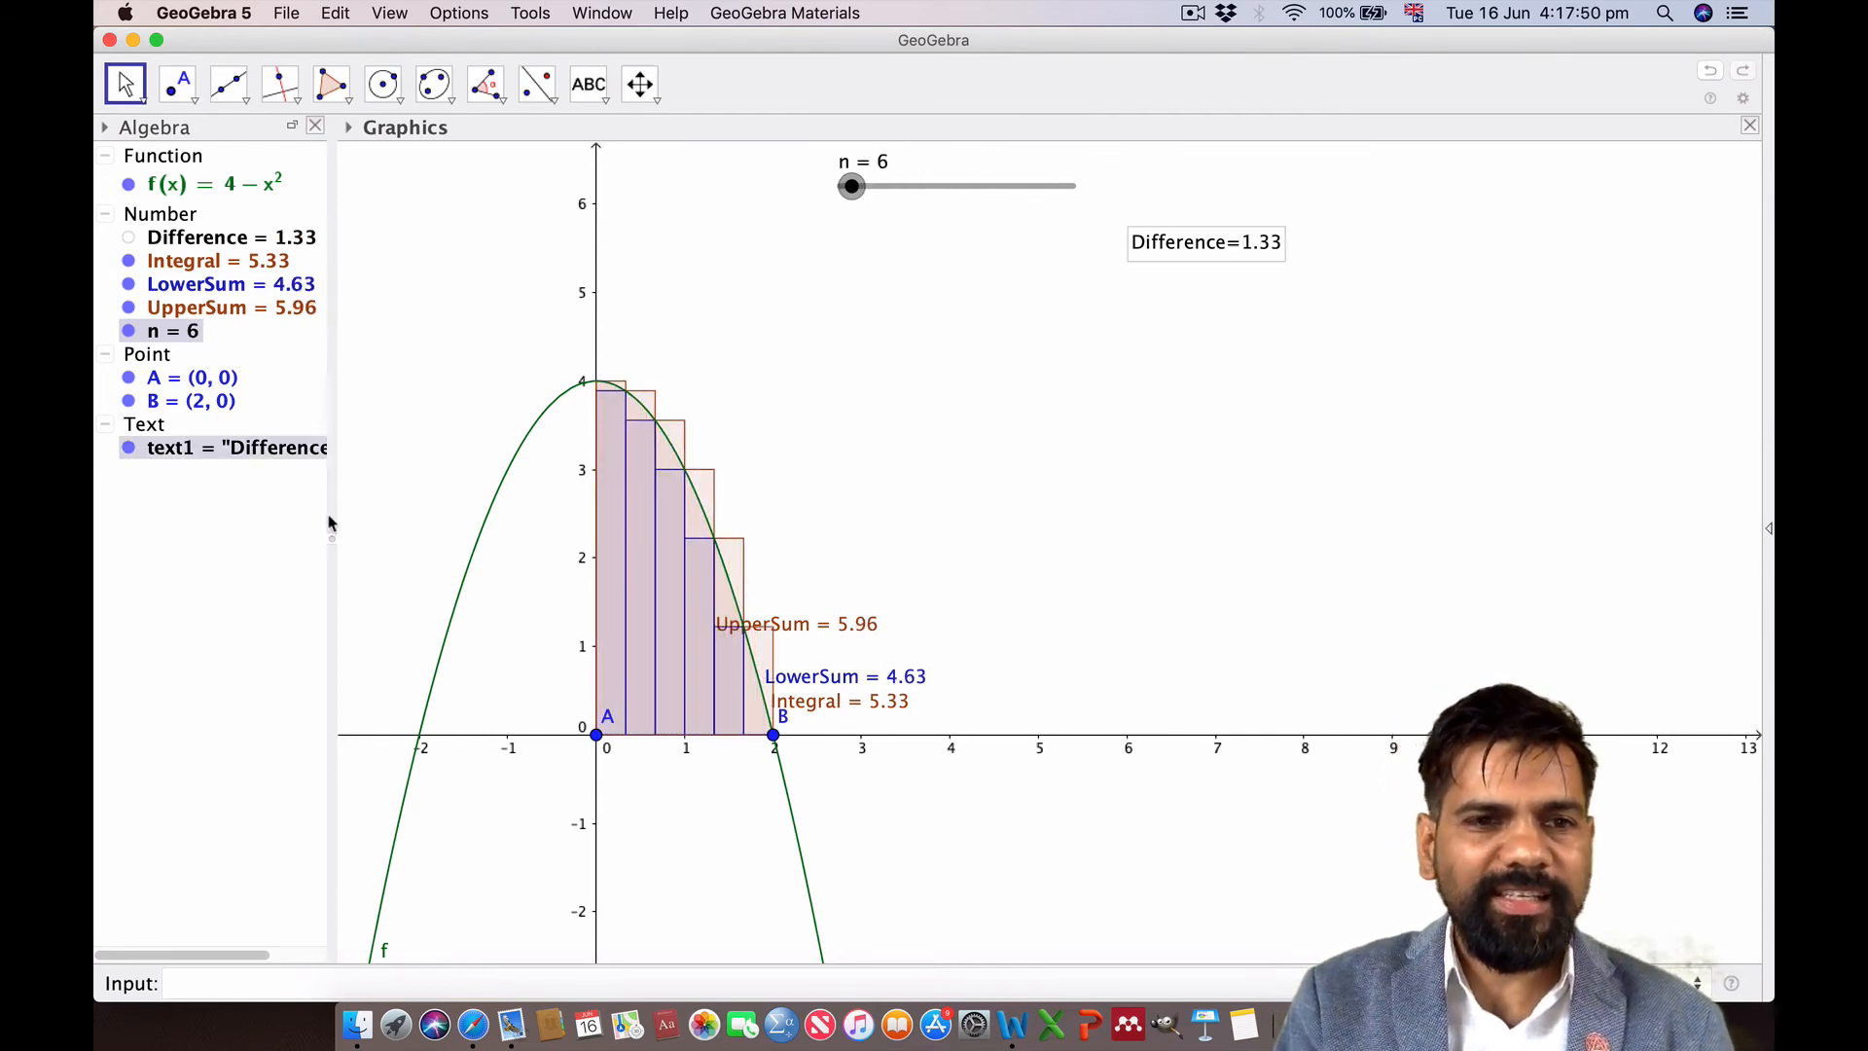
pyautogui.moveTo(331, 542); pyautogui.dragTo(474, 527)
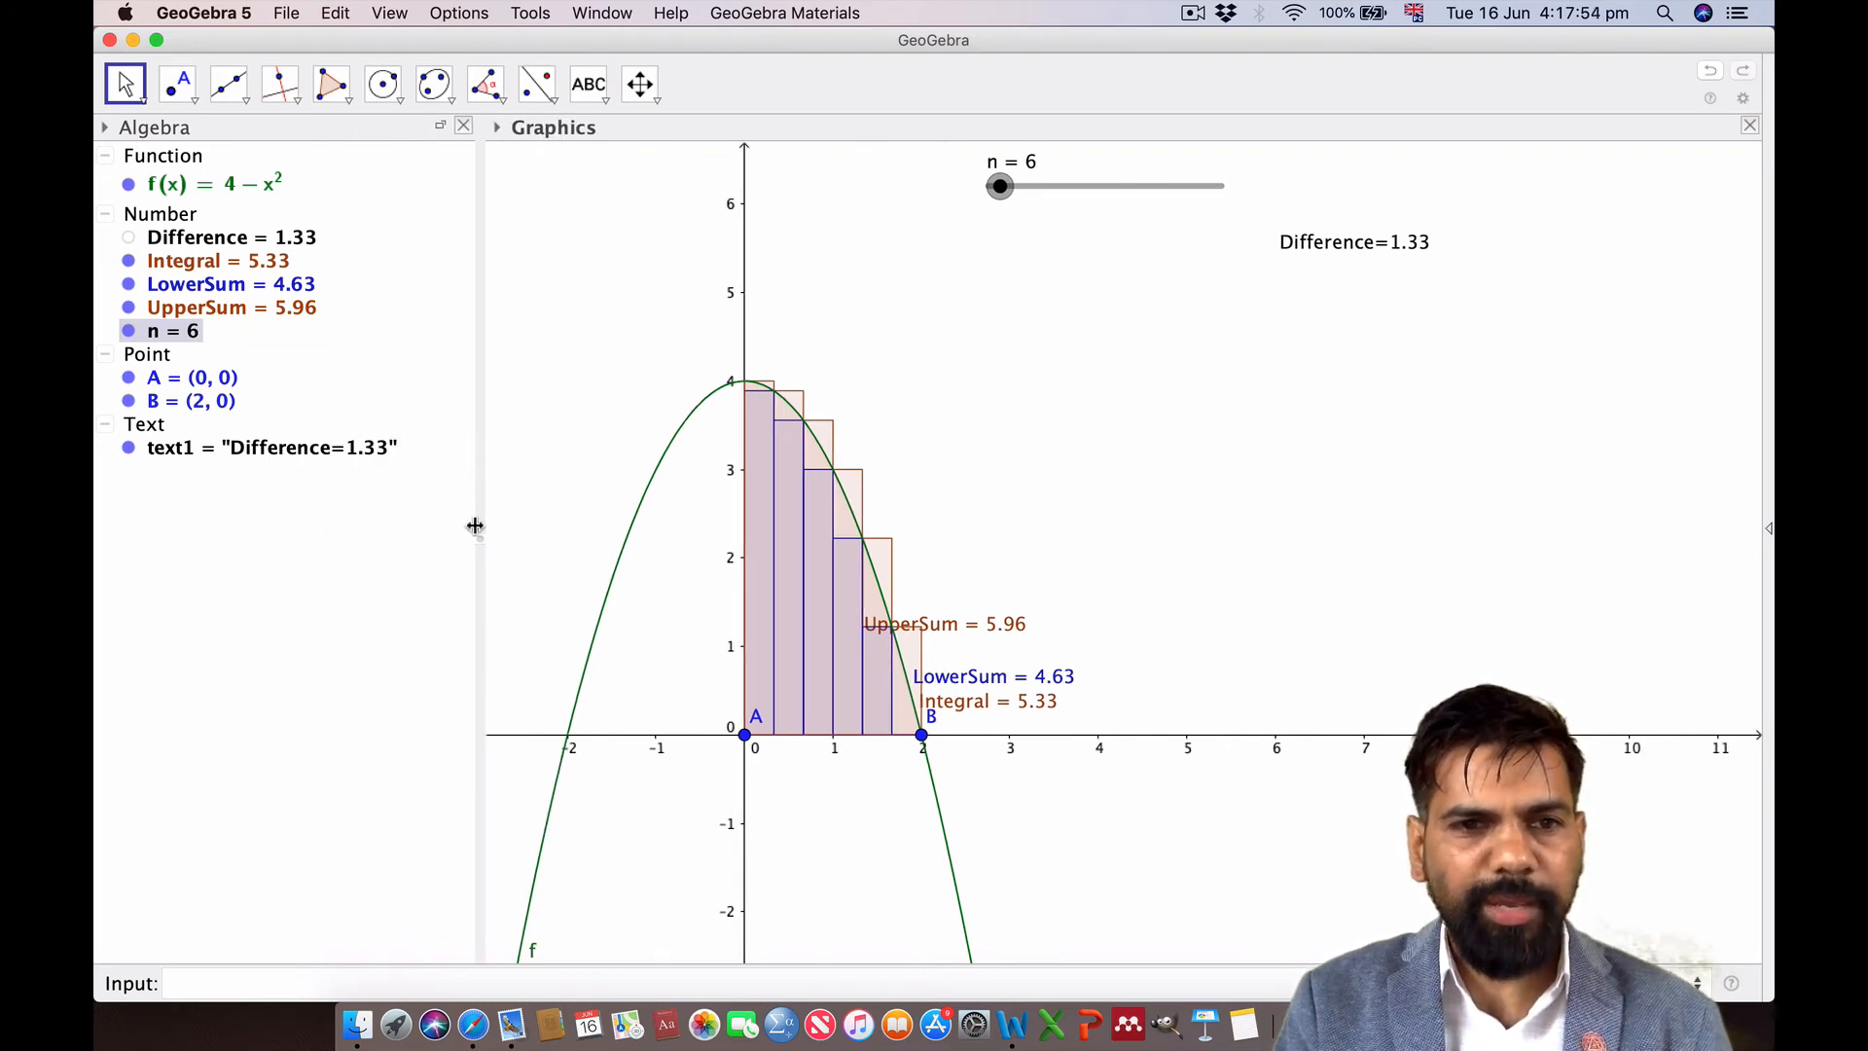
pyautogui.moveTo(1006, 199); pyautogui.dragTo(1093, 217)
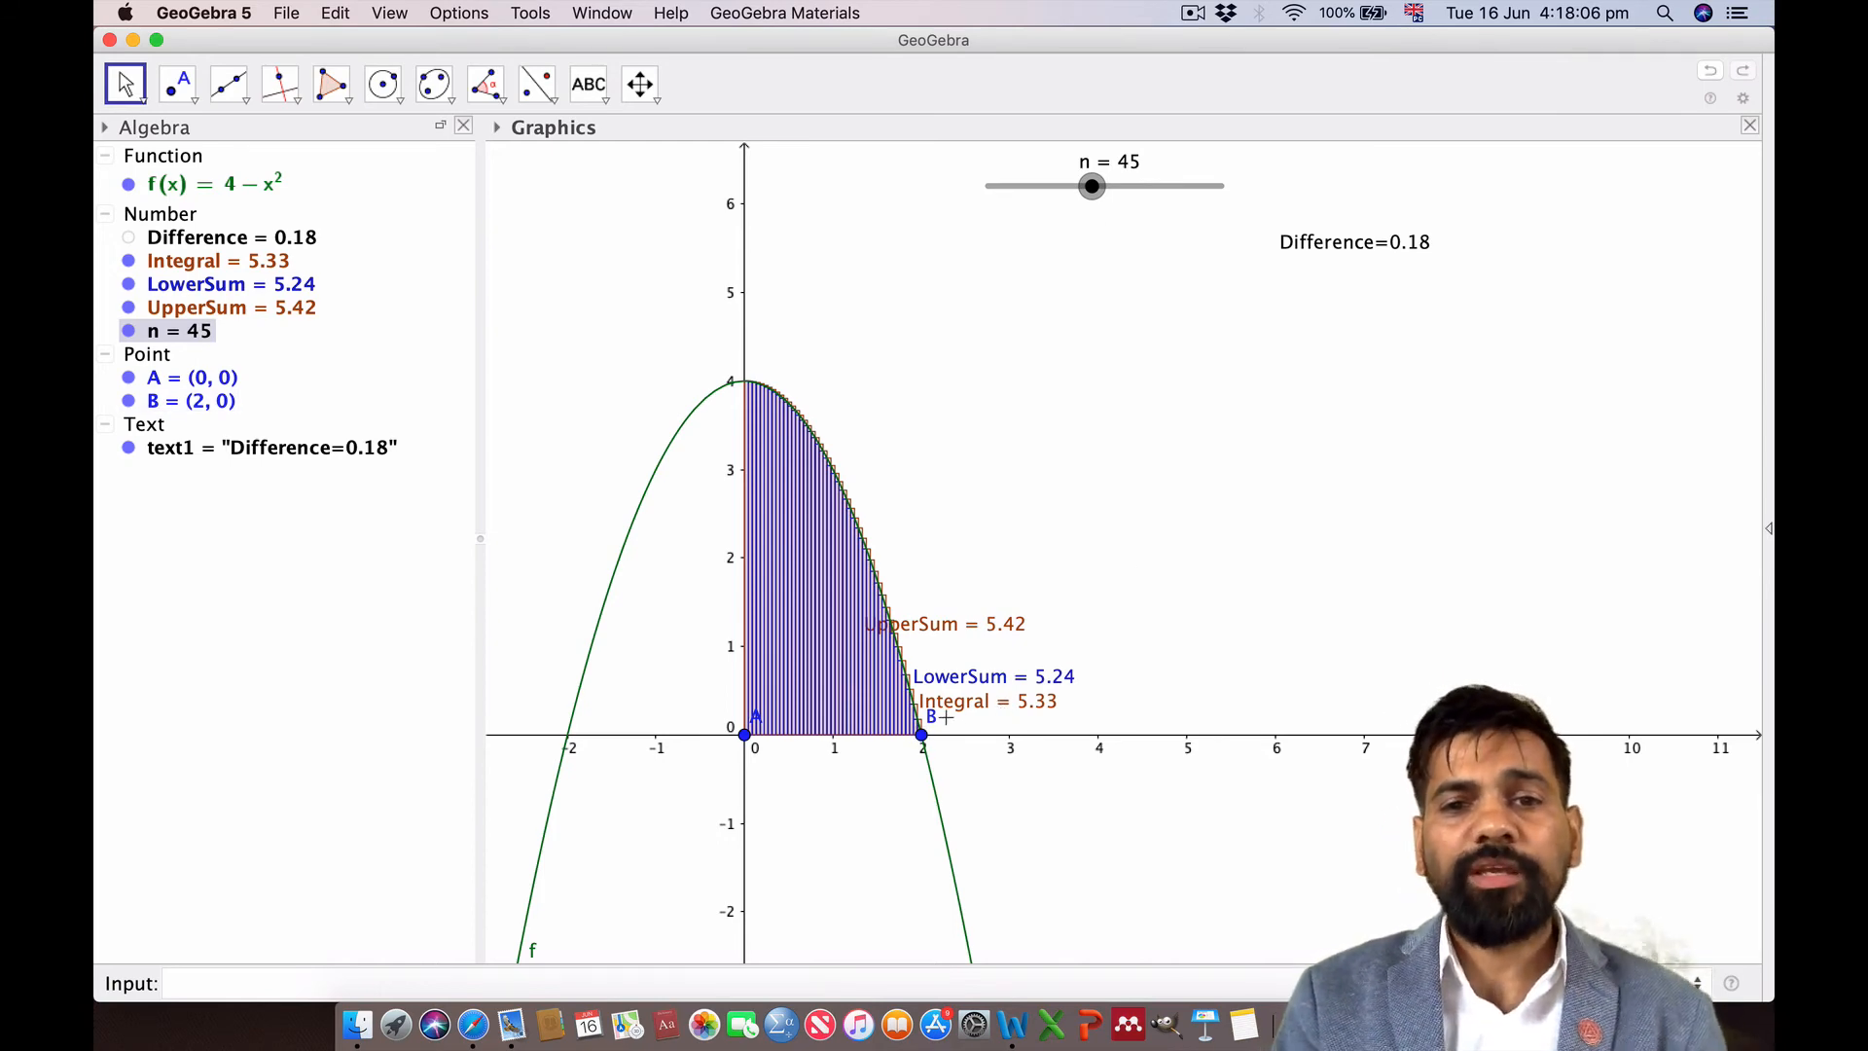
# Minimise GeoGebra and open the class recording Class recording(2020-06-15 at 23_22 GMT-7).mp4 from the desktop in QuickTime Player
pyautogui.click(133, 40)
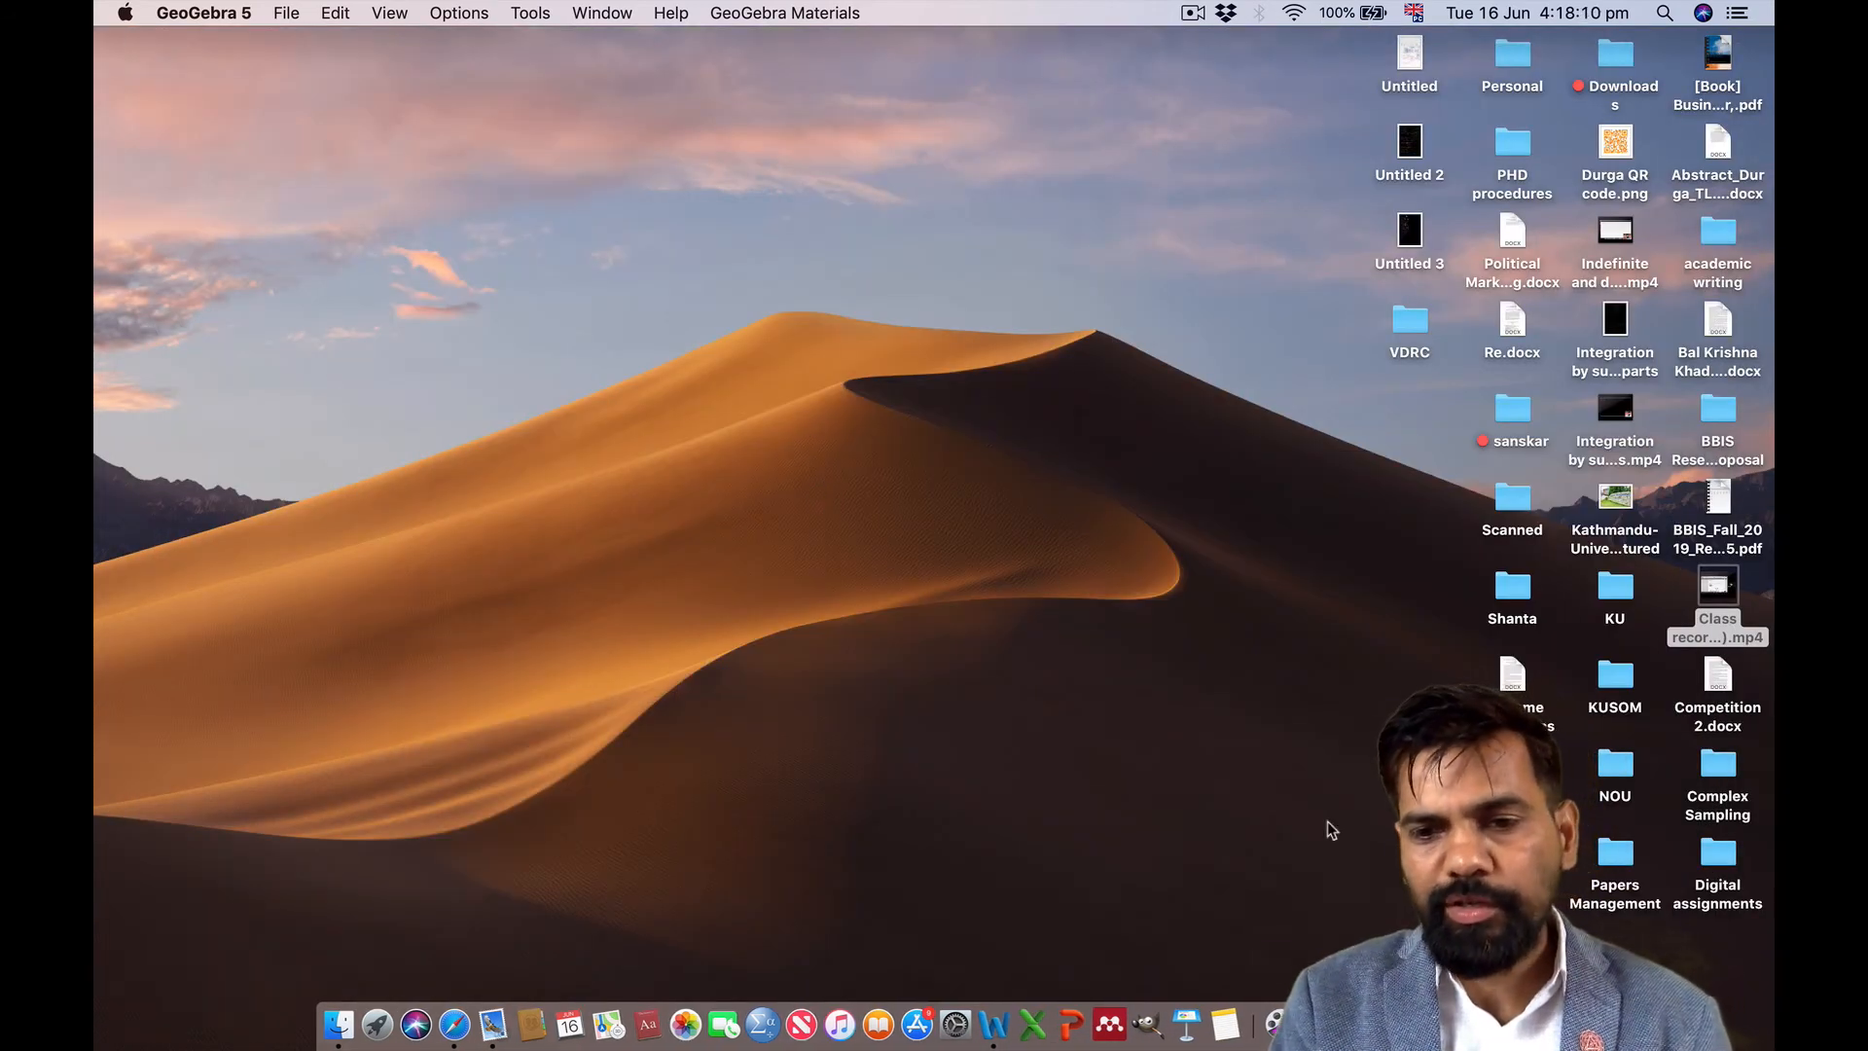
pyautogui.click(1271, 968)
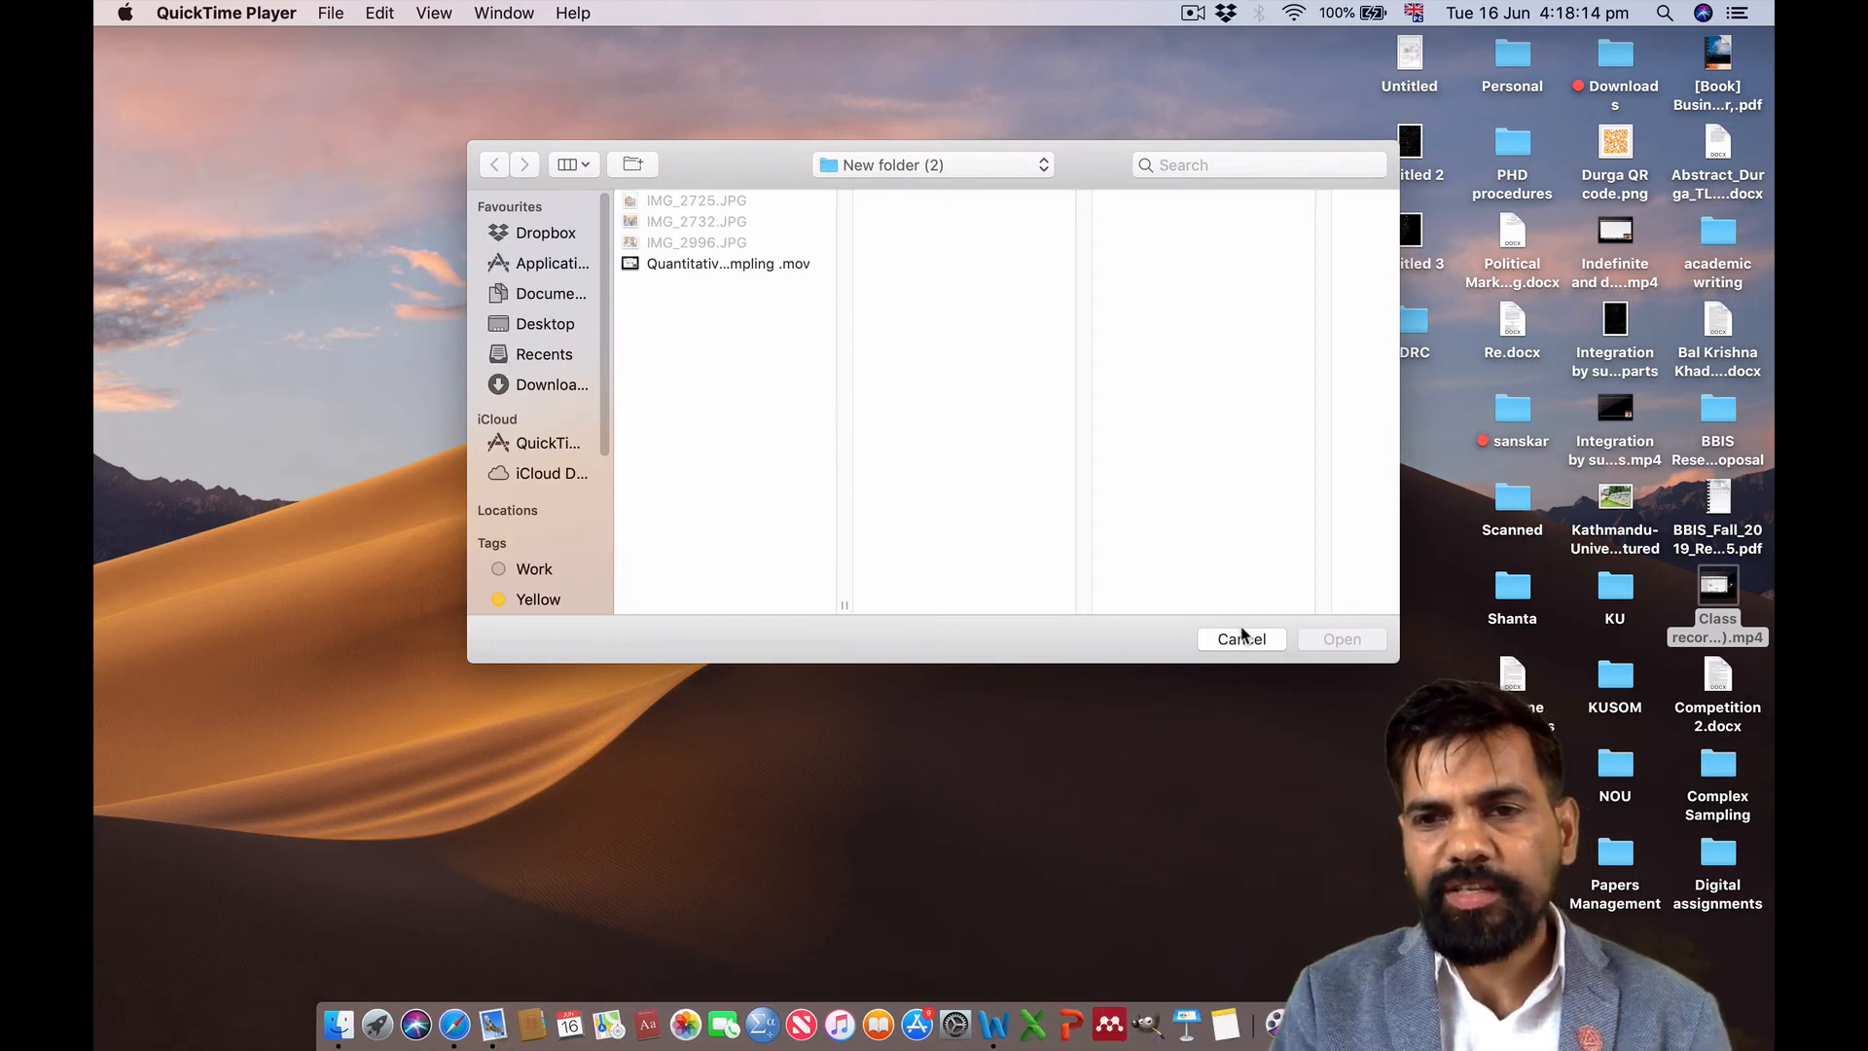
pyautogui.click(1242, 637)
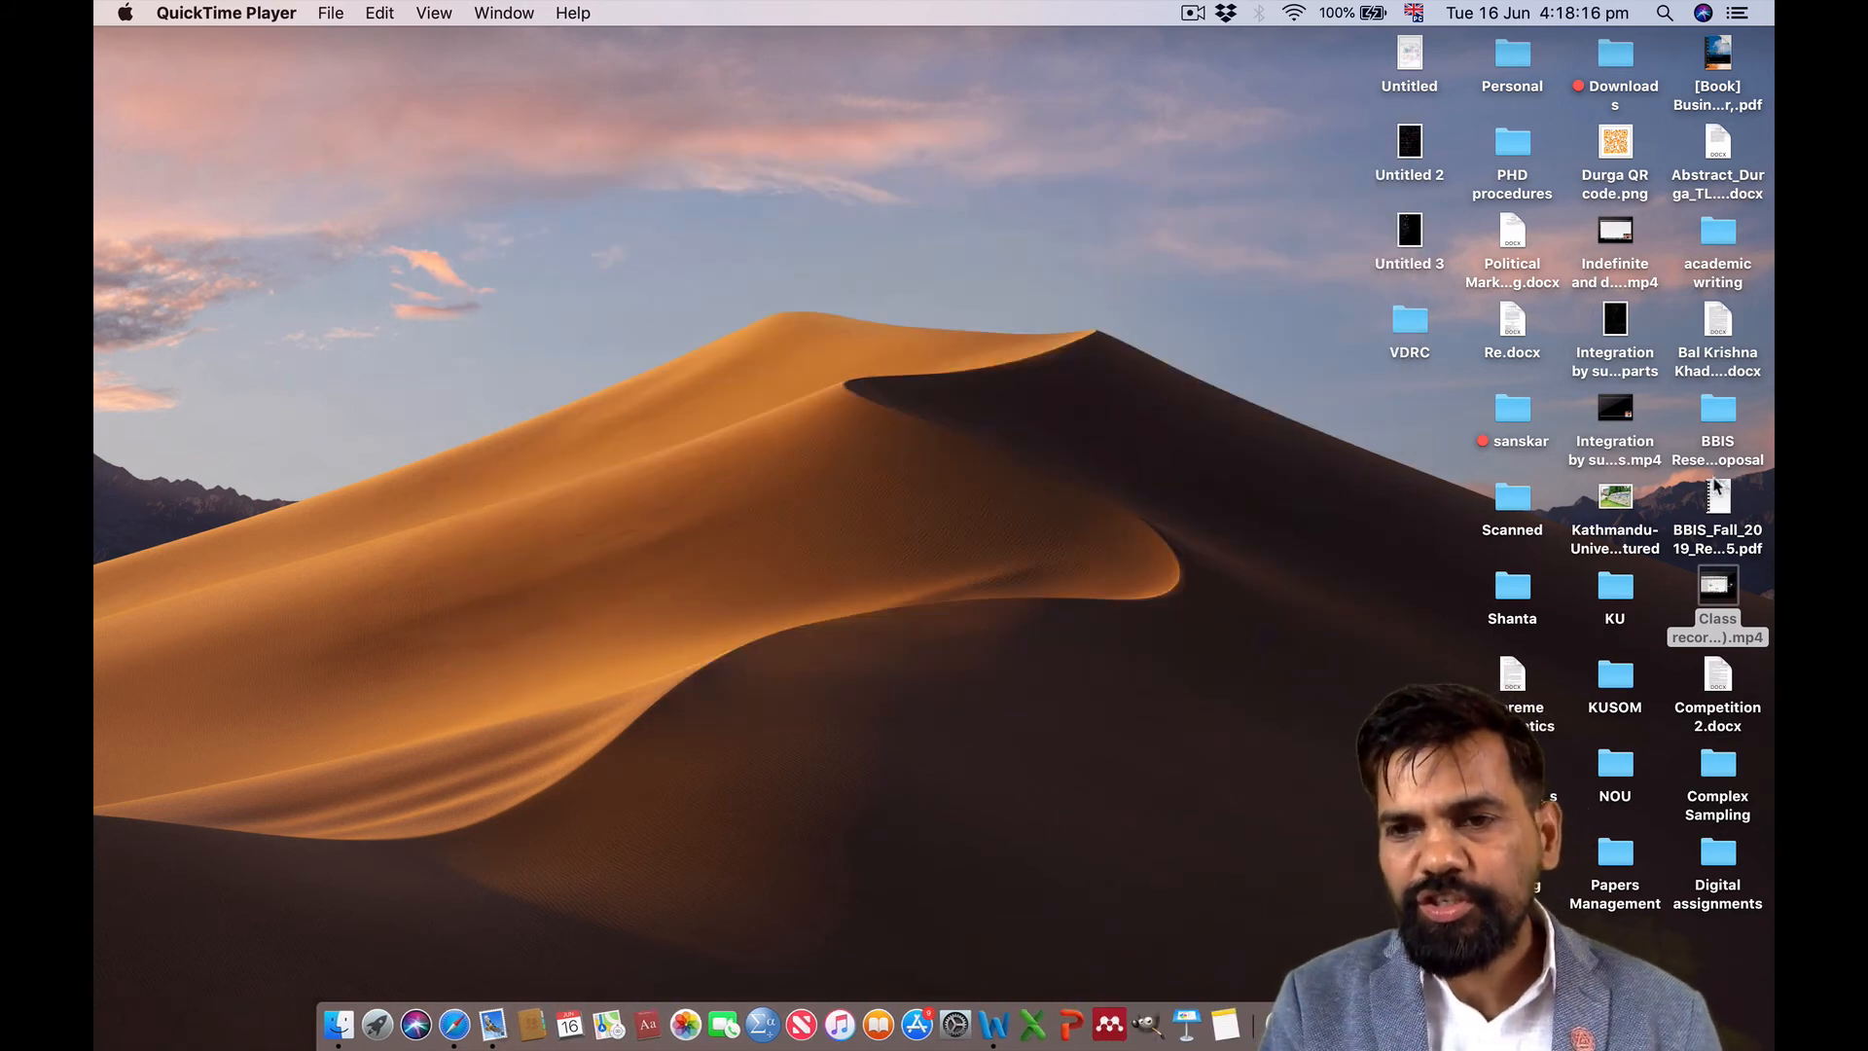
pyautogui.doubleClick(1717, 583)
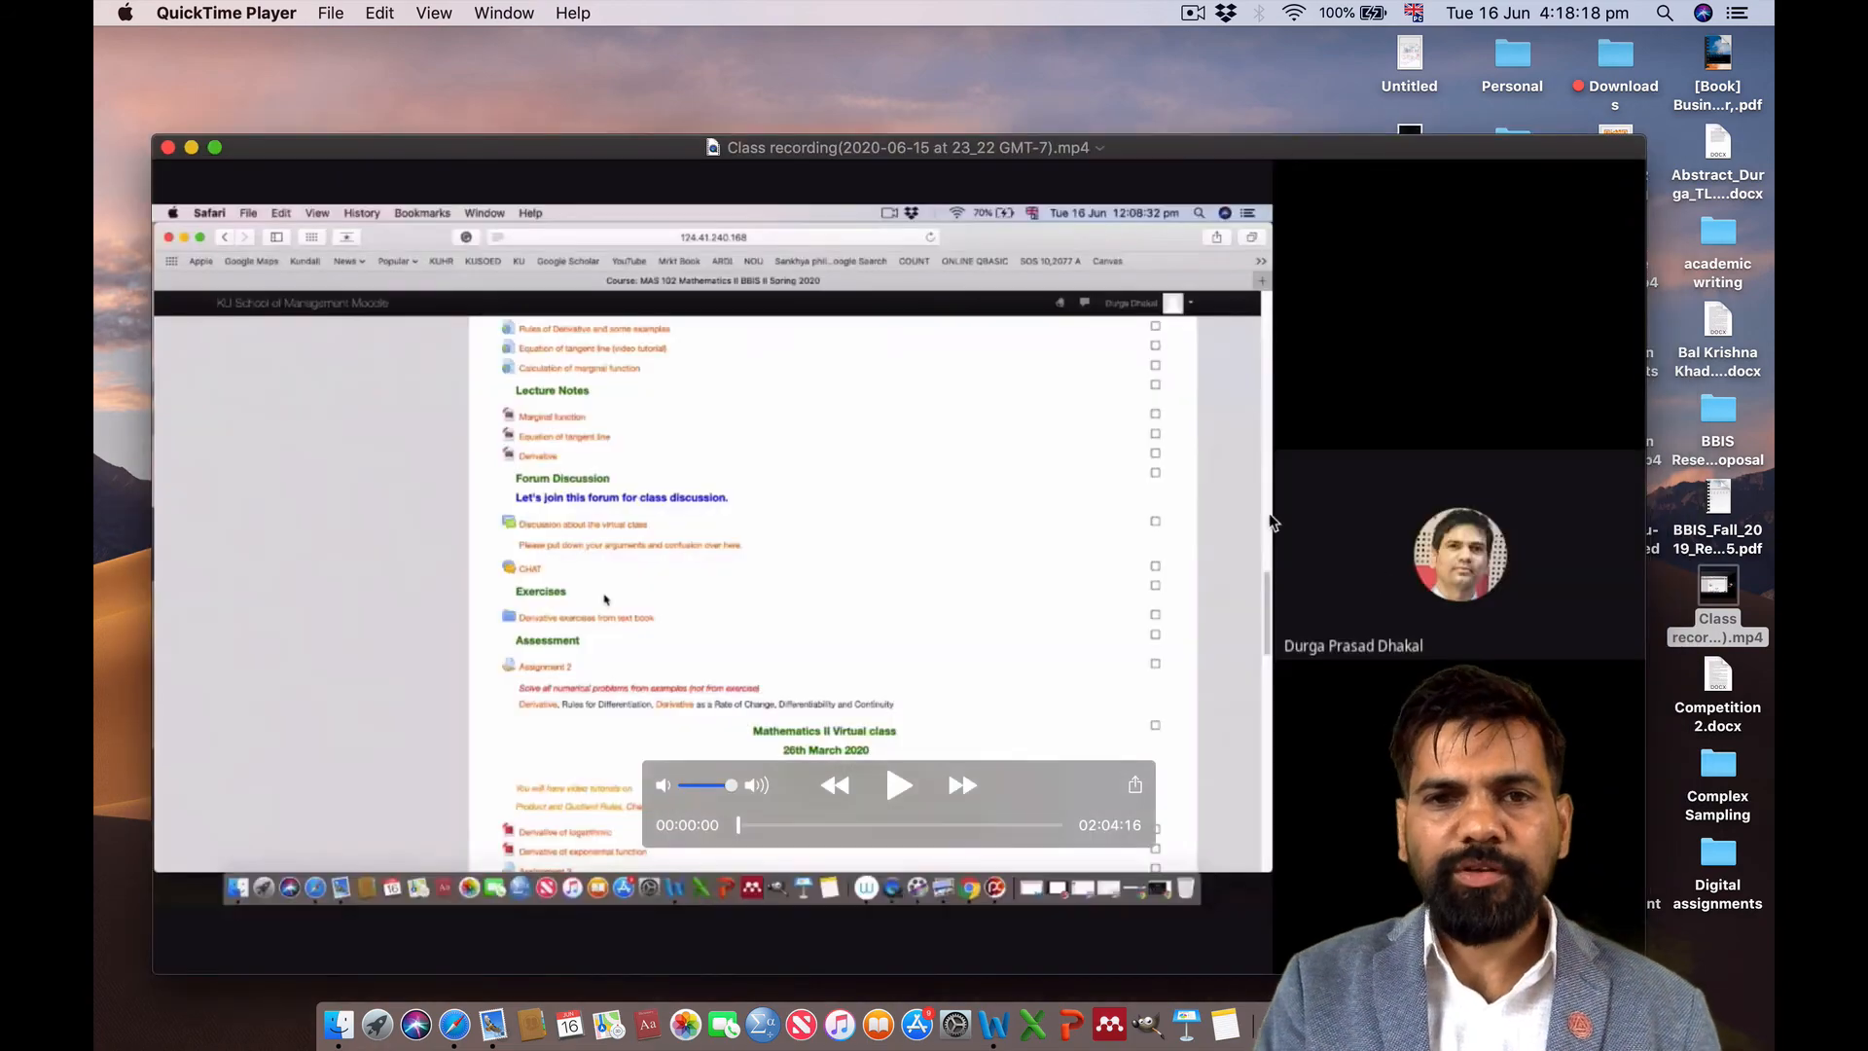
# Find the worked solution of the integral of 4 − x² from 0 to 2 in the recording and pause at 01:06:24
pyautogui.click(869, 825)
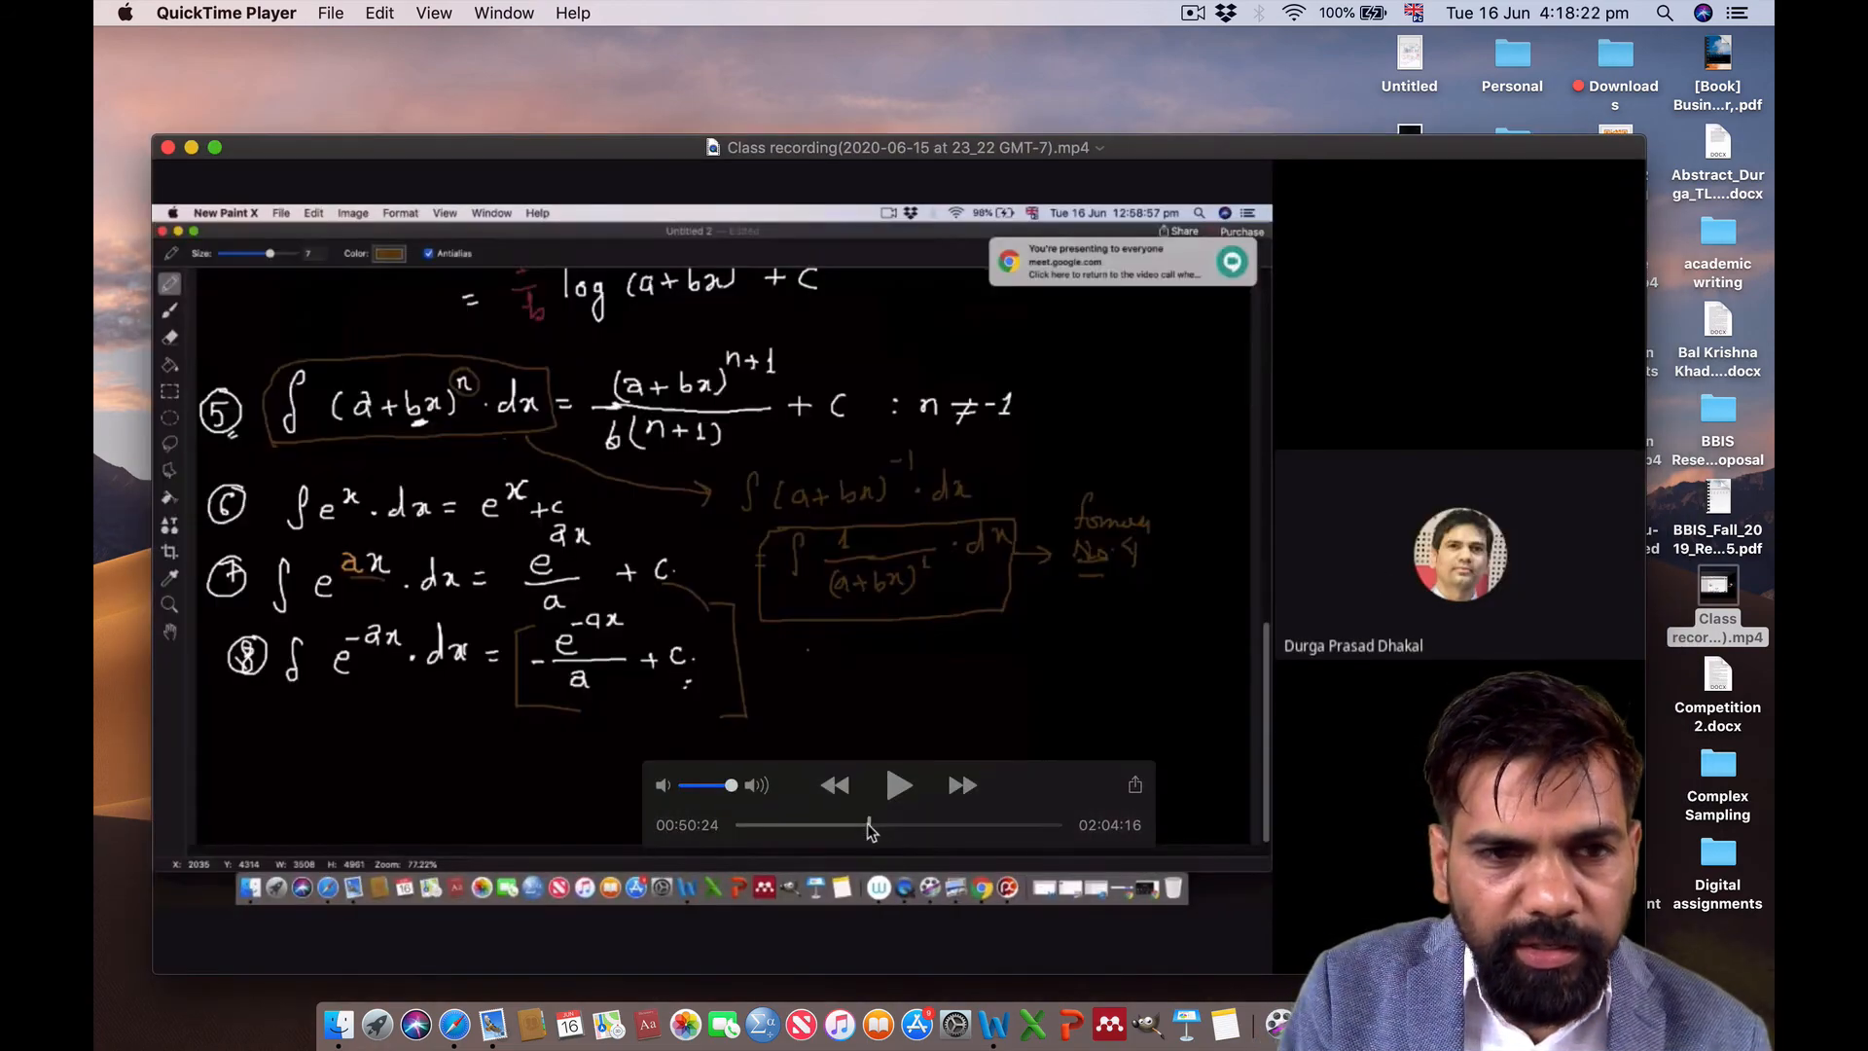
pyautogui.moveTo(869, 825); pyautogui.dragTo(913, 826)
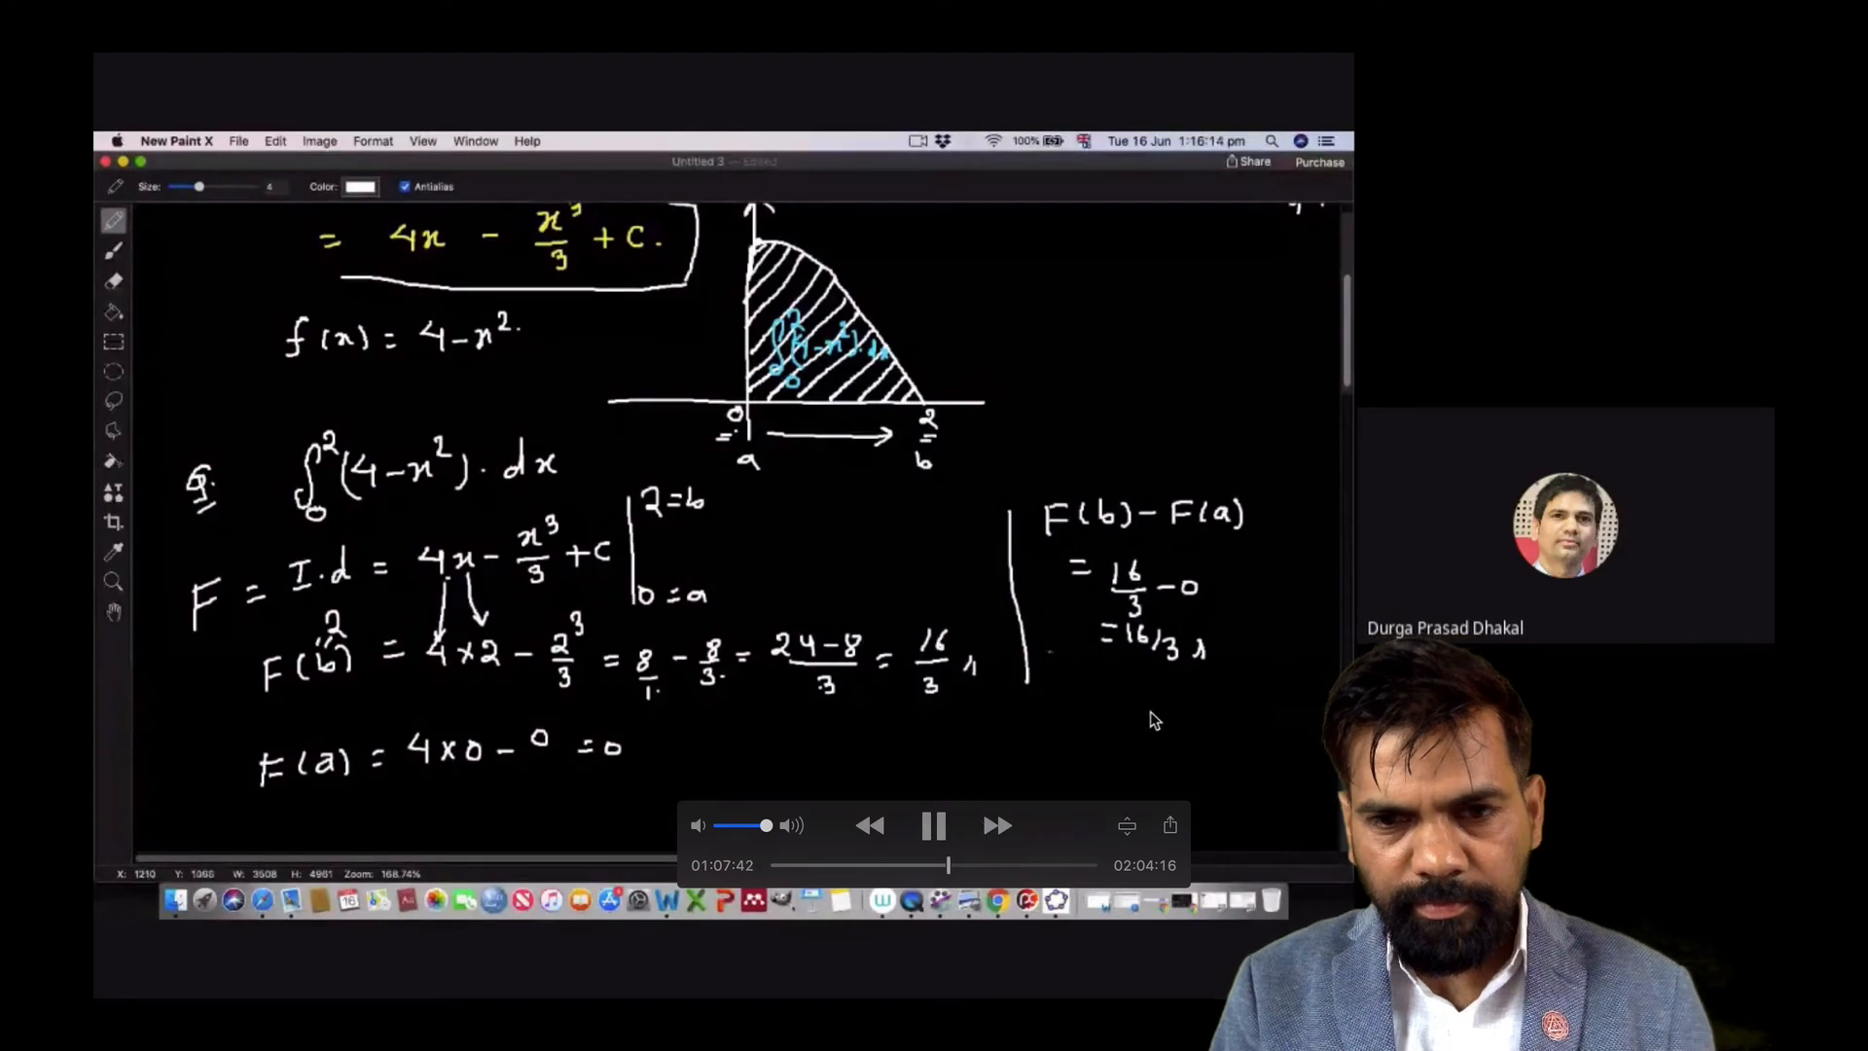
pyautogui.click(943, 865)
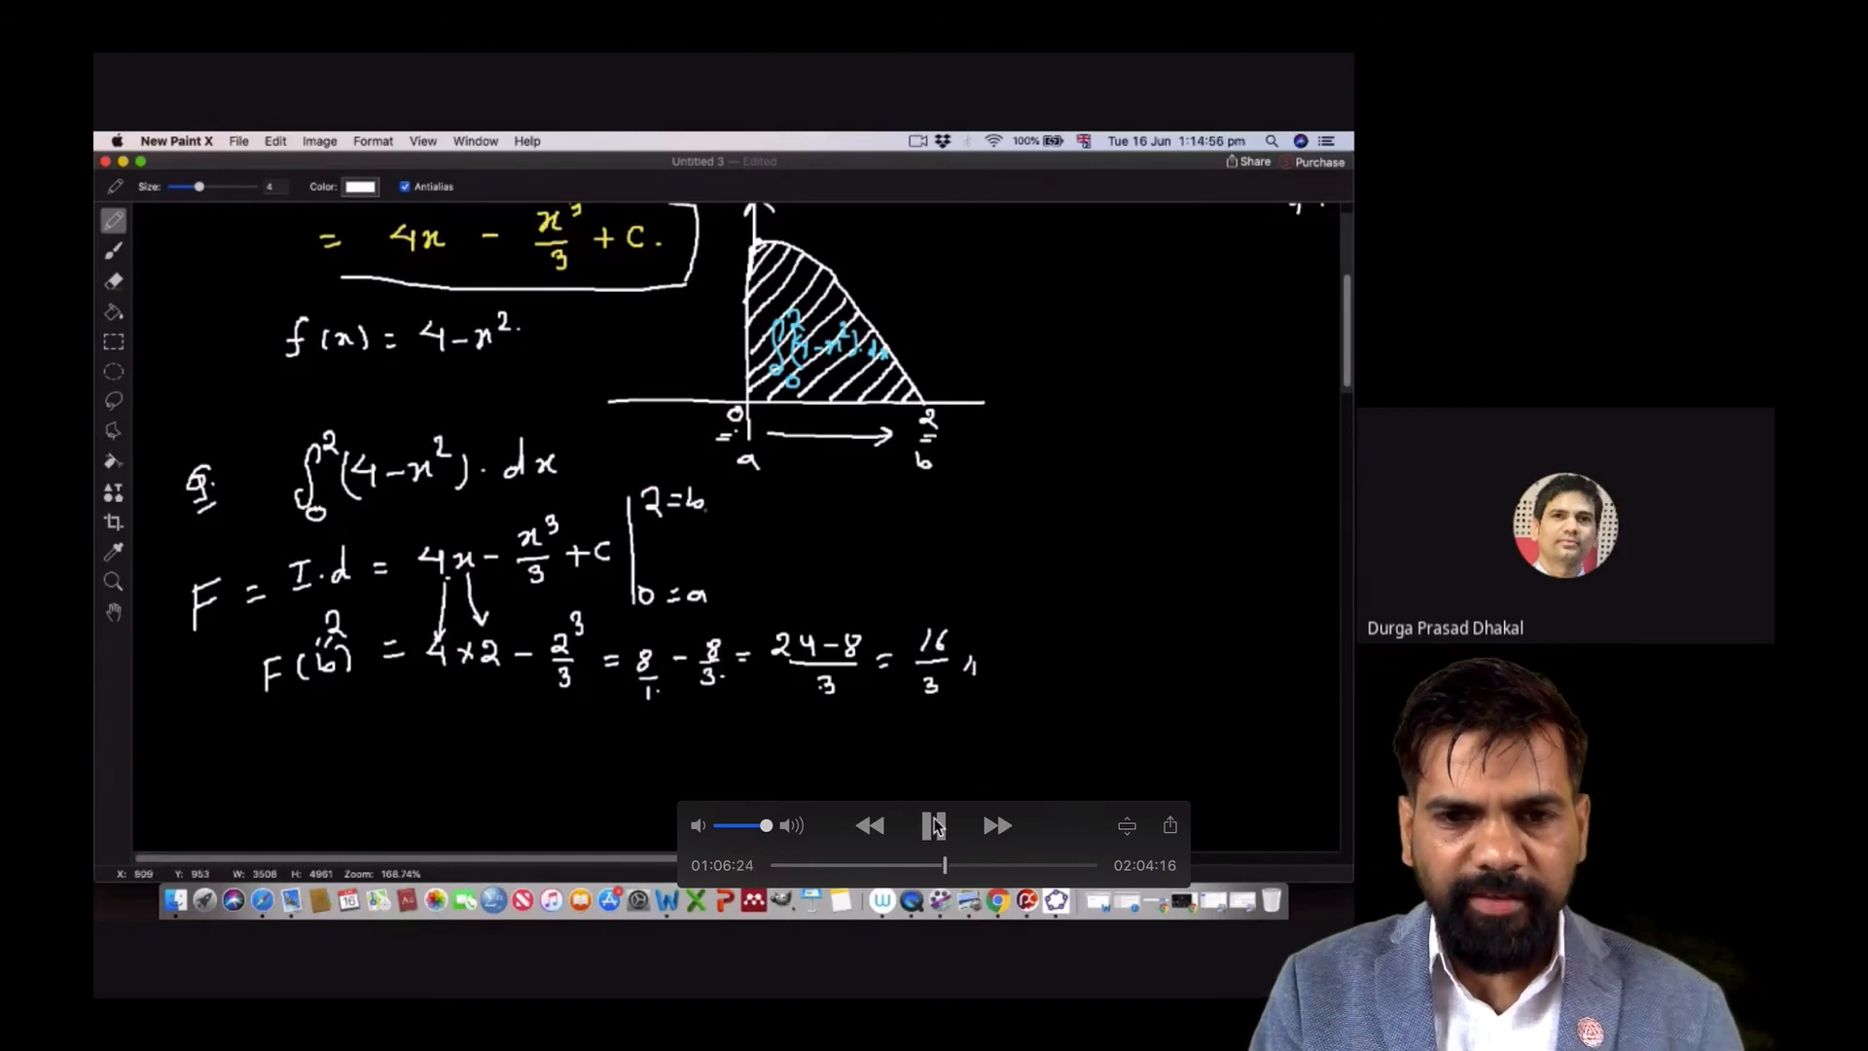
pyautogui.click(936, 825)
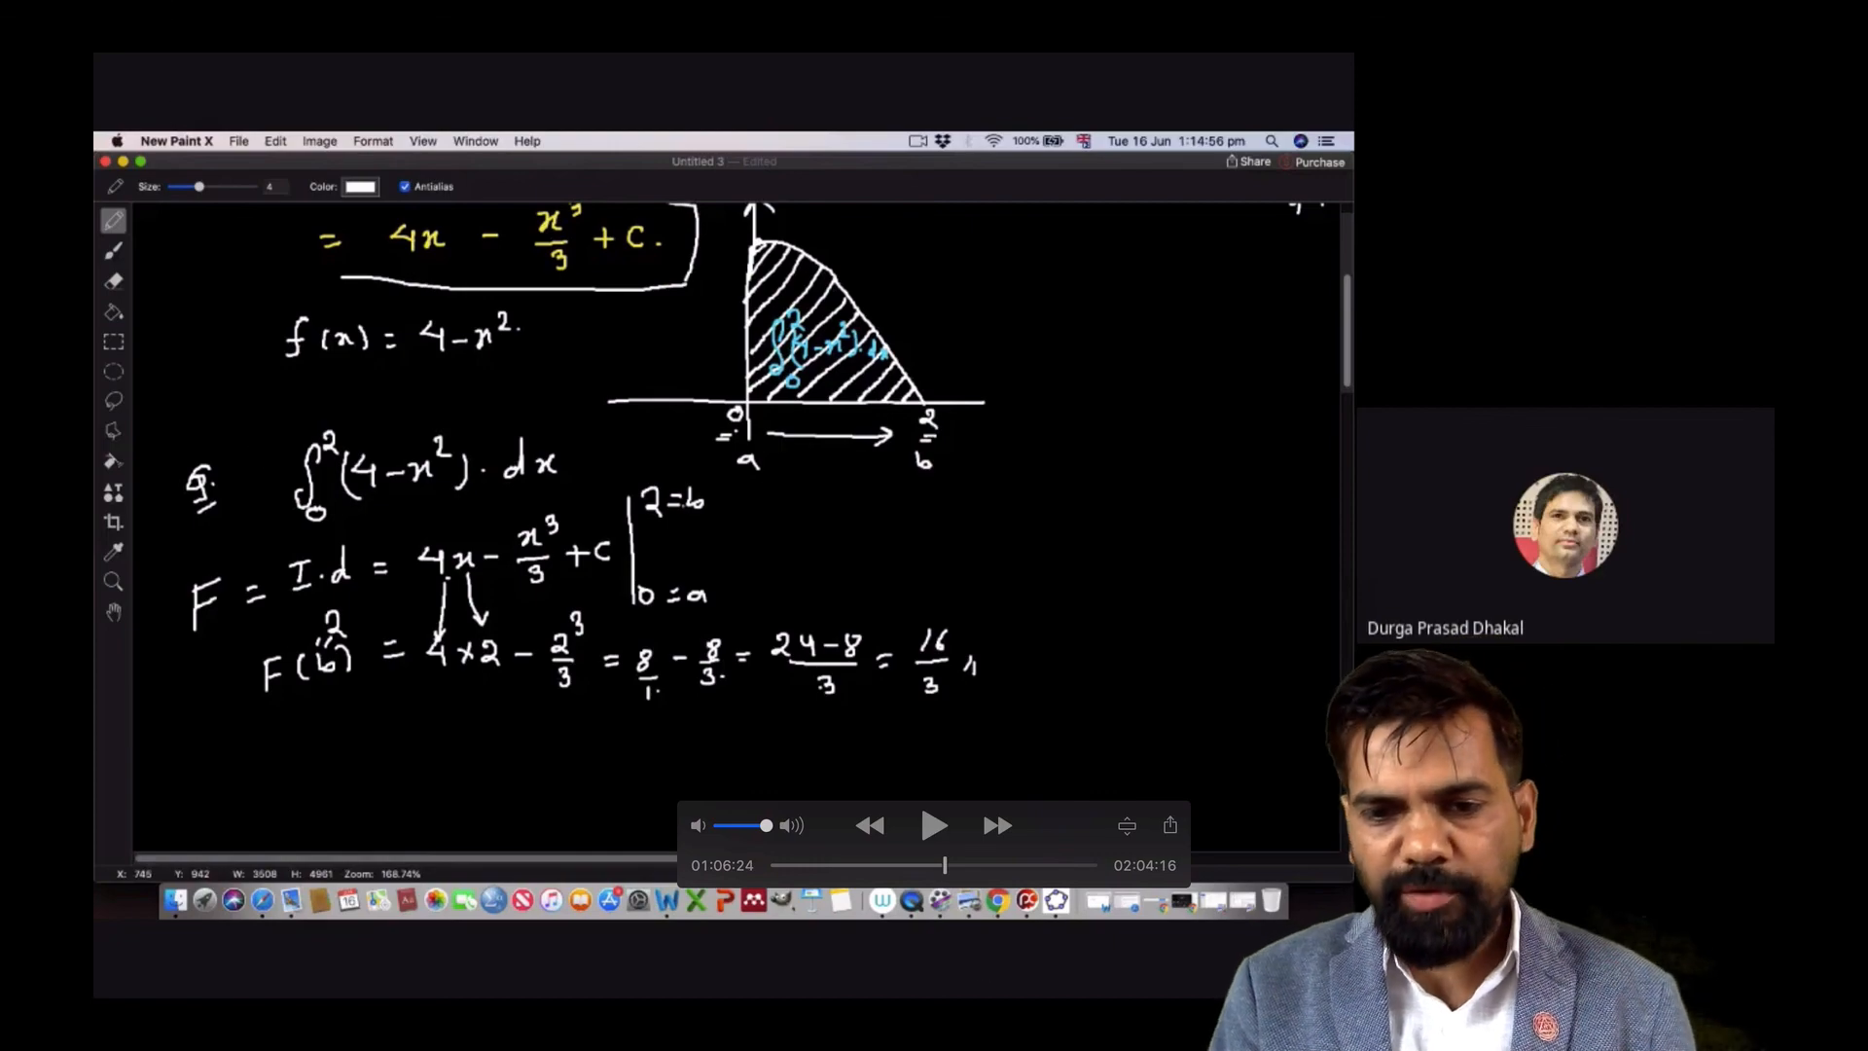
# Switch back to the minimised GeoGebra window with the integral construction
pyautogui.moveTo(1294, 1039)
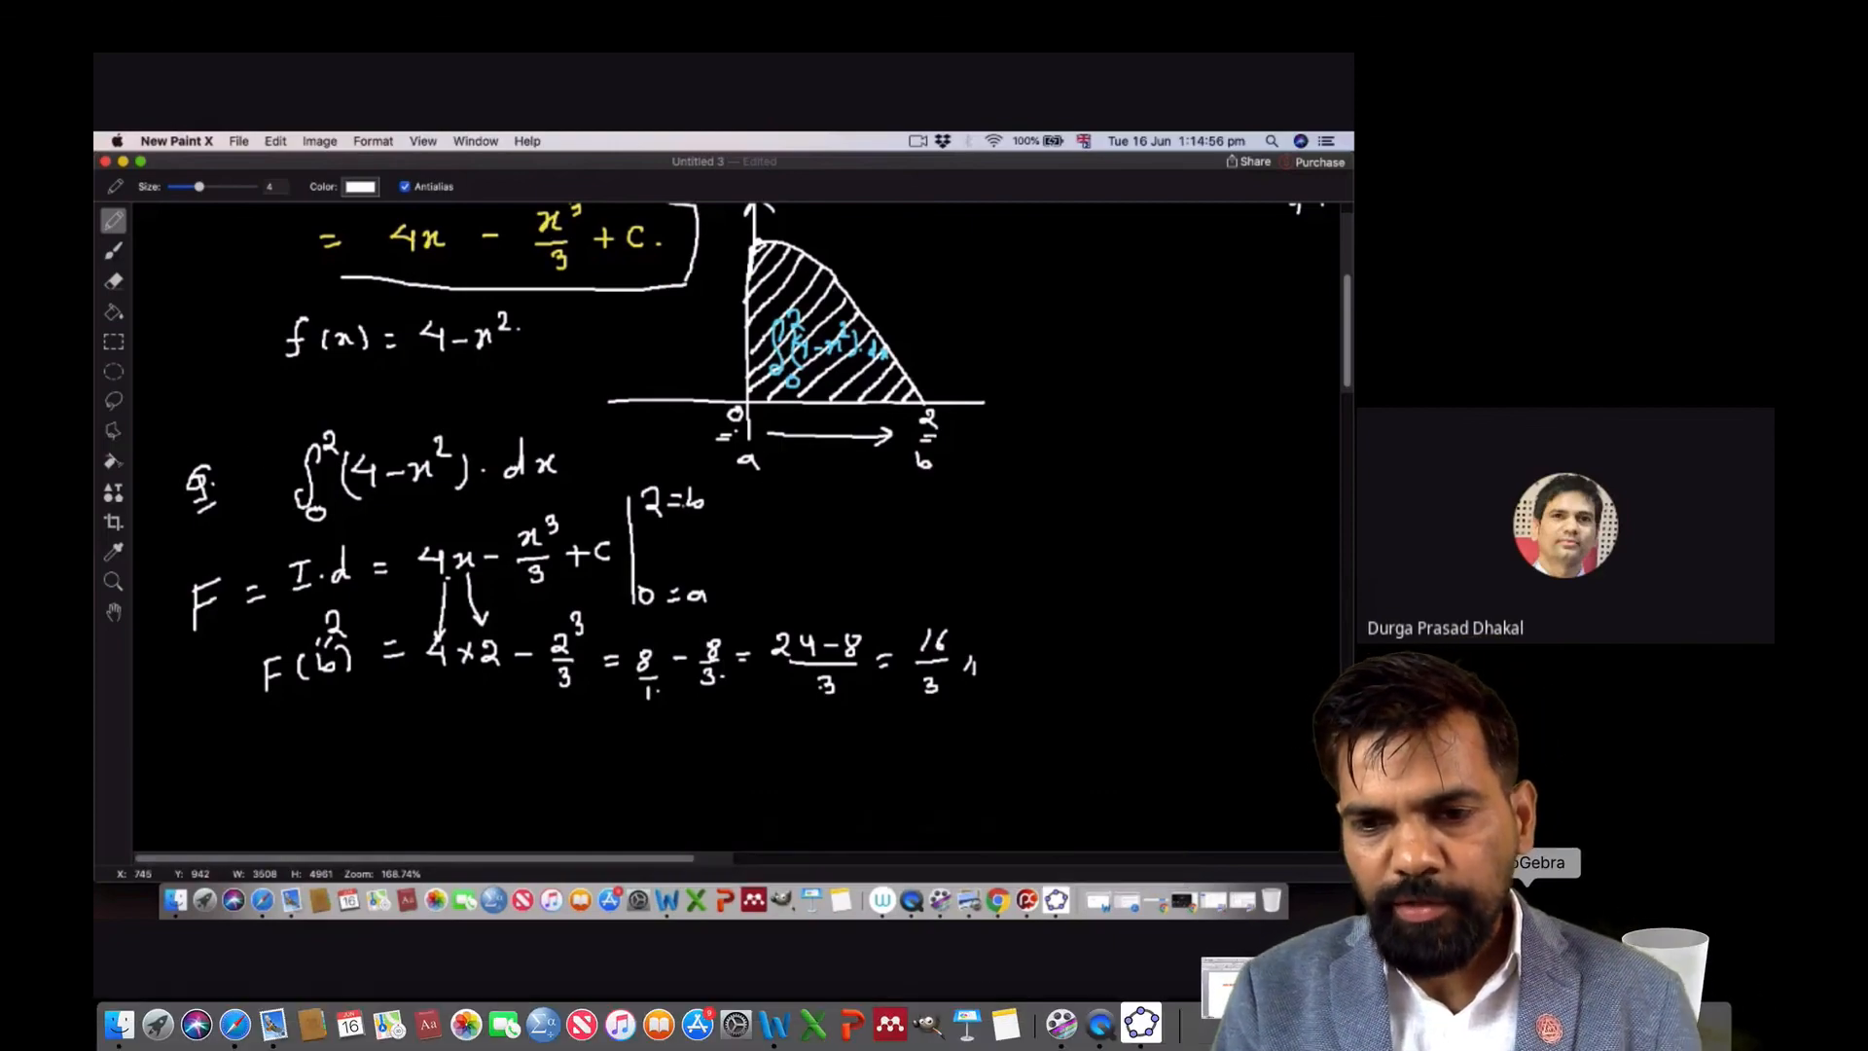
pyautogui.click(1527, 992)
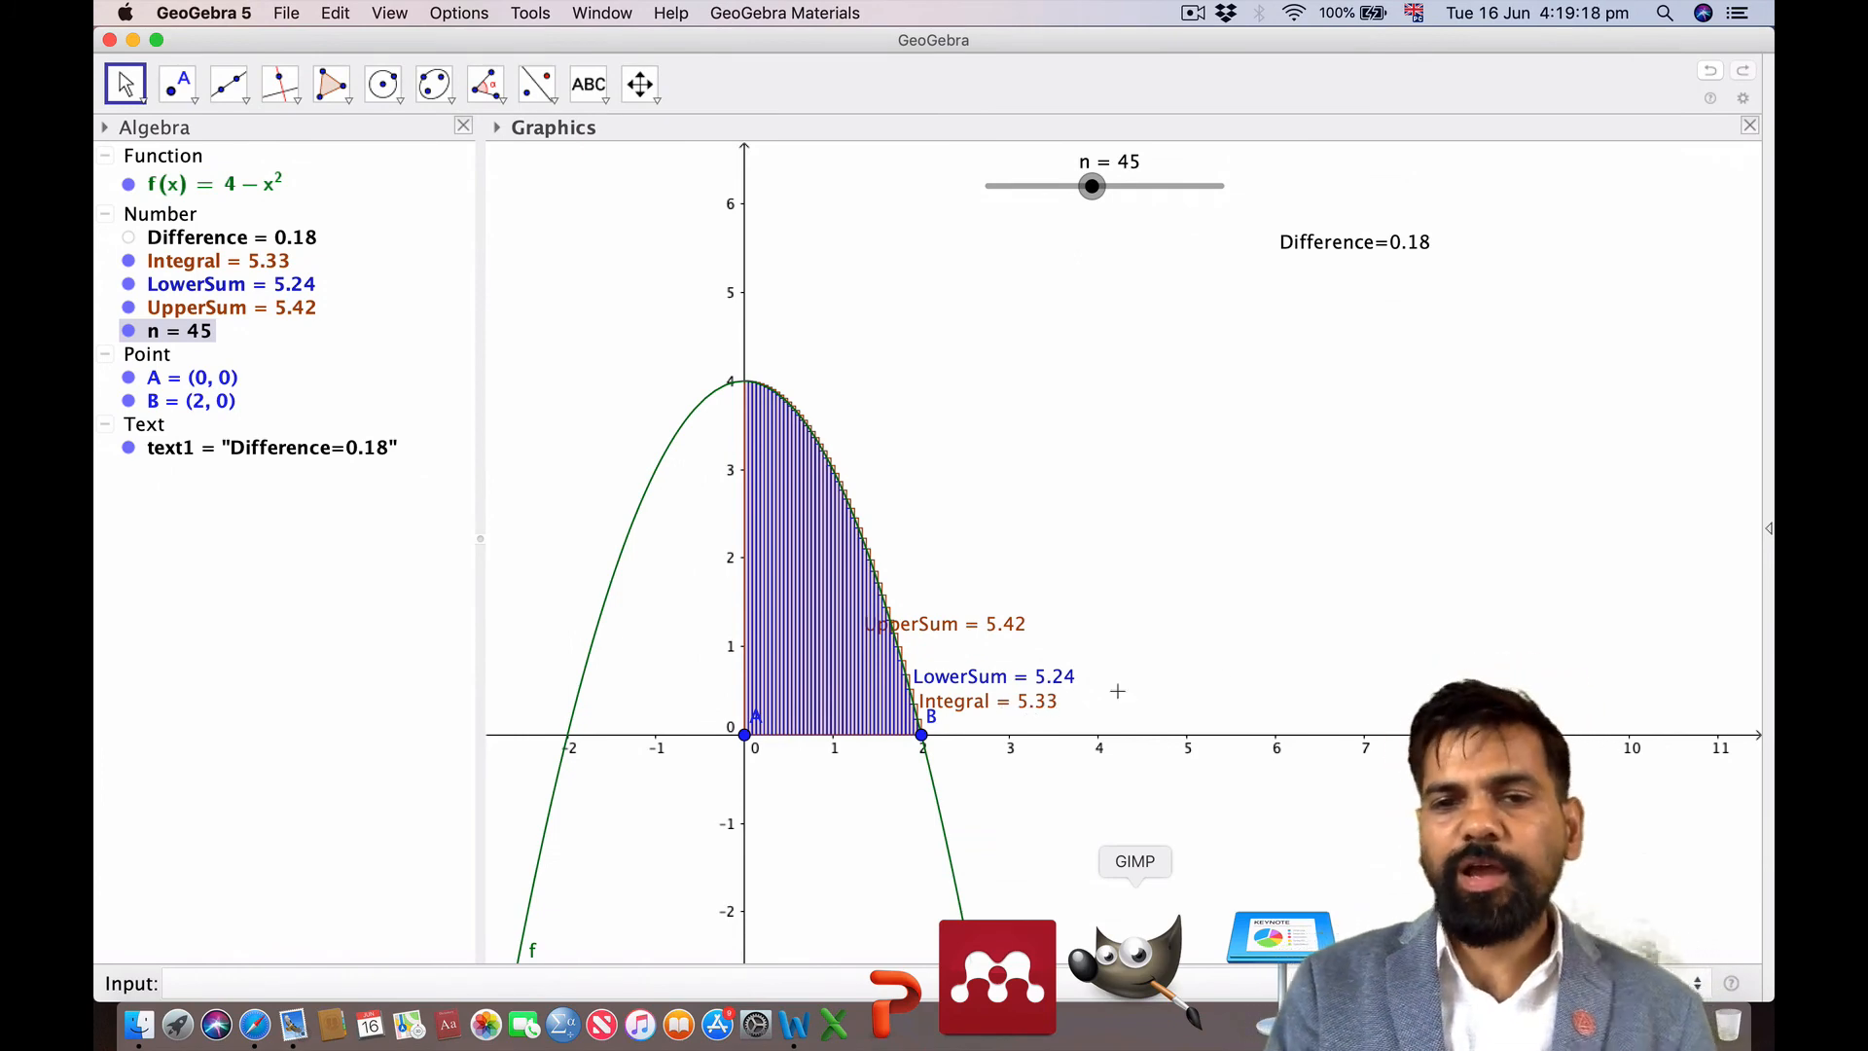
pyautogui.click(1191, 14)
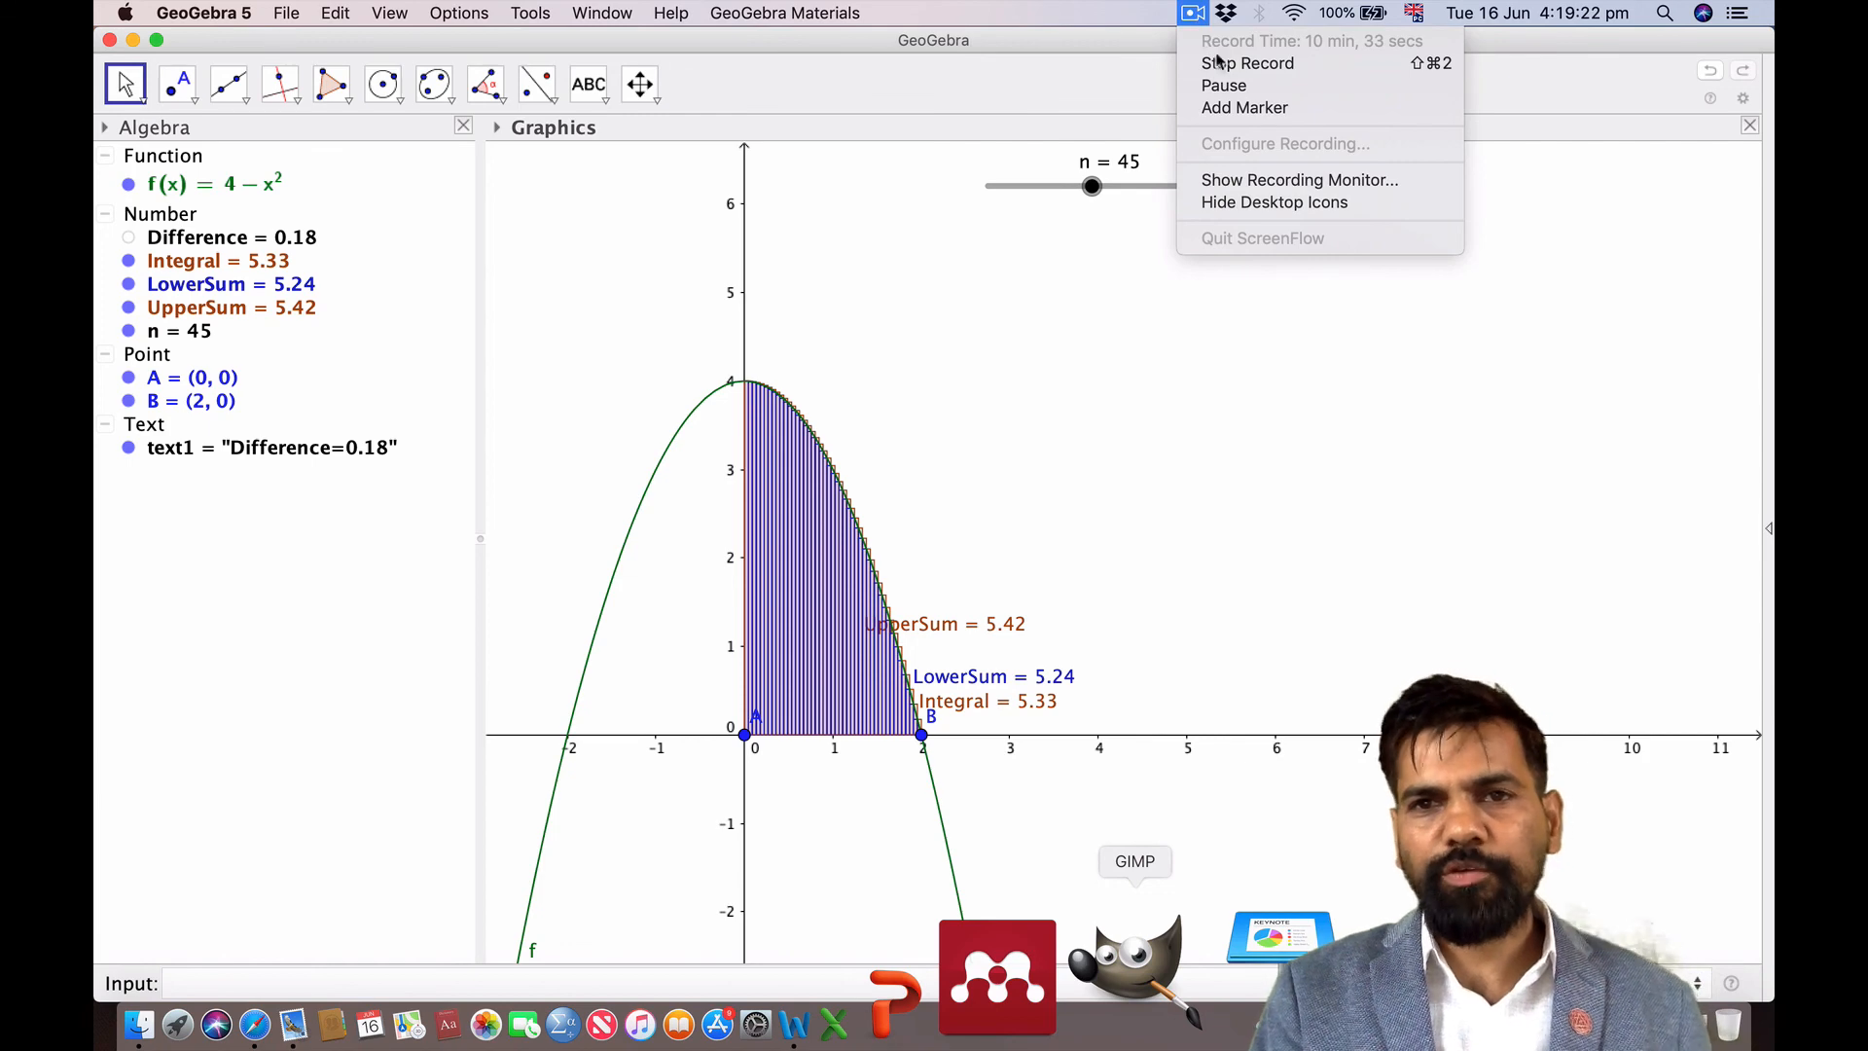